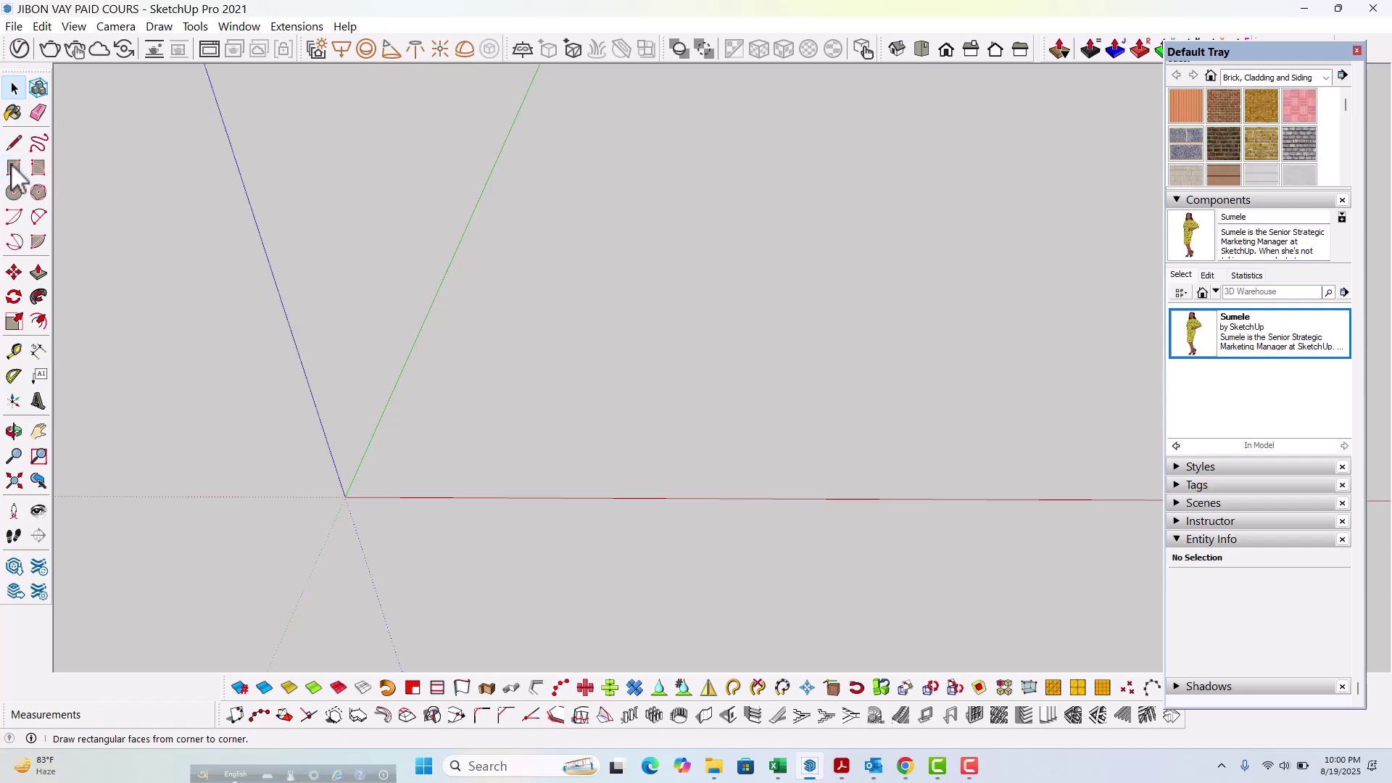
Step: Draw a trial rectangle on the ground plane from the origin and delete it
{"action": "left_click", "coordinate": [15, 168]}
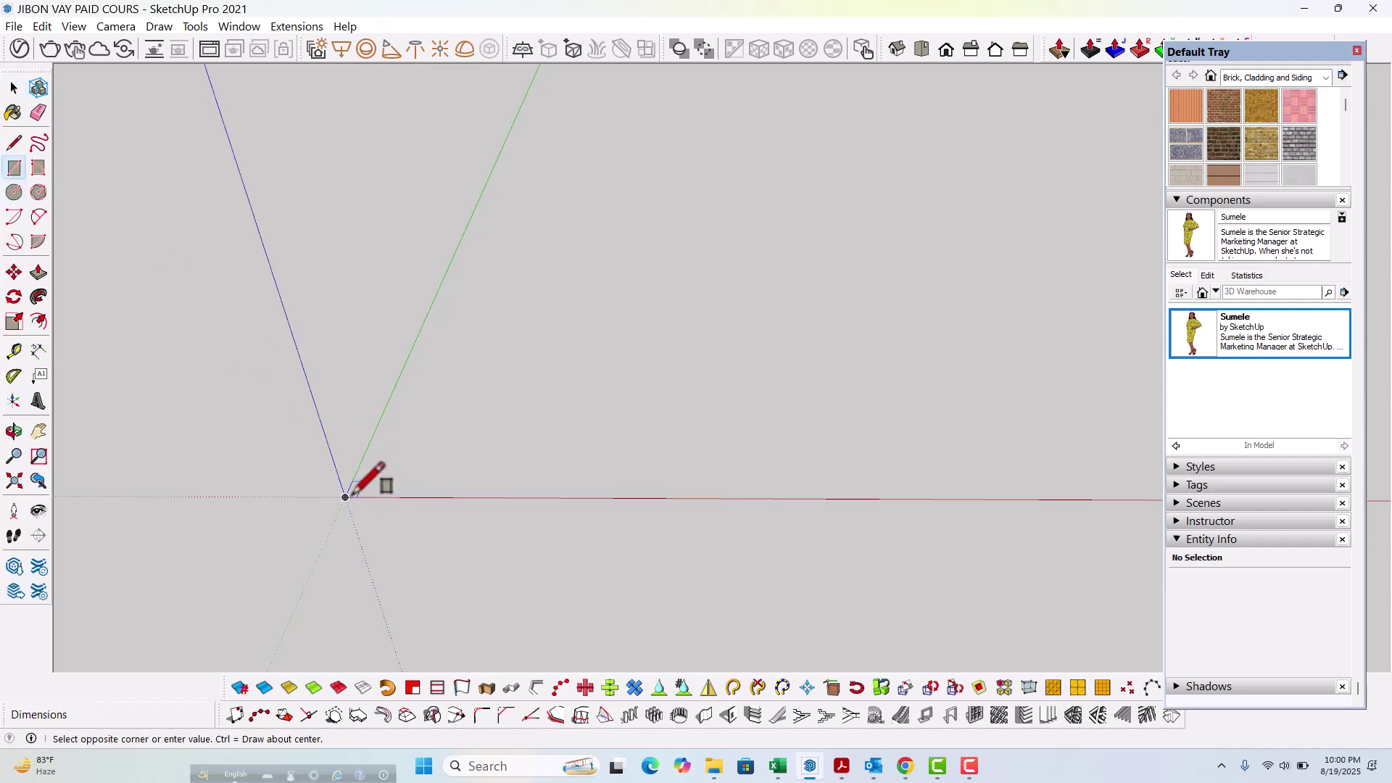
{"action": "left_click", "coordinate": [712, 351]}
{"action": "key", "text": "space"}
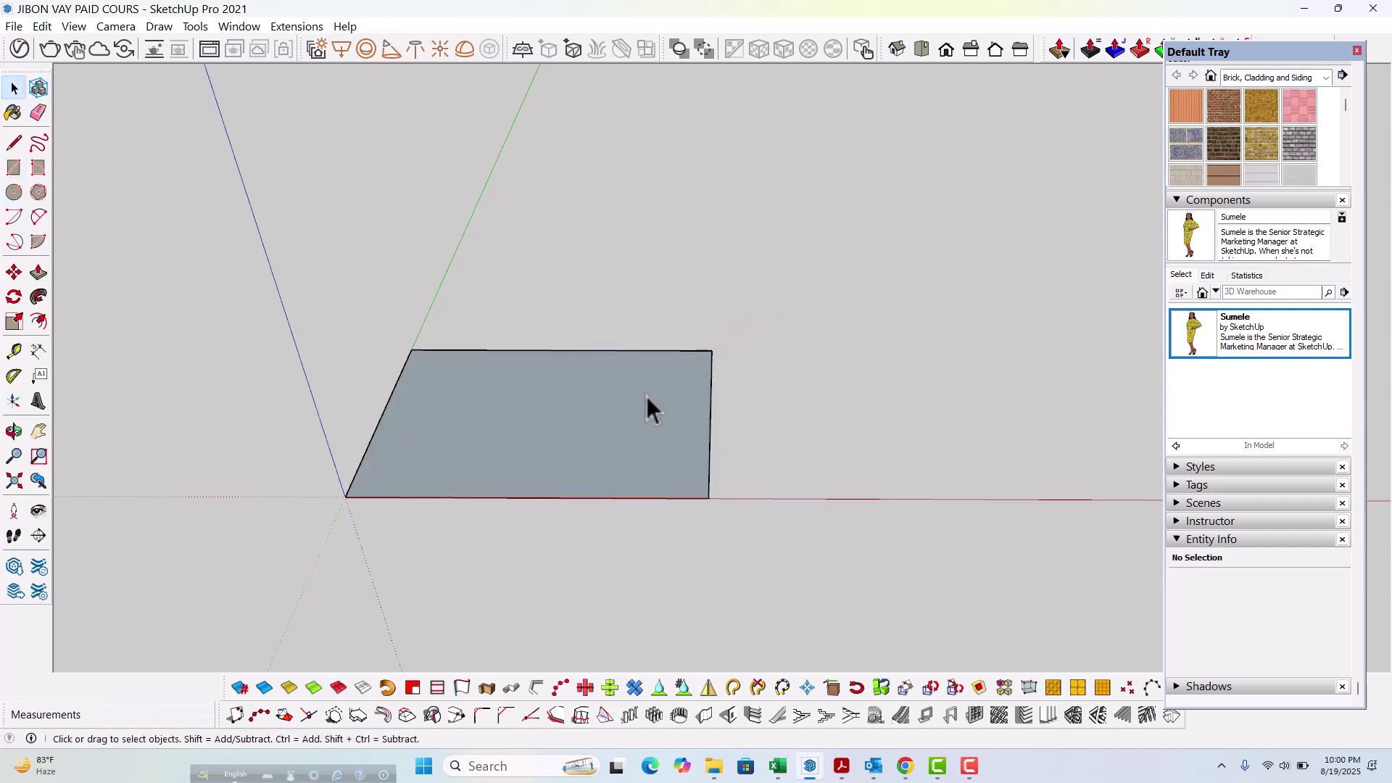
{"action": "left_click_drag", "start_coordinate": [295, 262], "coordinate": [822, 674]}
{"action": "key", "text": "Delete"}
Step: Draw a 3000 by 2500 mm rectangle on the ground plane, starting at the origin
{"action": "middle_click_drag", "start_coordinate": [802, 570], "coordinate": [571, 437]}
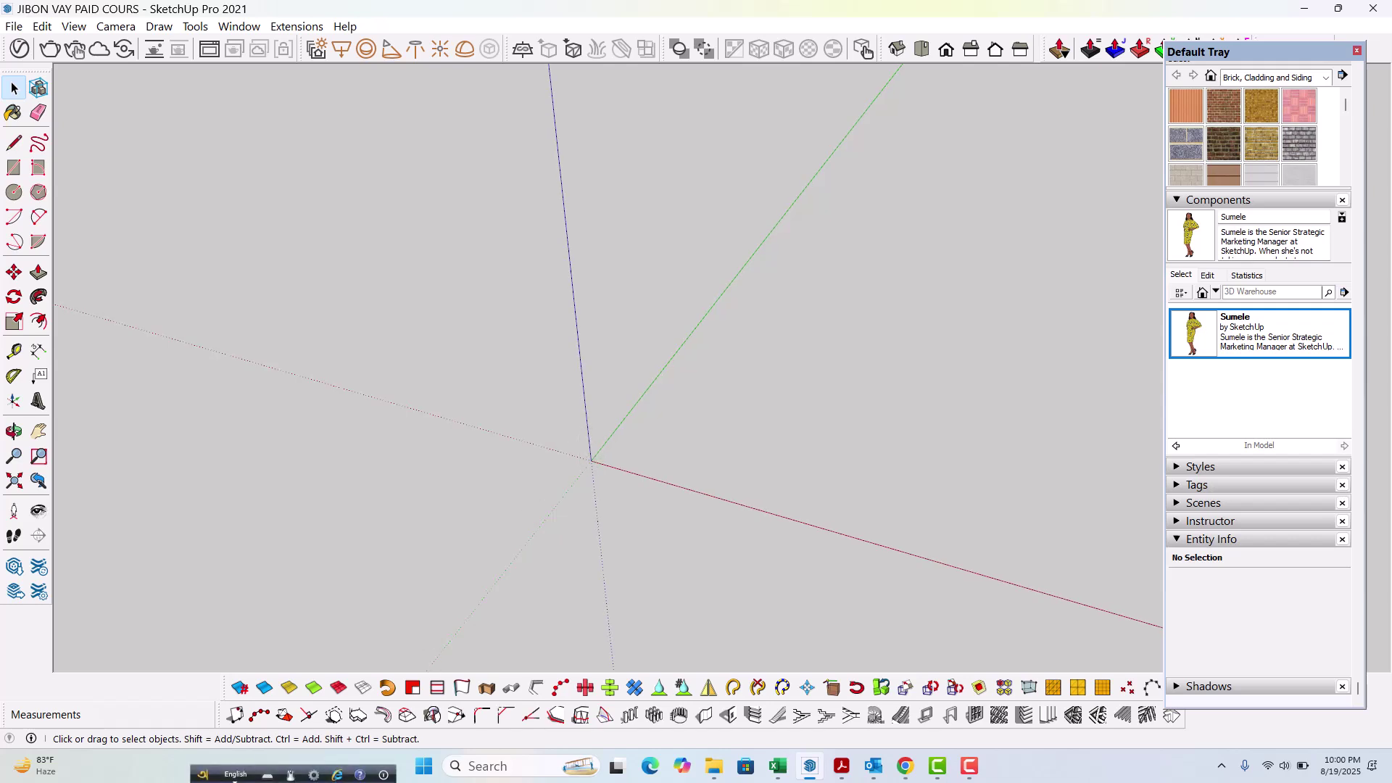
{"action": "middle_click_drag", "start_coordinate": [835, 372], "coordinate": [611, 472]}
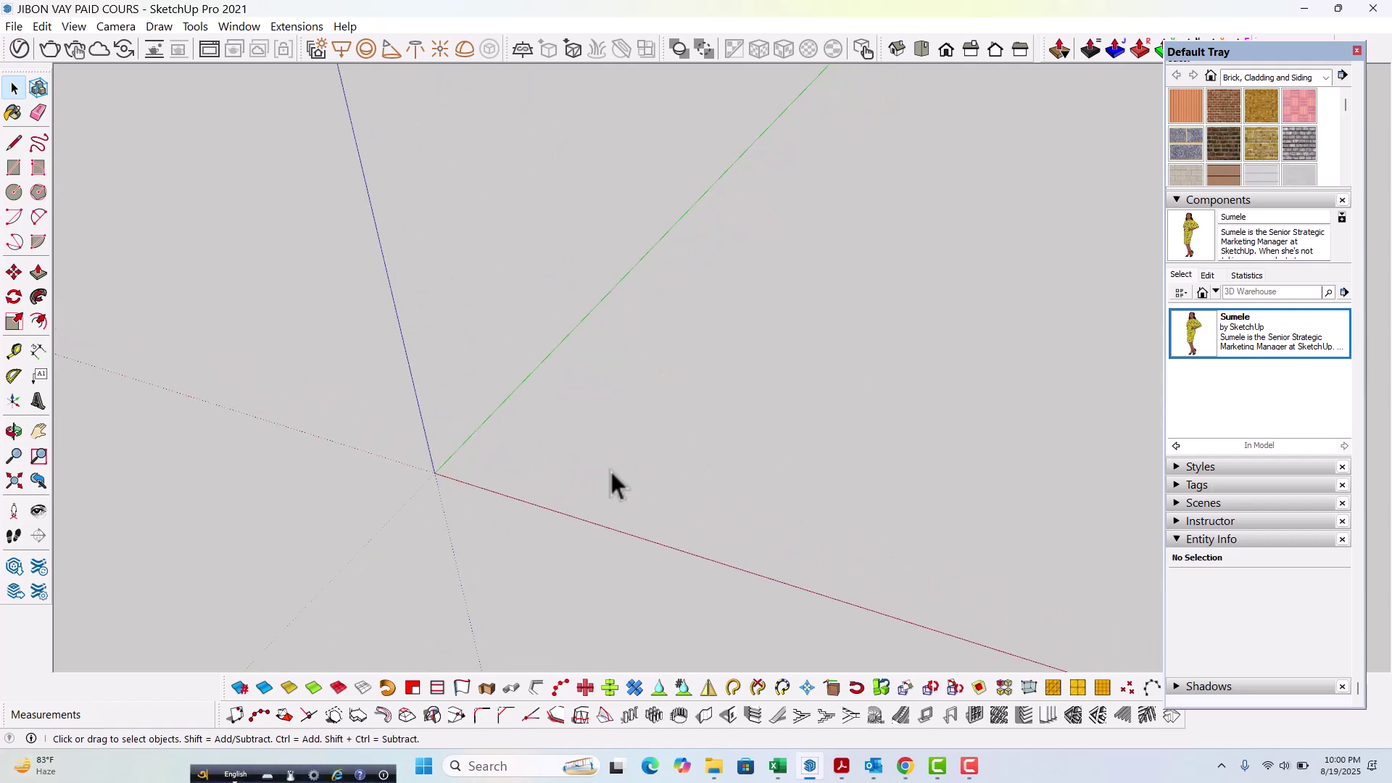
{"action": "key", "text": "r"}
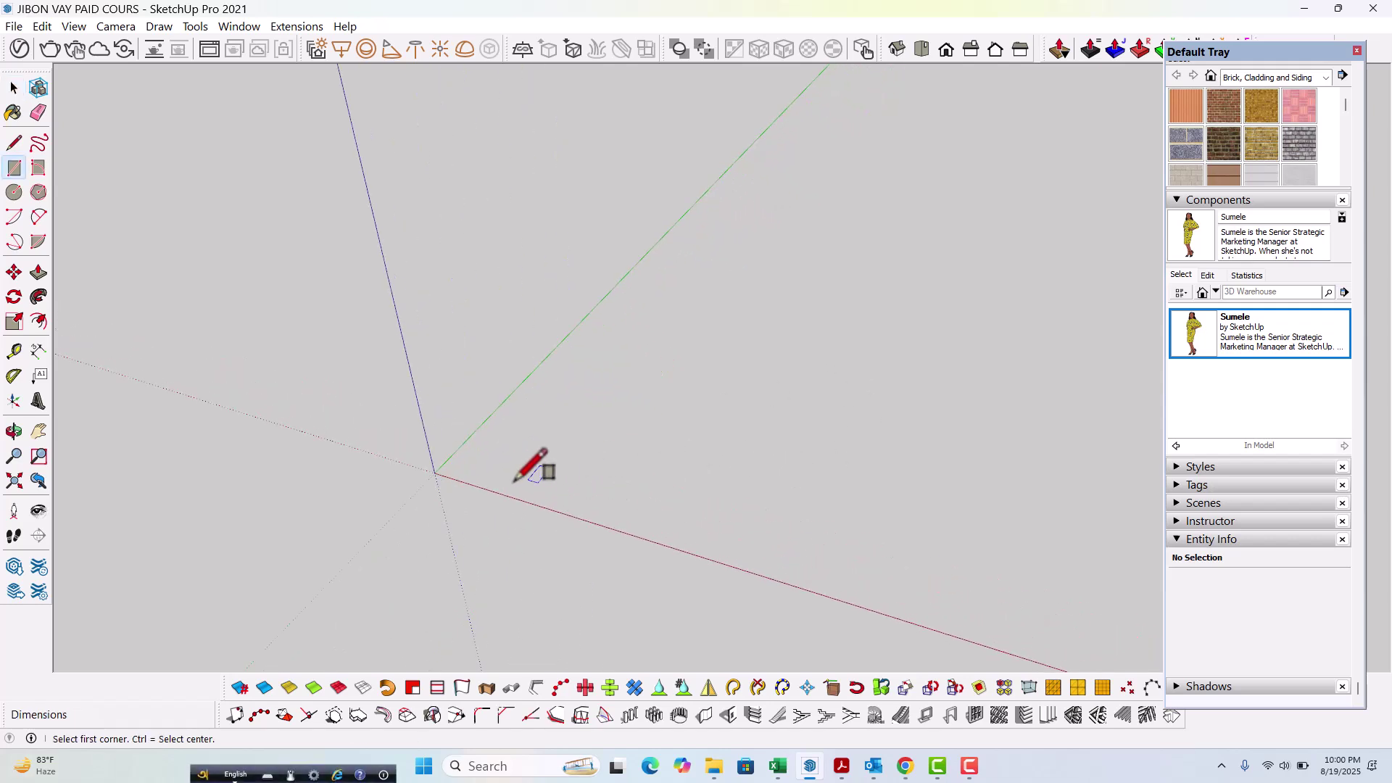
{"action": "scroll", "coordinate": [429, 480], "scroll_direction": "up", "scroll_amount": 1}
{"action": "left_click", "coordinate": [434, 472]}
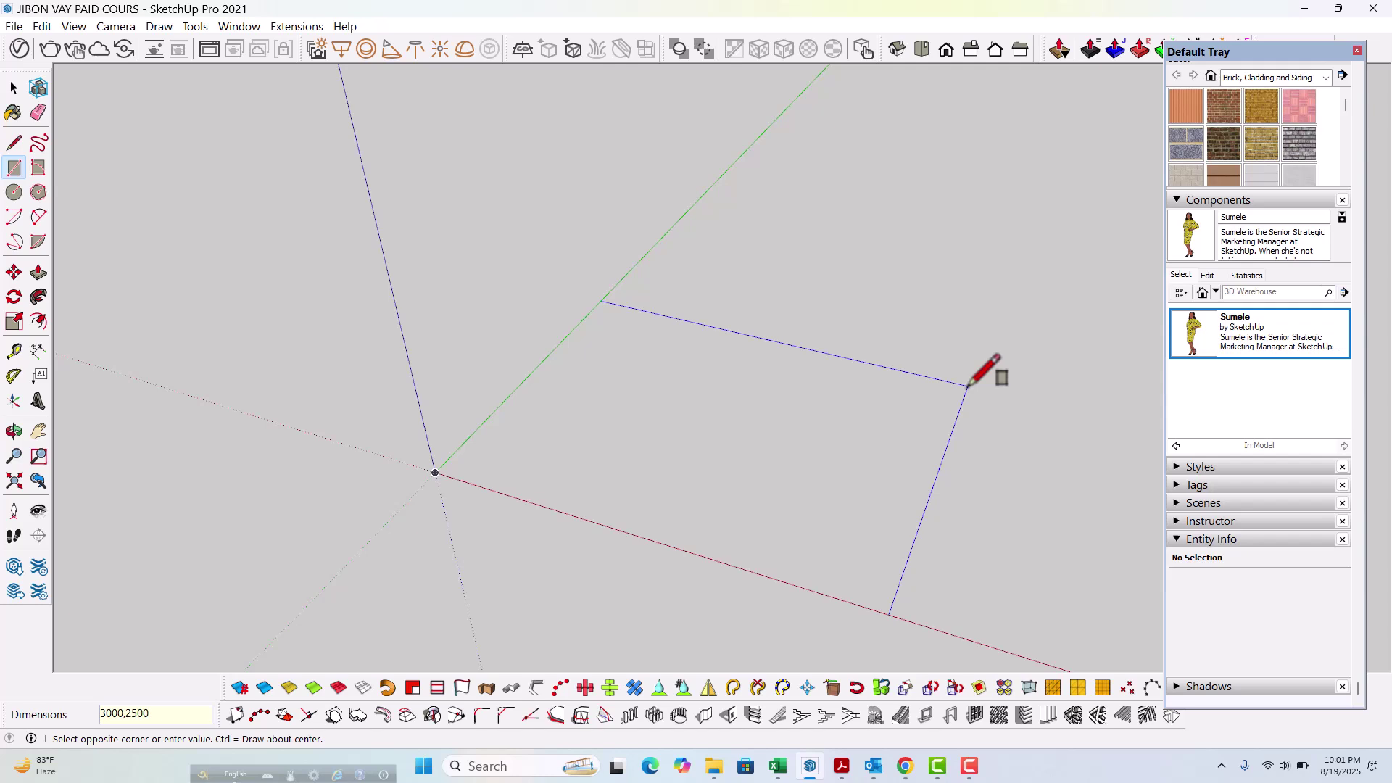
{"action": "key", "text": "Escape"}
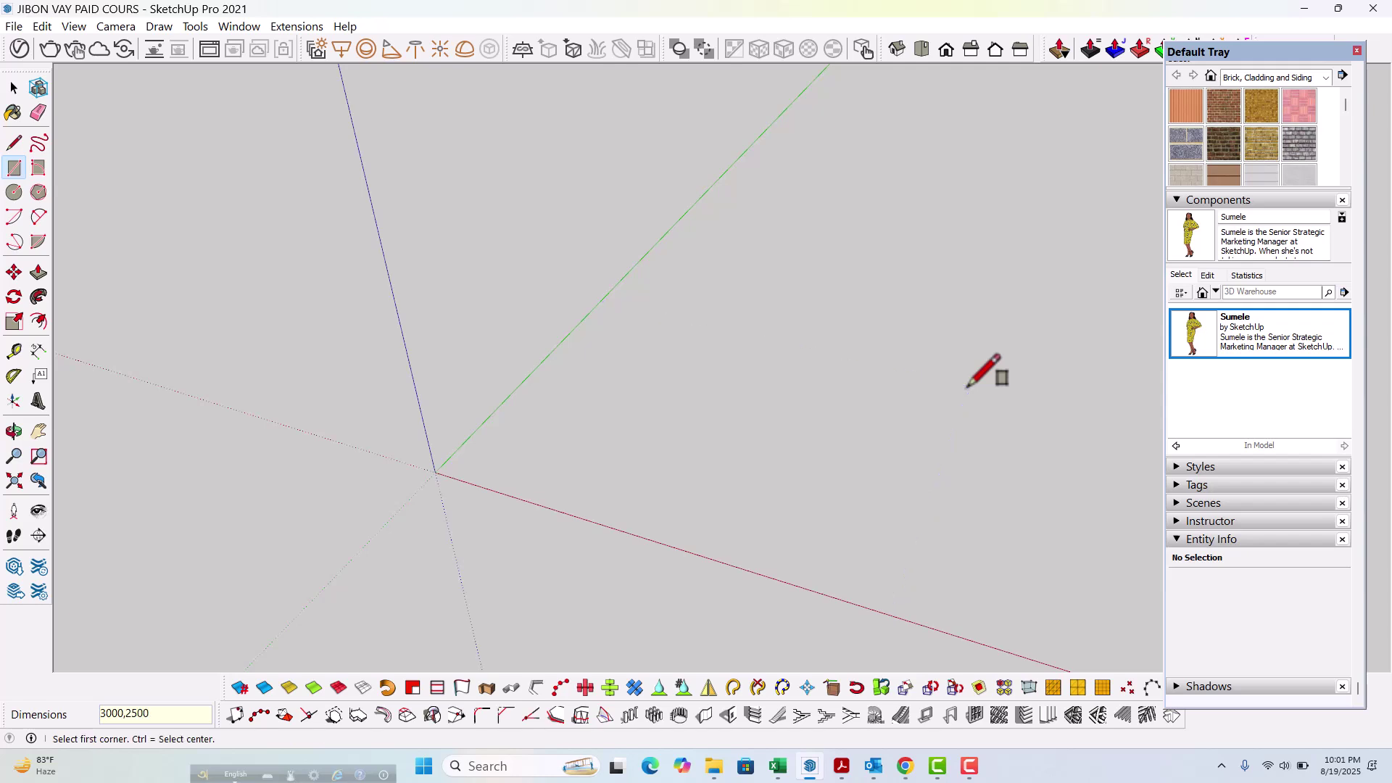
{"action": "key", "text": "space"}
Step: Locate the small rectangle at the origin and examine it up close
{"action": "scroll", "coordinate": [707, 358], "scroll_direction": "down", "scroll_amount": 1}
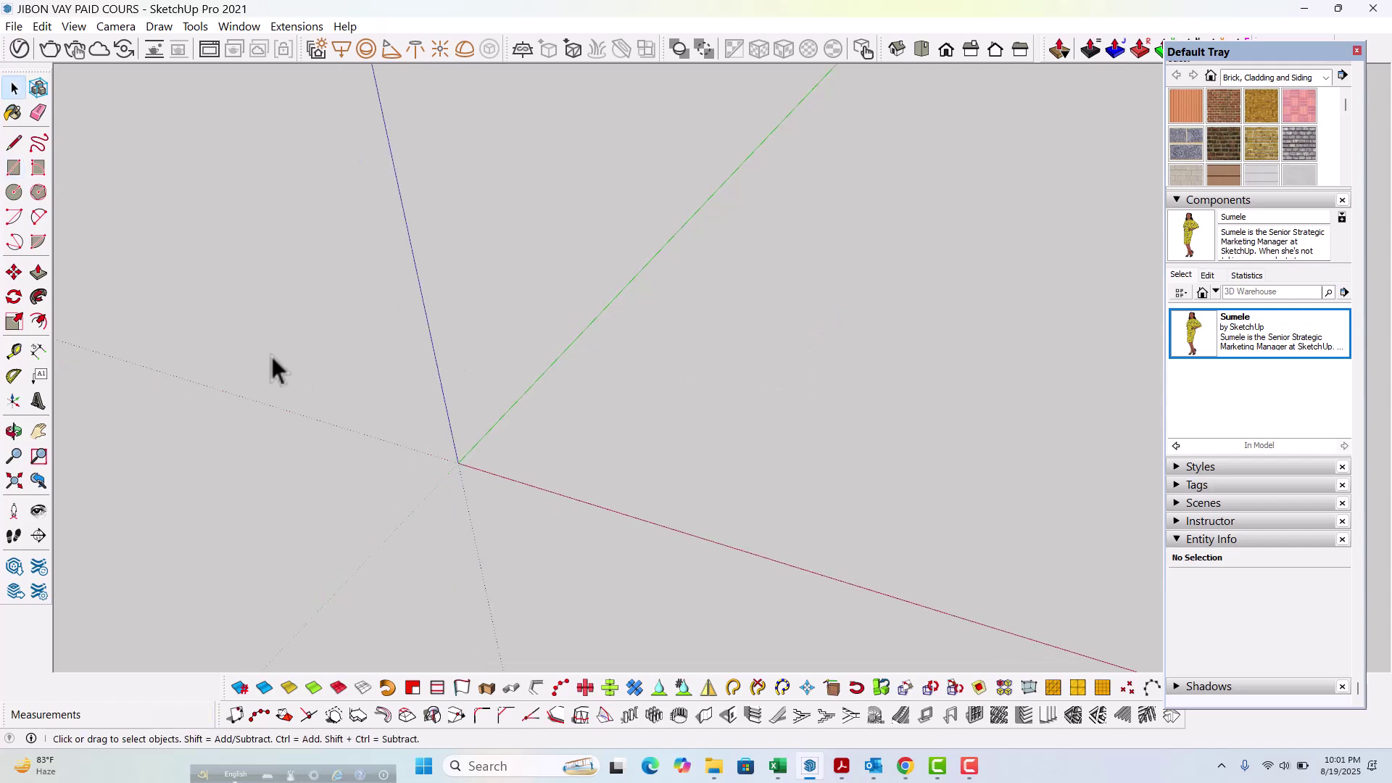
{"action": "middle_click_drag", "start_coordinate": [316, 508], "coordinate": [592, 429]}
{"action": "scroll", "coordinate": [1065, 359], "scroll_direction": "up", "scroll_amount": 1}
{"action": "scroll", "coordinate": [1058, 337], "scroll_direction": "up", "scroll_amount": 2}
{"action": "scroll", "coordinate": [630, 379], "scroll_direction": "down", "scroll_amount": 4}
{"action": "middle_click_drag", "start_coordinate": [1072, 358], "coordinate": [584, 463]}
{"action": "middle_click_drag", "start_coordinate": [993, 406], "coordinate": [510, 432]}
{"action": "scroll", "coordinate": [508, 437], "scroll_direction": "up", "scroll_amount": 10}
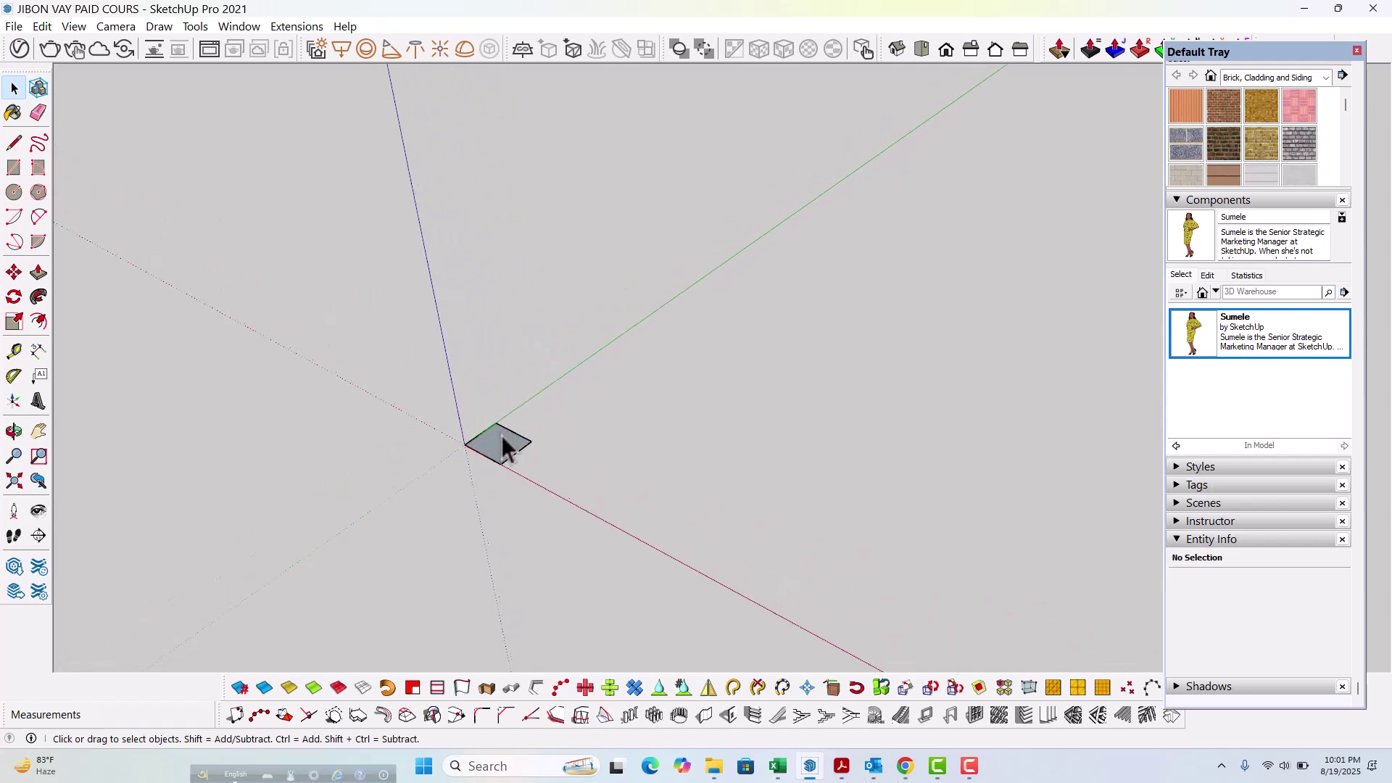
{"action": "middle_click_drag", "start_coordinate": [316, 482], "coordinate": [507, 359]}
{"action": "scroll", "coordinate": [508, 357], "scroll_direction": "down", "scroll_amount": 4}
{"action": "middle_click_drag", "start_coordinate": [611, 407], "coordinate": [522, 417]}
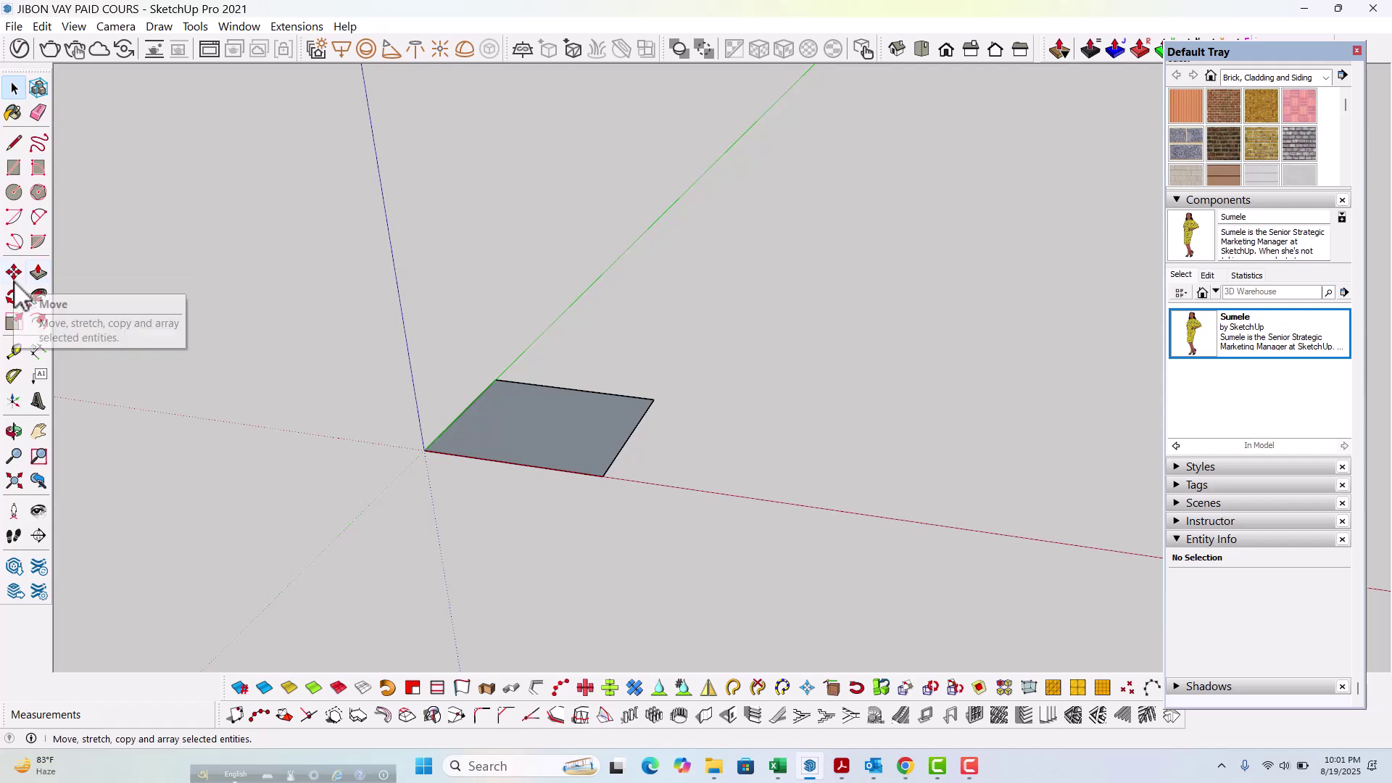
Step: Extrude the rectangle upward by 3000 mm with Push/Pull to form a solid box
{"action": "left_click", "coordinate": [38, 274]}
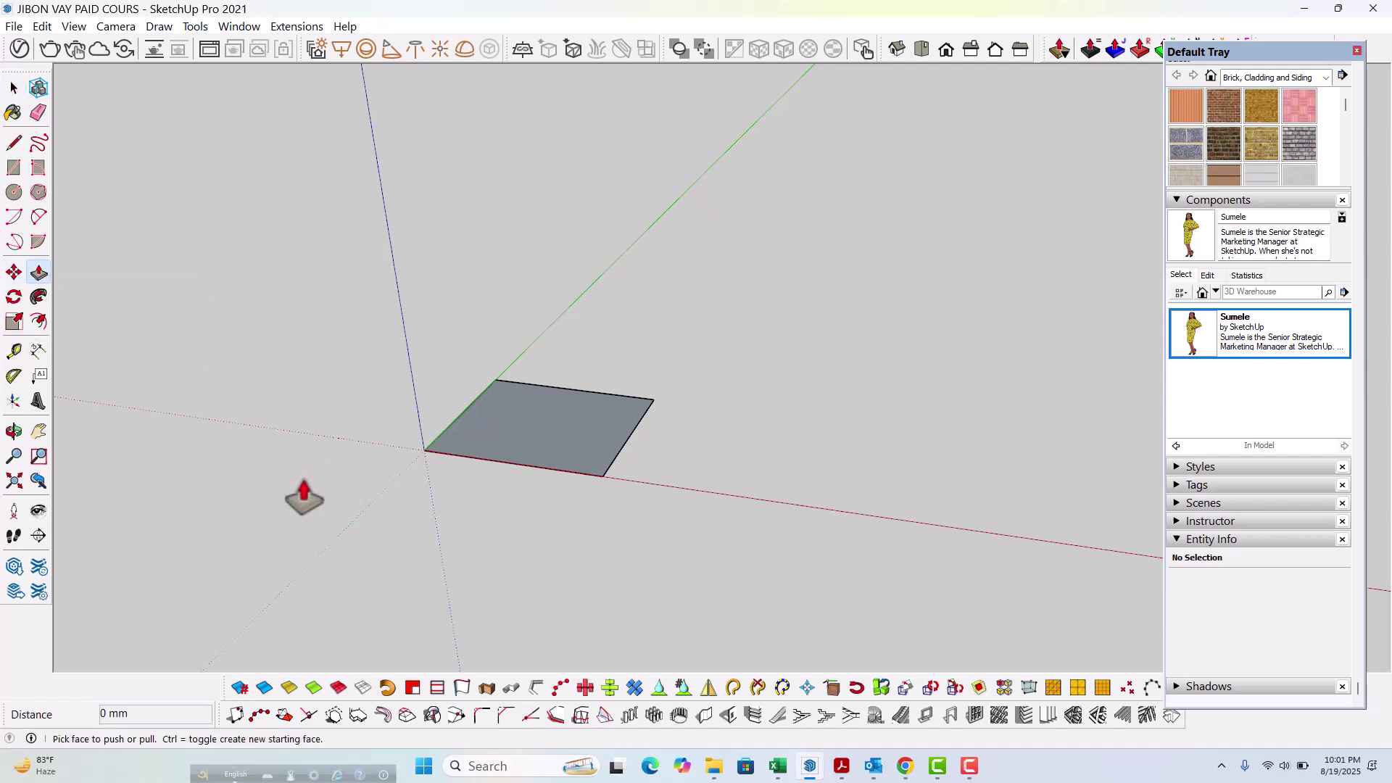
{"action": "key", "text": "space"}
{"action": "key", "text": "p"}
{"action": "key", "text": "space"}
{"action": "left_click", "coordinate": [39, 274]}
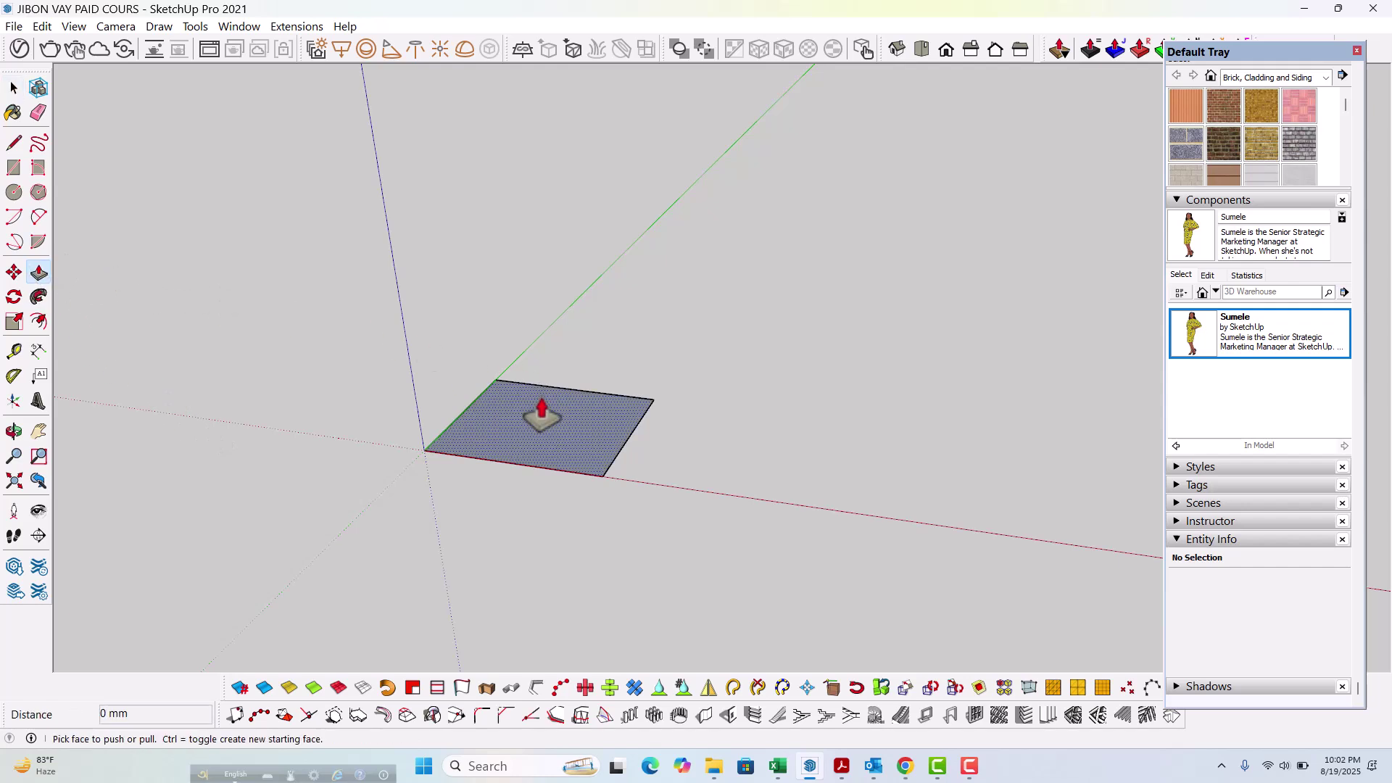
{"action": "scroll", "coordinate": [681, 435], "scroll_direction": "up", "scroll_amount": 4}
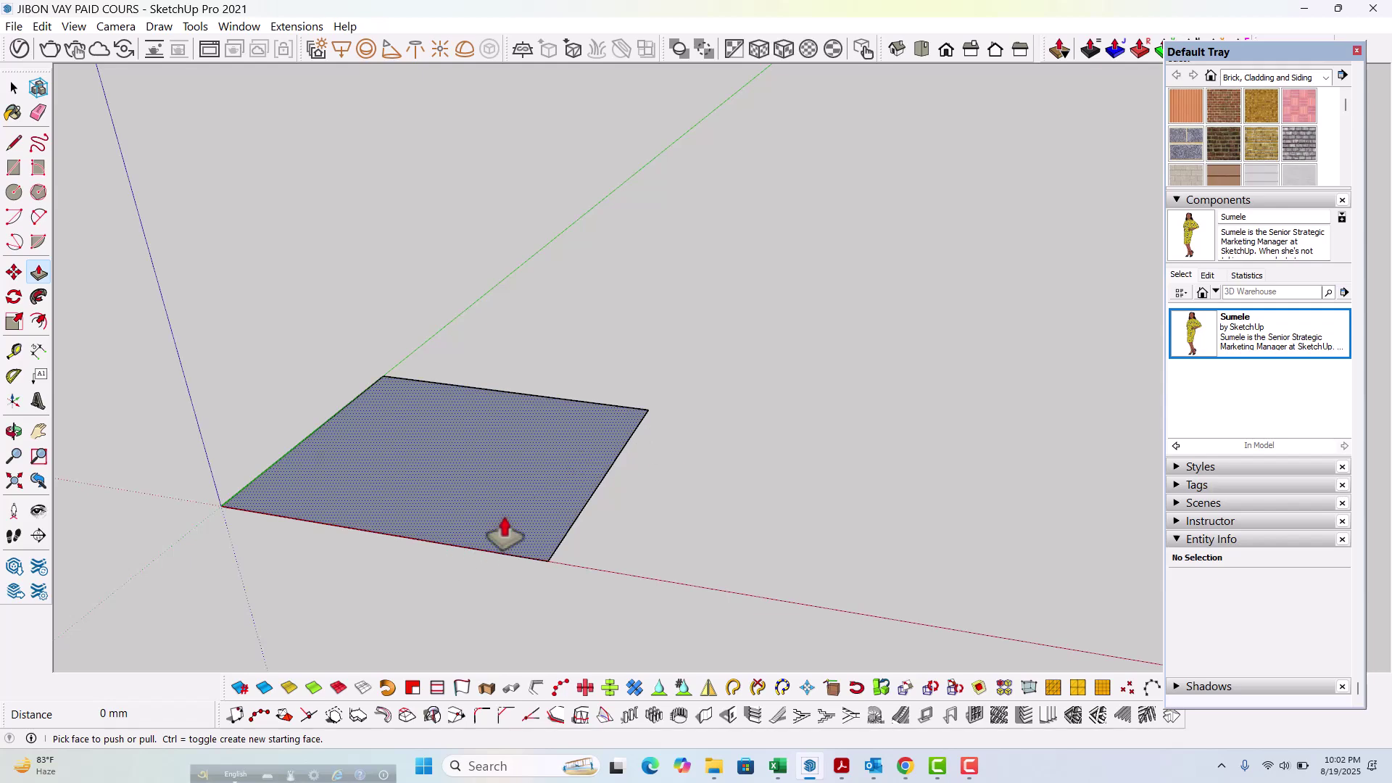
{"action": "left_click_drag", "start_coordinate": [482, 507], "coordinate": [454, 232]}
{"action": "scroll", "coordinate": [547, 574], "scroll_direction": "down", "scroll_amount": 3}
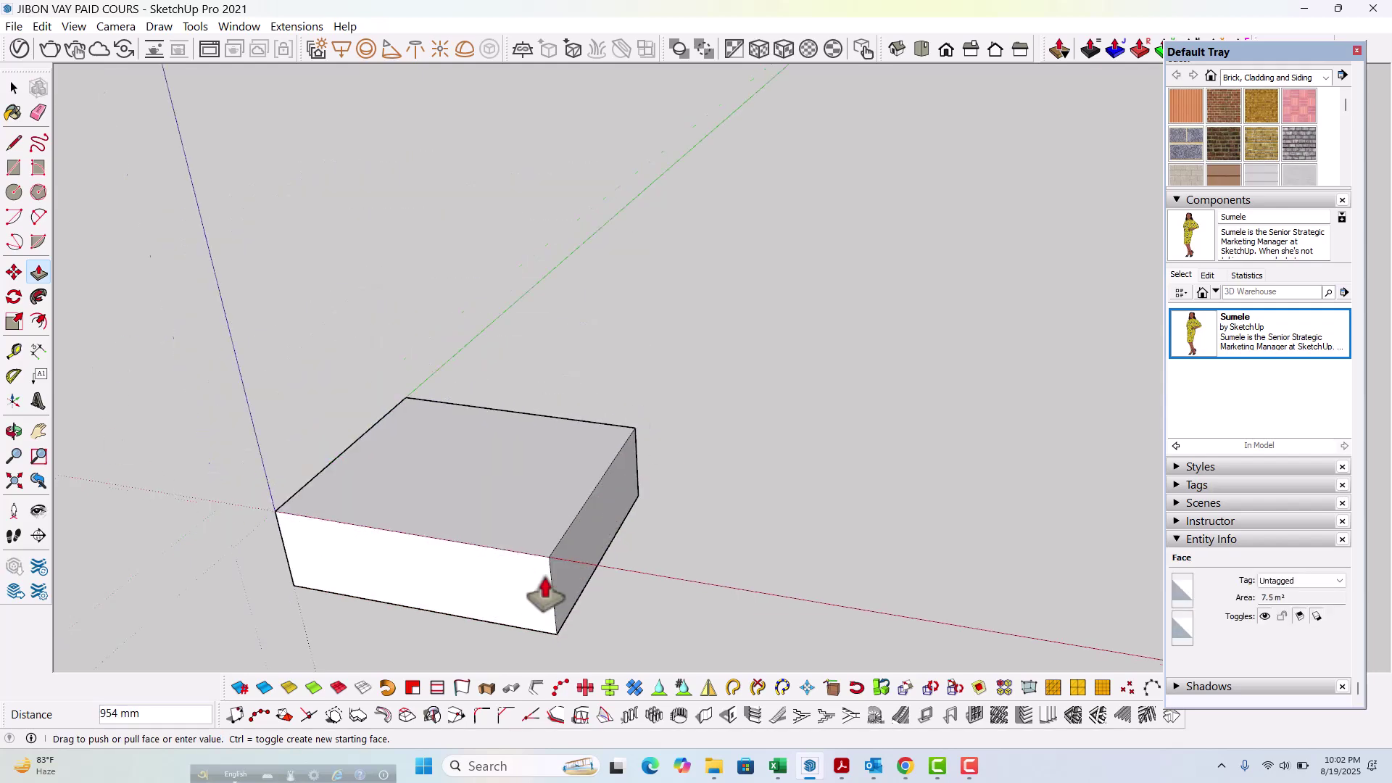
{"action": "left_click_drag", "start_coordinate": [628, 660], "coordinate": [496, 253]}
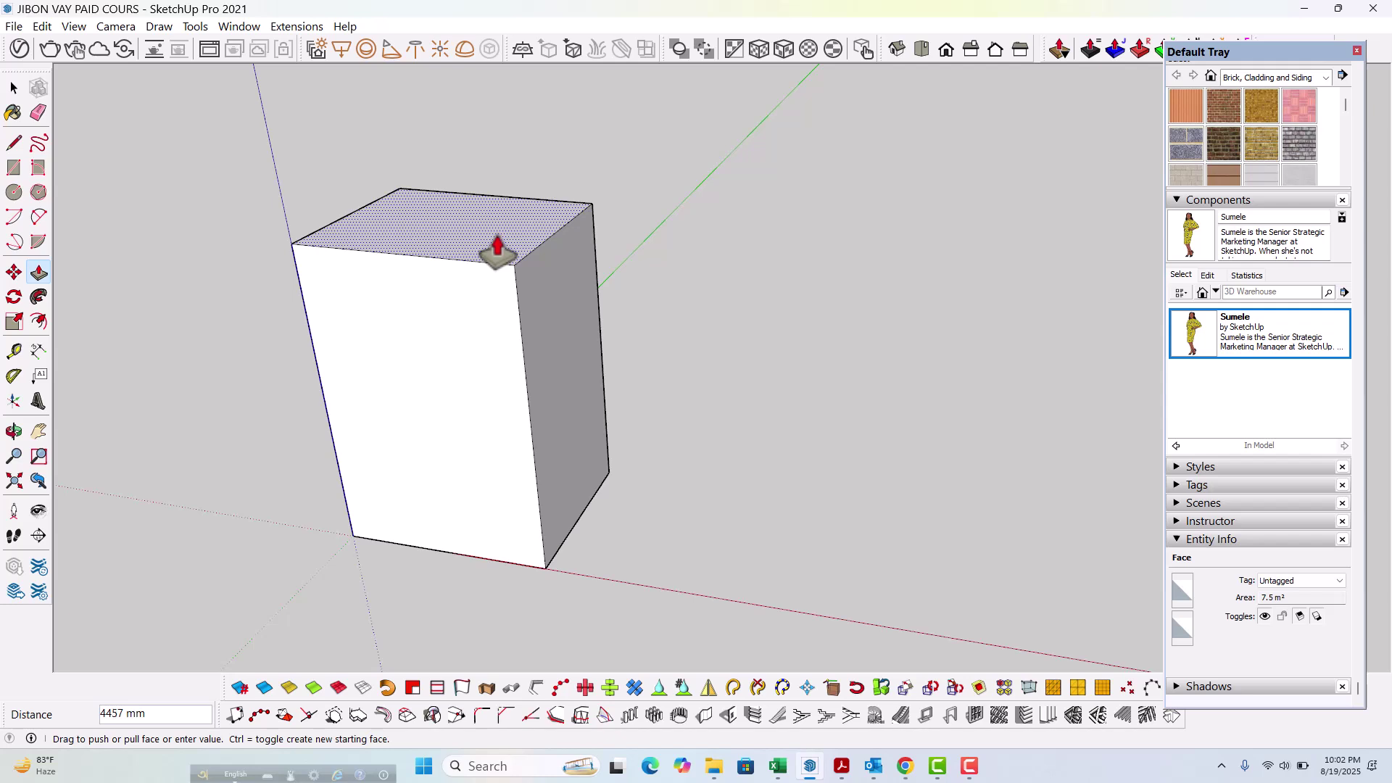
{"action": "type", "text": "3000"}
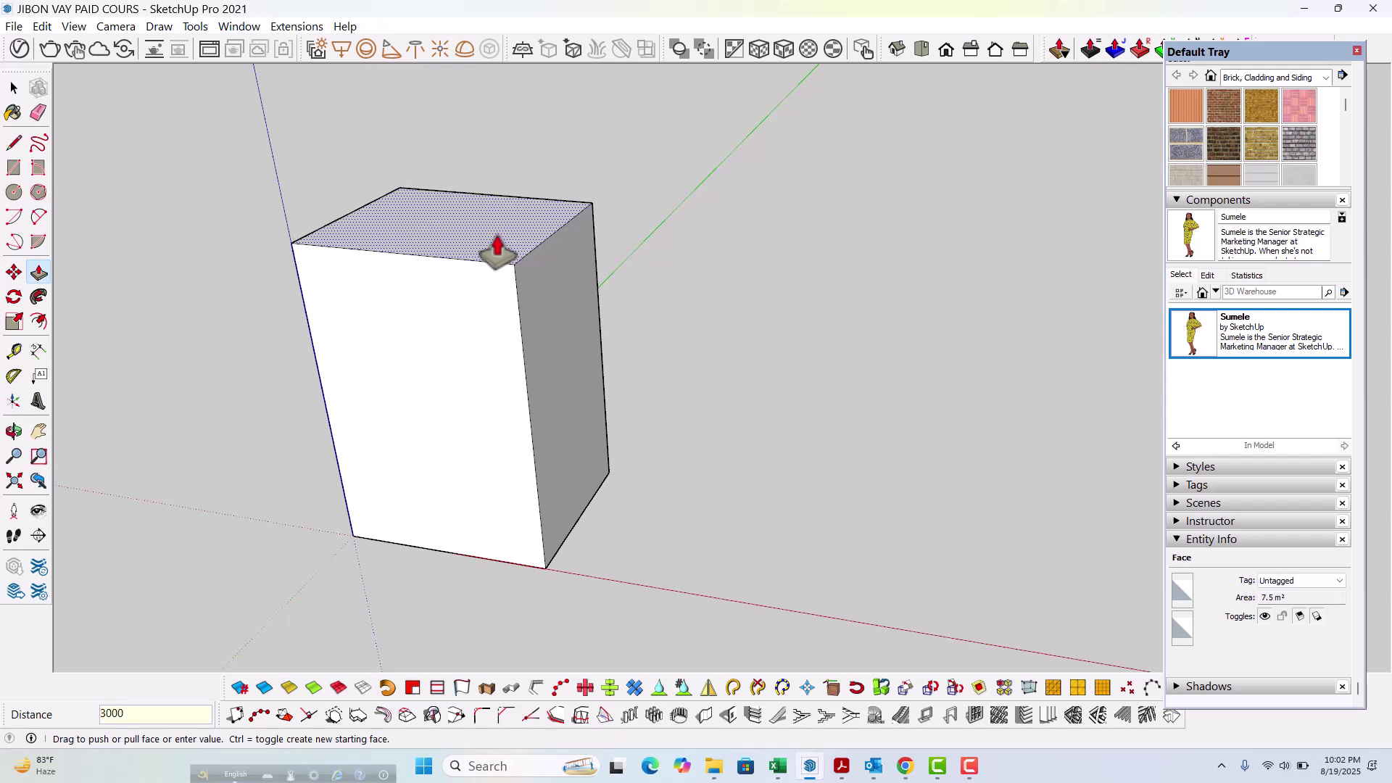
{"action": "key", "text": "Return"}
{"action": "key", "text": "space"}
Step: Try to move the ungrouped box by one of its 2500 mm top edges
{"action": "scroll", "coordinate": [522, 508], "scroll_direction": "down", "scroll_amount": 3}
{"action": "middle_click_drag", "start_coordinate": [519, 518], "coordinate": [463, 373]}
{"action": "middle_click_drag", "start_coordinate": [638, 546], "coordinate": [374, 589]}
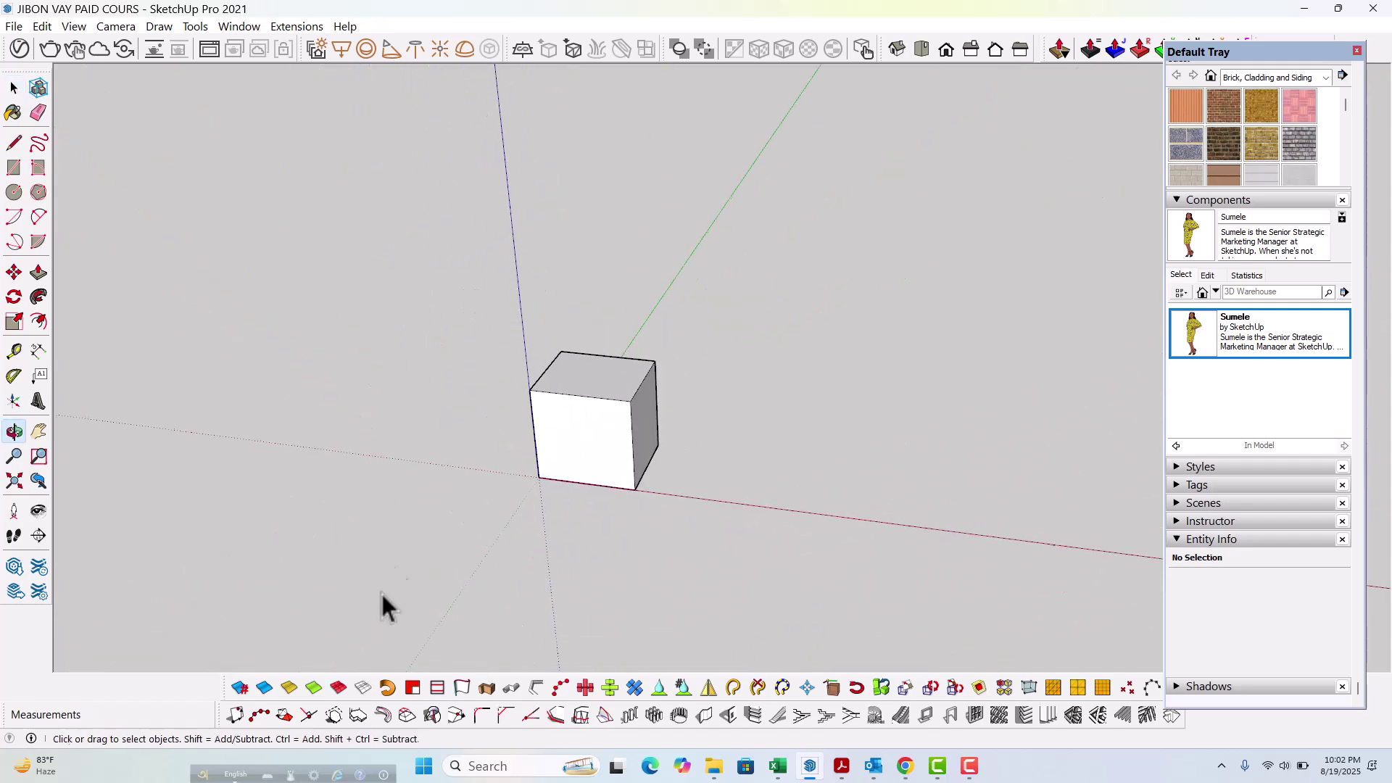
{"action": "scroll", "coordinate": [685, 432], "scroll_direction": "up", "scroll_amount": 5}
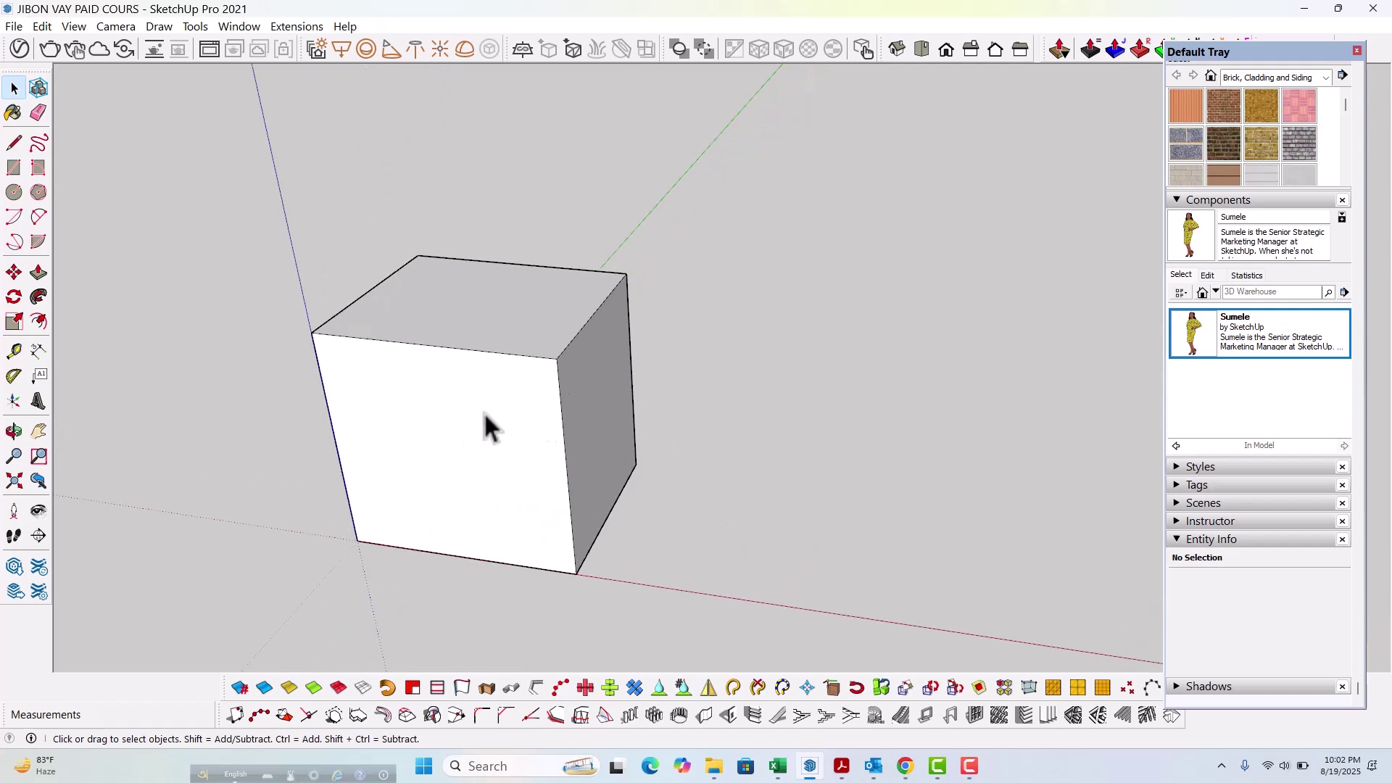
{"action": "scroll", "coordinate": [548, 420], "scroll_direction": "down", "scroll_amount": 4}
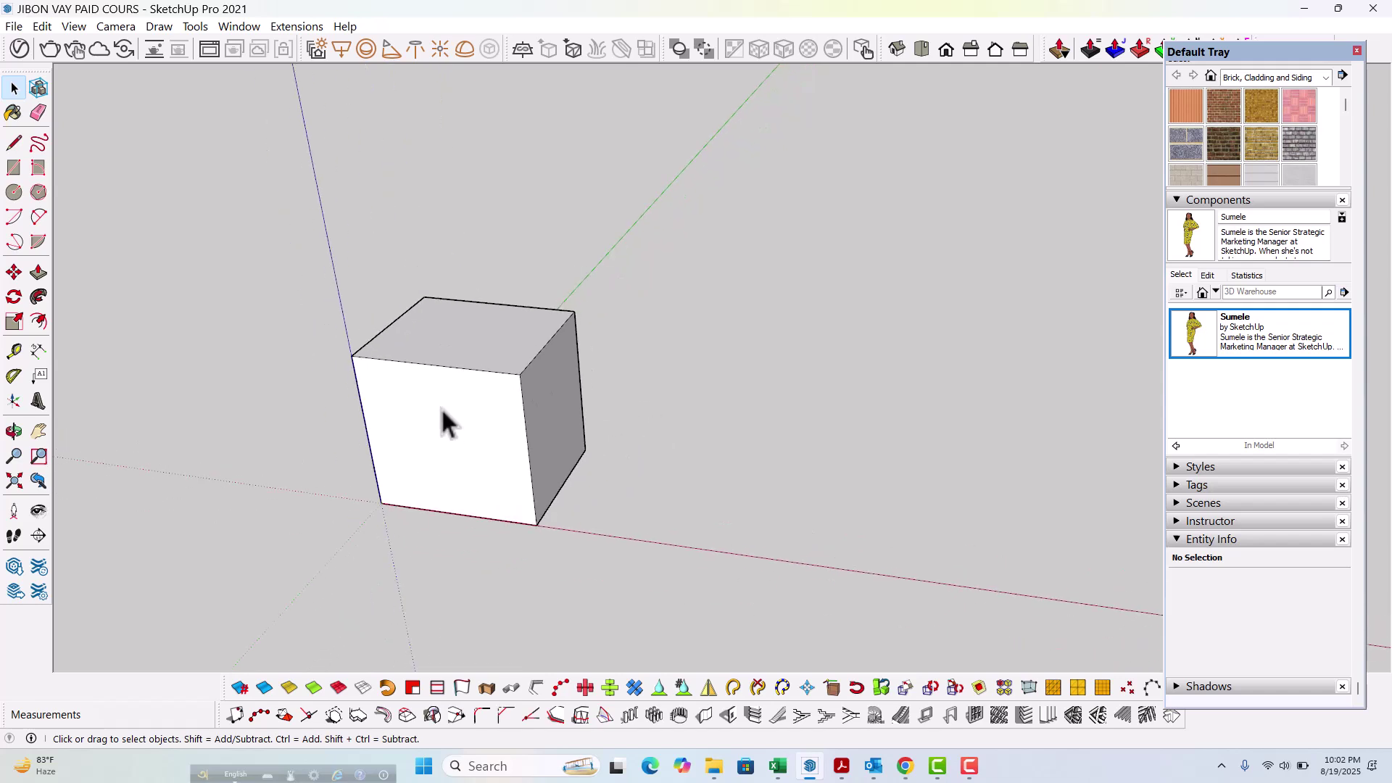
{"action": "left_click", "coordinate": [506, 382]}
{"action": "key", "text": "m"}
{"action": "left_click", "coordinate": [503, 382]}
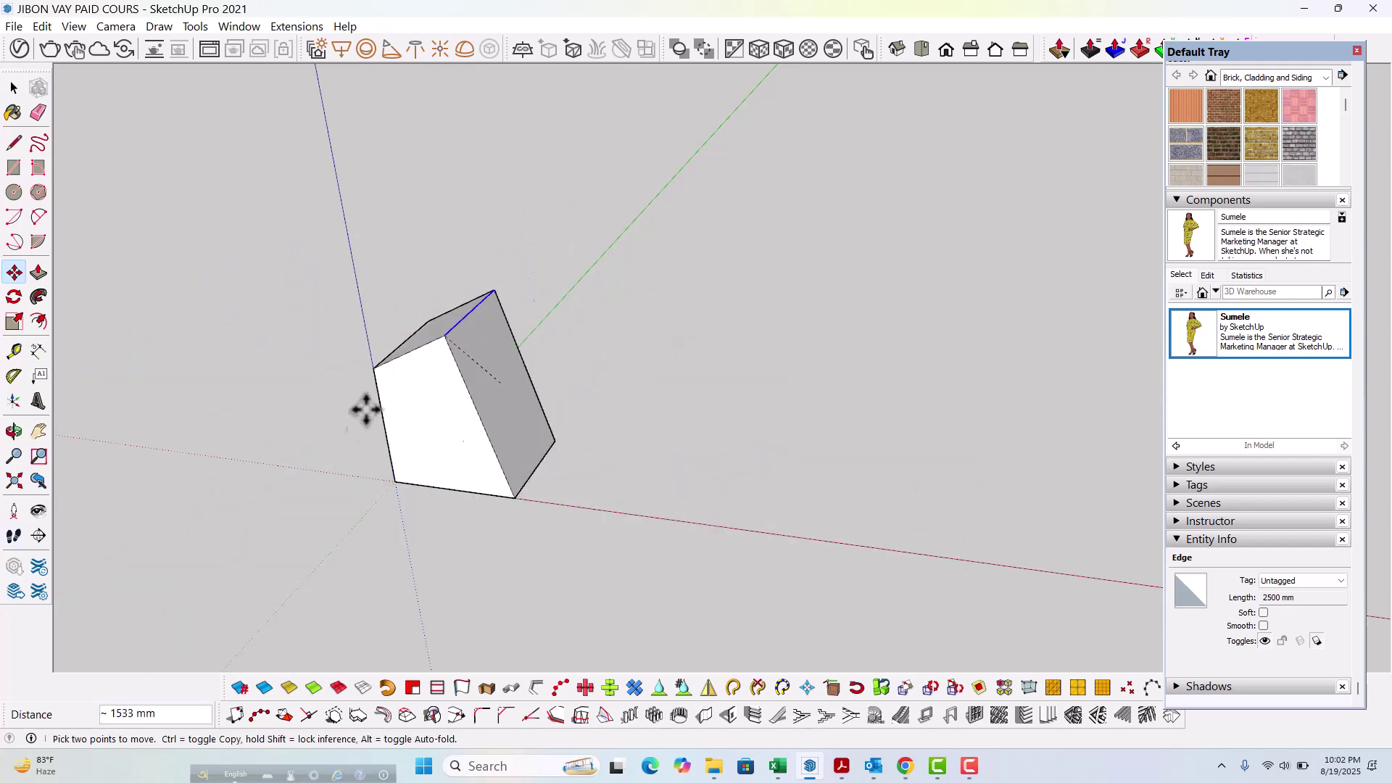
{"action": "key", "text": "space"}
{"action": "scroll", "coordinate": [542, 479], "scroll_direction": "down", "scroll_amount": 2}
{"action": "left_click", "coordinate": [471, 573]}
Step: Try selecting the box's top face on its own and with its connected geometry, and clear the selection
{"action": "middle_click_drag", "start_coordinate": [360, 586], "coordinate": [522, 551]}
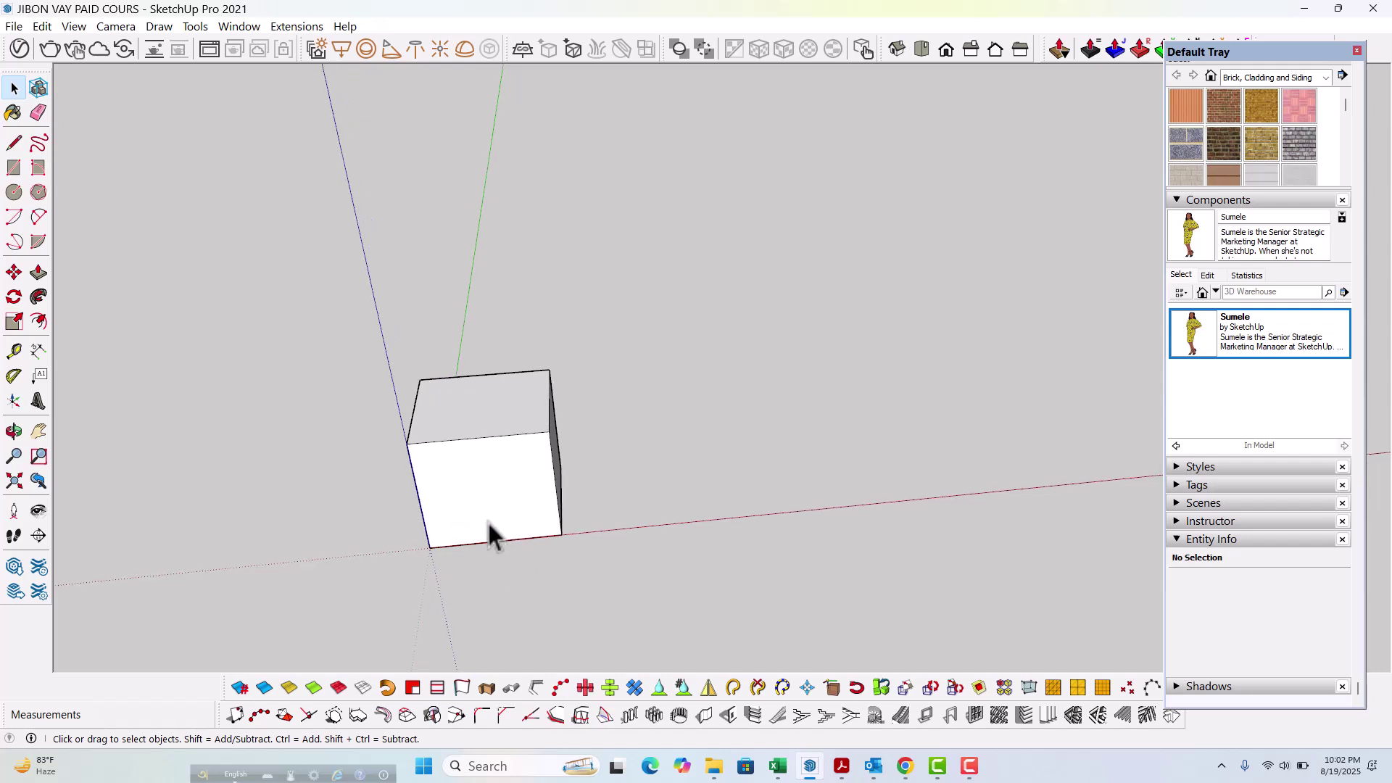
{"action": "scroll", "coordinate": [499, 487], "scroll_direction": "up", "scroll_amount": 2}
{"action": "left_click", "coordinate": [499, 381]}
{"action": "mouse_move", "coordinate": [499, 382]}
{"action": "middle_mouse_down"}
{"action": "mouse_move", "coordinate": [618, 646]}
{"action": "mouse_move", "coordinate": [520, 355]}
{"action": "middle_mouse_up"}
{"action": "scroll", "coordinate": [519, 348], "scroll_direction": "up", "scroll_amount": 3}
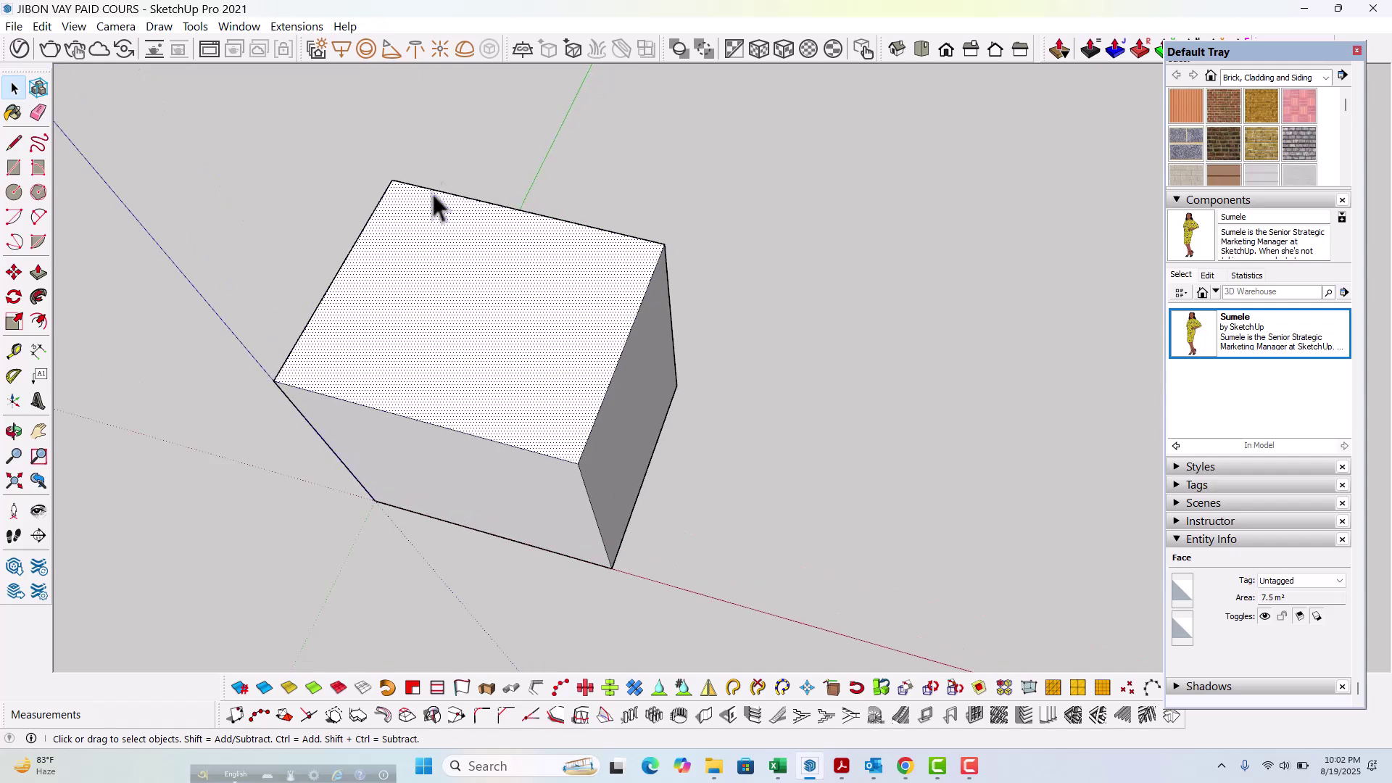
{"action": "triple_click", "coordinate": [479, 329]}
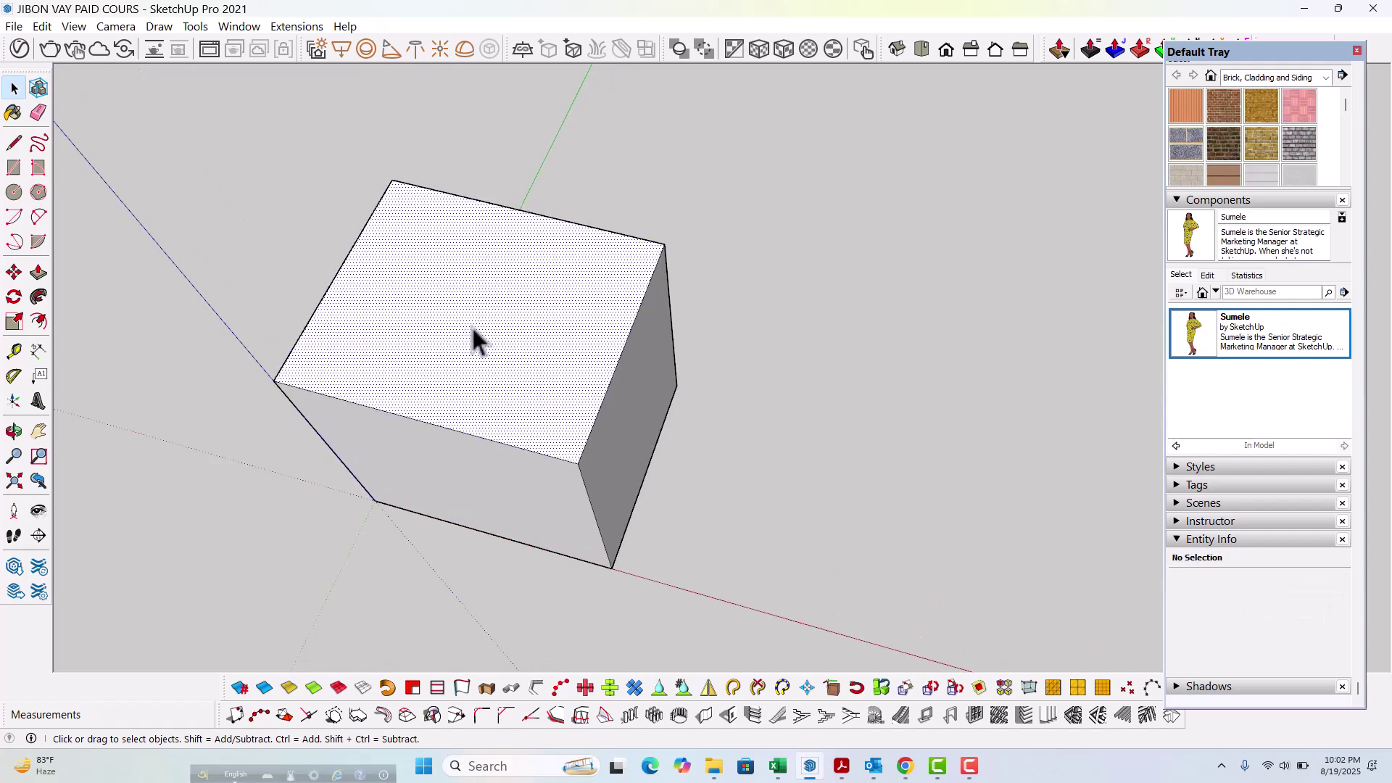
{"action": "left_click", "coordinate": [537, 350]}
{"action": "mouse_move", "coordinate": [641, 443]}
{"action": "middle_mouse_down"}
{"action": "mouse_move", "coordinate": [380, 218]}
{"action": "mouse_move", "coordinate": [491, 124]}
{"action": "mouse_move", "coordinate": [68, 348]}
{"action": "mouse_move", "coordinate": [747, 304]}
{"action": "mouse_move", "coordinate": [273, 429]}
{"action": "mouse_move", "coordinate": [736, 506]}
{"action": "mouse_move", "coordinate": [439, 411]}
{"action": "mouse_move", "coordinate": [548, 332]}
{"action": "middle_mouse_up"}
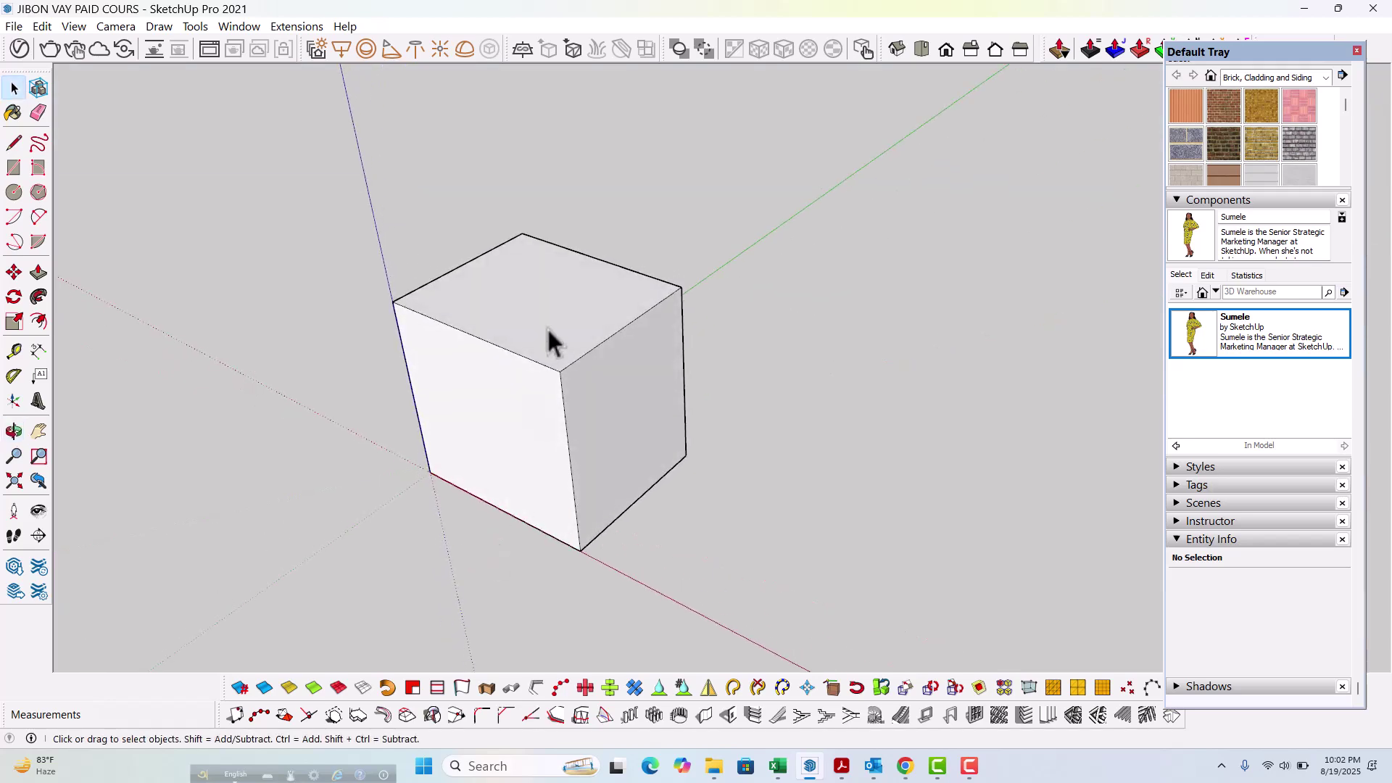
Step: Select all connected faces and edges of the box and make them a group
{"action": "left_click", "coordinate": [545, 319]}
{"action": "double_click", "coordinate": [545, 319]}
{"action": "middle_click_drag", "start_coordinate": [732, 559], "coordinate": [600, 302]}
{"action": "scroll", "coordinate": [603, 306], "scroll_direction": "up", "scroll_amount": 5}
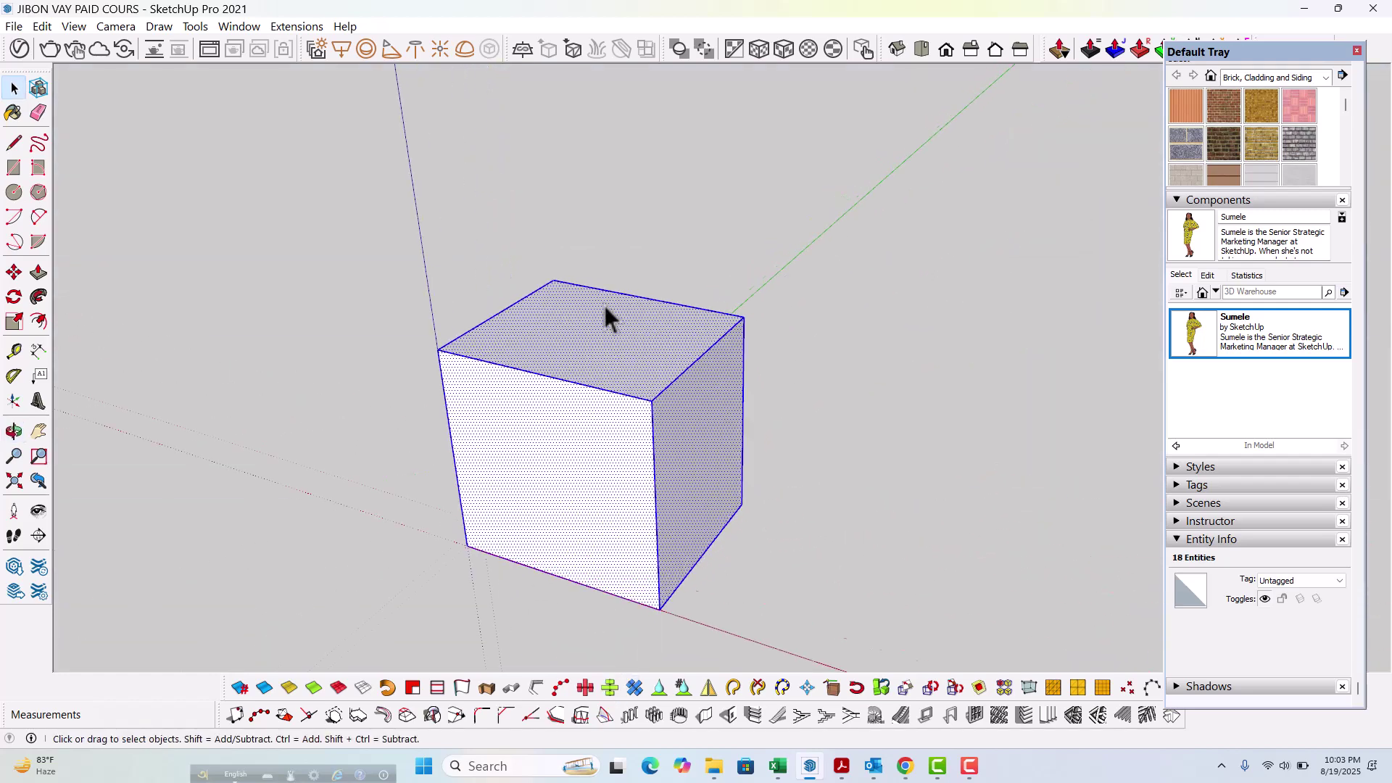
{"action": "right_click", "coordinate": [604, 358]}
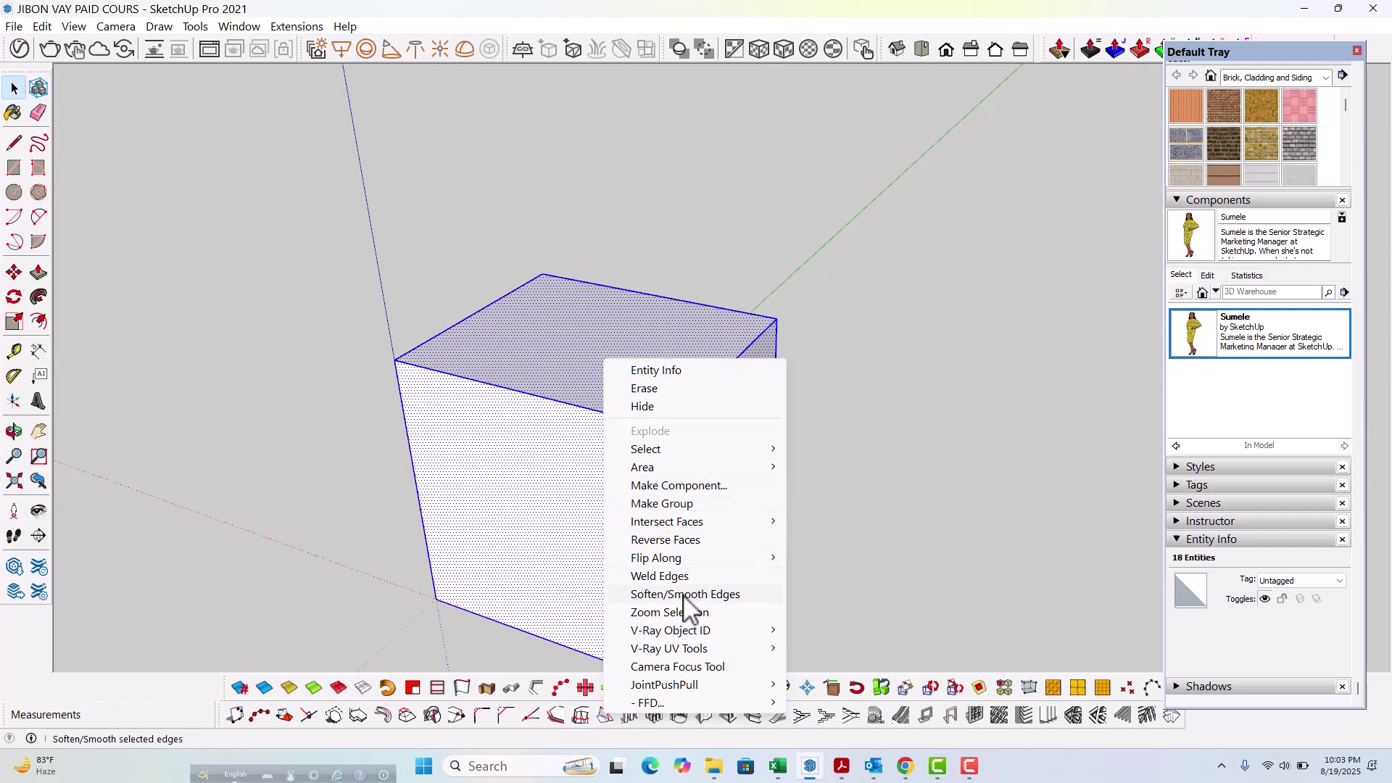
{"action": "left_click", "coordinate": [672, 502]}
{"action": "scroll", "coordinate": [463, 412], "scroll_direction": "down", "scroll_amount": 5}
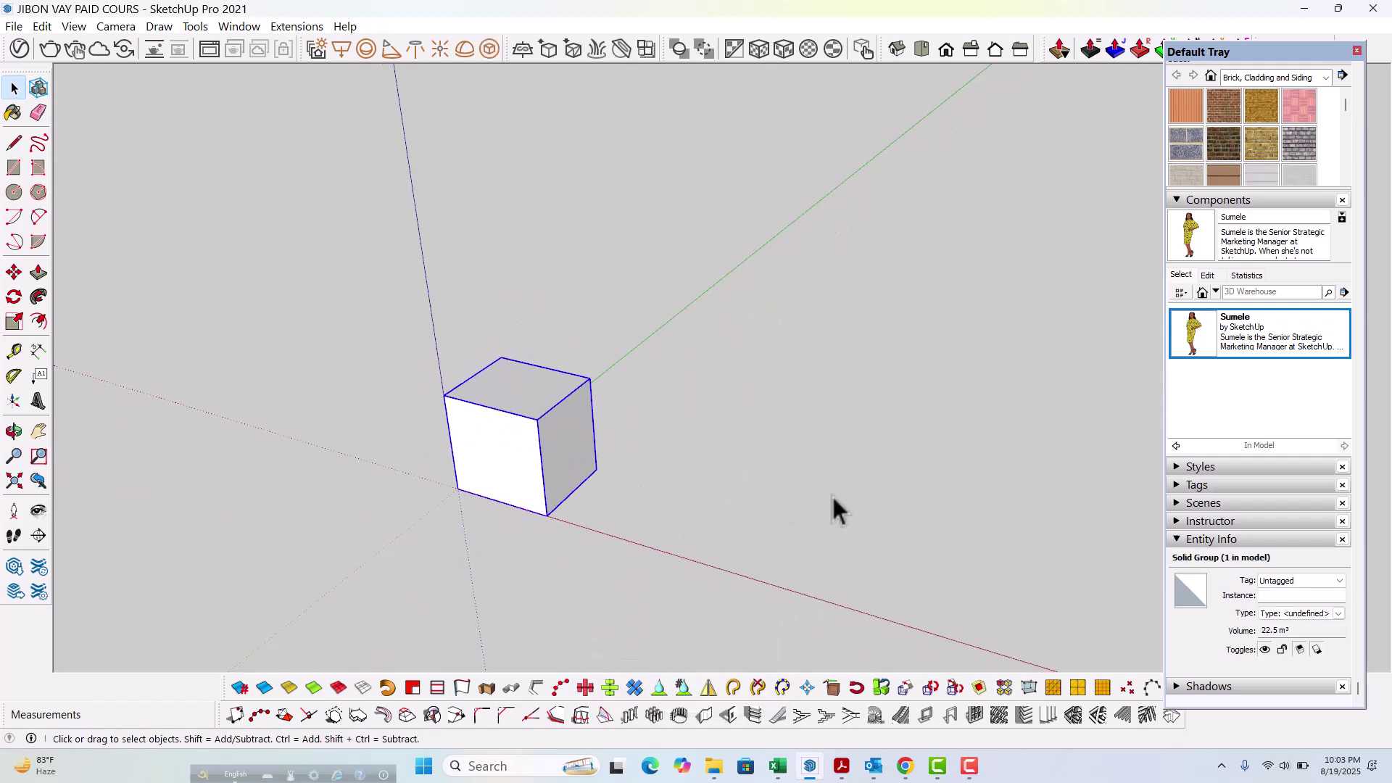
Step: Try to move the grouped box as a single object, and deselect it
{"action": "middle_click_drag", "start_coordinate": [489, 517], "coordinate": [569, 481]}
{"action": "left_click", "coordinate": [571, 477]}
{"action": "scroll", "coordinate": [572, 477], "scroll_direction": "down", "scroll_amount": 2}
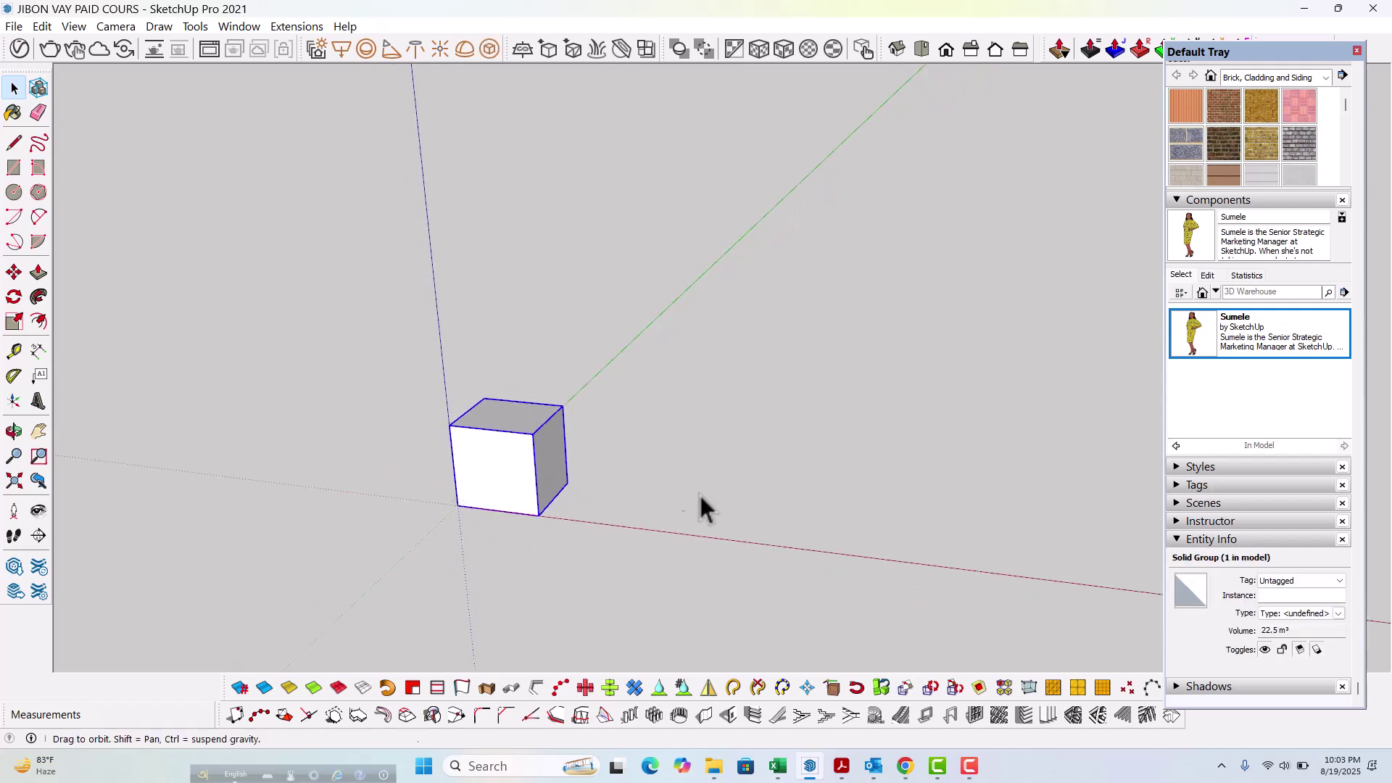
{"action": "middle_click_drag", "start_coordinate": [699, 493], "coordinate": [618, 493]}
{"action": "key", "text": "m"}
{"action": "left_click", "coordinate": [511, 422]}
{"action": "key", "text": "space"}
{"action": "left_click", "coordinate": [668, 447]}
{"action": "middle_click_drag", "start_coordinate": [669, 446], "coordinate": [407, 458]}
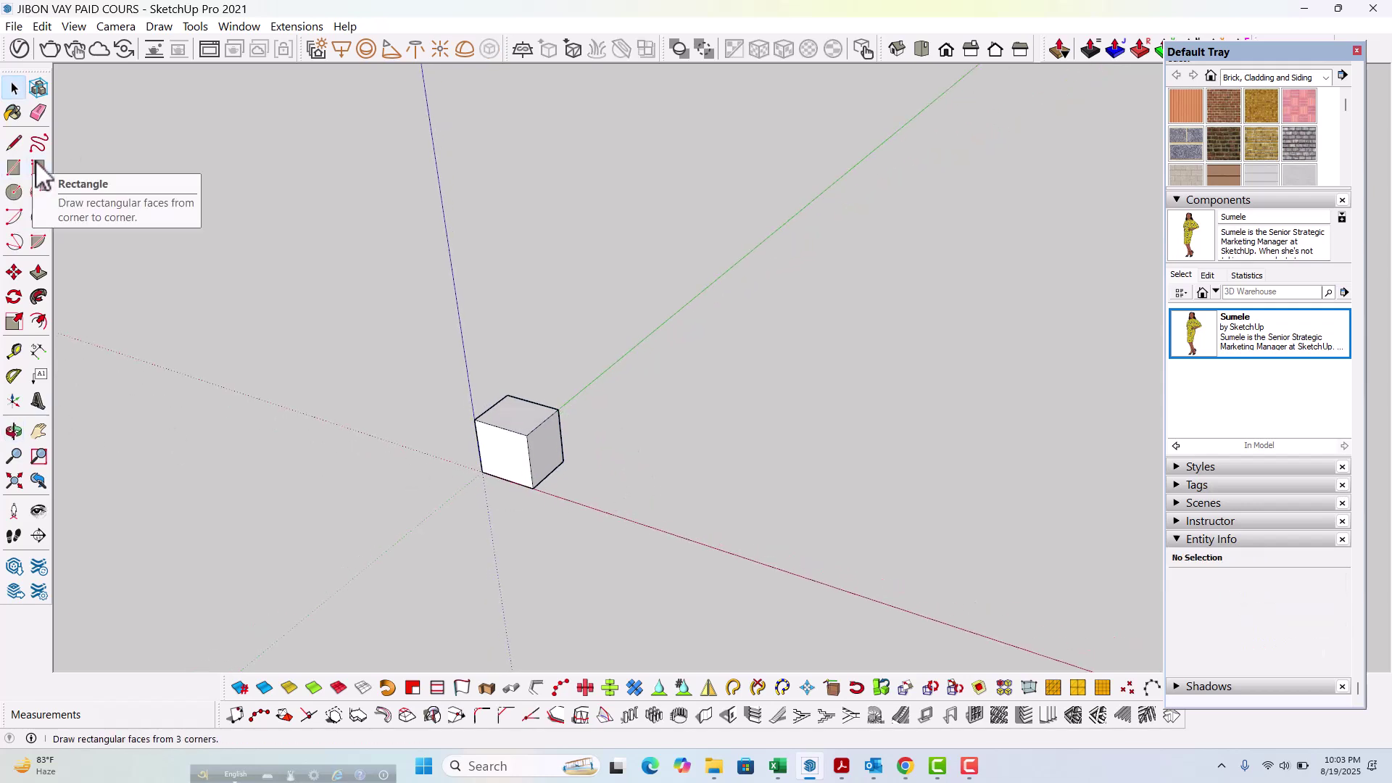
Step: Draw a circle with a 100 mm radius on the ground beside the box's lower front corner
{"action": "left_click", "coordinate": [20, 194]}
{"action": "scroll", "coordinate": [591, 450], "scroll_direction": "up", "scroll_amount": 4}
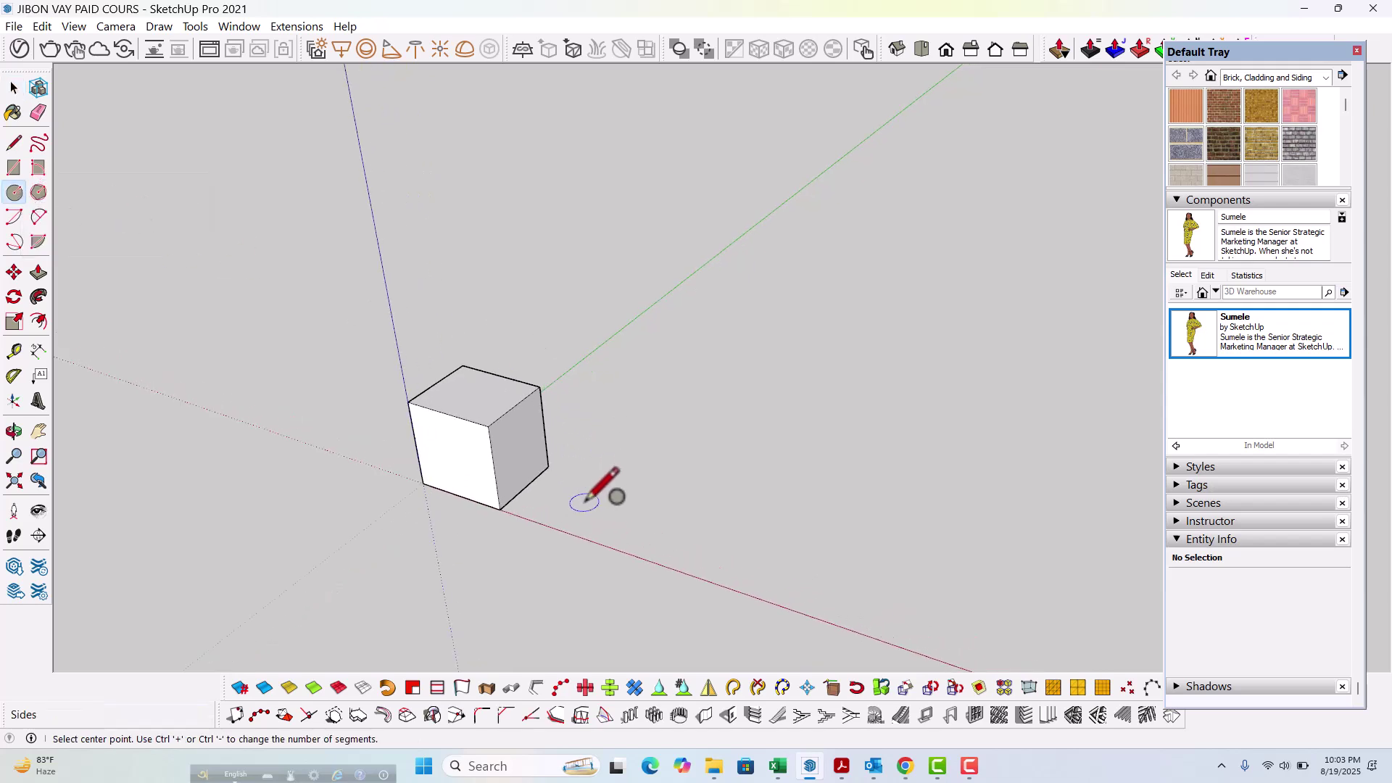
{"action": "scroll", "coordinate": [586, 499], "scroll_direction": "up", "scroll_amount": 2}
{"action": "scroll", "coordinate": [419, 320], "scroll_direction": "up", "scroll_amount": 3}
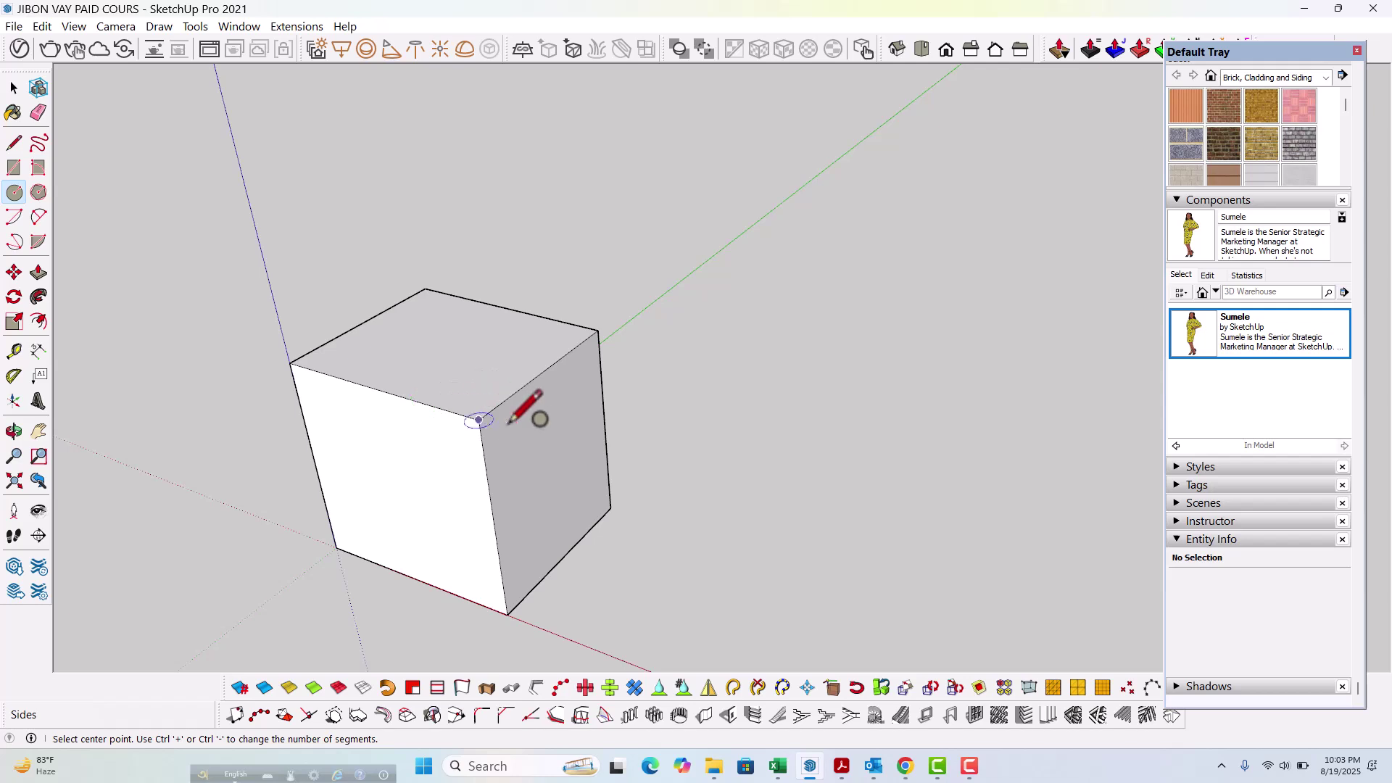
{"action": "scroll", "coordinate": [490, 405], "scroll_direction": "down", "scroll_amount": 2}
{"action": "scroll", "coordinate": [507, 530], "scroll_direction": "up", "scroll_amount": 6}
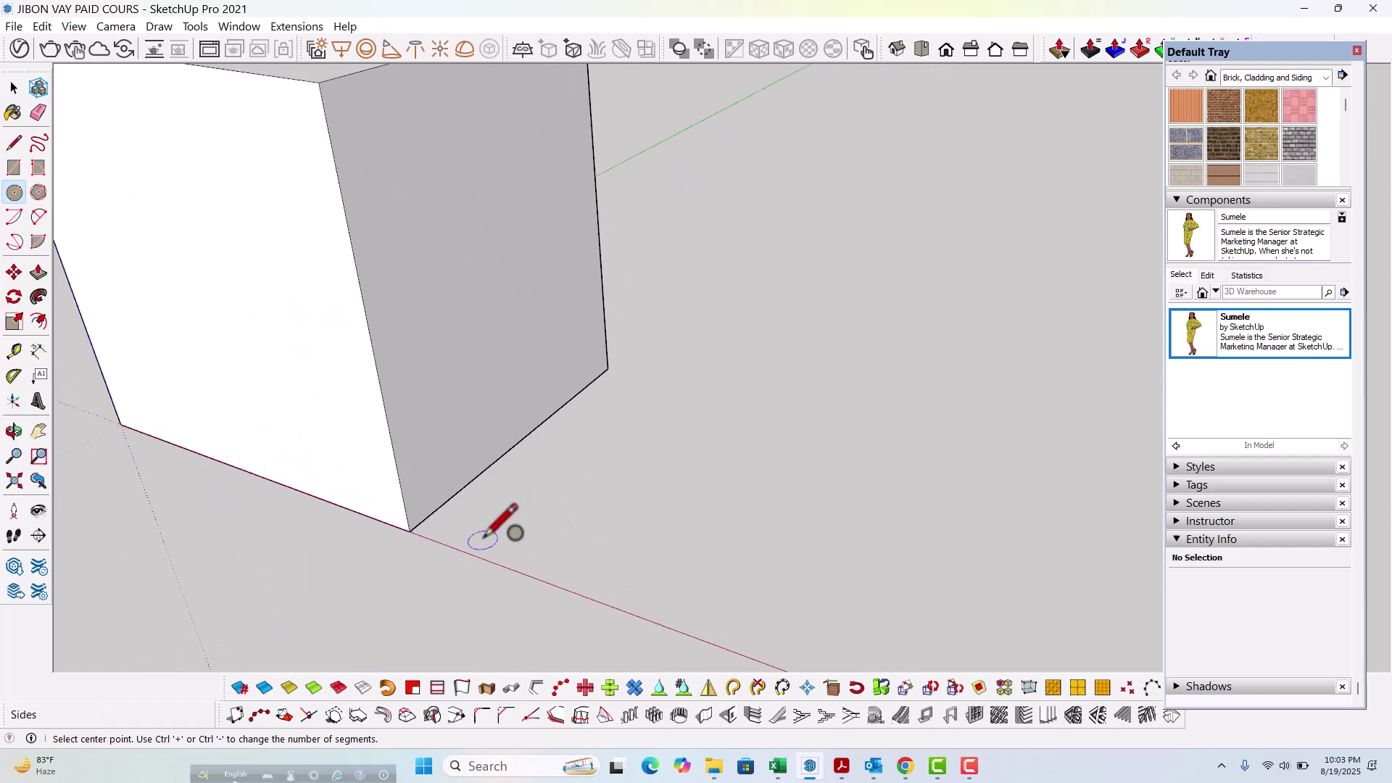
{"action": "left_click", "coordinate": [483, 538]}
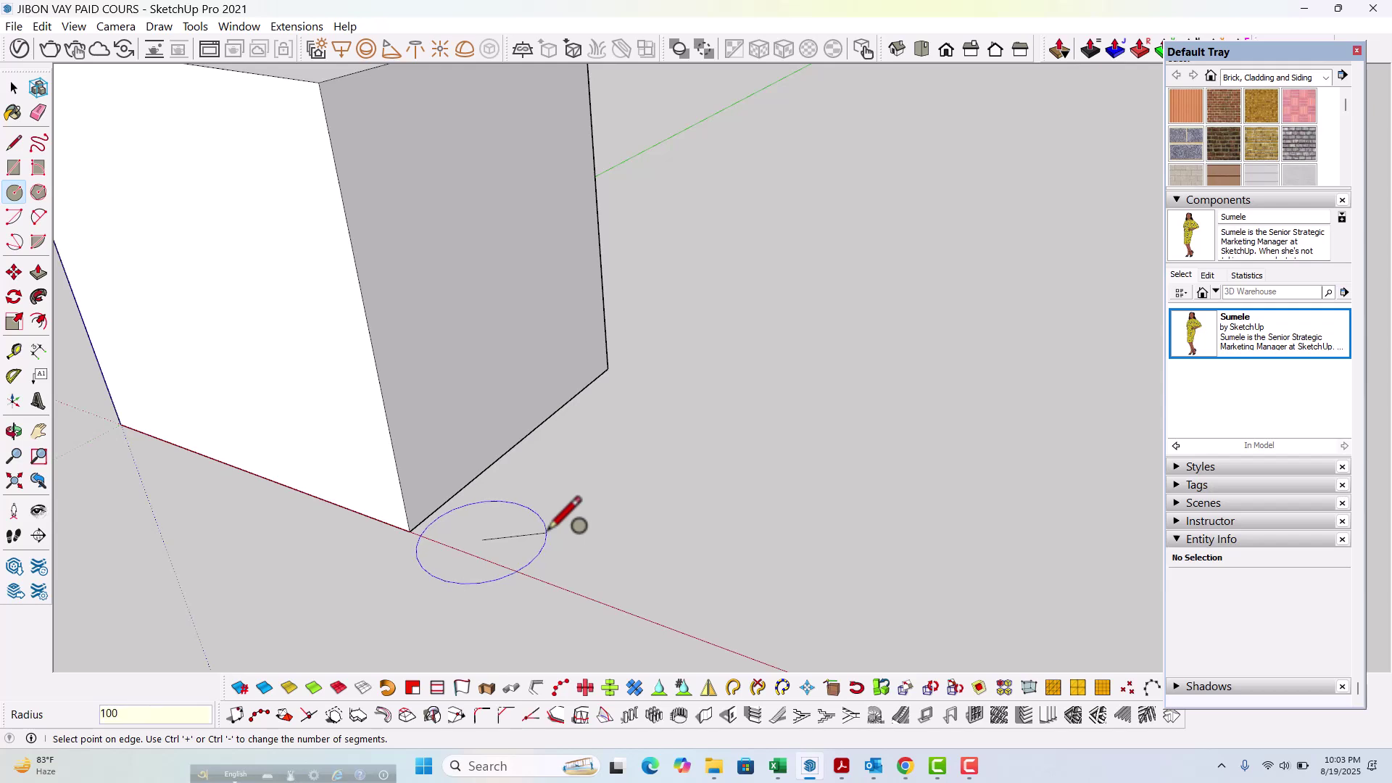
{"action": "type", "text": "100"}
{"action": "key", "text": "Return"}
{"action": "key", "text": "space"}
Step: Extrude the circle upward into a short cylinder beside the box
{"action": "scroll", "coordinate": [487, 547], "scroll_direction": "up", "scroll_amount": 4}
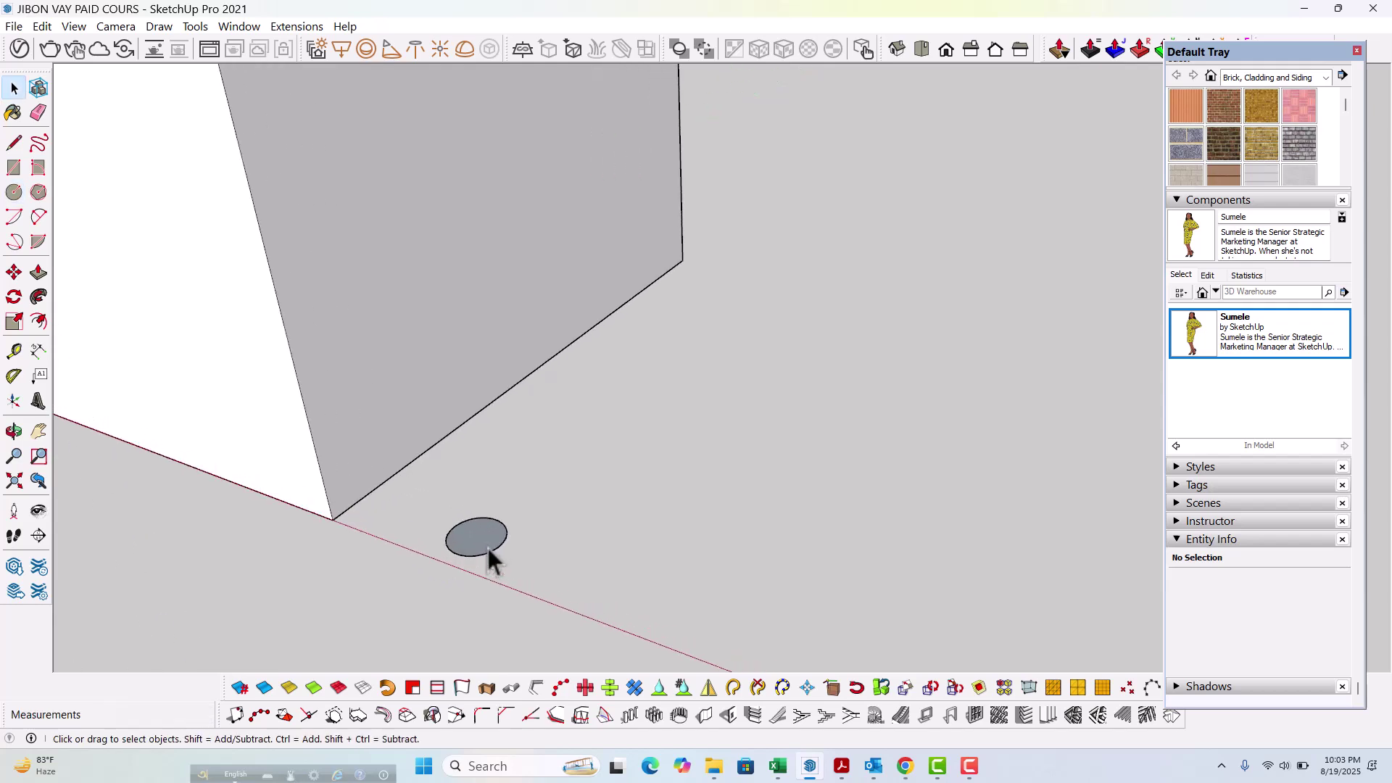
{"action": "scroll", "coordinate": [498, 547], "scroll_direction": "up", "scroll_amount": 1}
{"action": "key", "text": "p"}
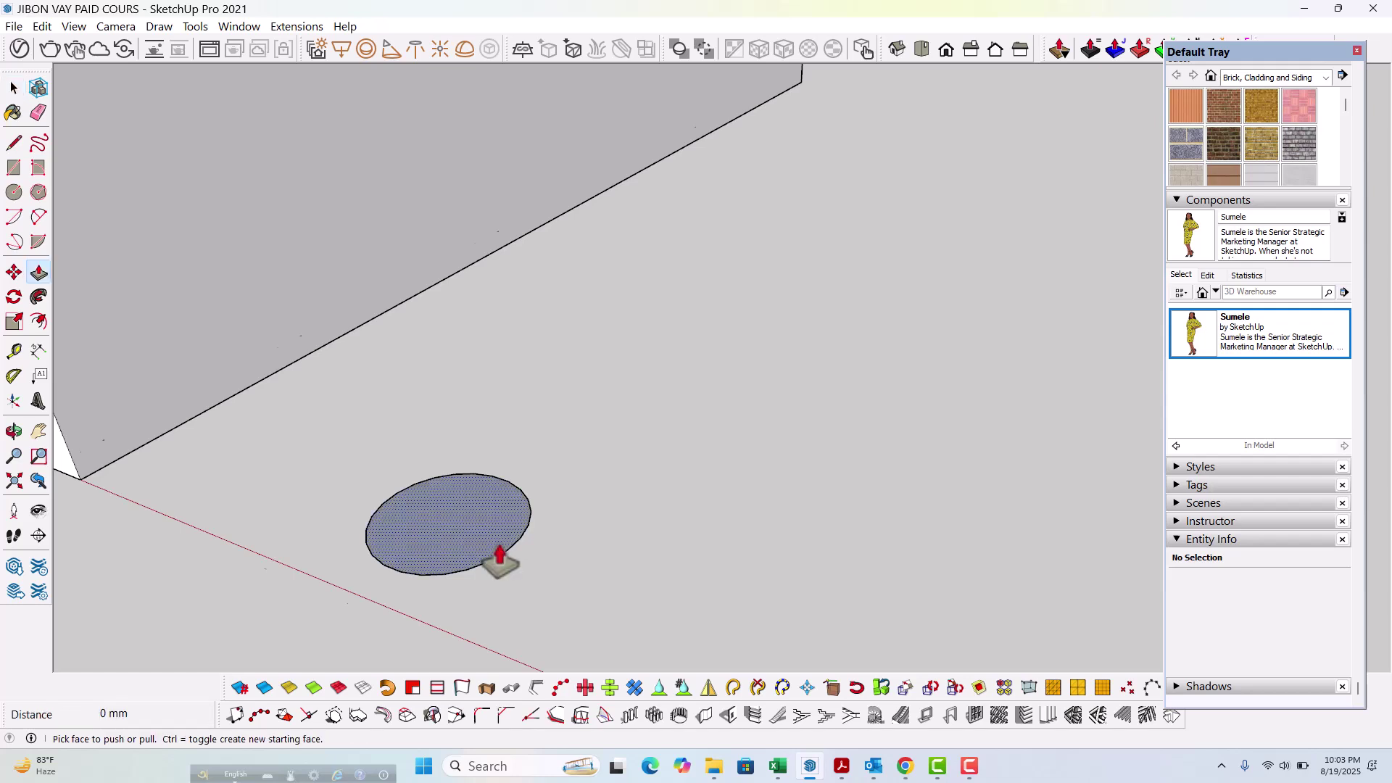
{"action": "scroll", "coordinate": [501, 546], "scroll_direction": "up", "scroll_amount": 1}
{"action": "left_click", "coordinate": [493, 547]}
{"action": "scroll", "coordinate": [461, 358], "scroll_direction": "up", "scroll_amount": 2}
{"action": "left_click", "coordinate": [475, 413]}
{"action": "key", "text": "space"}
Step: Examine the cylinder's top rim and curved side up close for visible straight segments
{"action": "scroll", "coordinate": [516, 414], "scroll_direction": "up", "scroll_amount": 4}
{"action": "scroll", "coordinate": [499, 405], "scroll_direction": "up", "scroll_amount": 2}
{"action": "middle_click_drag", "start_coordinate": [542, 398], "coordinate": [424, 508]}
{"action": "scroll", "coordinate": [787, 465], "scroll_direction": "down", "scroll_amount": 6}
{"action": "middle_click_drag", "start_coordinate": [787, 465], "coordinate": [646, 480]}
{"action": "scroll", "coordinate": [646, 481], "scroll_direction": "up", "scroll_amount": 8}
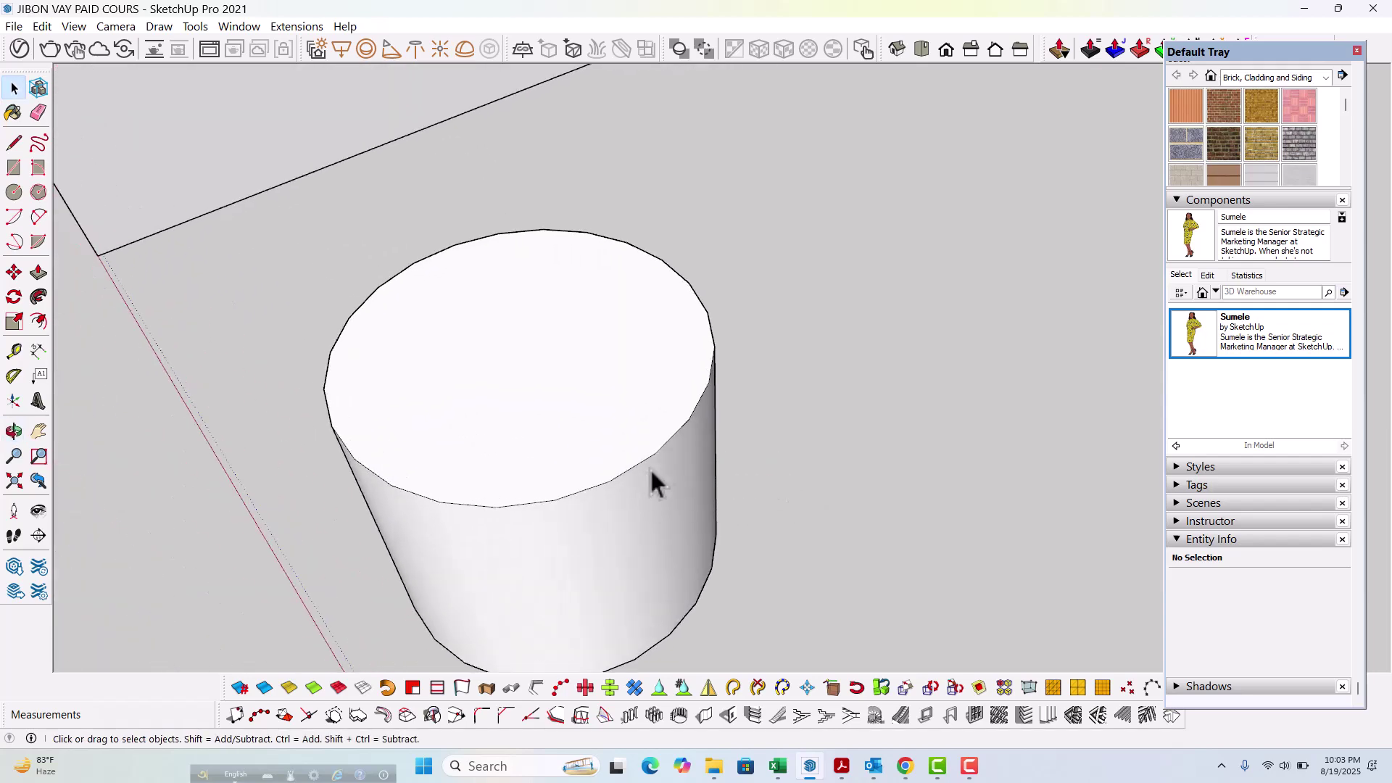
{"action": "scroll", "coordinate": [739, 504], "scroll_direction": "down", "scroll_amount": 5}
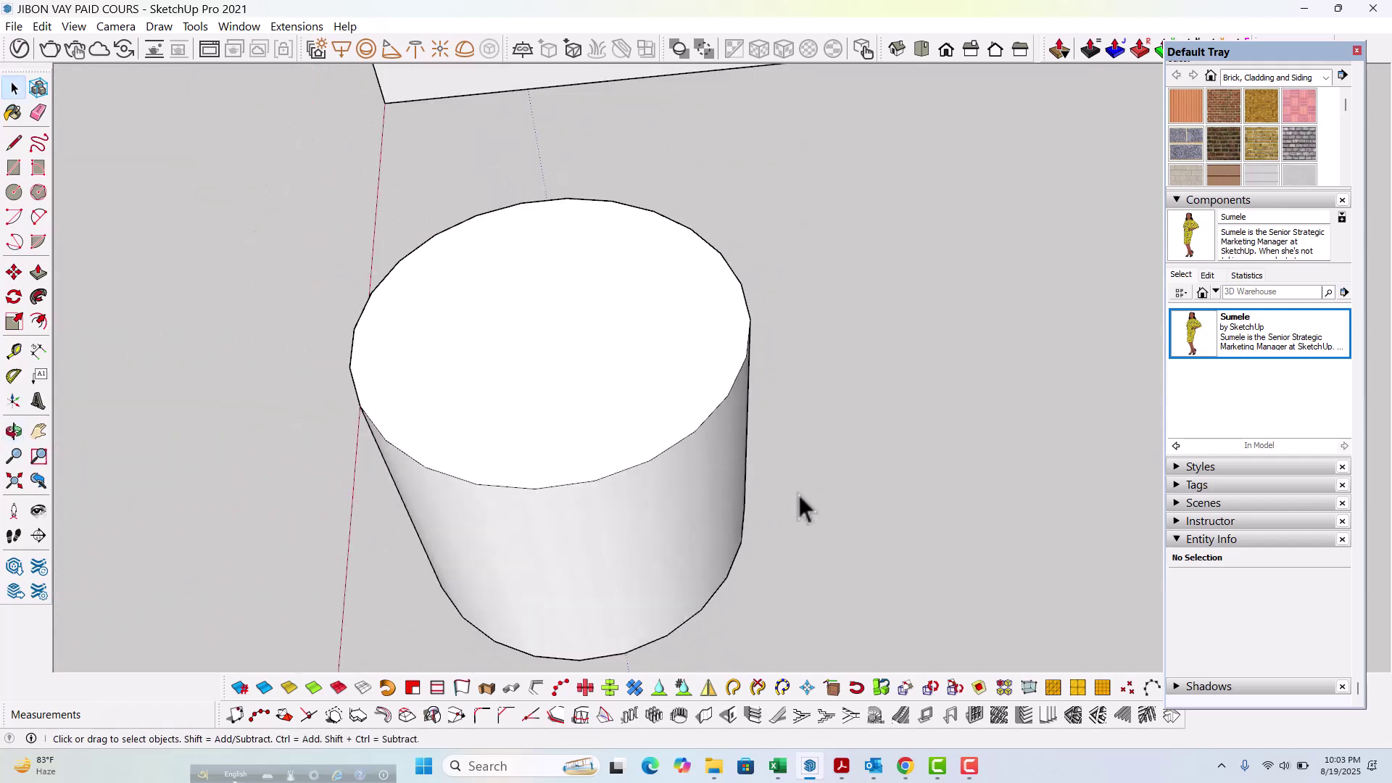
{"action": "middle_click_drag", "start_coordinate": [798, 493], "coordinate": [528, 428]}
{"action": "scroll", "coordinate": [454, 358], "scroll_direction": "up", "scroll_amount": 6}
{"action": "scroll", "coordinate": [344, 288], "scroll_direction": "up", "scroll_amount": 4}
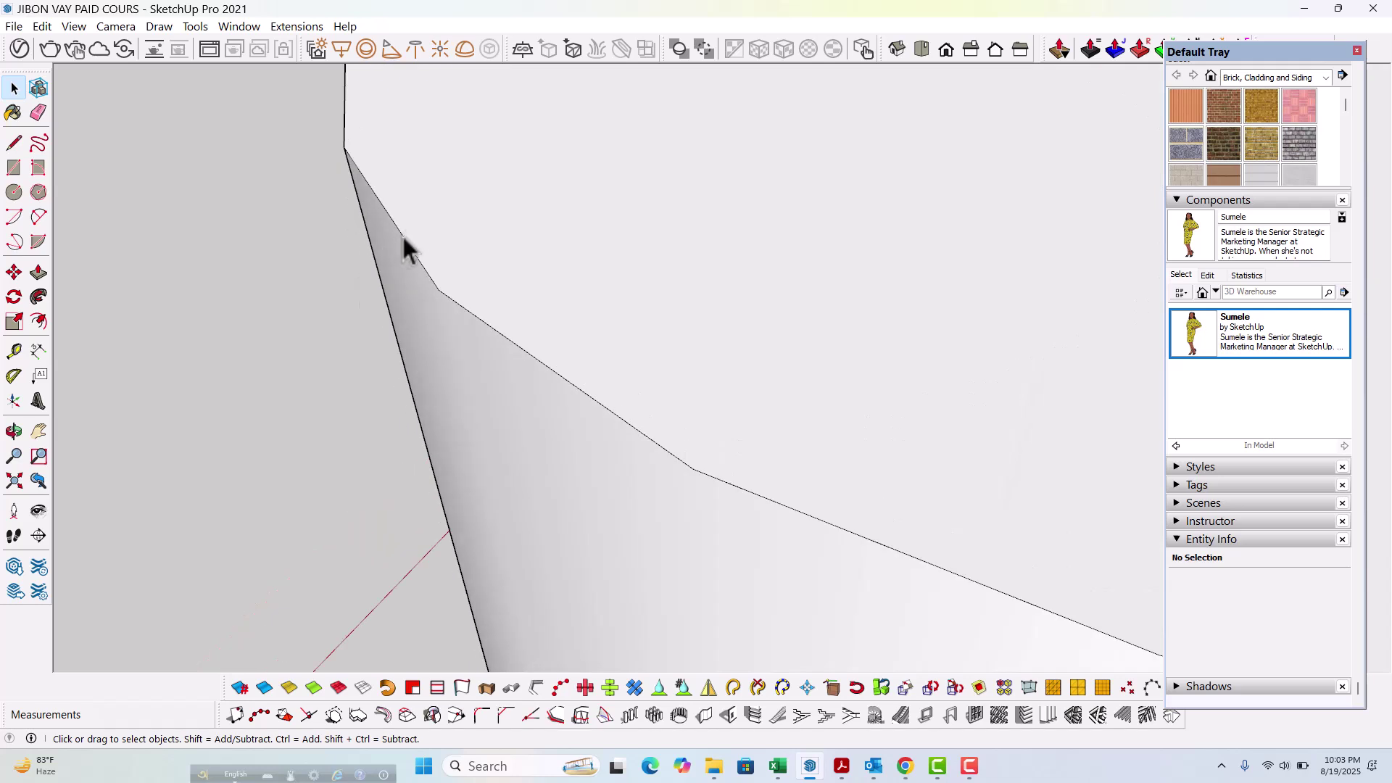
{"action": "middle_click_drag", "start_coordinate": [414, 254], "coordinate": [491, 382]}
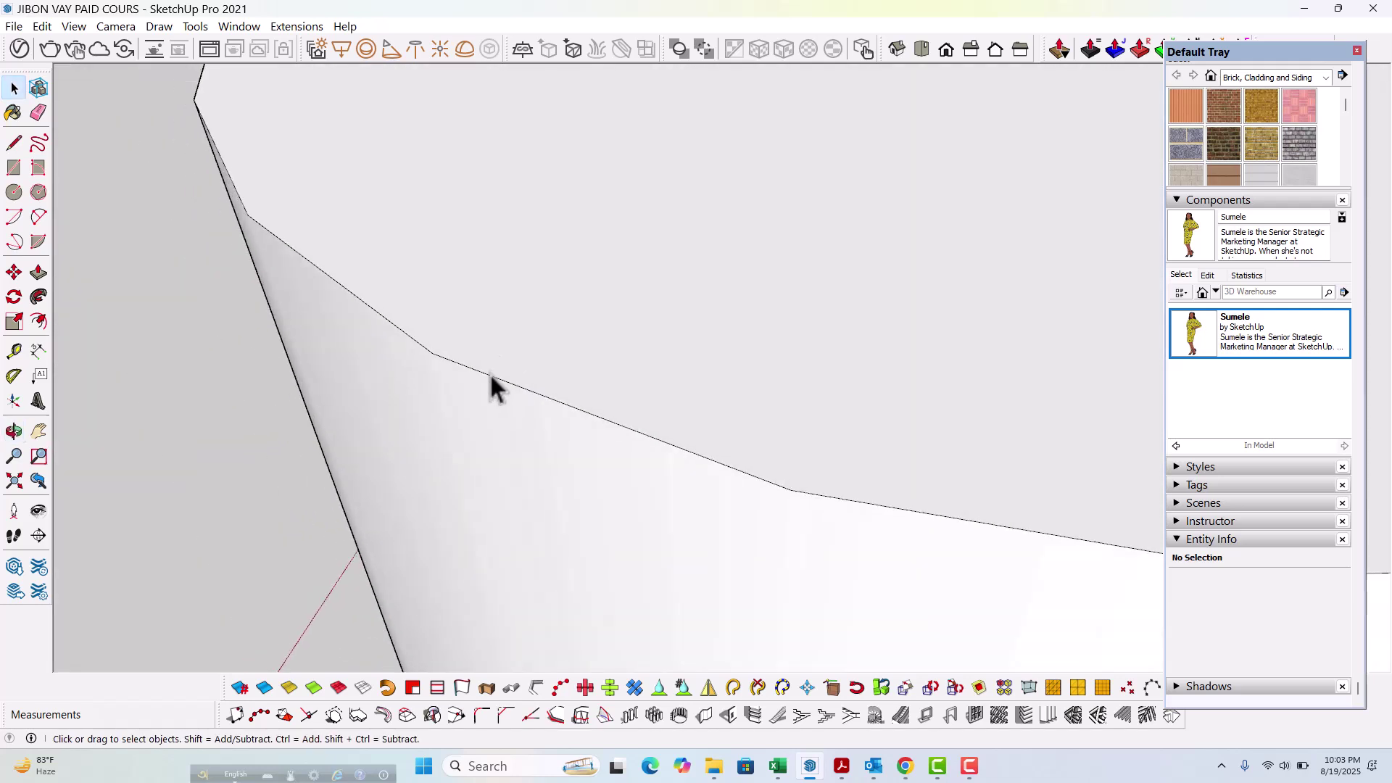
{"action": "scroll", "coordinate": [459, 403], "scroll_direction": "down", "scroll_amount": 6}
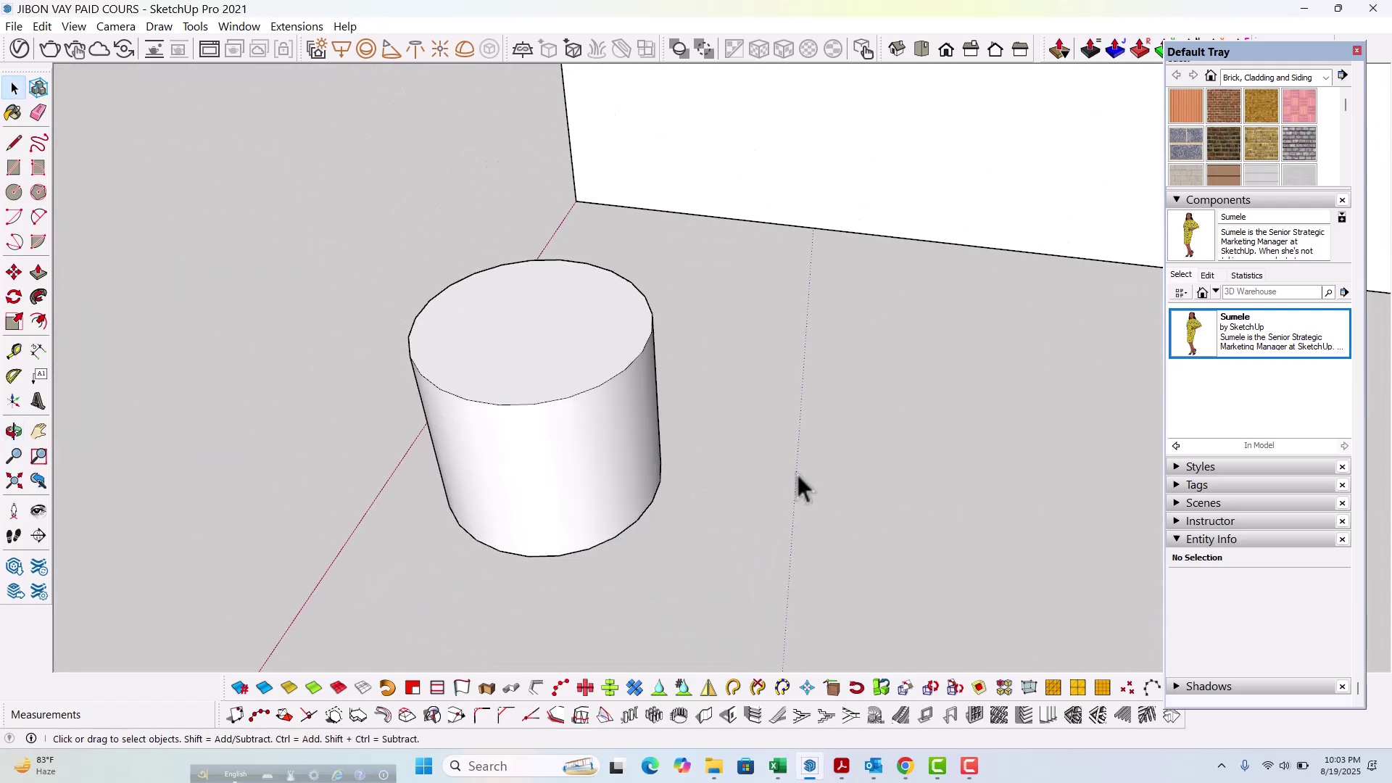
Step: Undo the cylinder extrusion, check the available commands for the circle's edge, and clear the selection
{"action": "key", "text": "ctrl+z"}
{"action": "middle_click_drag", "start_coordinate": [375, 580], "coordinate": [713, 652]}
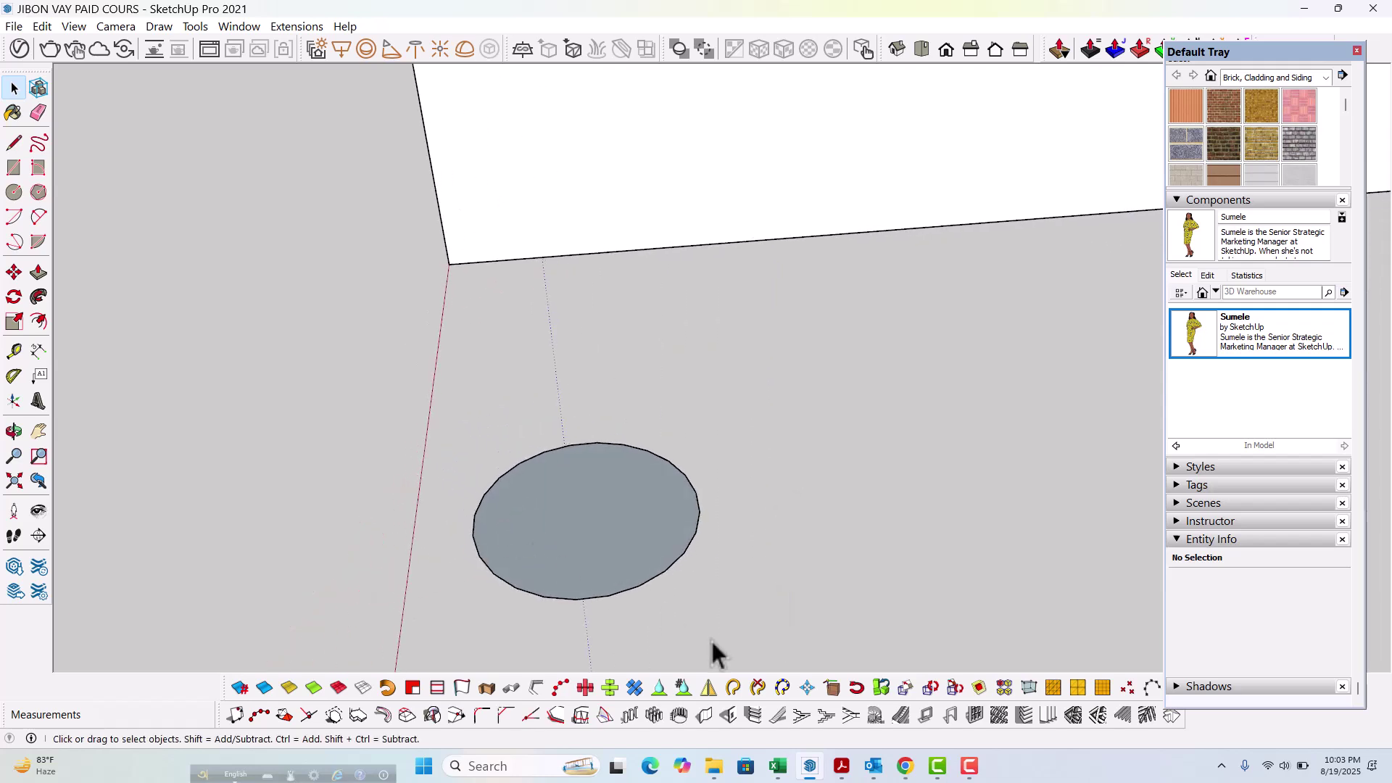
{"action": "scroll", "coordinate": [621, 590], "scroll_direction": "up", "scroll_amount": 5}
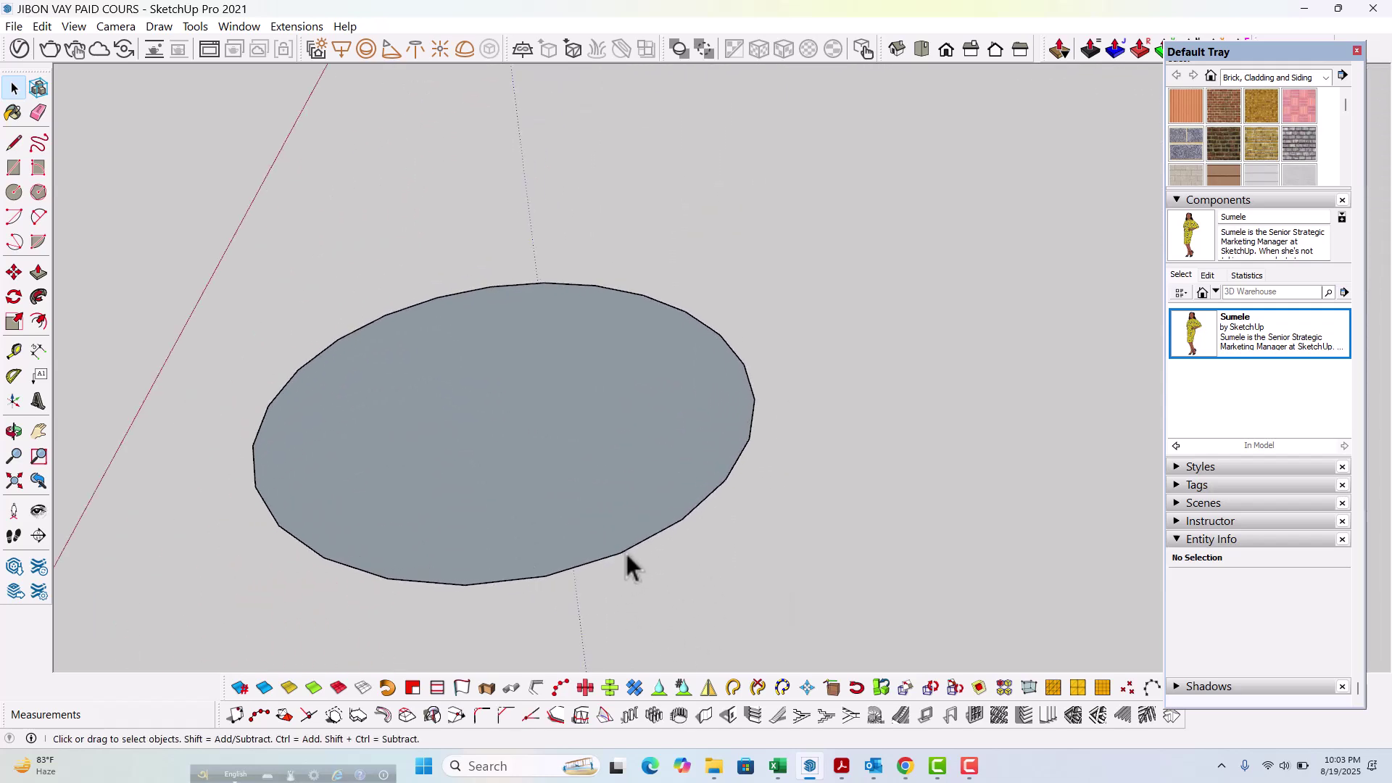
{"action": "right_click", "coordinate": [625, 551]}
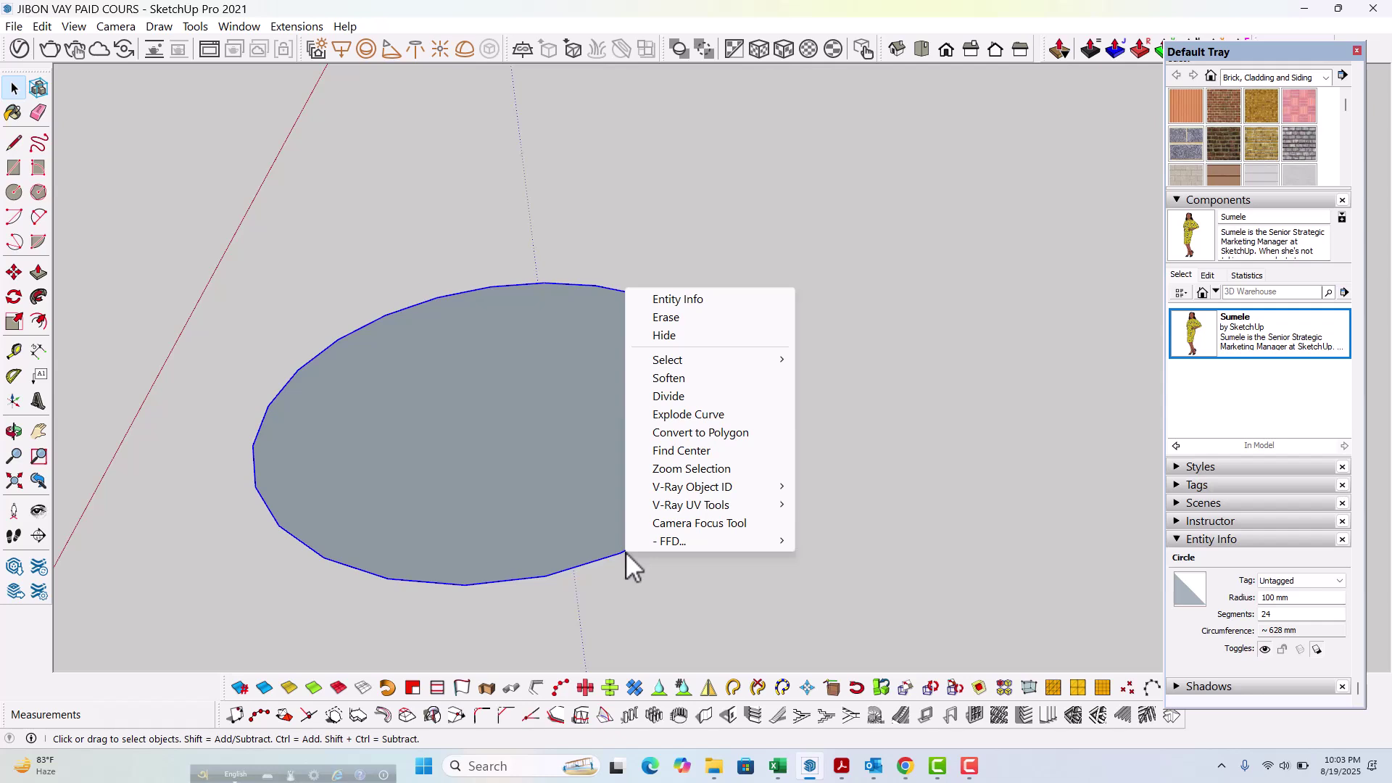
{"action": "left_click", "coordinate": [831, 550]}
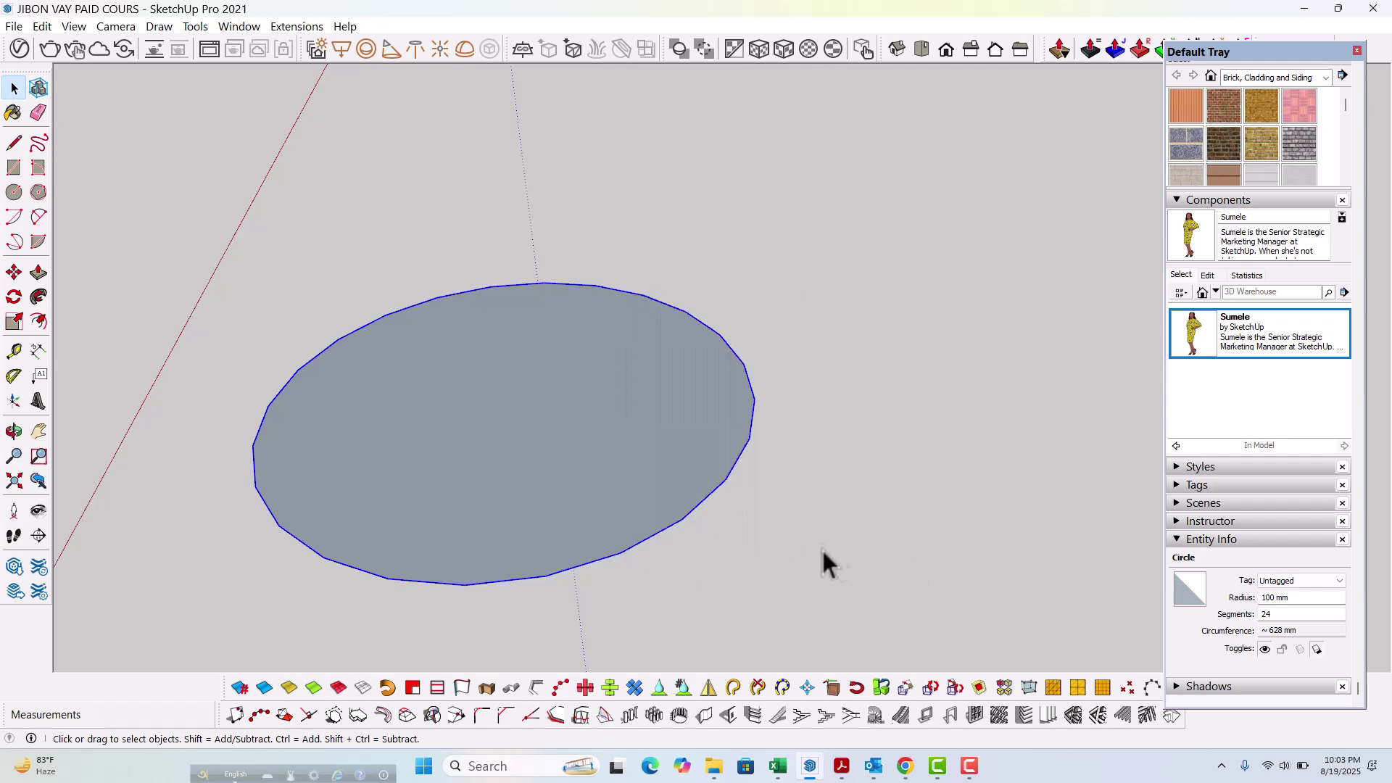
{"action": "left_click", "coordinate": [874, 534]}
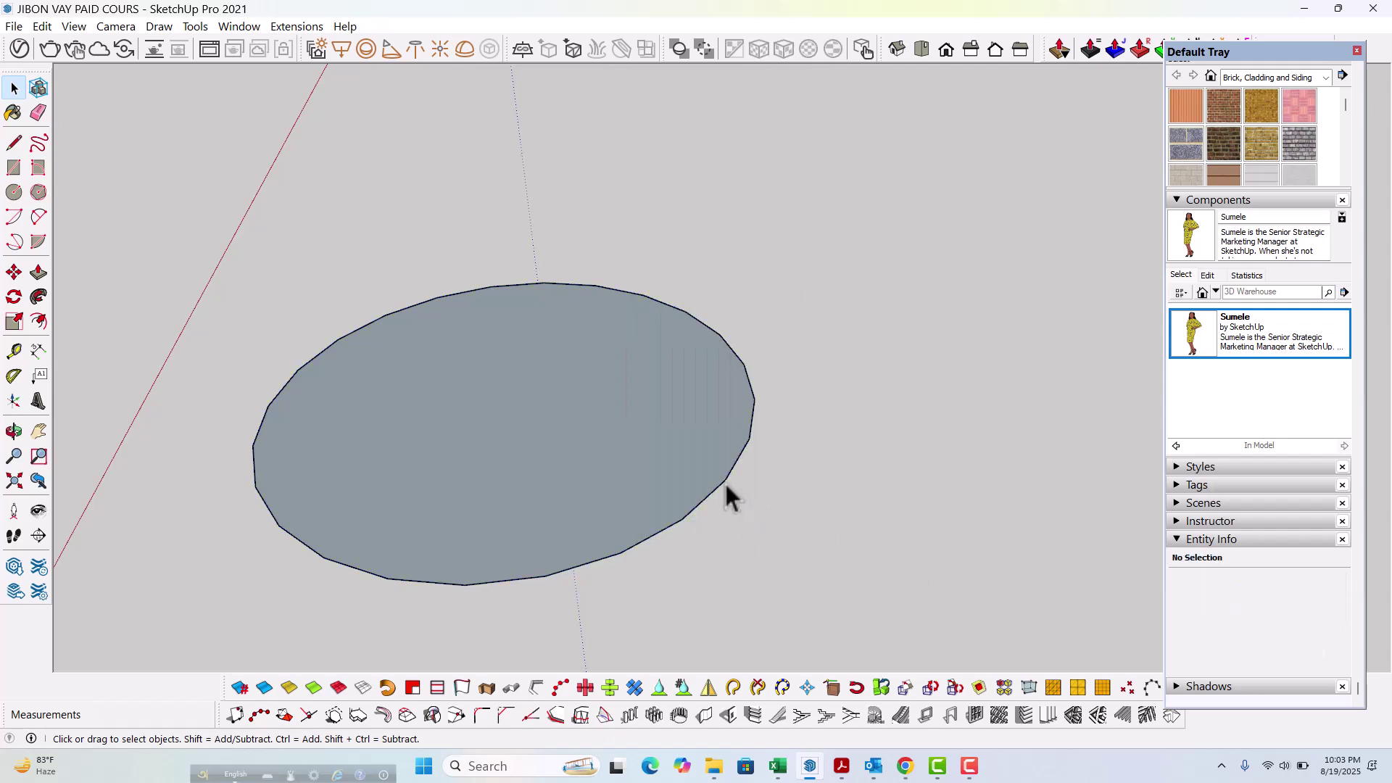
Step: Select the circle's edge and raise its segment count to 50 and finally to 100
{"action": "left_click", "coordinate": [724, 481]}
{"action": "scroll", "coordinate": [724, 482], "scroll_direction": "up", "scroll_amount": 2}
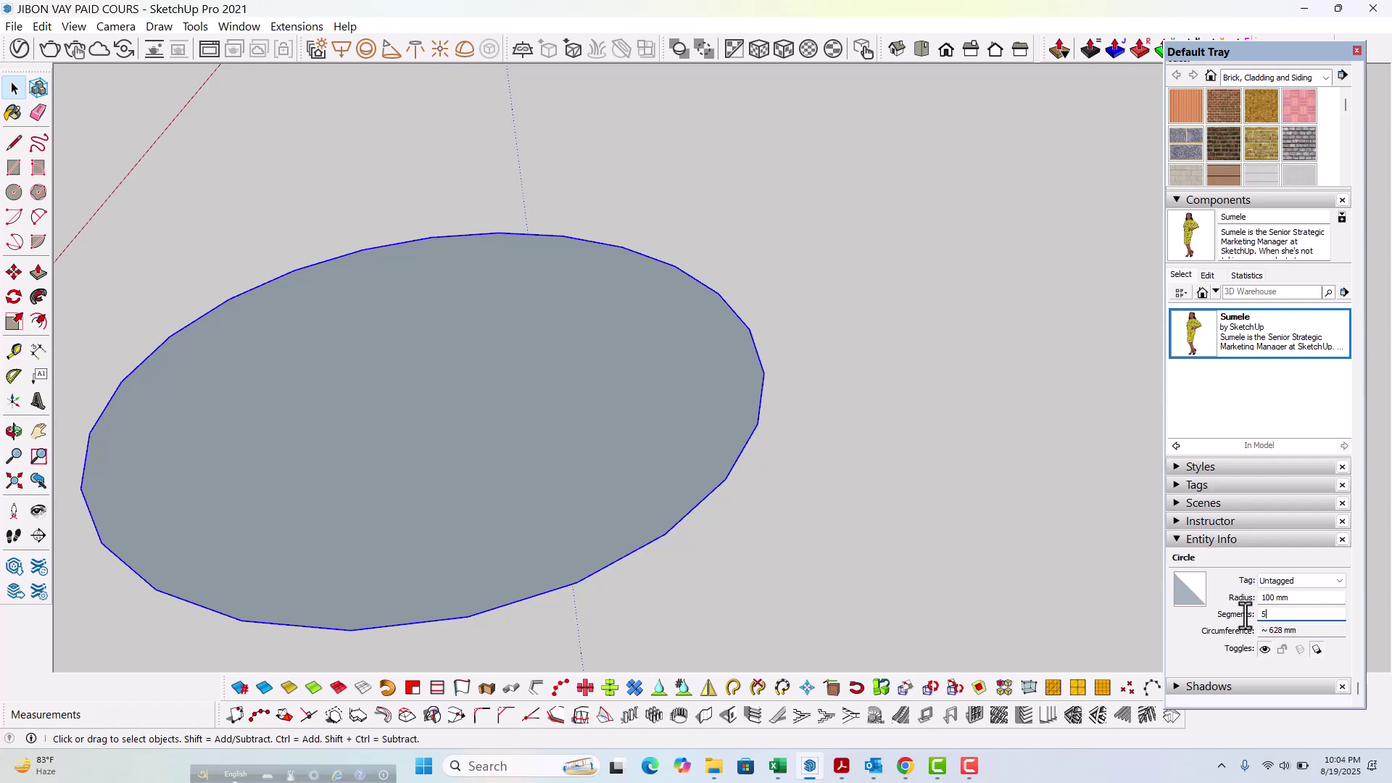
{"action": "key", "text": "Return"}
{"action": "scroll", "coordinate": [663, 571], "scroll_direction": "up", "scroll_amount": 1}
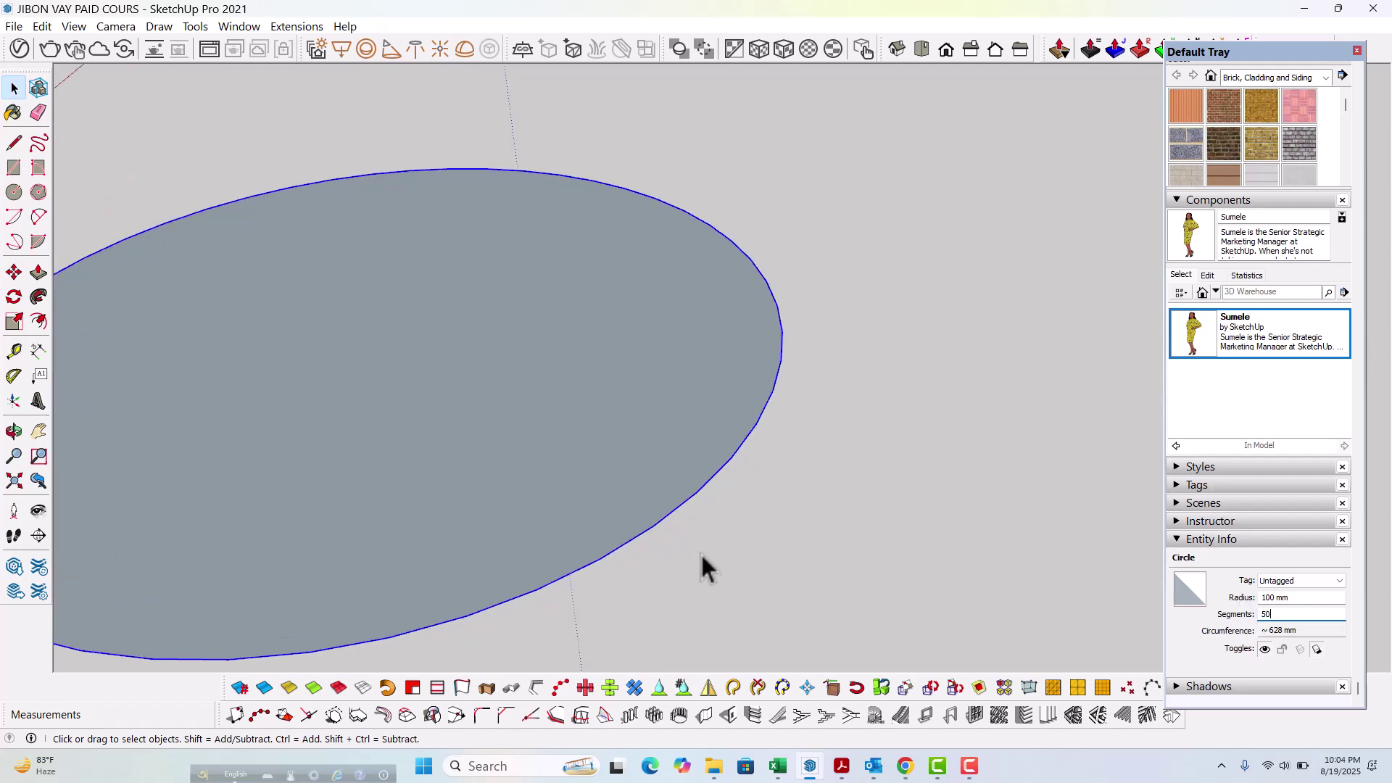
{"action": "scroll", "coordinate": [653, 487], "scroll_direction": "up", "scroll_amount": 1}
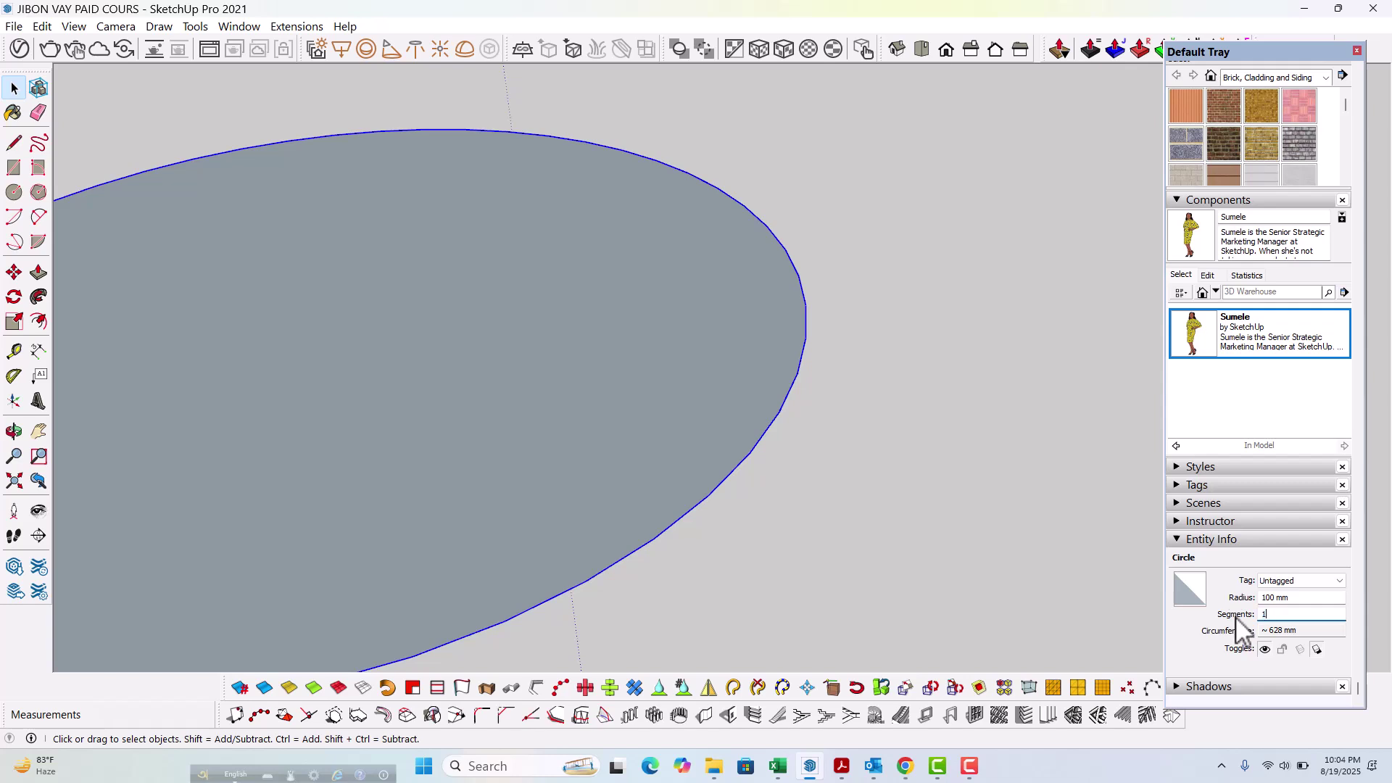
{"action": "key", "text": "Return"}
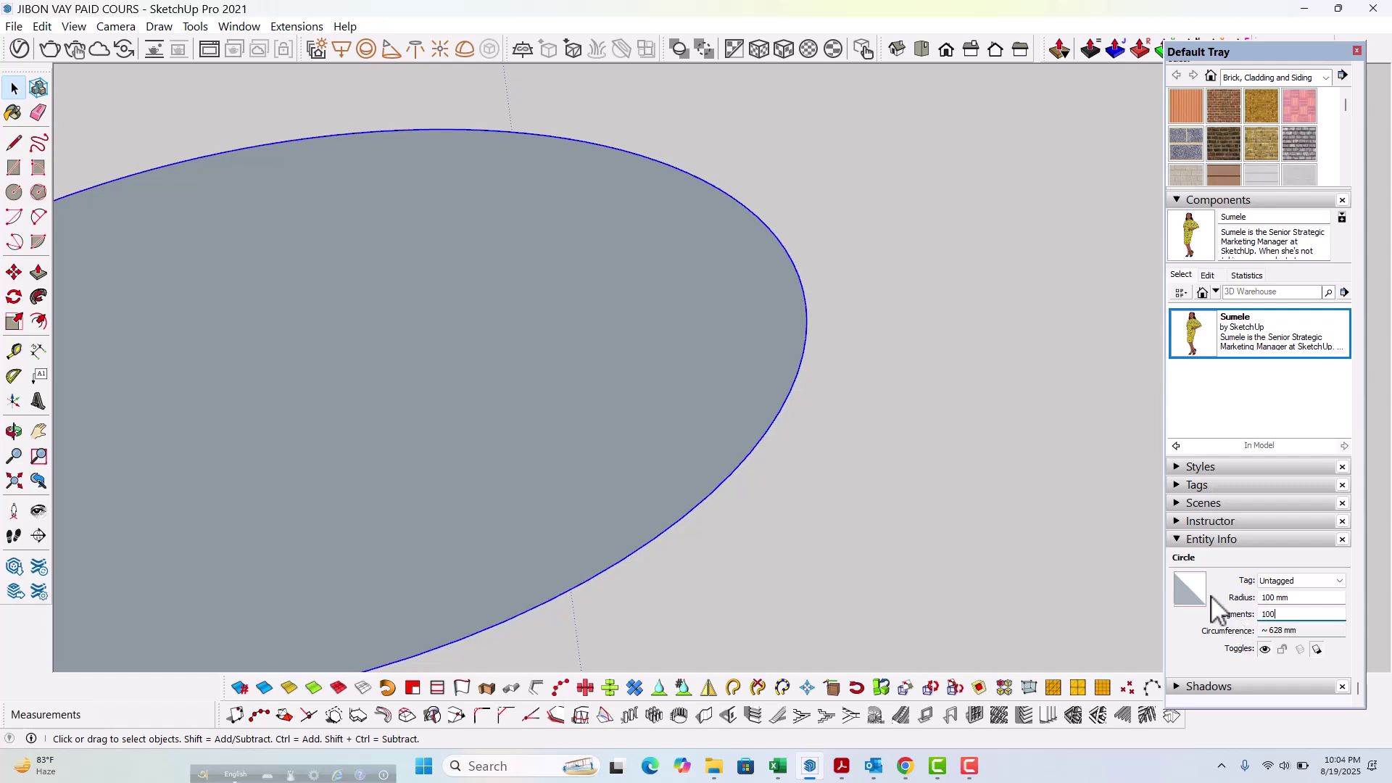
{"action": "scroll", "coordinate": [710, 533], "scroll_direction": "up", "scroll_amount": 3}
{"action": "scroll", "coordinate": [774, 450], "scroll_direction": "down", "scroll_amount": 1}
{"action": "scroll", "coordinate": [771, 480], "scroll_direction": "down", "scroll_amount": 5}
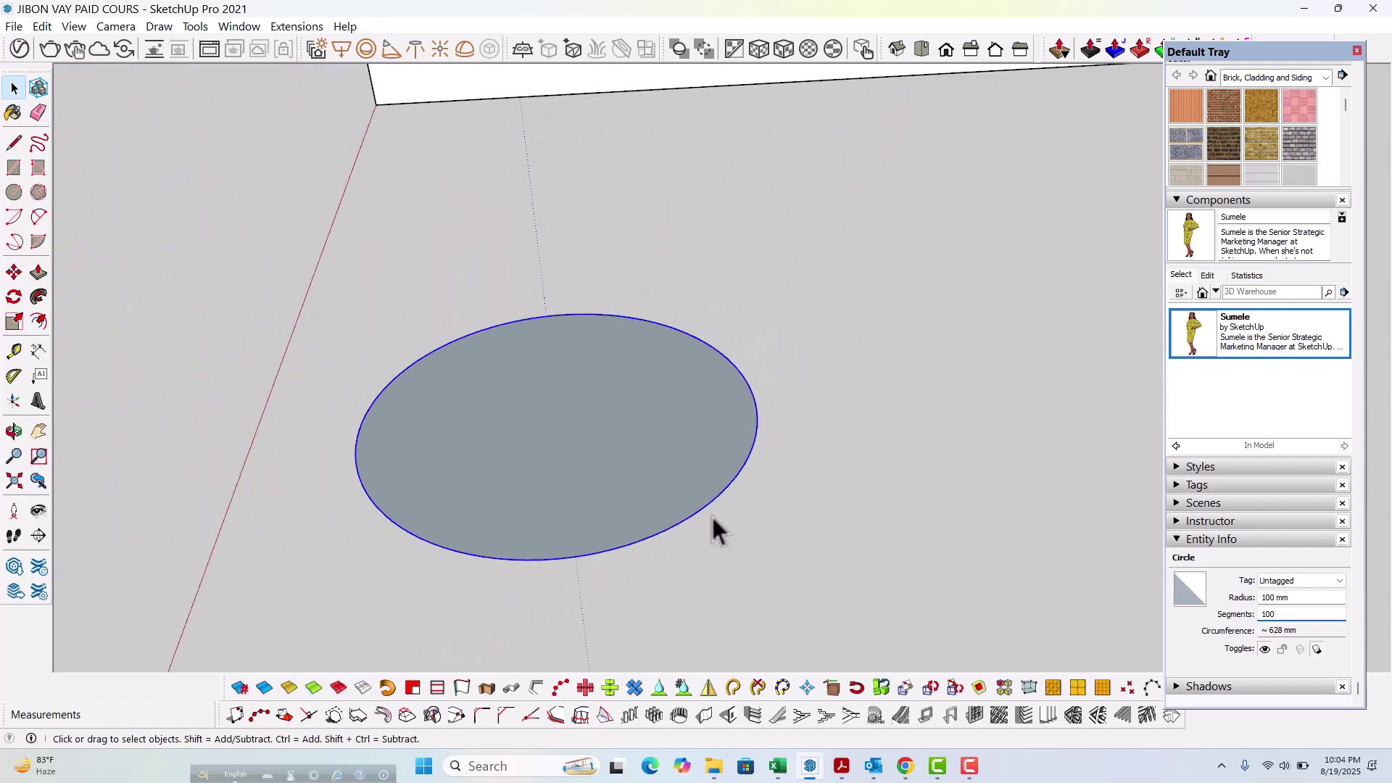
Step: Offset the circle's edge inward by 10 mm
{"action": "type", "text": "P"}
{"action": "scroll", "coordinate": [699, 510], "scroll_direction": "up", "scroll_amount": 1}
{"action": "left_click", "coordinate": [784, 540]}
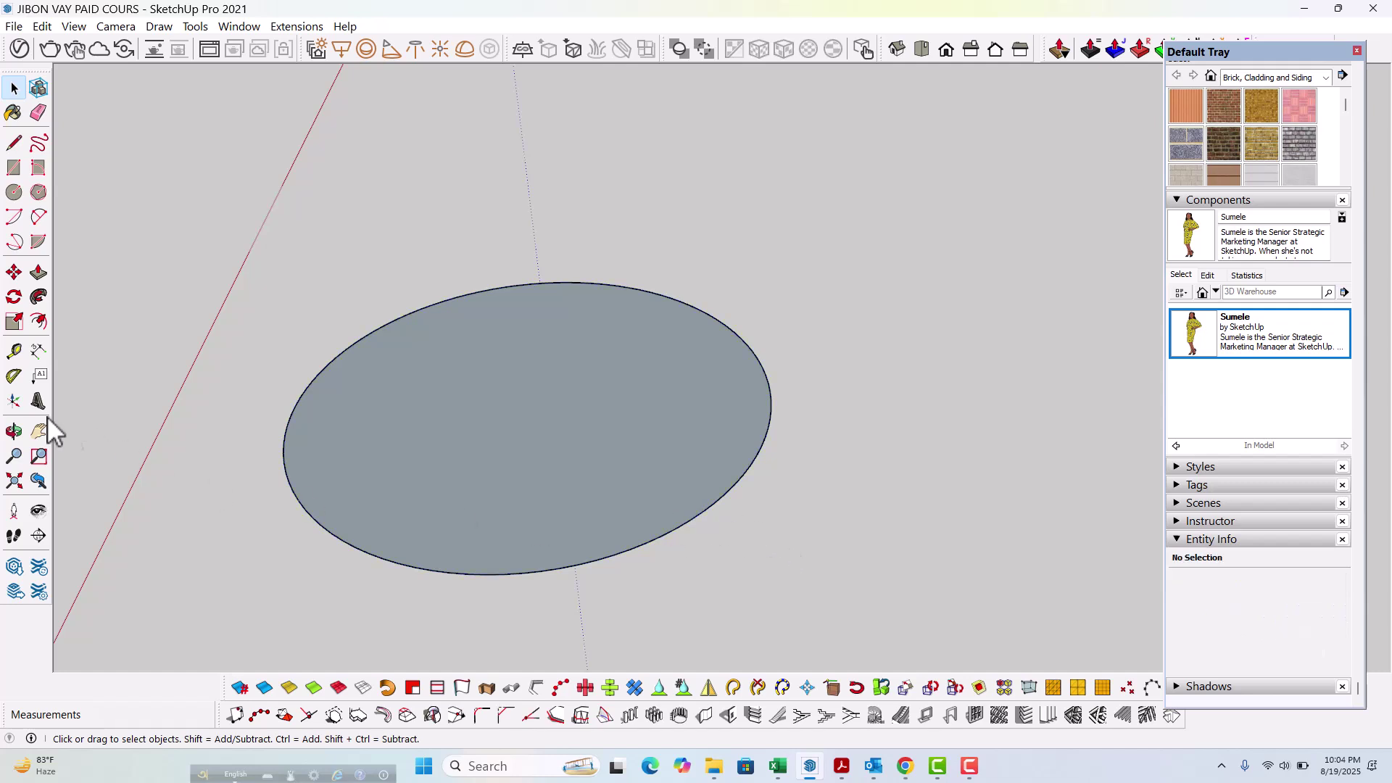
{"action": "key", "text": "p"}
{"action": "left_click", "coordinate": [40, 322]}
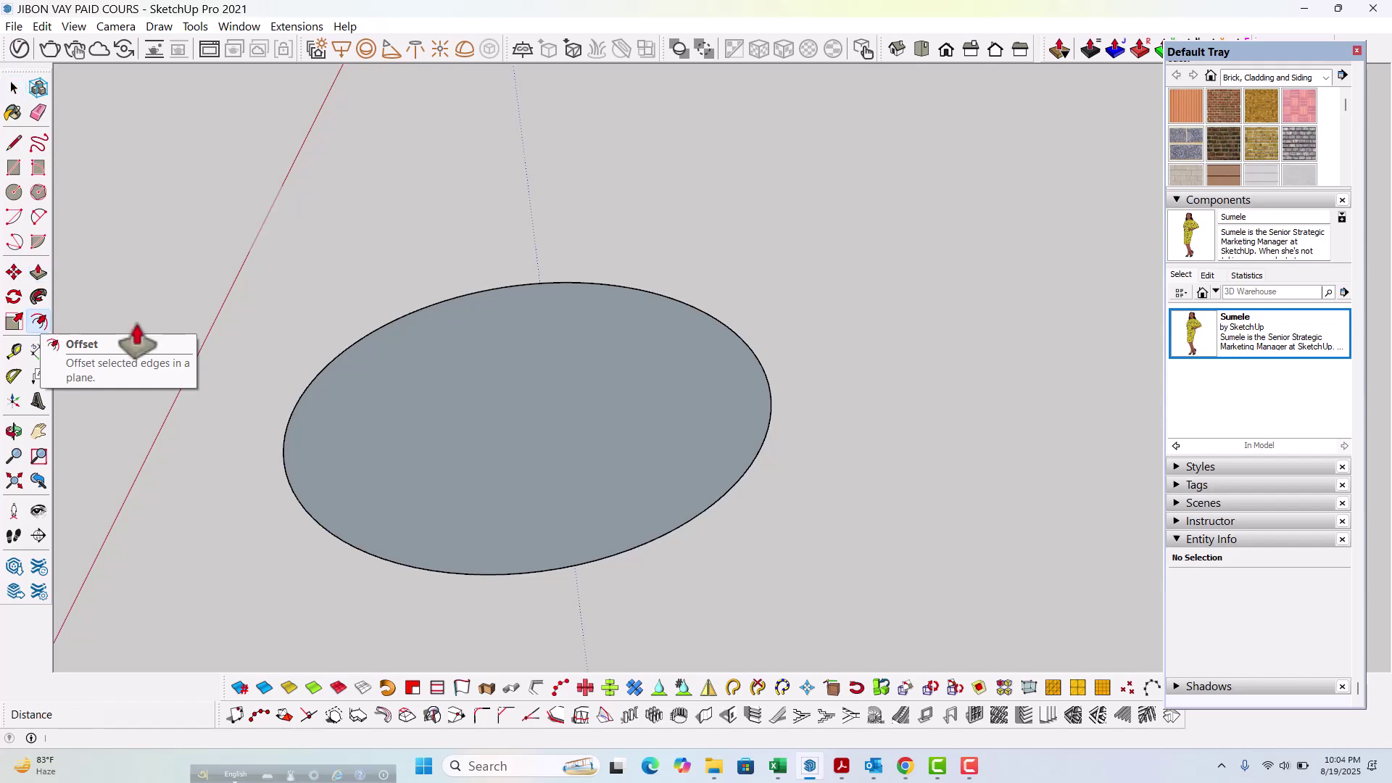
{"action": "left_click", "coordinate": [702, 497]}
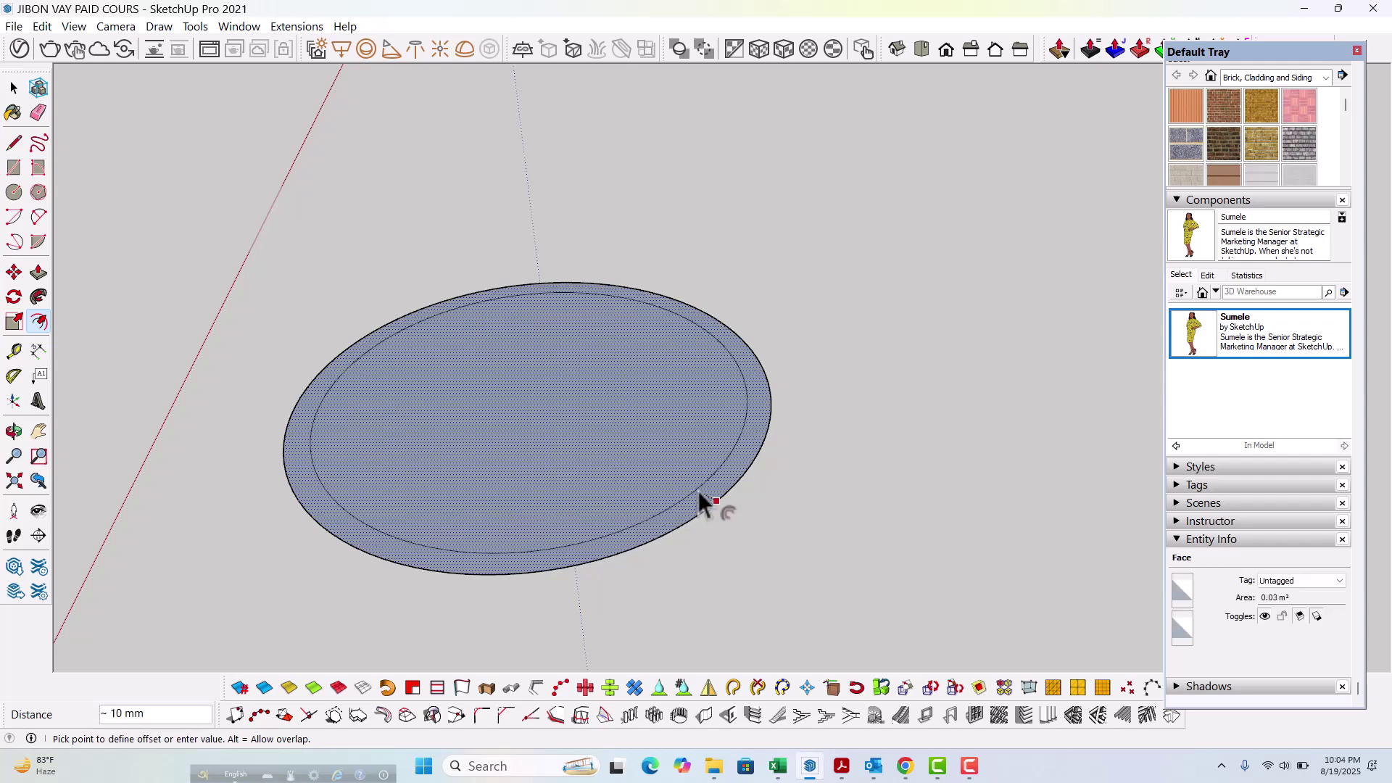
{"action": "scroll", "coordinate": [654, 474], "scroll_direction": "up", "scroll_amount": 2}
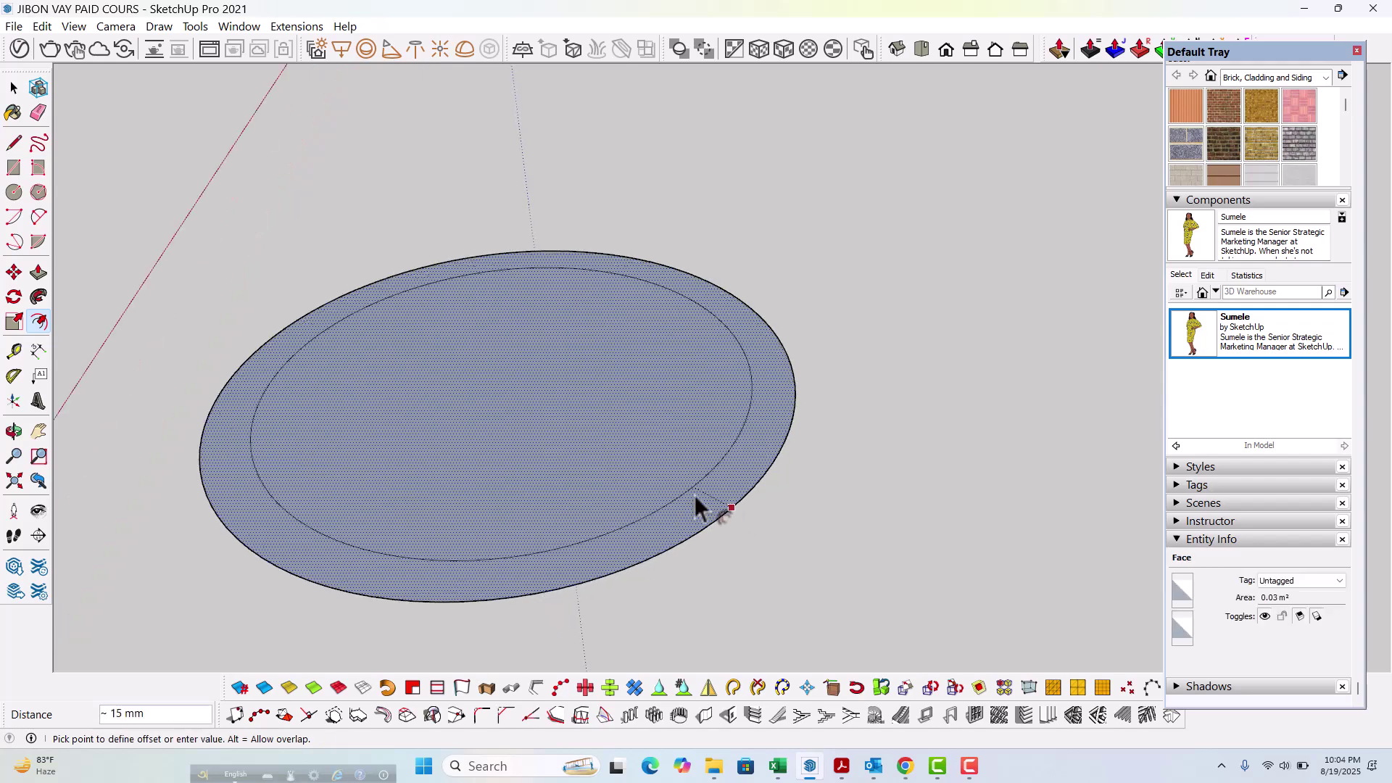
{"action": "scroll", "coordinate": [721, 516], "scroll_direction": "up", "scroll_amount": 3}
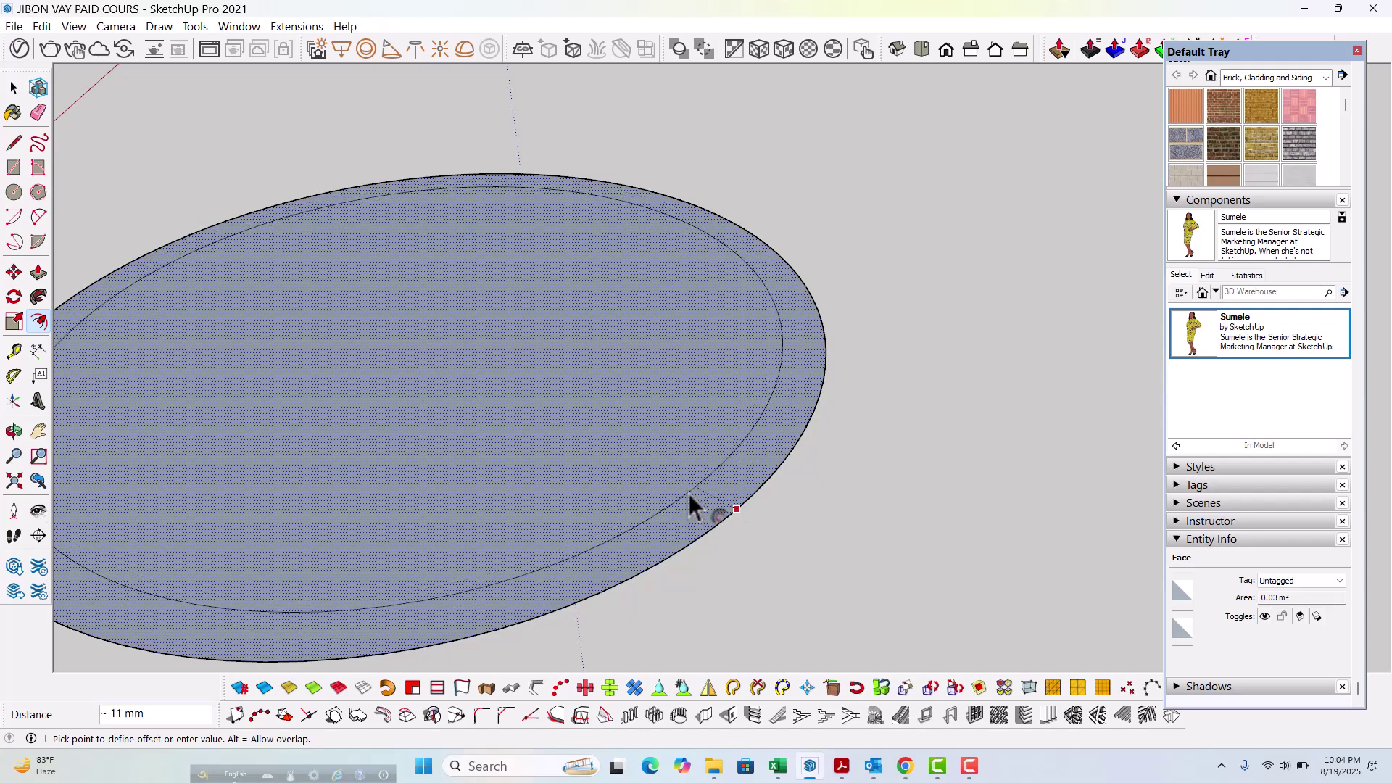
{"action": "type", "text": "10"}
{"action": "key", "text": "Return"}
{"action": "key", "text": "space"}
Step: Delete the inner circular face, leaving only the ring between the two circles
{"action": "scroll", "coordinate": [742, 507], "scroll_direction": "down", "scroll_amount": 5}
{"action": "left_click", "coordinate": [598, 490]}
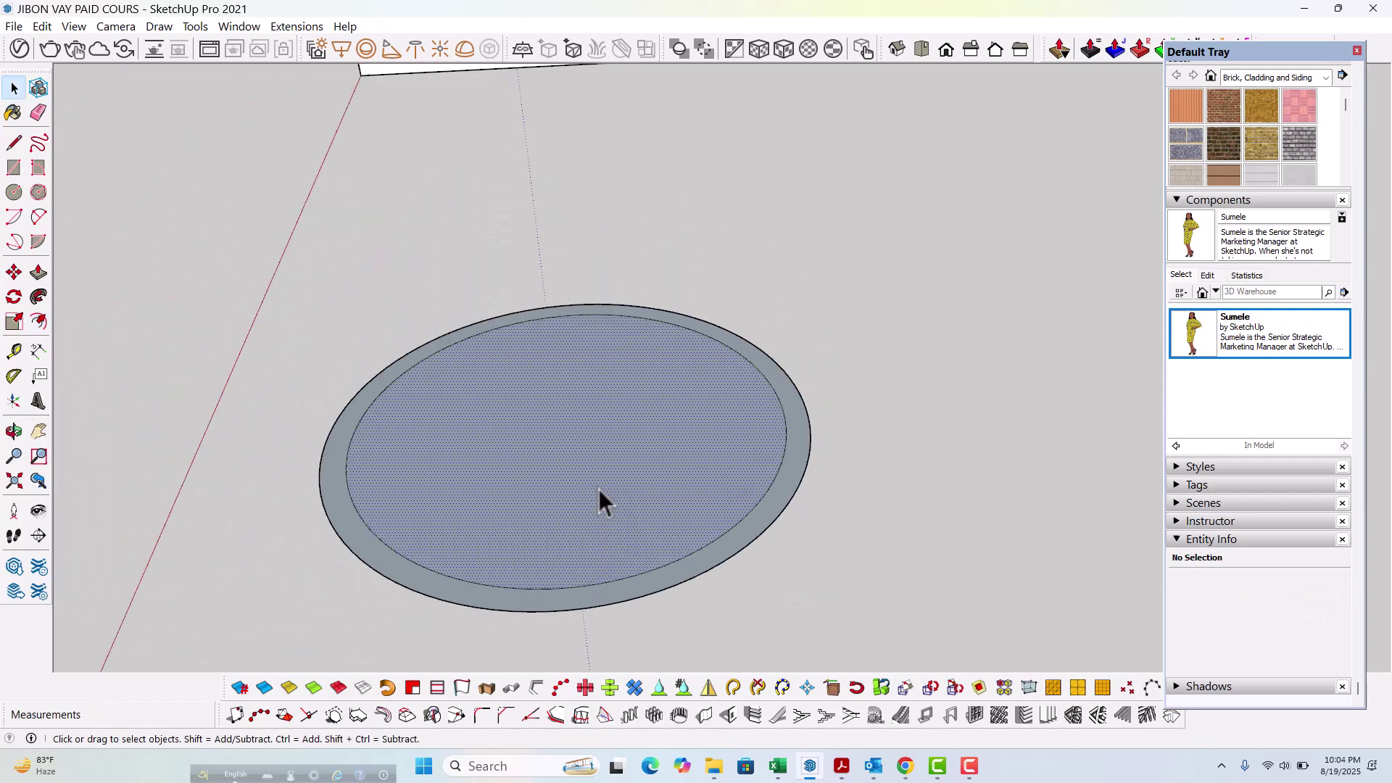
{"action": "key", "text": "Delete"}
{"action": "scroll", "coordinate": [502, 577], "scroll_direction": "down", "scroll_amount": 1}
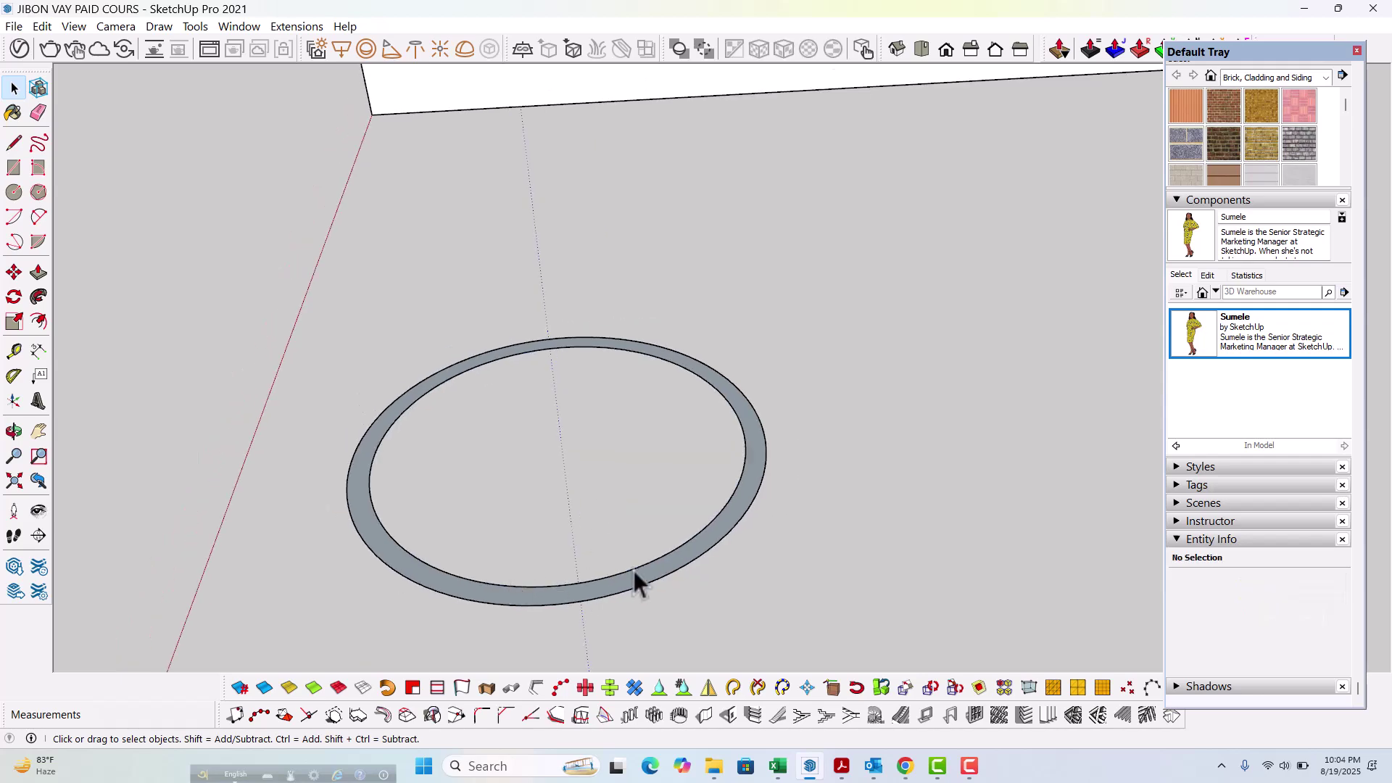
Step: Extrude the ring face upward into a tall hollow tube nearly as high as the box
{"action": "key", "text": "p"}
{"action": "left_click", "coordinate": [689, 567]}
{"action": "scroll", "coordinate": [580, 638], "scroll_direction": "down", "scroll_amount": 6}
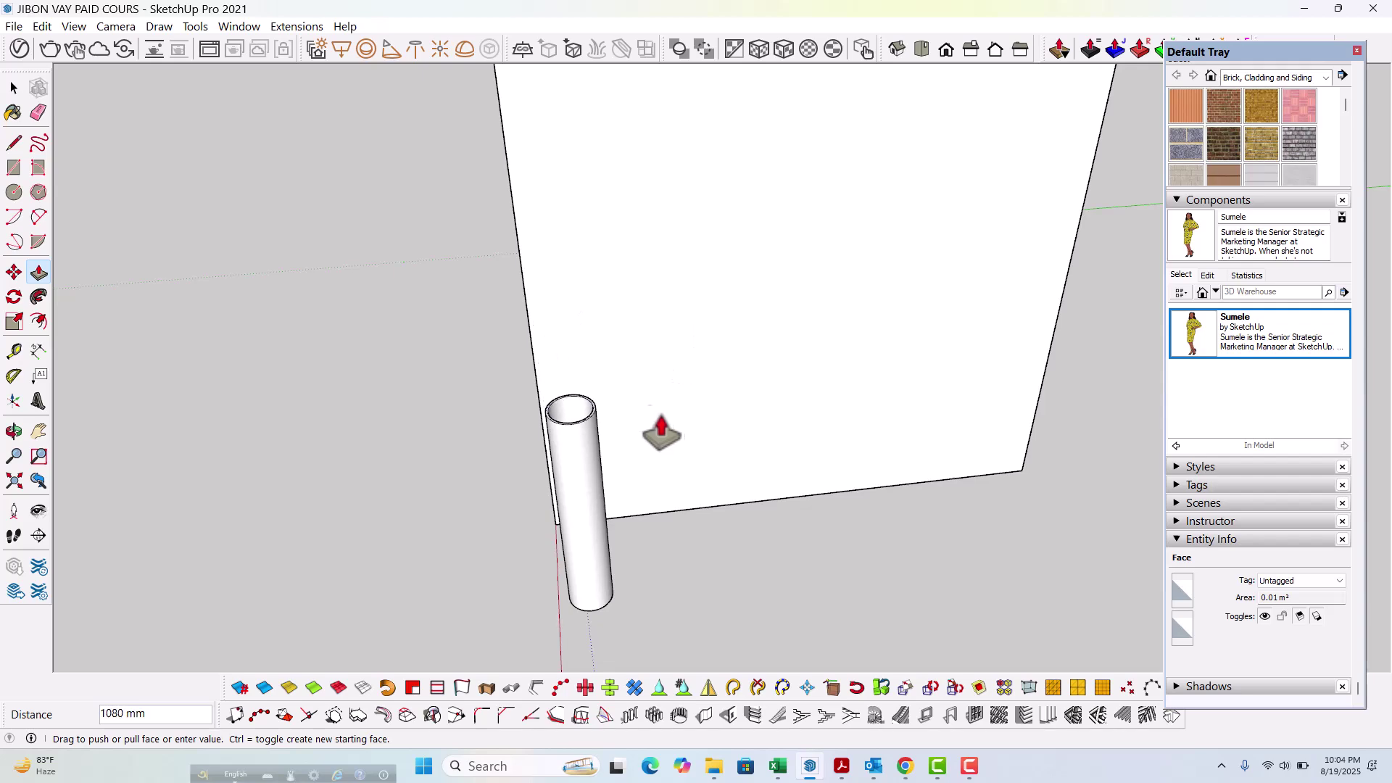
{"action": "scroll", "coordinate": [665, 432], "scroll_direction": "down", "scroll_amount": 5}
{"action": "left_click", "coordinate": [812, 199]}
{"action": "middle_click_drag", "start_coordinate": [773, 456], "coordinate": [884, 471]}
{"action": "key", "text": "space"}
Step: Select all connected geometry of the tube, make it a group, and deselect it
{"action": "left_click", "coordinate": [577, 368]}
{"action": "double_click", "coordinate": [580, 373]}
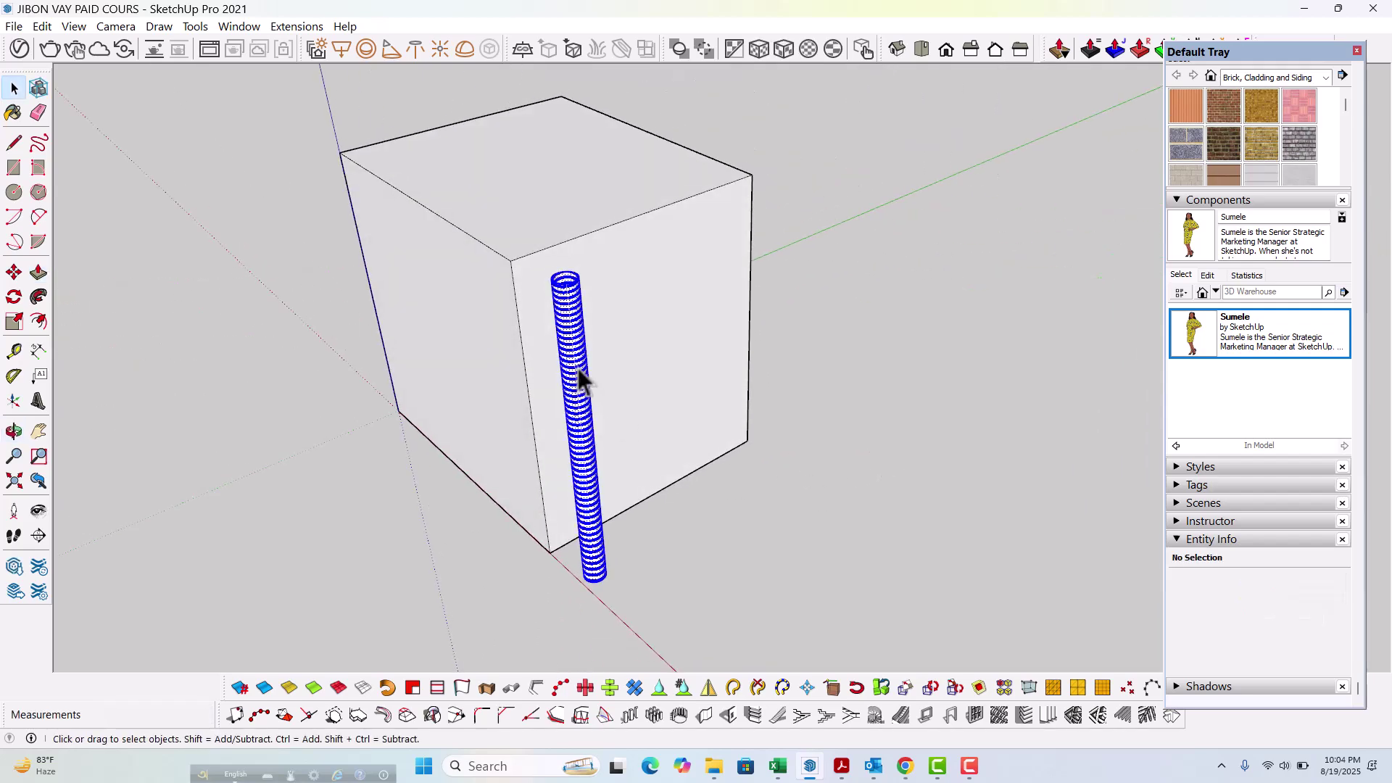
{"action": "right_click", "coordinate": [580, 340]}
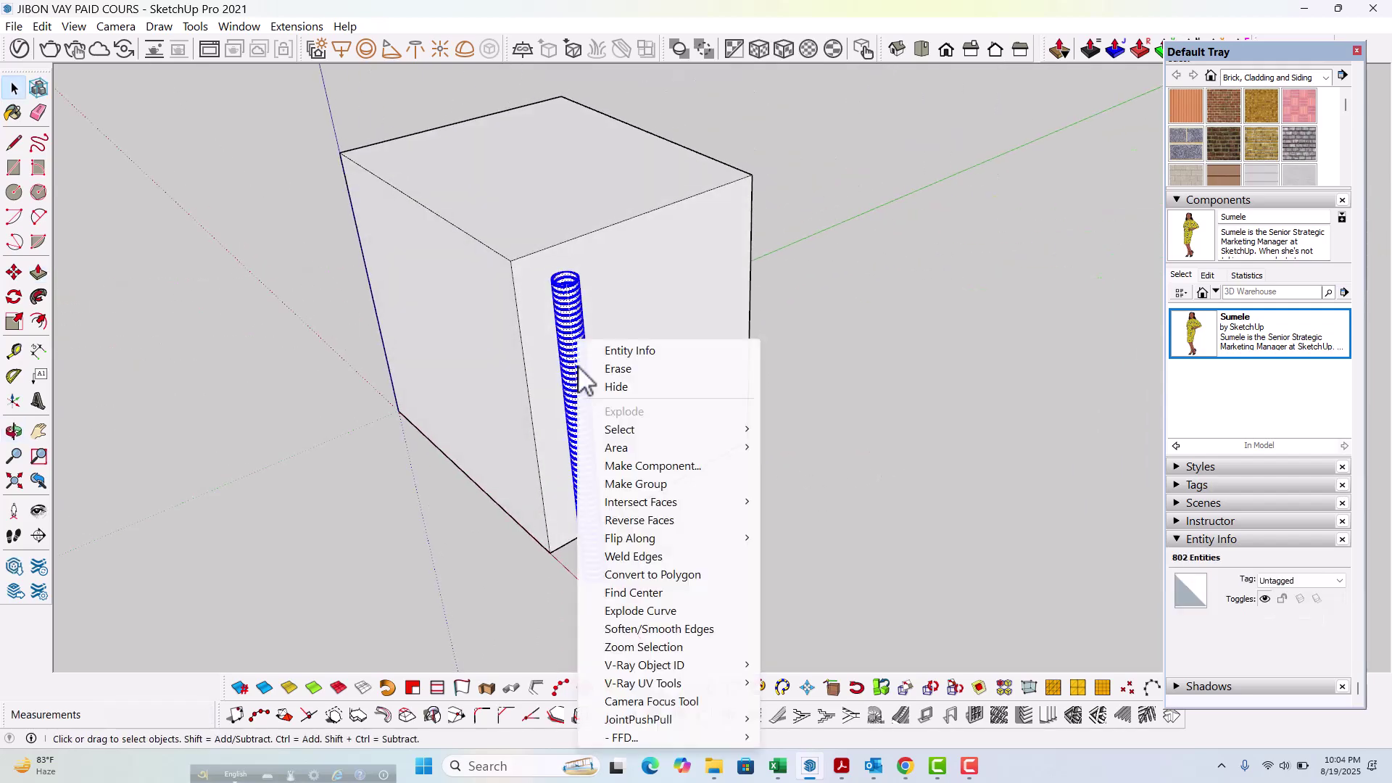
{"action": "left_click", "coordinate": [639, 484]}
{"action": "left_click", "coordinate": [670, 502]}
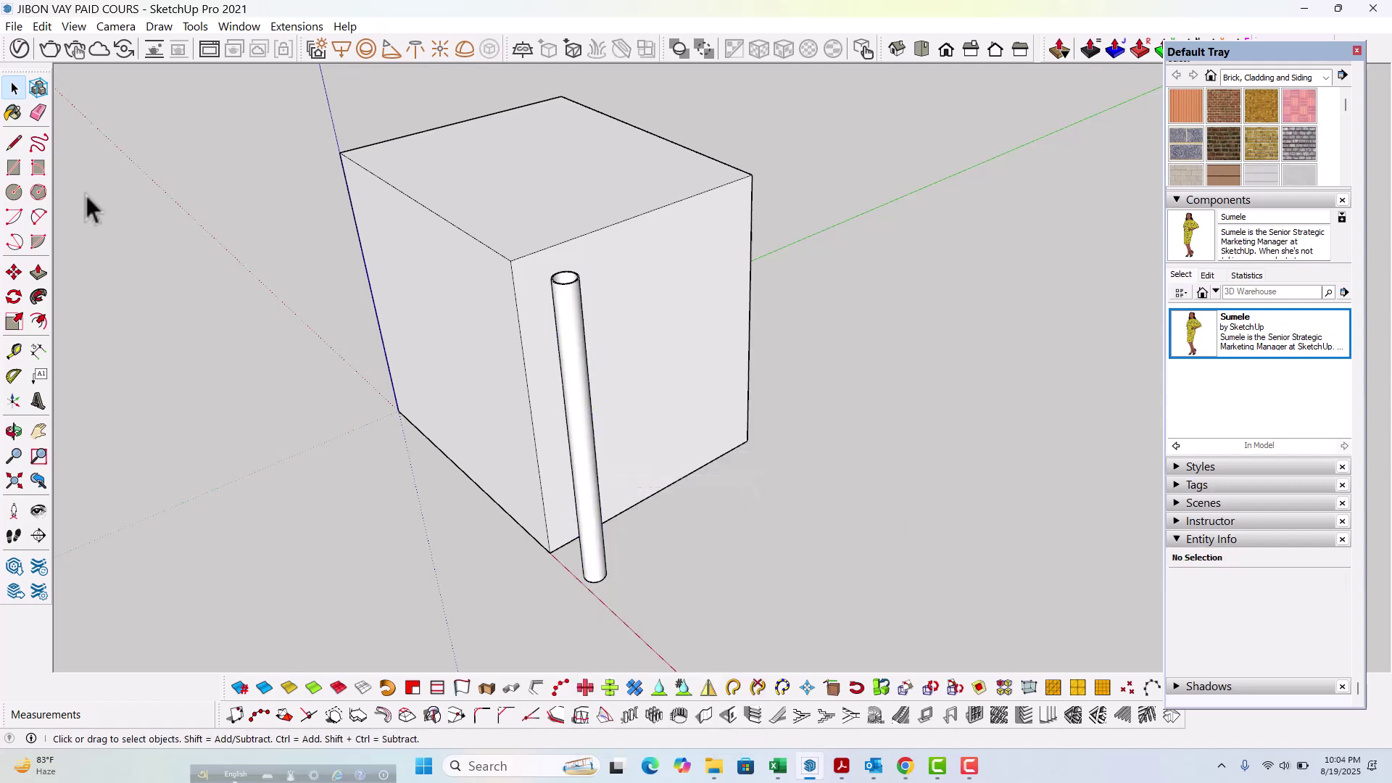
Step: Draw a six-sided polygon with an inscribed radius of about 129 mm on the ground beside the tube
{"action": "left_click", "coordinate": [40, 195]}
{"action": "middle_click_drag", "start_coordinate": [84, 264], "coordinate": [125, 326]}
{"action": "middle_click_drag", "start_coordinate": [209, 476], "coordinate": [488, 435]}
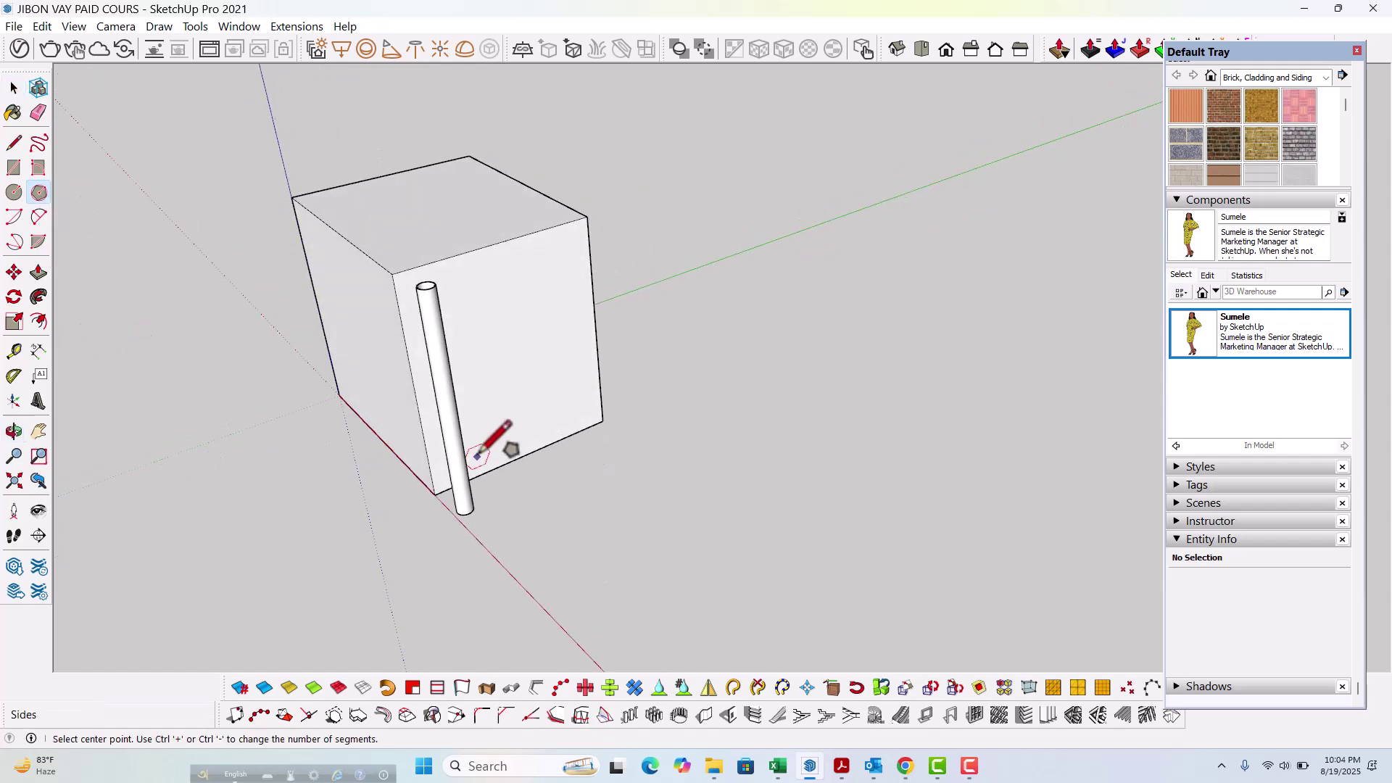
{"action": "scroll", "coordinate": [529, 478], "scroll_direction": "up", "scroll_amount": 6}
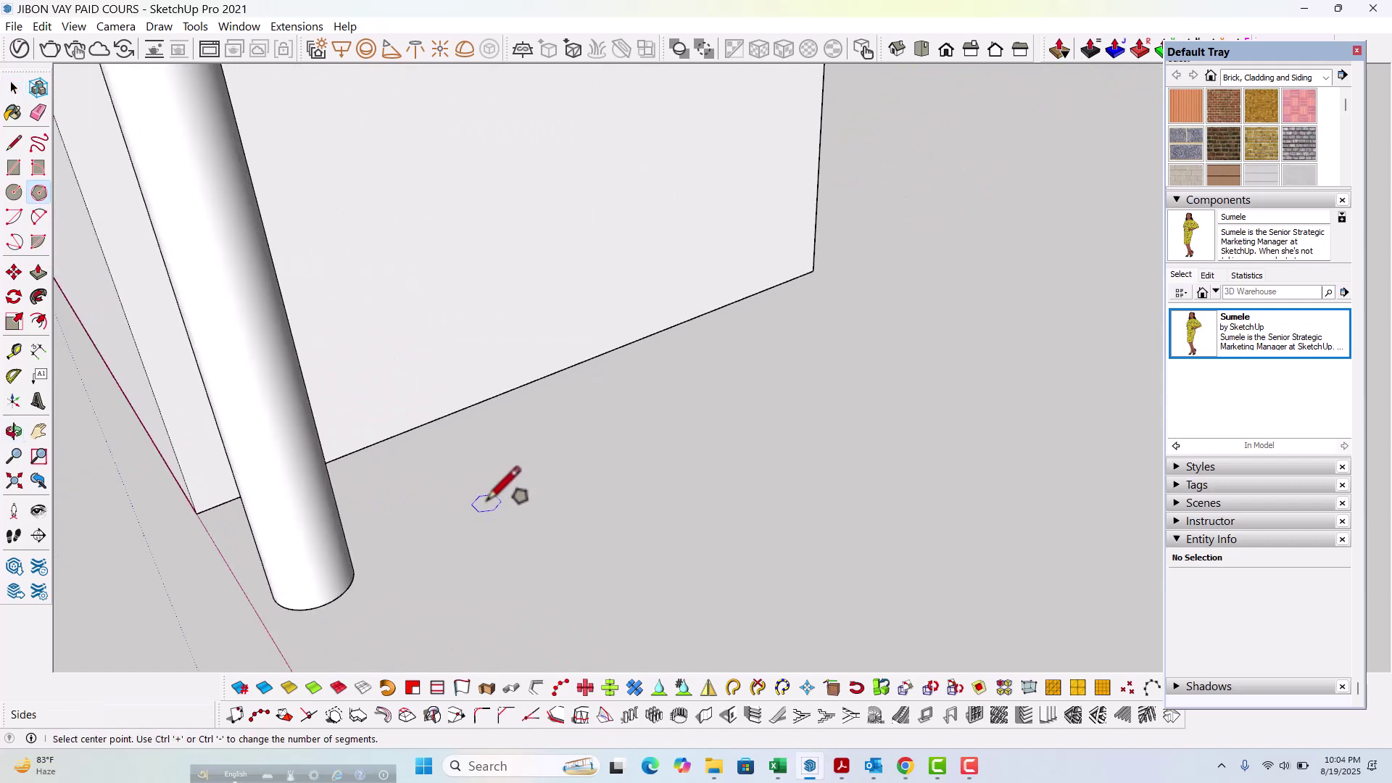
{"action": "left_click", "coordinate": [485, 502]}
{"action": "left_click", "coordinate": [527, 510]}
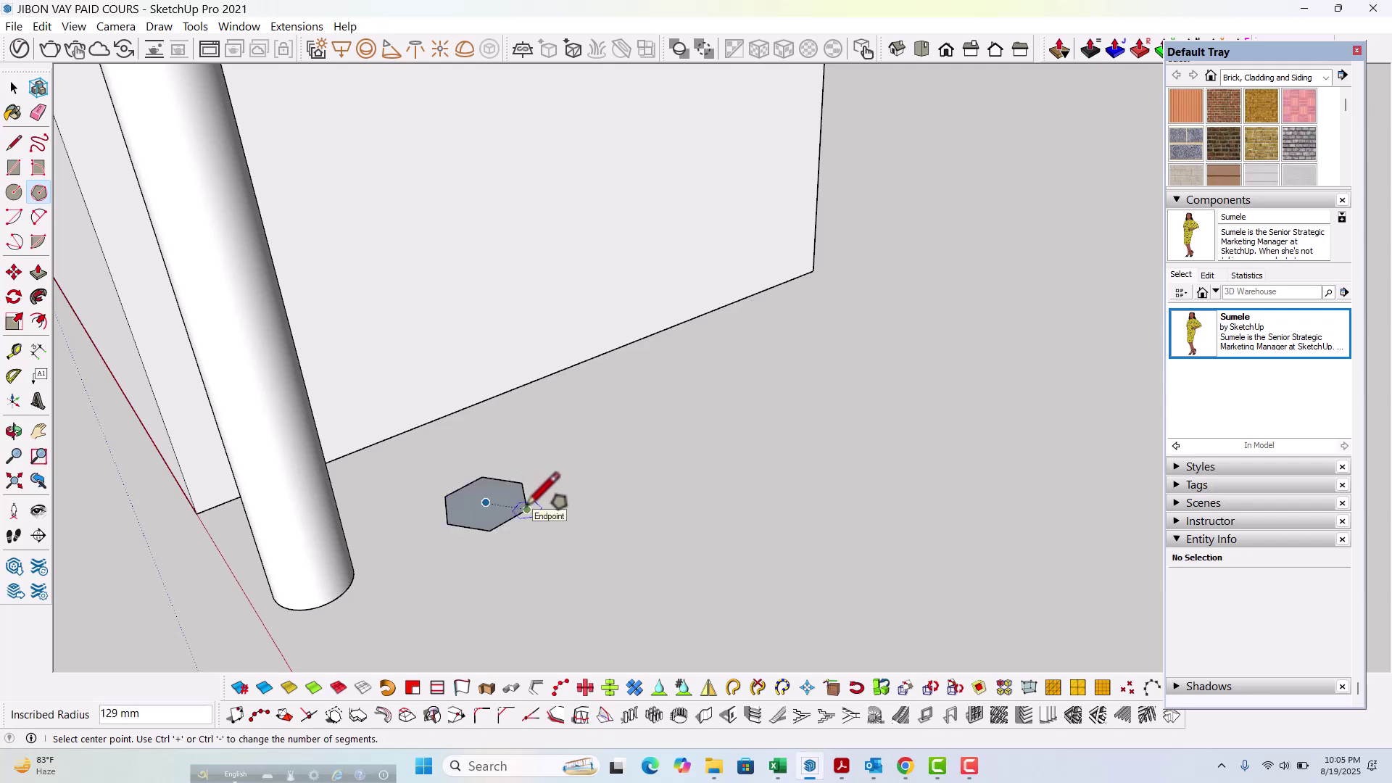
Step: Extrude the hexagon upward by about 493 mm
{"action": "key", "text": "p"}
{"action": "left_click", "coordinate": [497, 501]}
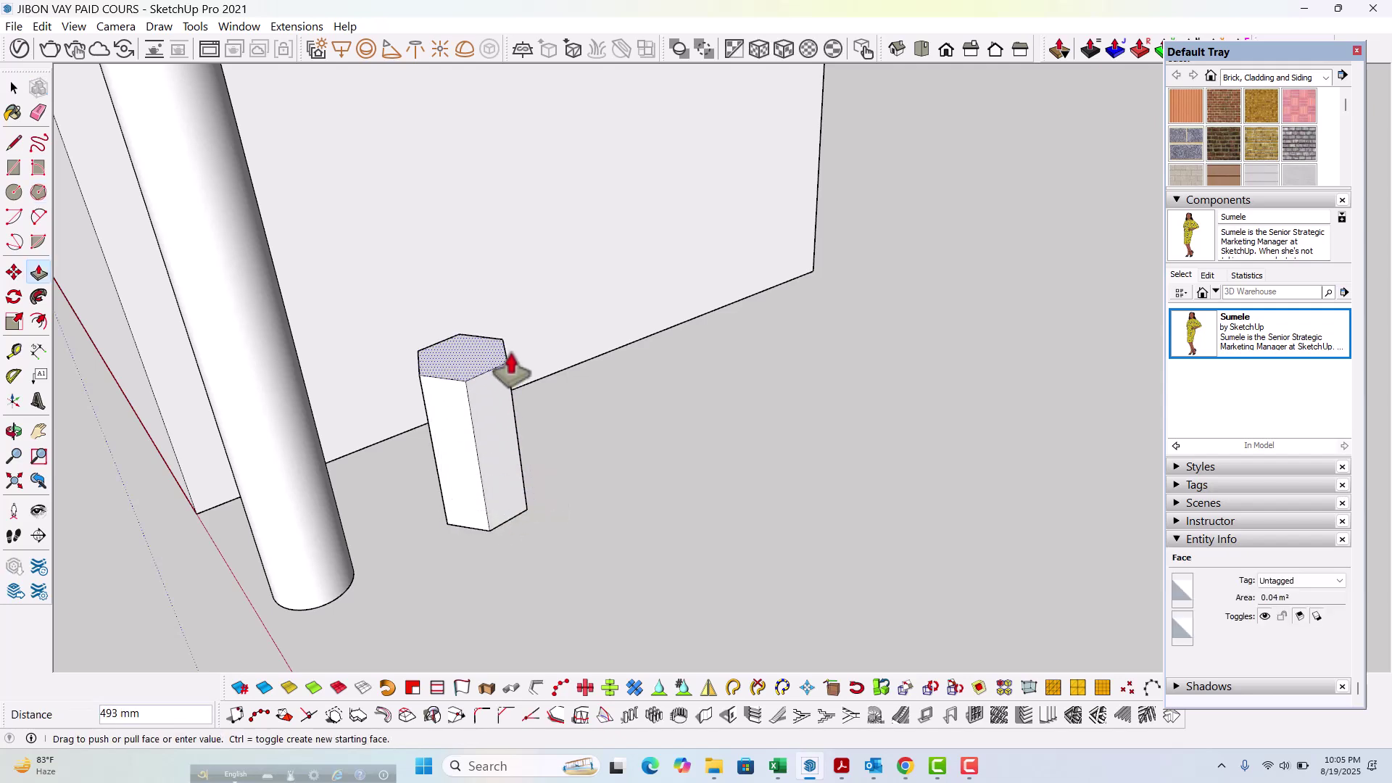
{"action": "left_click", "coordinate": [504, 367]}
{"action": "key", "text": "space"}
Step: Select all connected geometry of the hexagonal prism, make it a group, and deselect it
{"action": "middle_click_drag", "start_coordinate": [606, 561], "coordinate": [687, 491]}
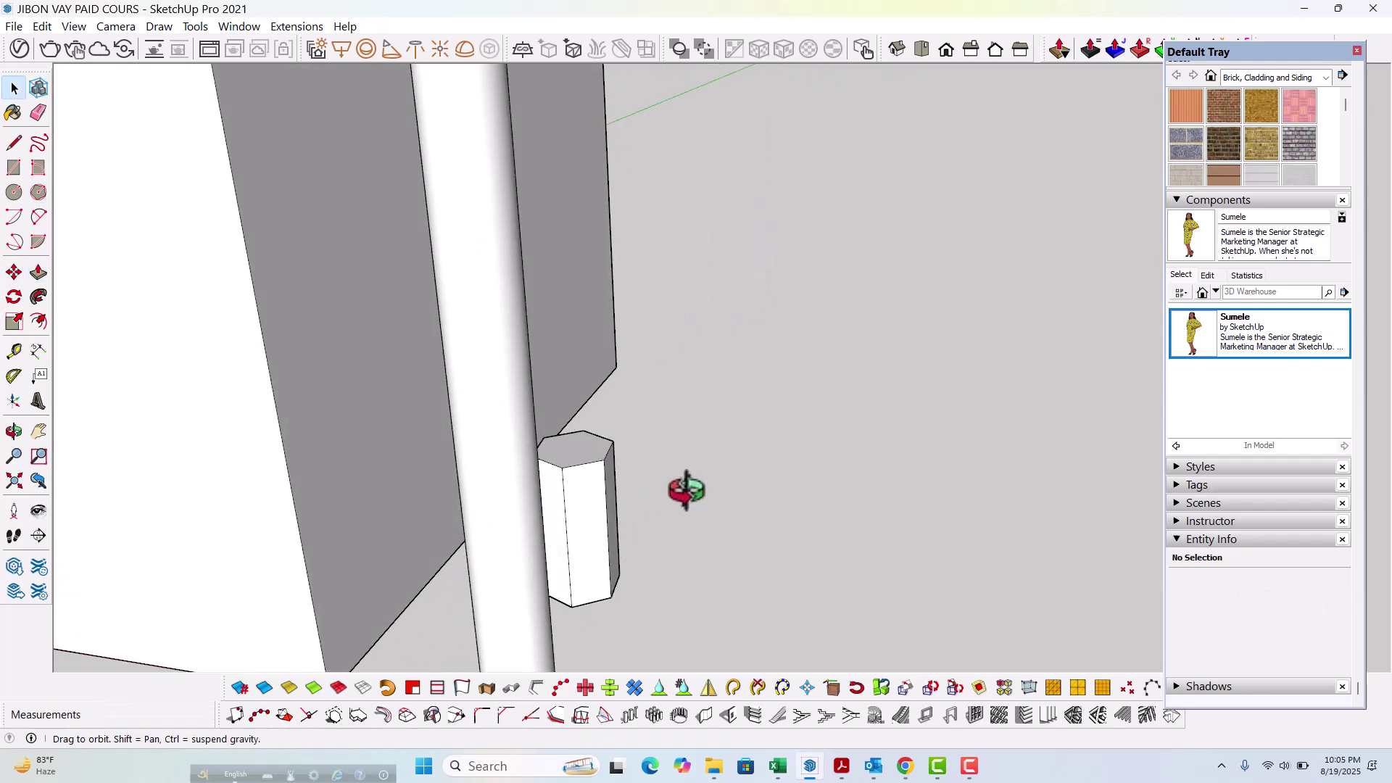
{"action": "triple_click", "coordinate": [588, 482]}
{"action": "right_click", "coordinate": [589, 484]}
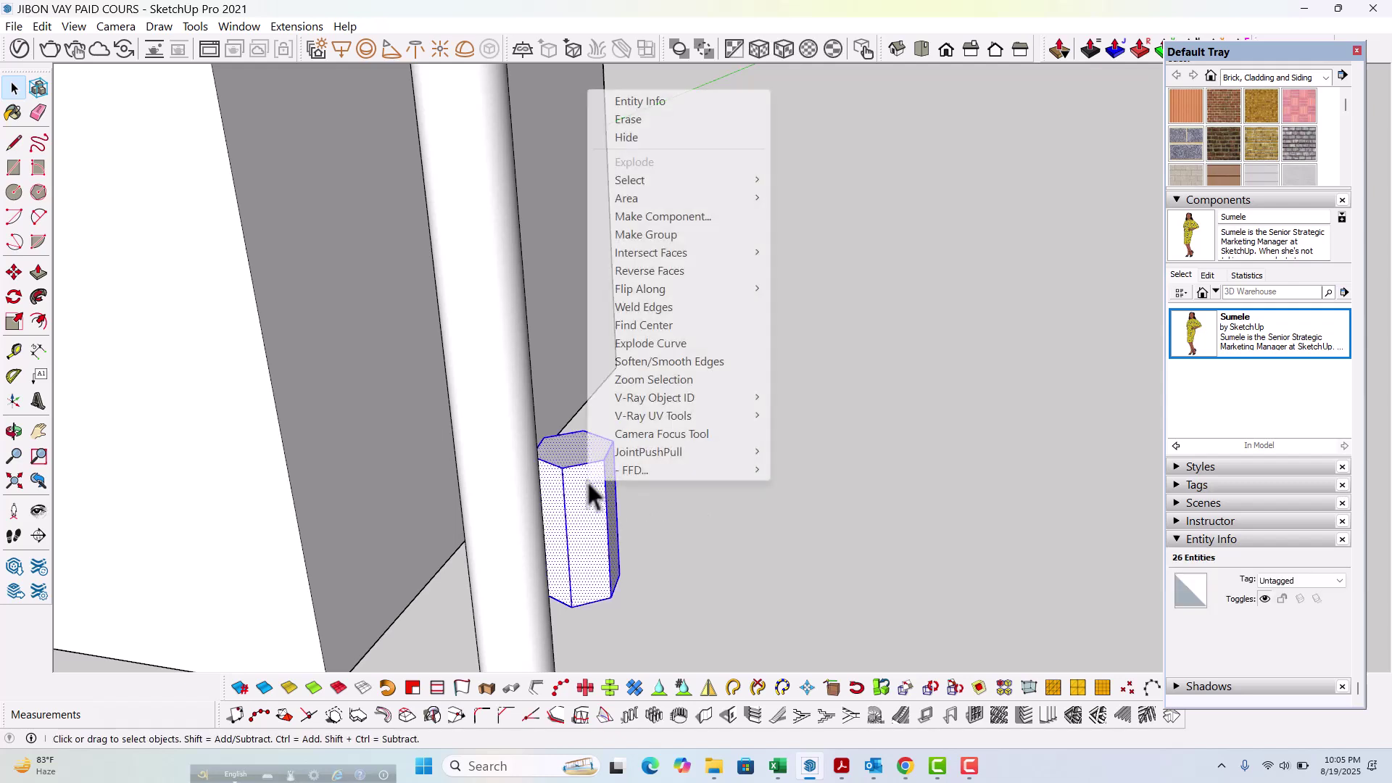
{"action": "left_click", "coordinate": [647, 235]}
{"action": "left_click", "coordinate": [641, 545]}
{"action": "middle_click_drag", "start_coordinate": [584, 537], "coordinate": [632, 515]}
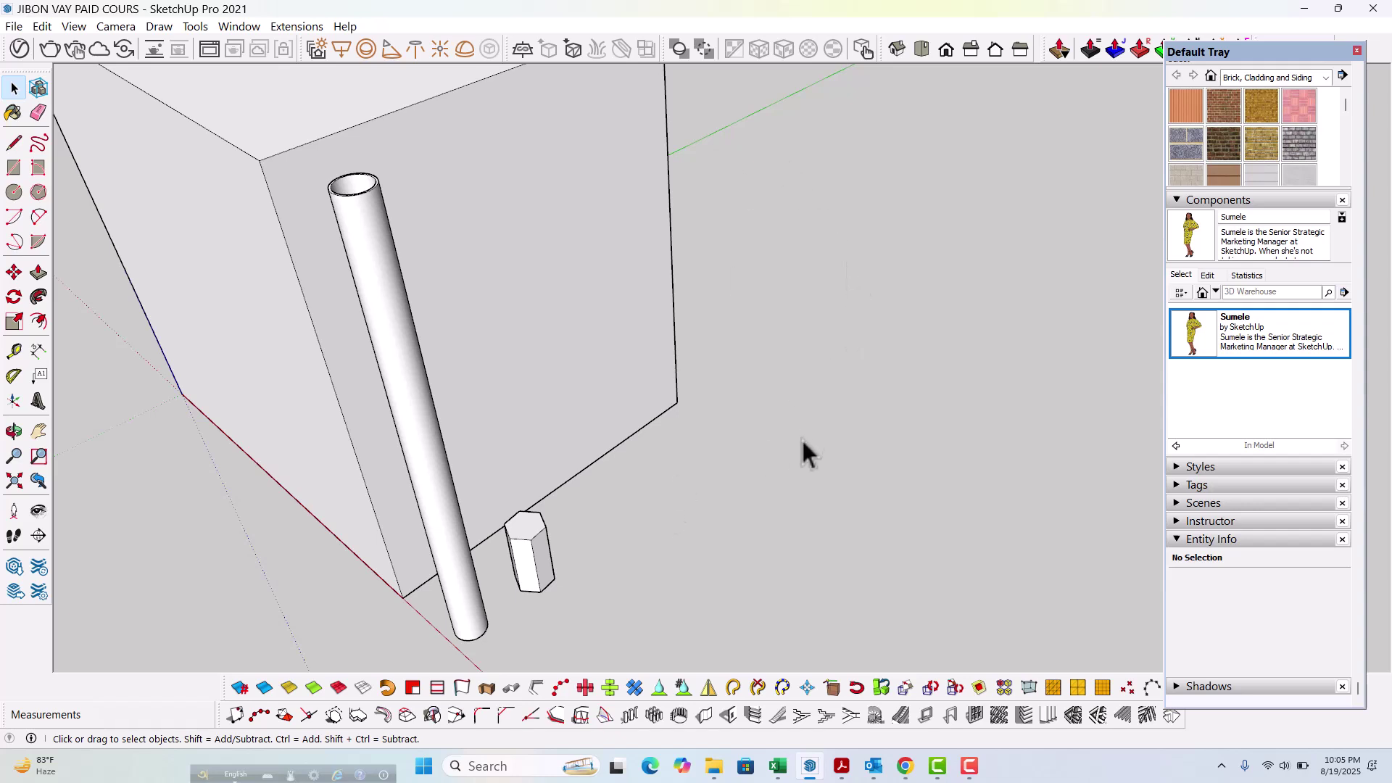
Step: Draw a six-sided polygon with a 100 mm inscribed radius on the ground beside the hexagonal prism
{"action": "middle_click_drag", "start_coordinate": [808, 545], "coordinate": [721, 463]}
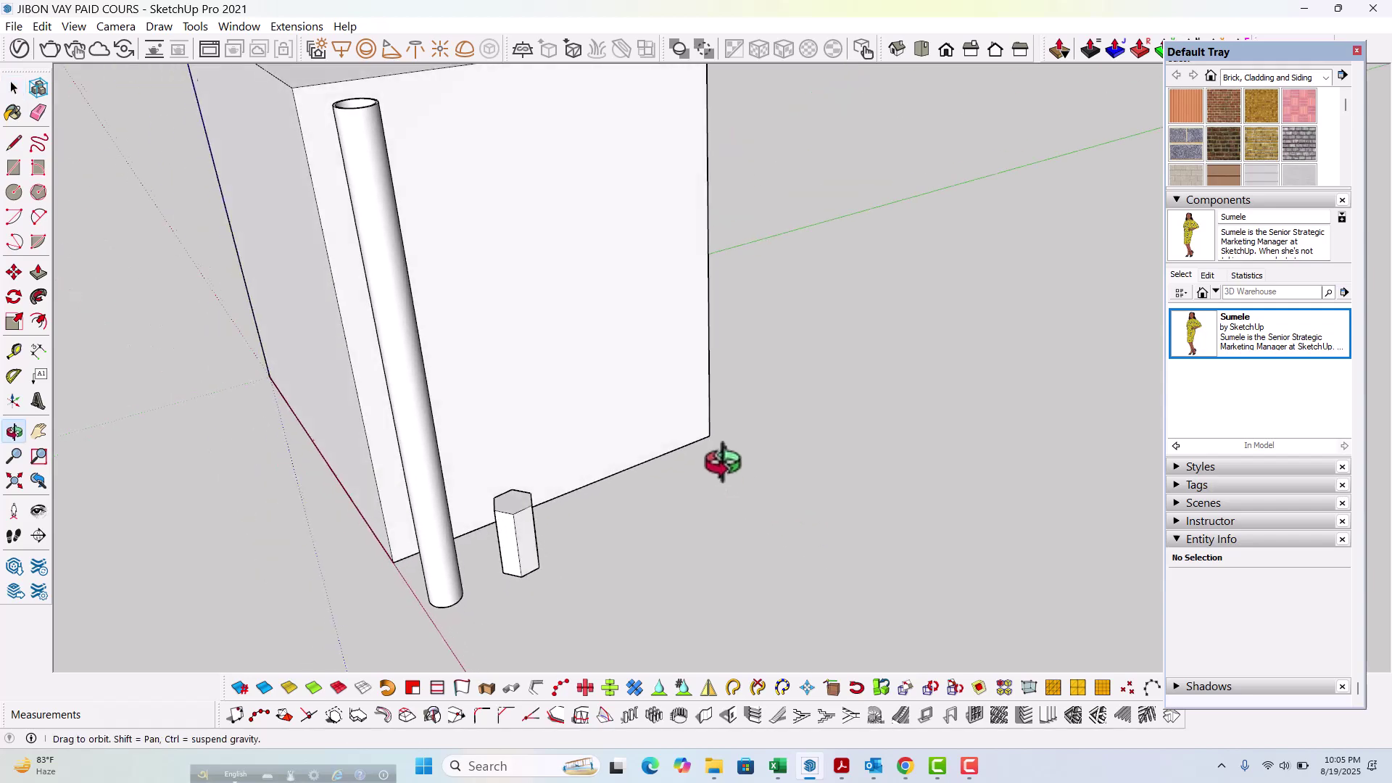
{"action": "scroll", "coordinate": [542, 517], "scroll_direction": "up", "scroll_amount": 2}
{"action": "middle_click_drag", "start_coordinate": [472, 519], "coordinate": [596, 541]}
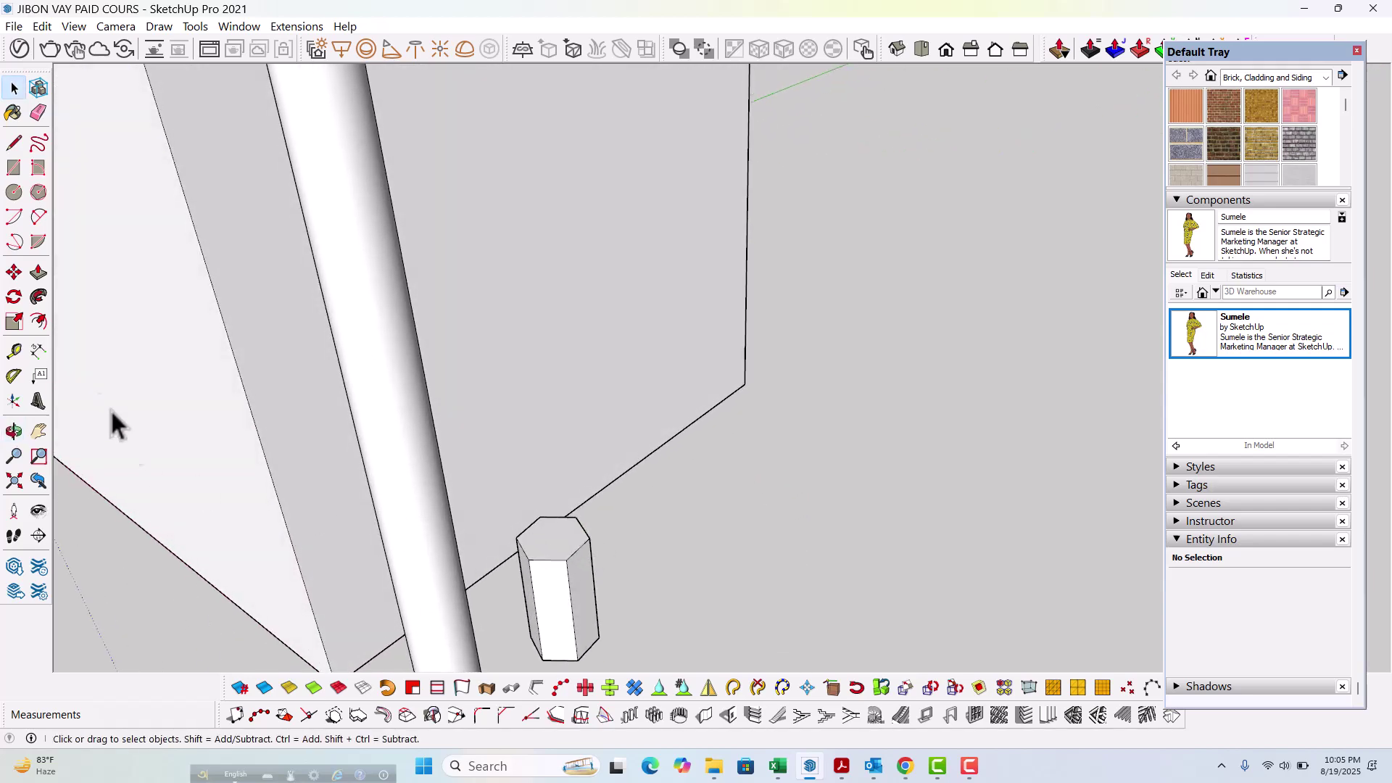
{"action": "left_click", "coordinate": [38, 192]}
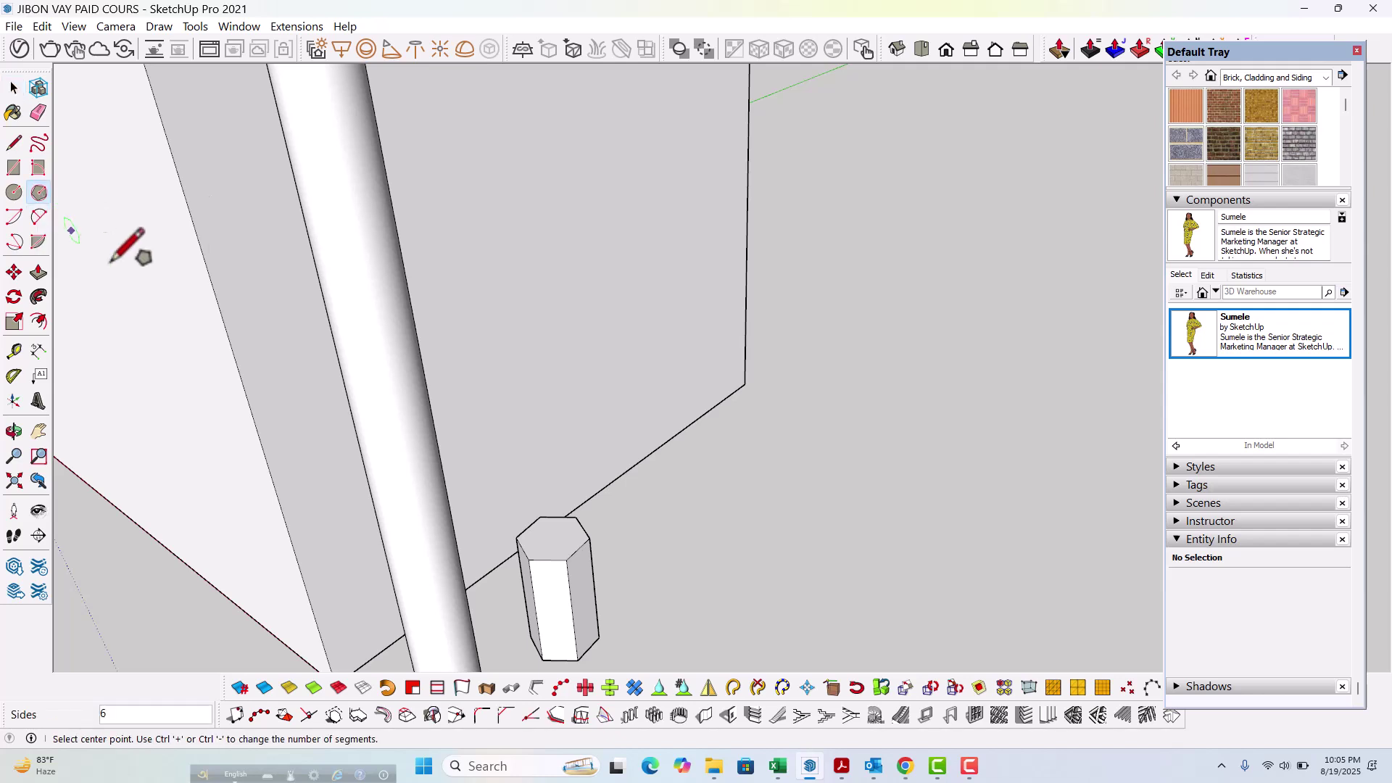
{"action": "scroll", "coordinate": [591, 500], "scroll_direction": "down", "scroll_amount": 1}
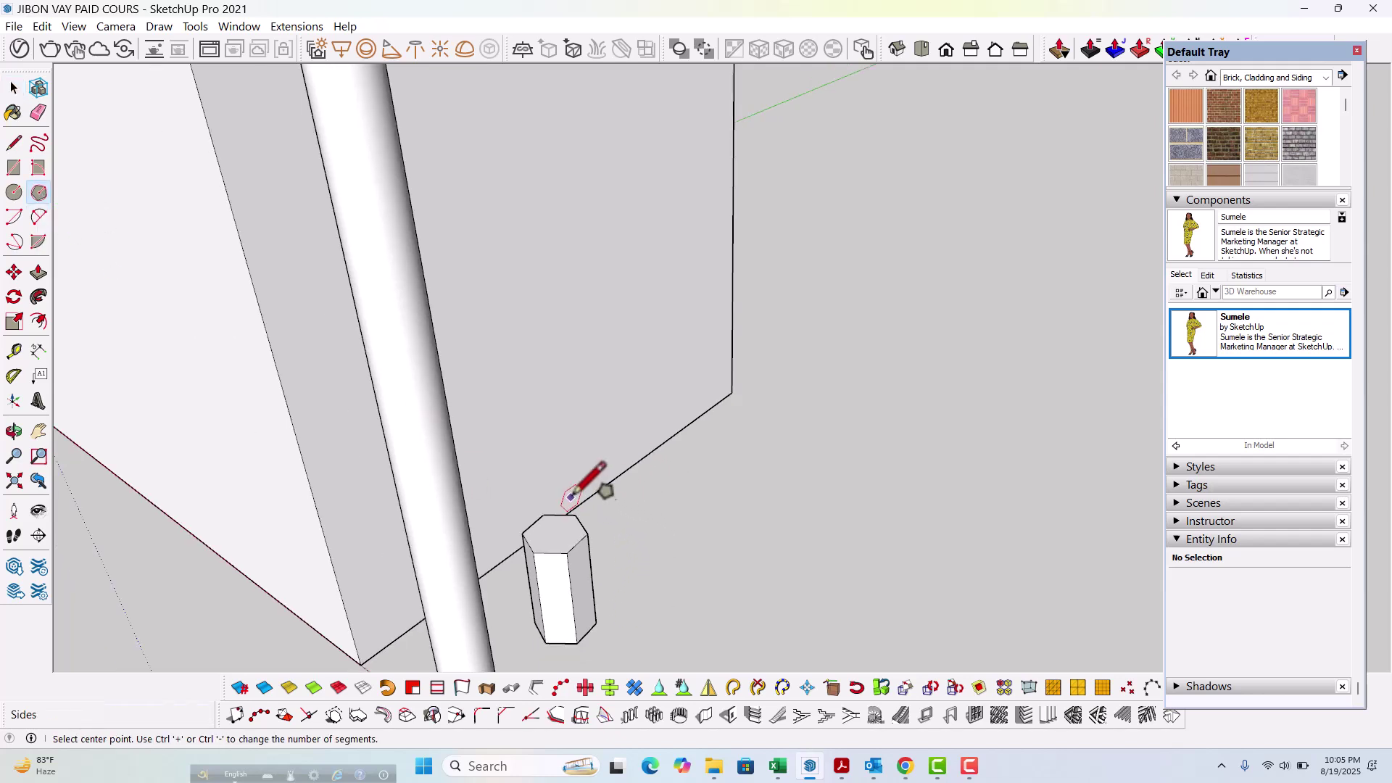
{"action": "scroll", "coordinate": [608, 554], "scroll_direction": "up", "scroll_amount": 1}
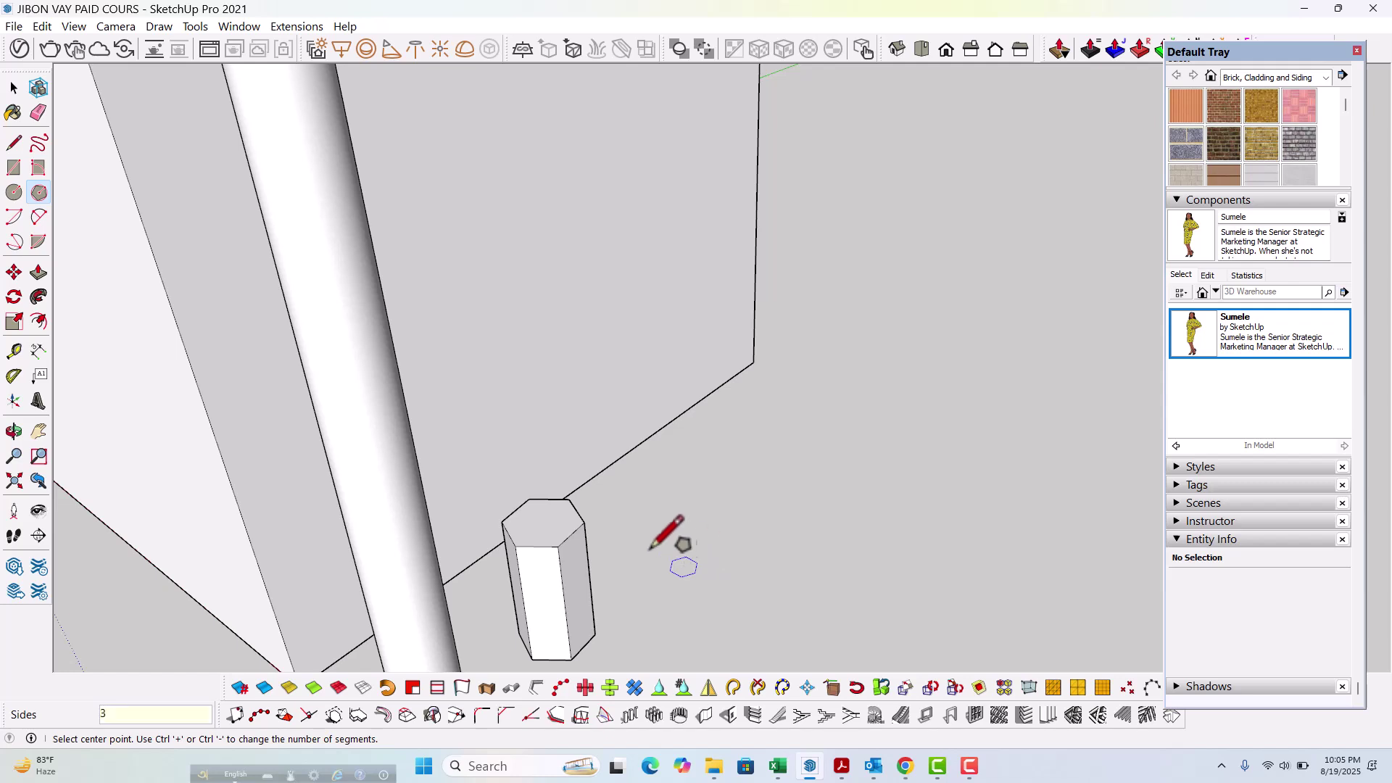
{"action": "left_click", "coordinate": [679, 571]}
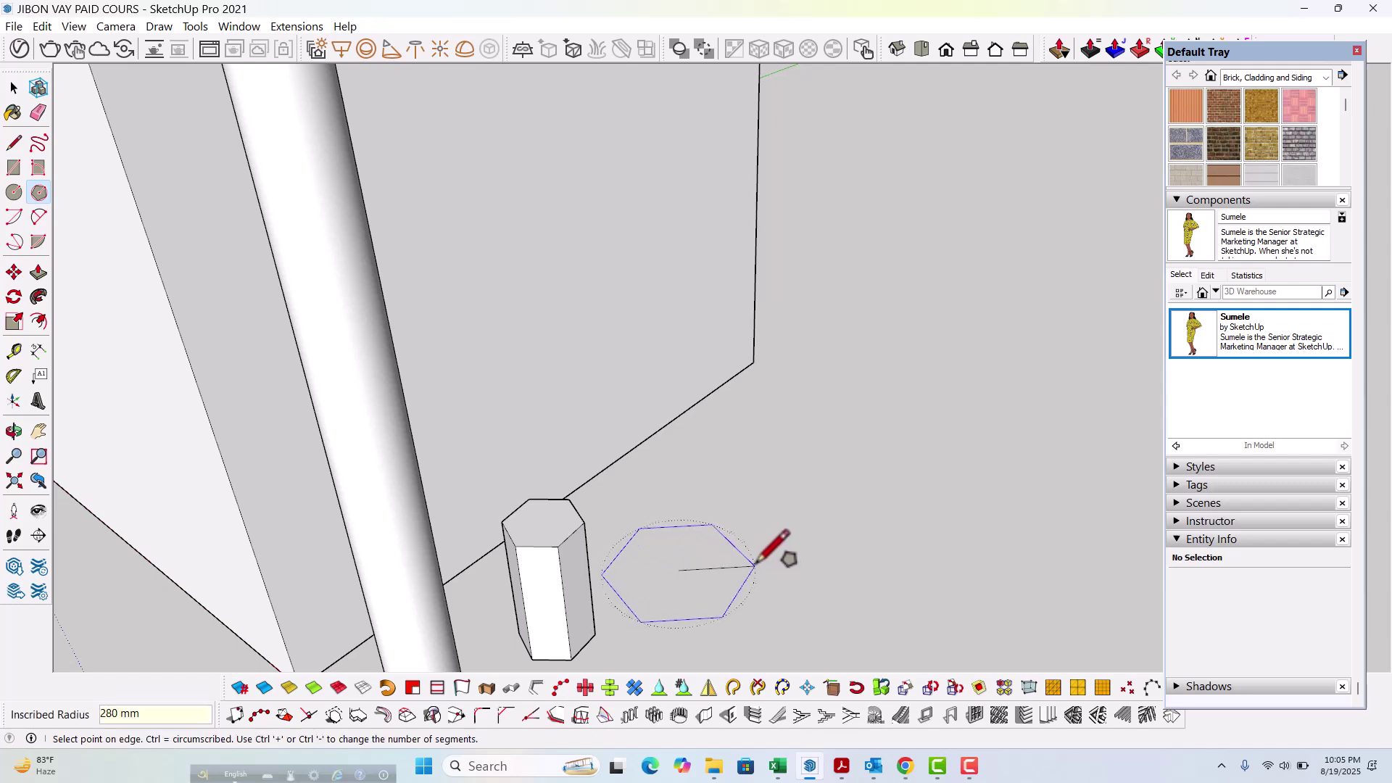
{"action": "left_click", "coordinate": [722, 570]}
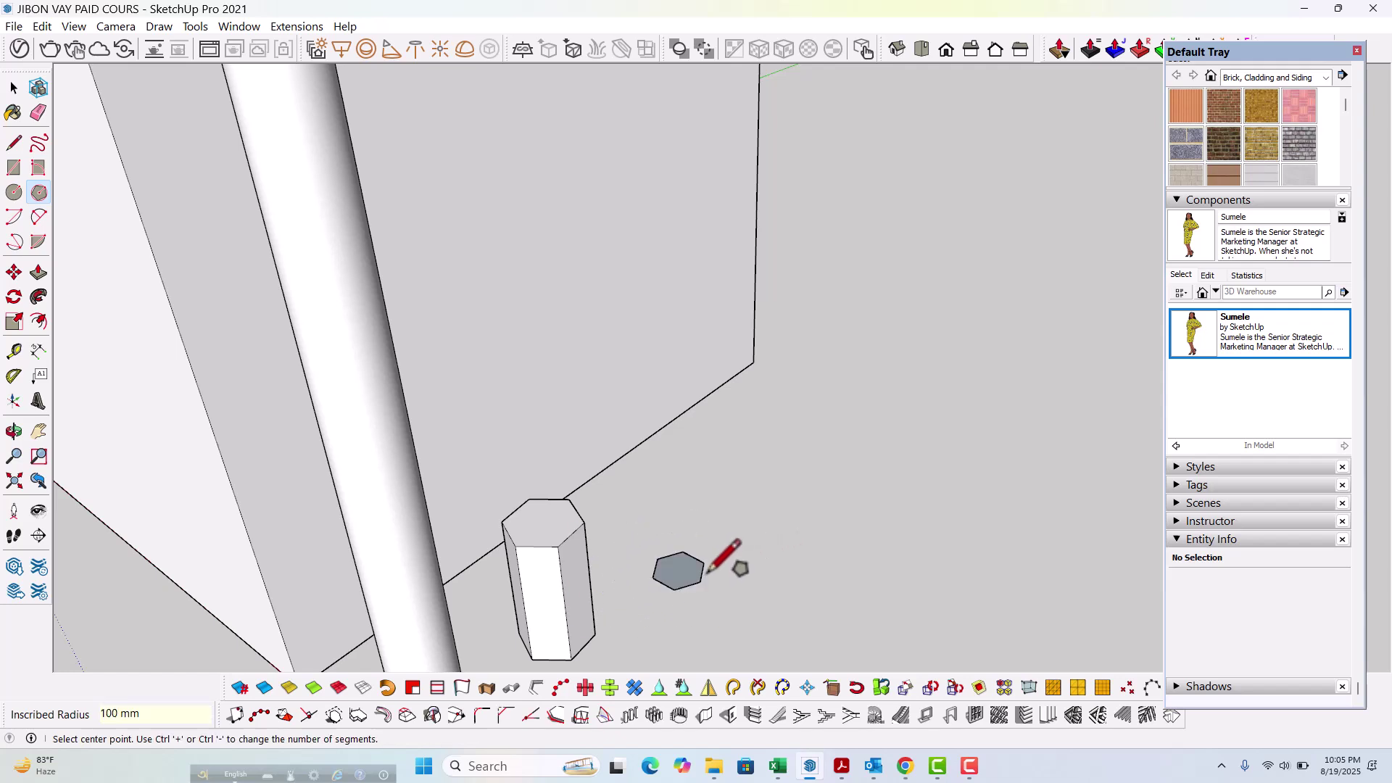
{"action": "key", "text": "space"}
Step: Select the new polygon's outline and set its number of segments to 3
{"action": "scroll", "coordinate": [680, 573], "scroll_direction": "up", "scroll_amount": 2}
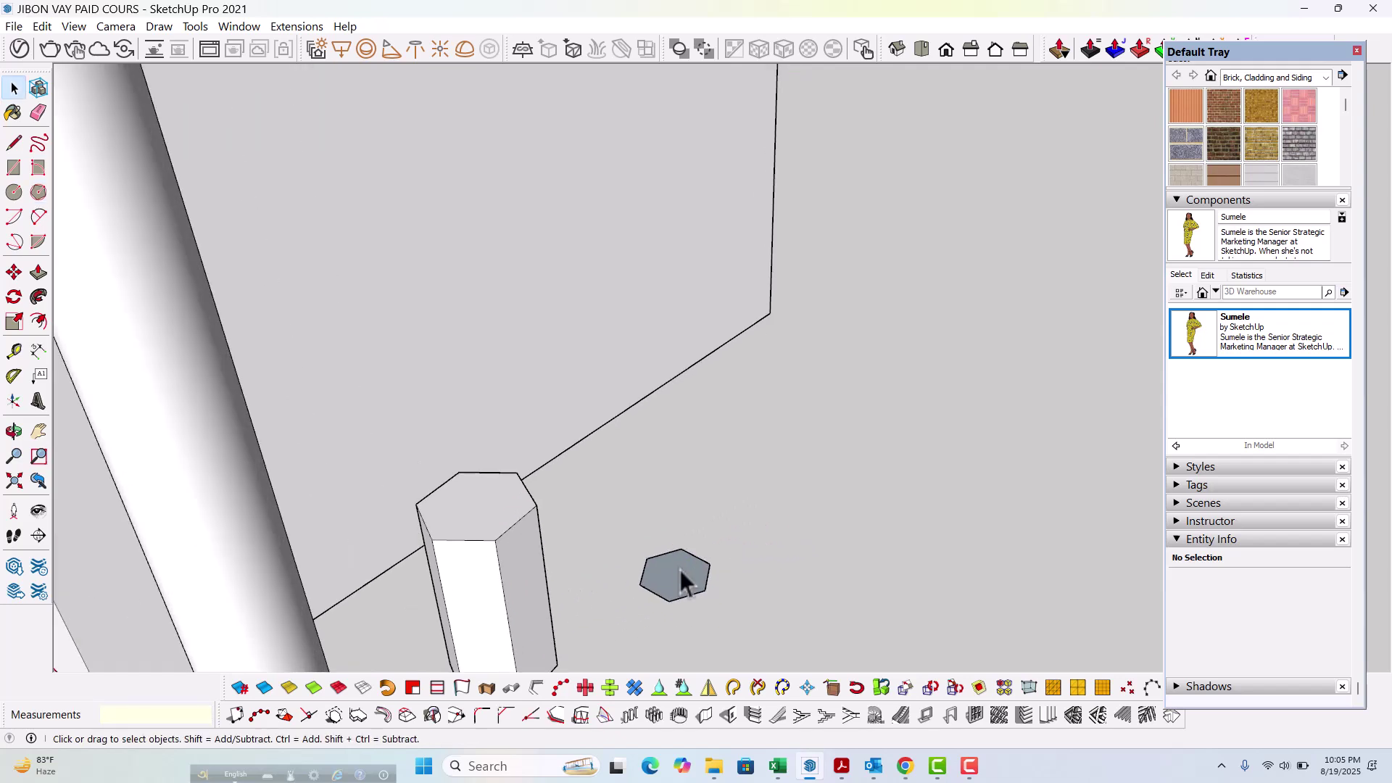
{"action": "left_click", "coordinate": [704, 563]}
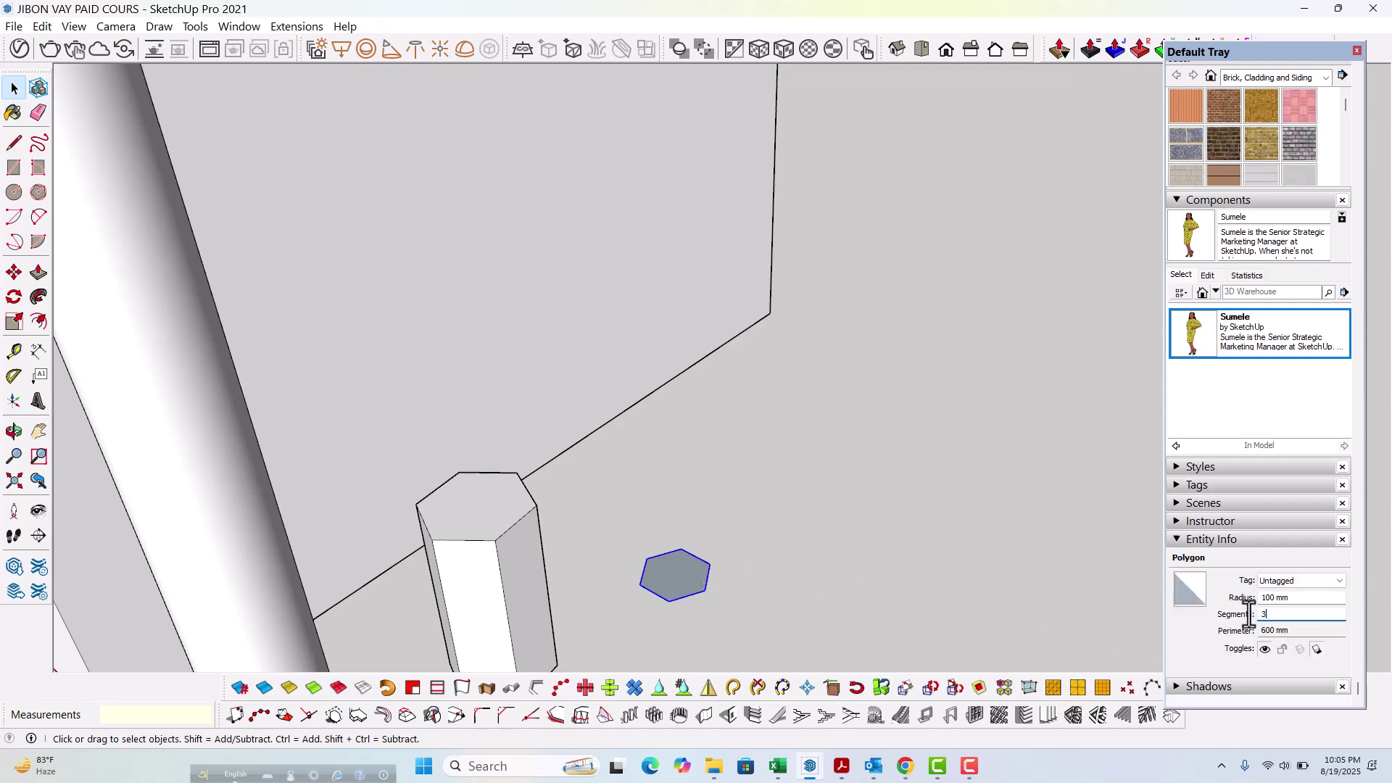
{"action": "key", "text": "Return"}
{"action": "scroll", "coordinate": [660, 605], "scroll_direction": "up", "scroll_amount": 3}
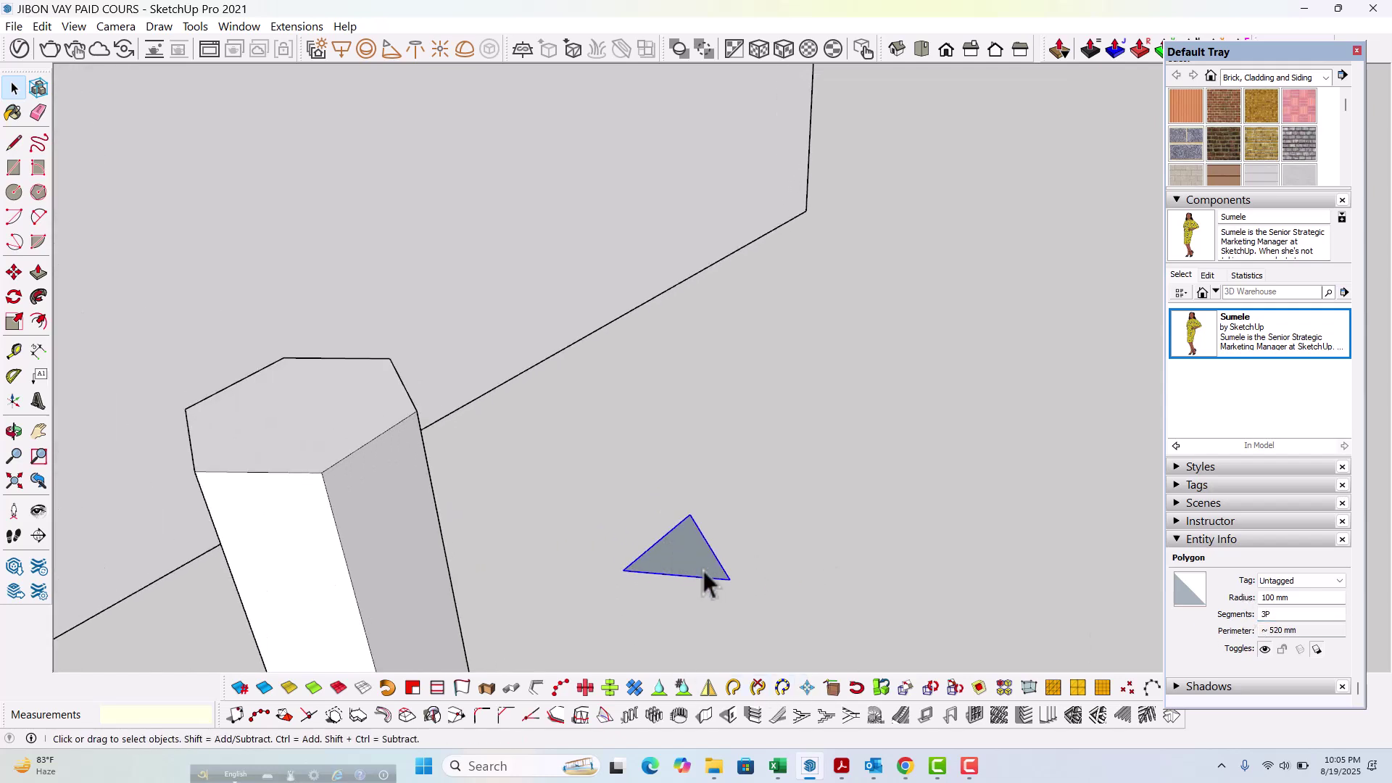
Step: Extrude the triangular face upward into a short prism
{"action": "left_click", "coordinate": [786, 553]}
{"action": "key", "text": "p"}
{"action": "left_click", "coordinate": [682, 566]}
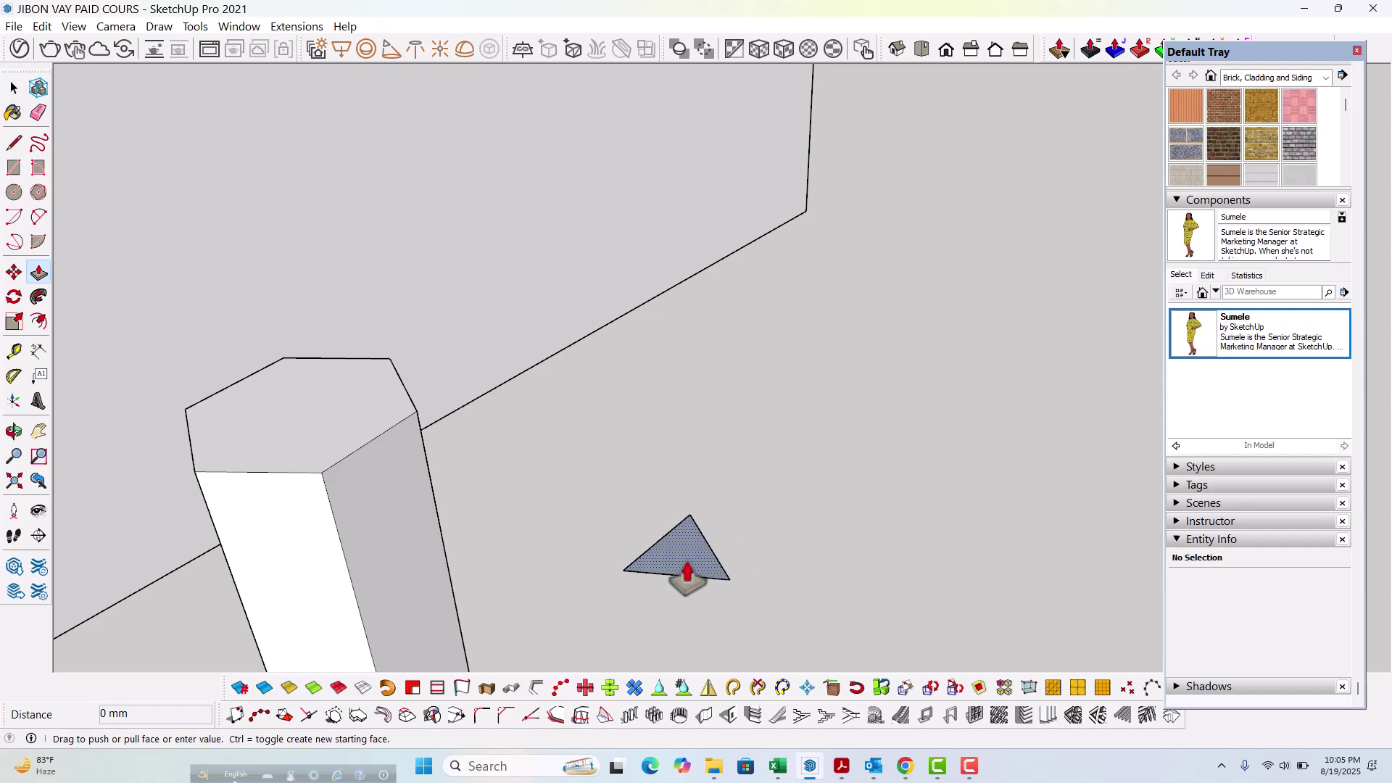
{"action": "left_click", "coordinate": [671, 462]}
{"action": "scroll", "coordinate": [655, 555], "scroll_direction": "down", "scroll_amount": 1}
{"action": "key", "text": "space"}
{"action": "scroll", "coordinate": [699, 482], "scroll_direction": "up", "scroll_amount": 1}
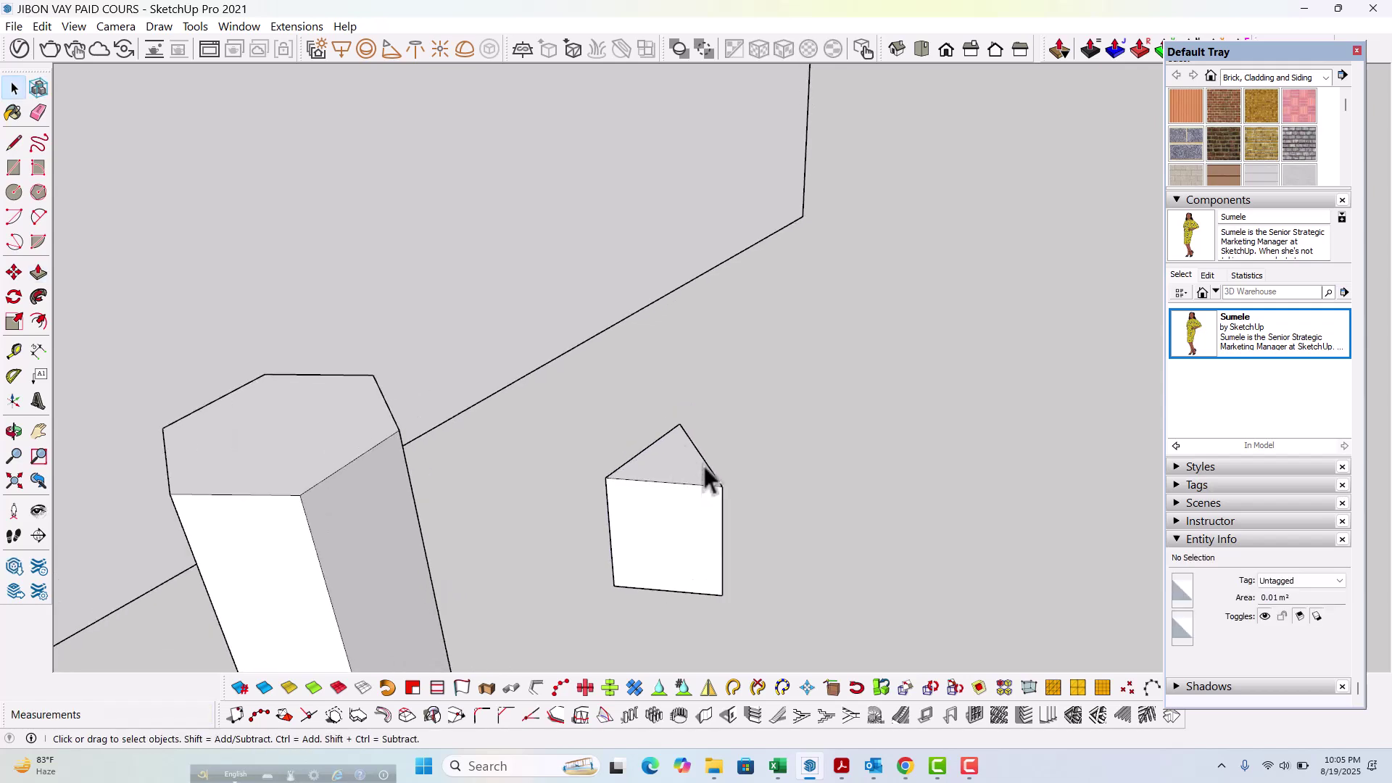
Step: Select the triangular prism's top outline, open its segment count for editing, and undo the extrusion
{"action": "left_click", "coordinate": [705, 475]}
{"action": "left_click", "coordinate": [707, 467]}
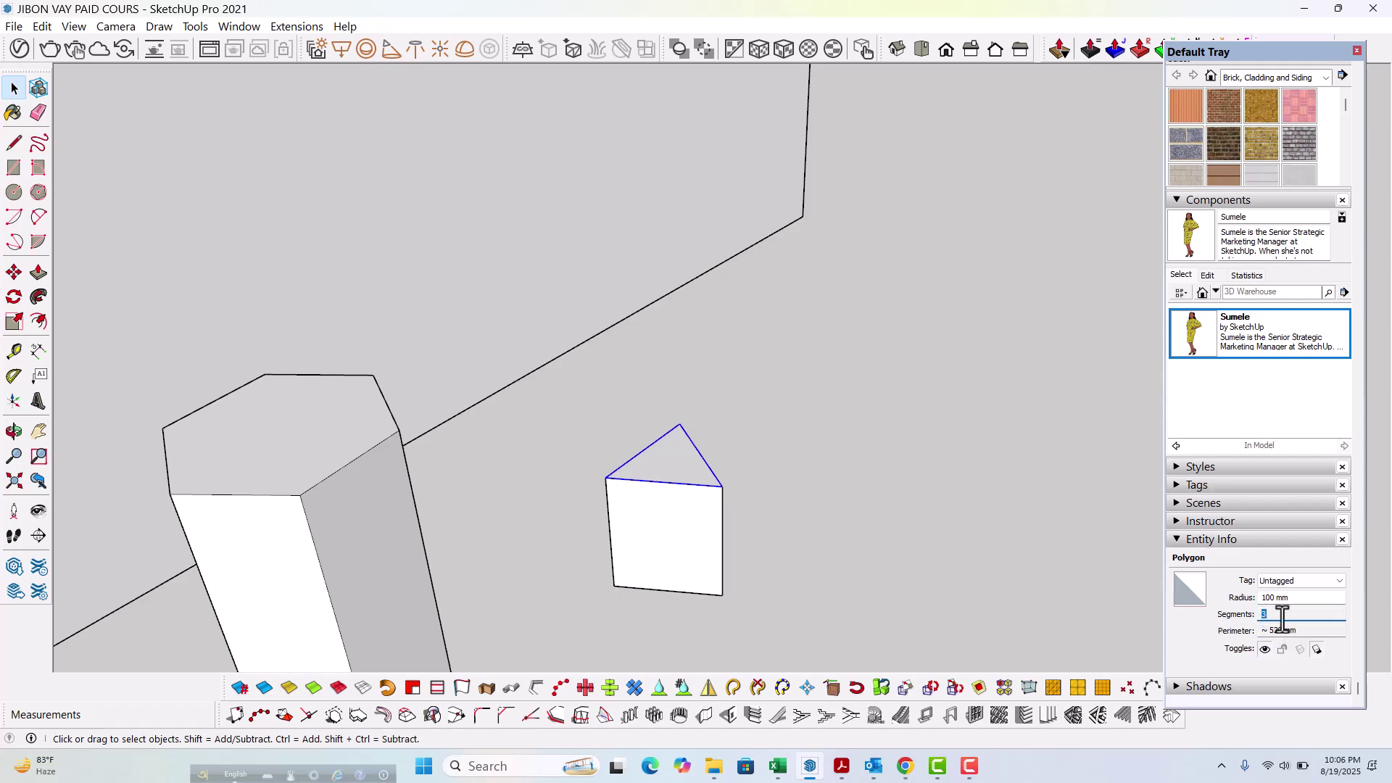
{"action": "left_click", "coordinate": [976, 570]}
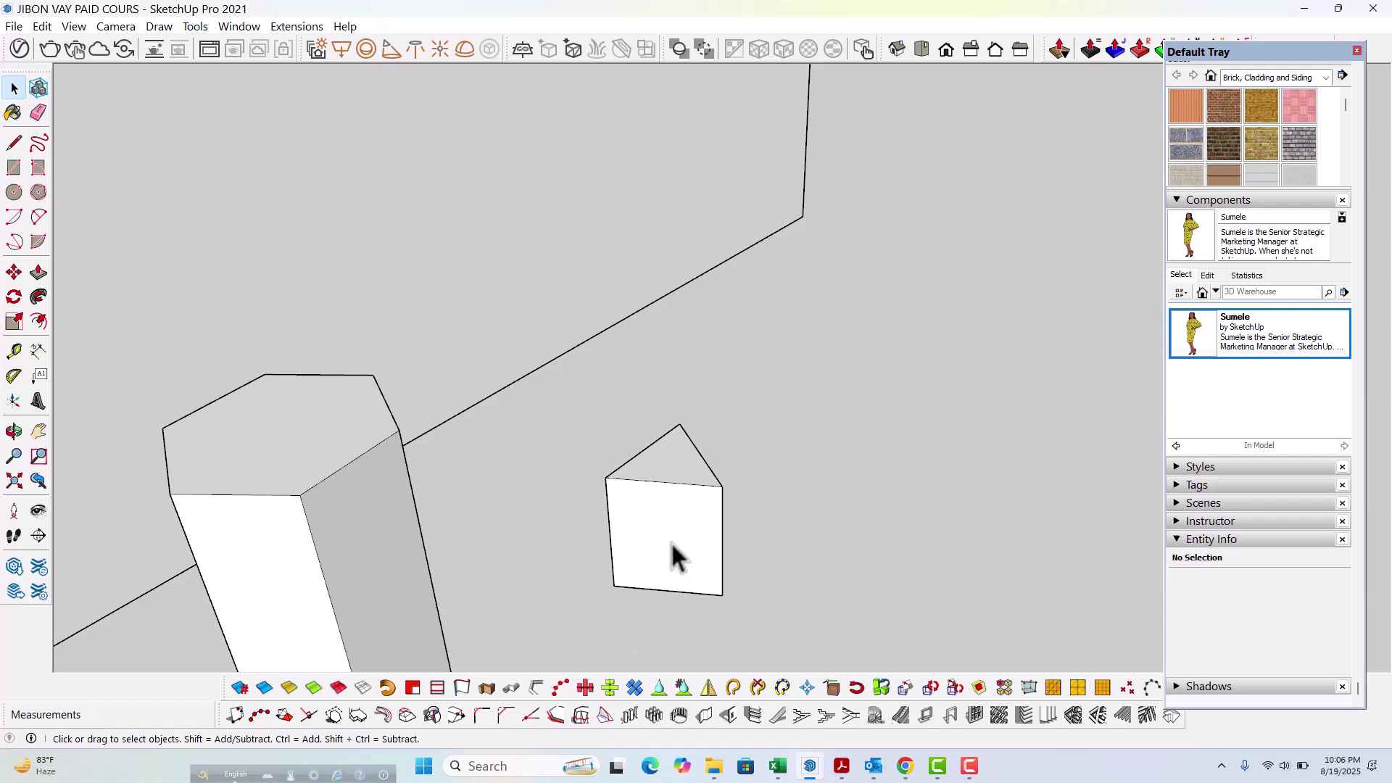
{"action": "left_click", "coordinate": [706, 471]}
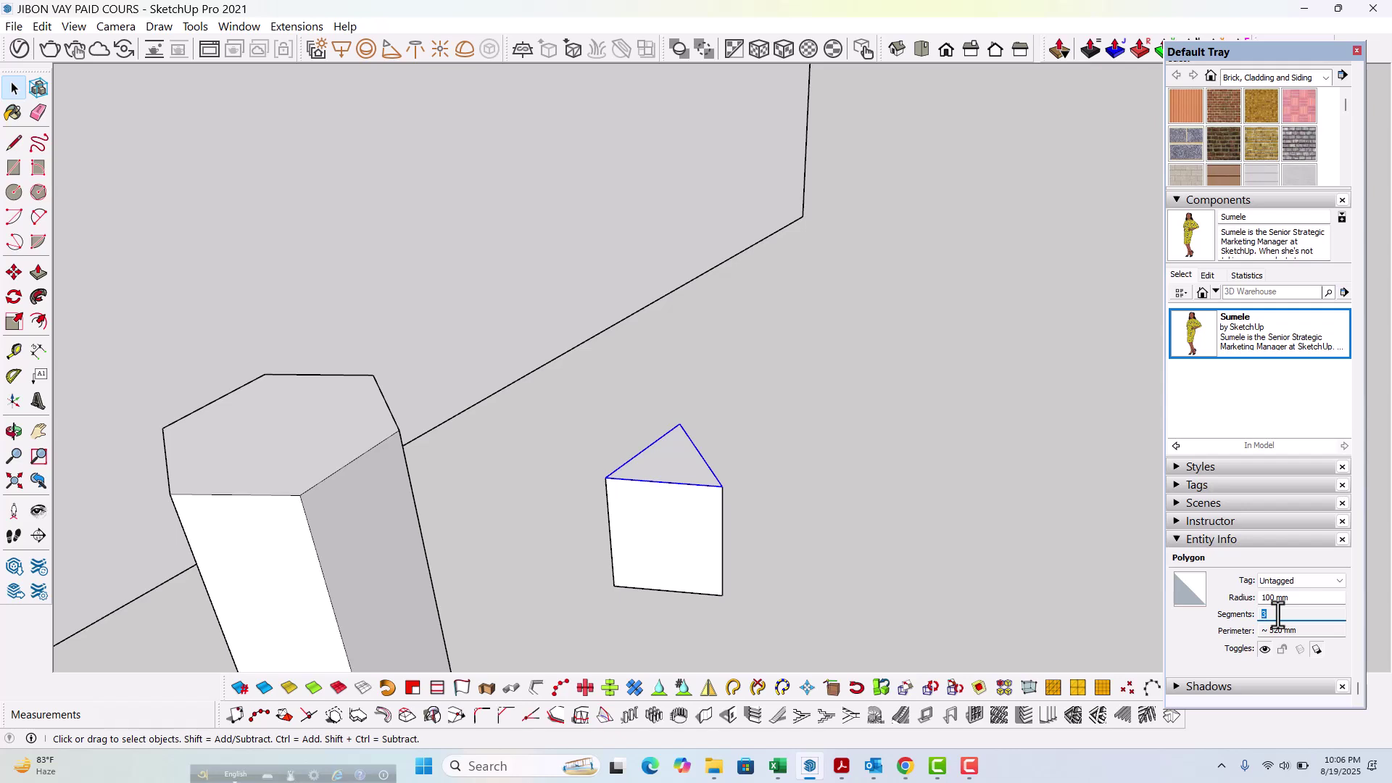
{"action": "left_click", "coordinate": [964, 620]}
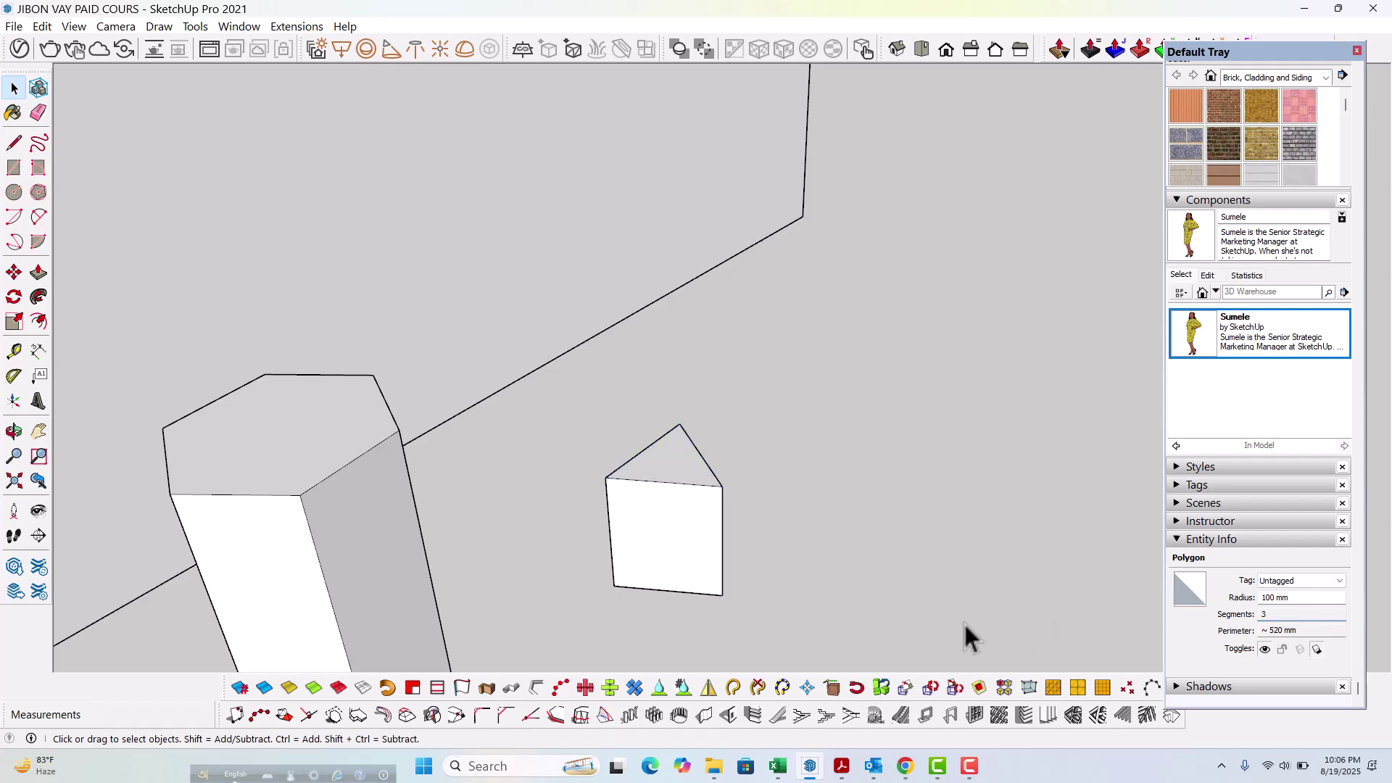
{"action": "key", "text": "ctrl+z"}
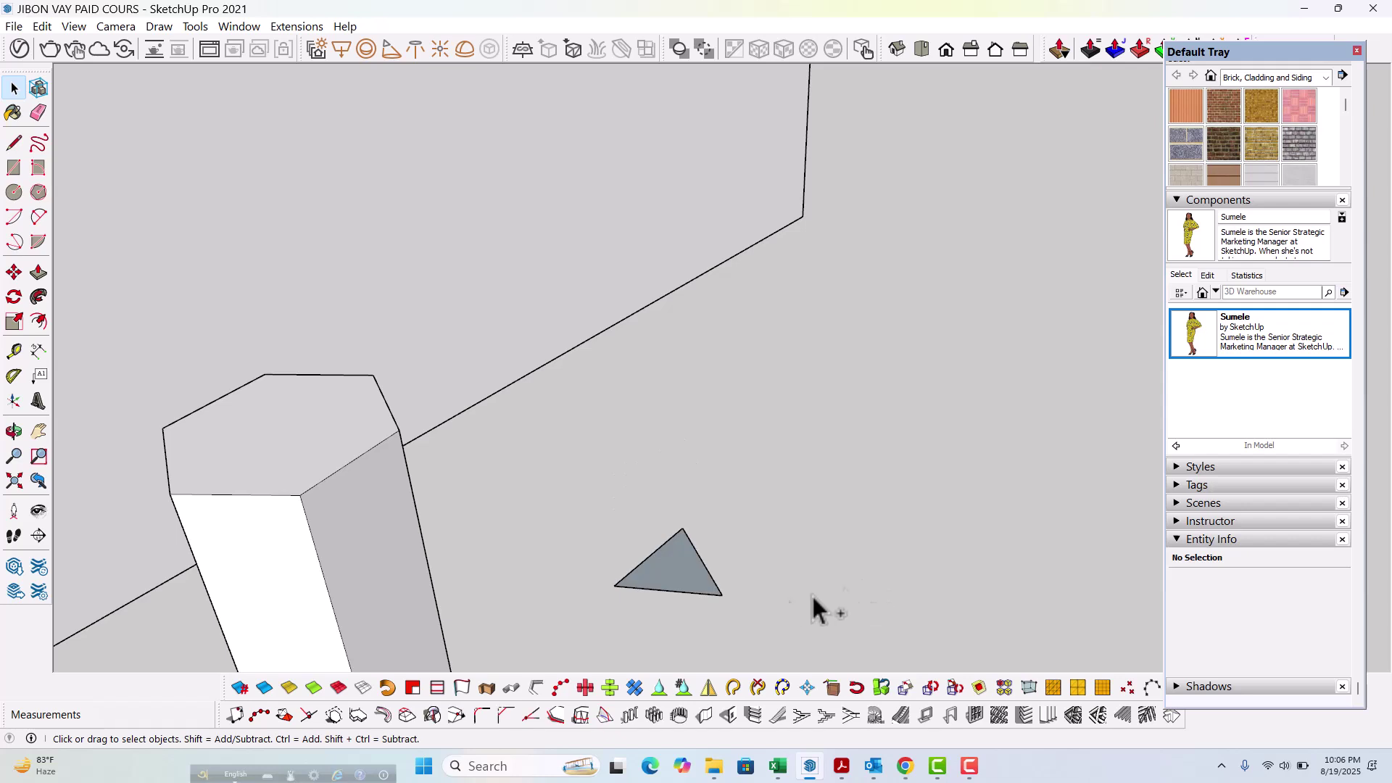
Step: Select the flat triangle's outline and change its number of segments to 4, and finally to 7
{"action": "scroll", "coordinate": [678, 584], "scroll_direction": "up", "scroll_amount": 5}
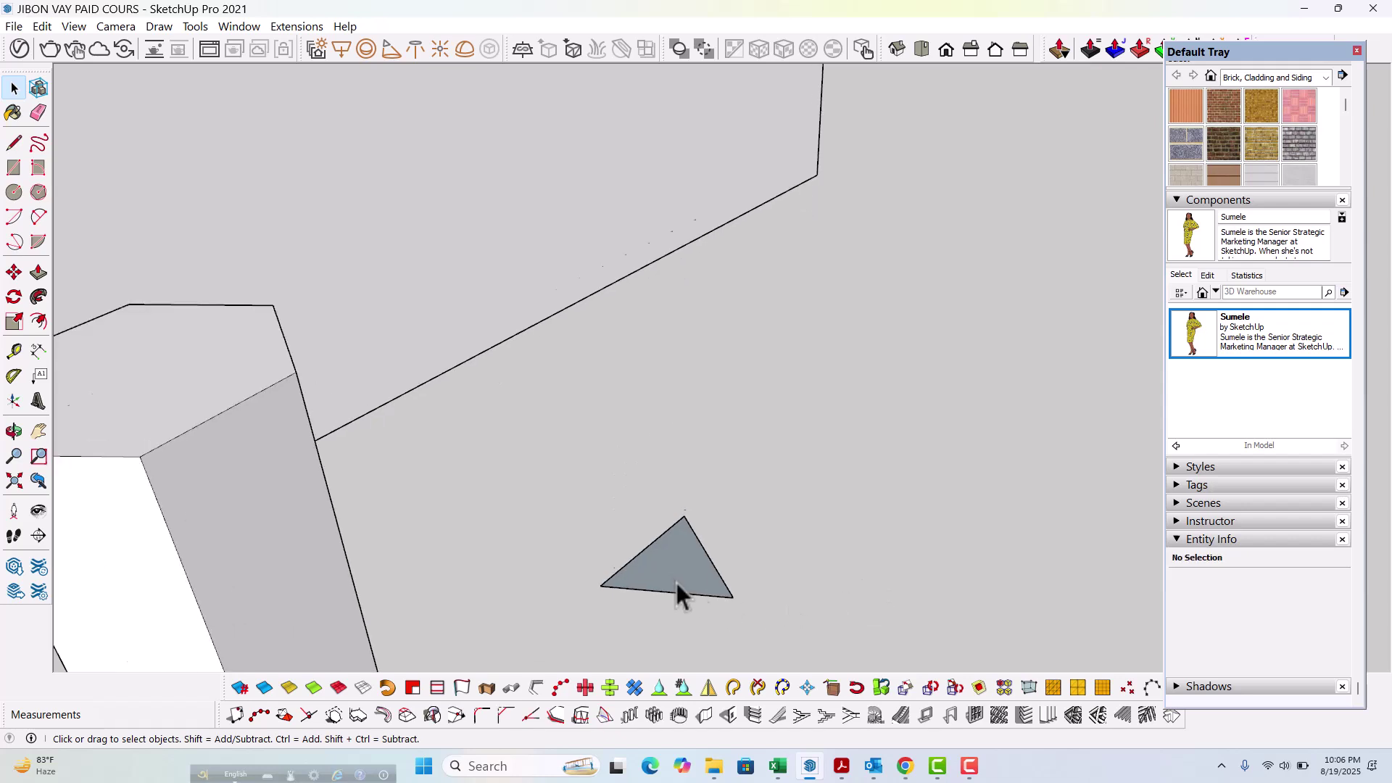
{"action": "left_click", "coordinate": [721, 580]}
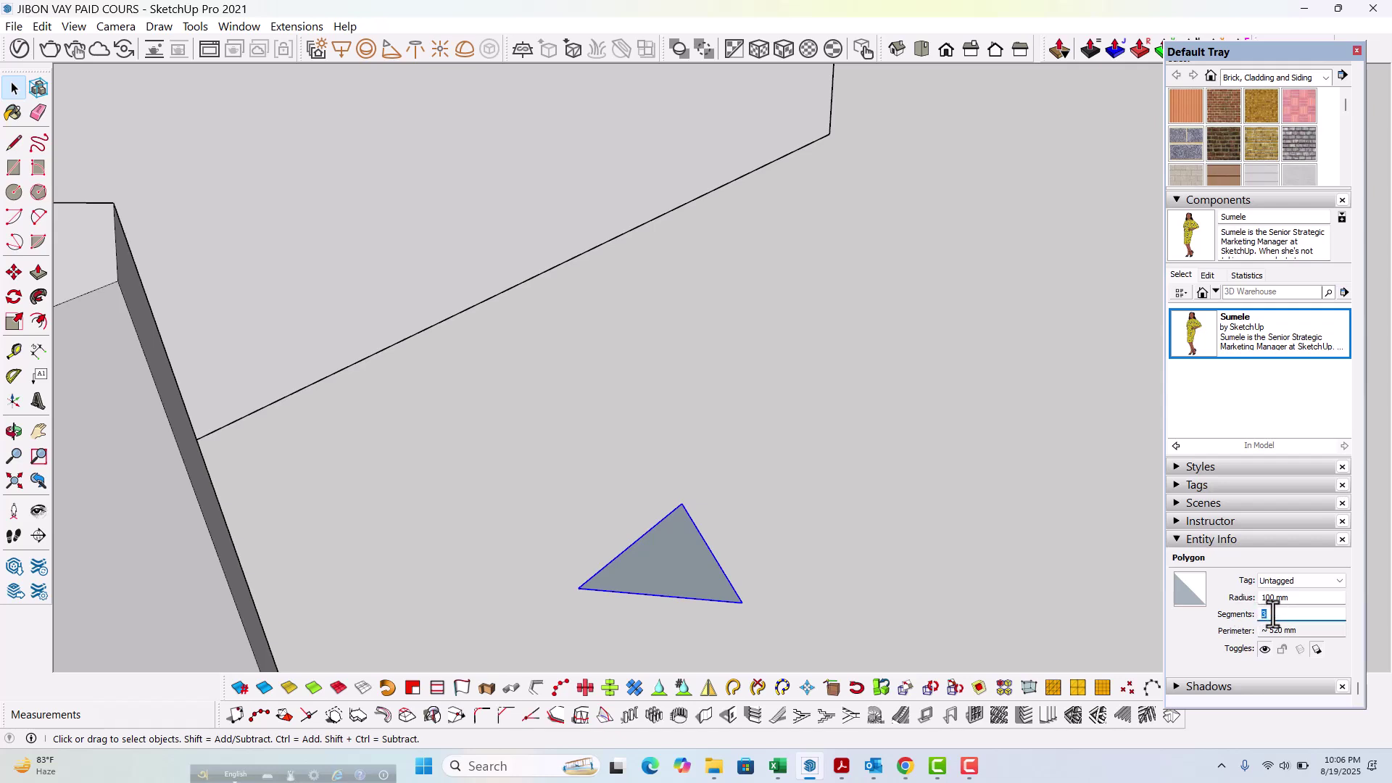
{"action": "key", "text": "Return"}
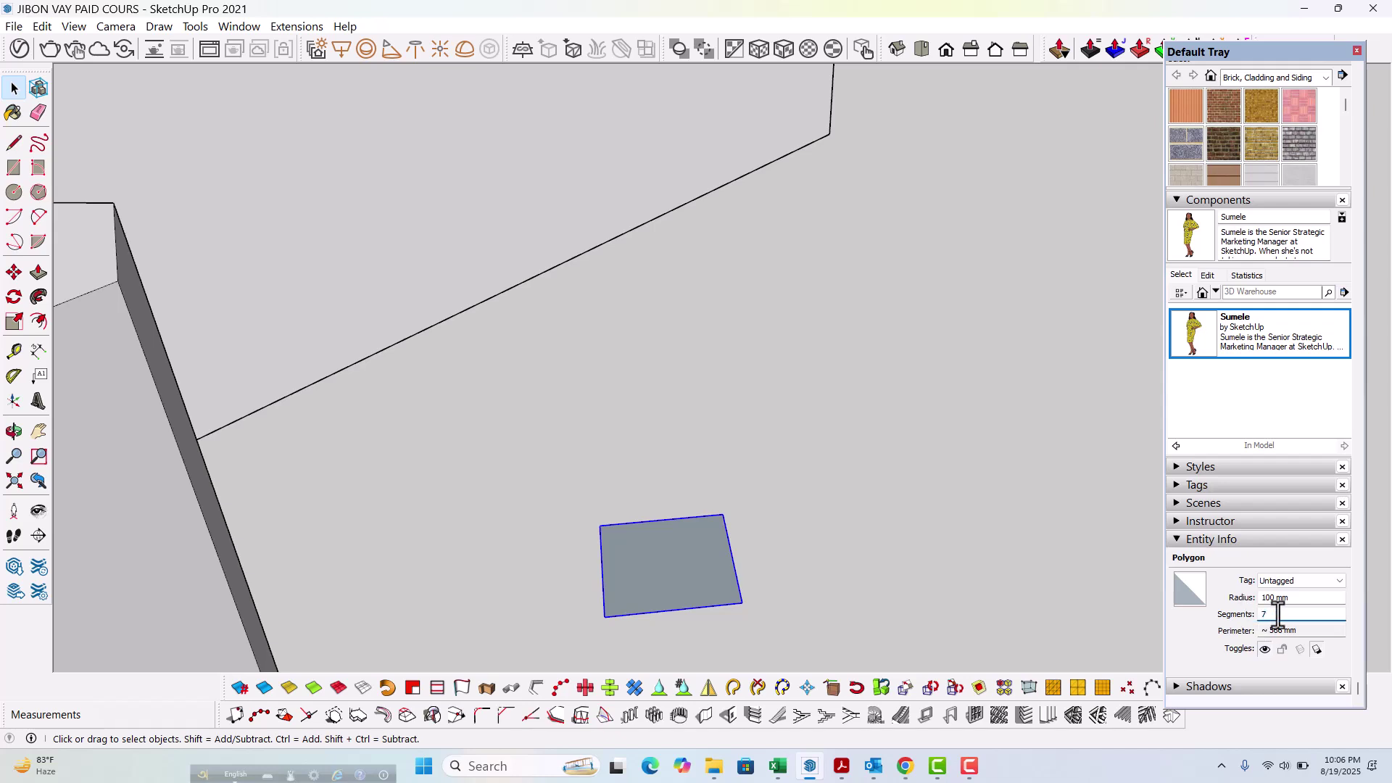
{"action": "key", "text": "Return"}
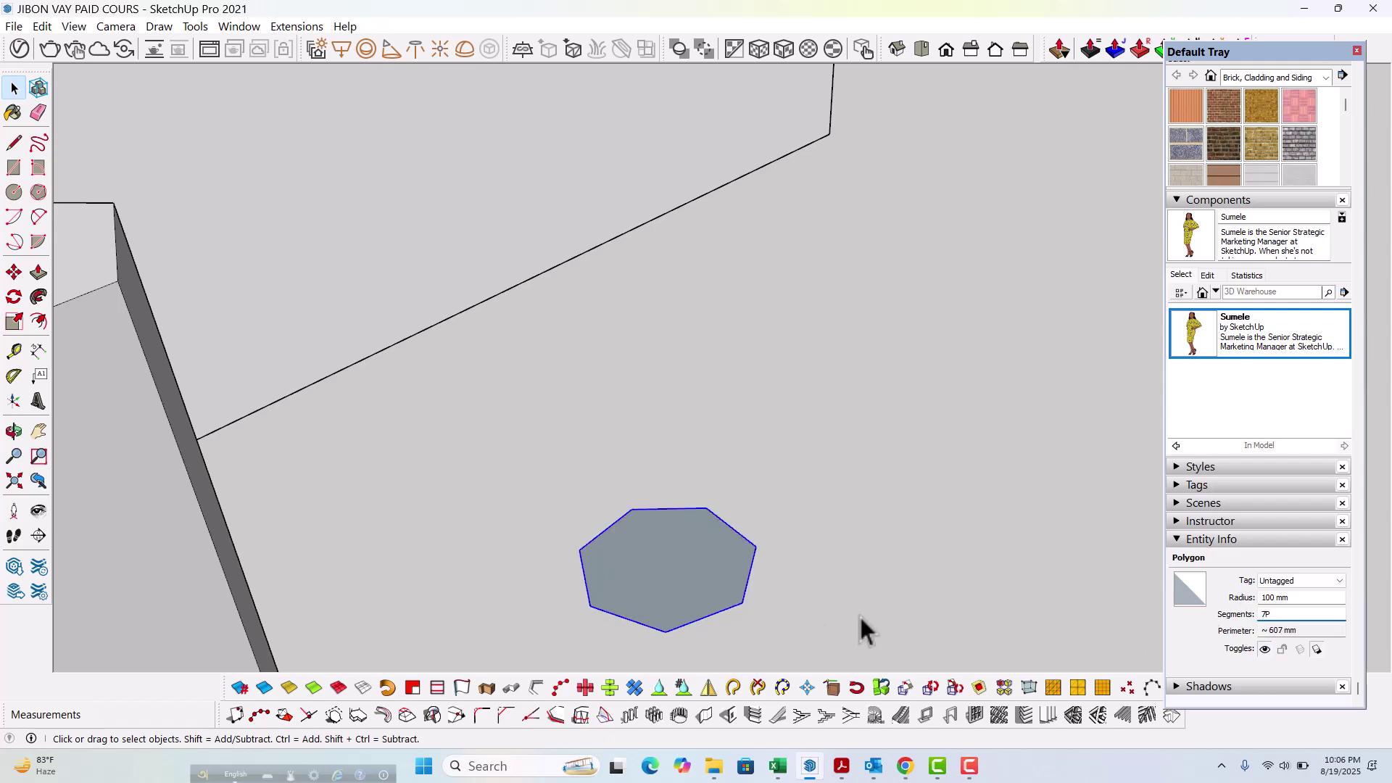
Step: Extrude the seven-sided face upward to the height of the neighbouring hexagonal prism
{"action": "key", "text": "p"}
{"action": "left_click", "coordinate": [703, 600]}
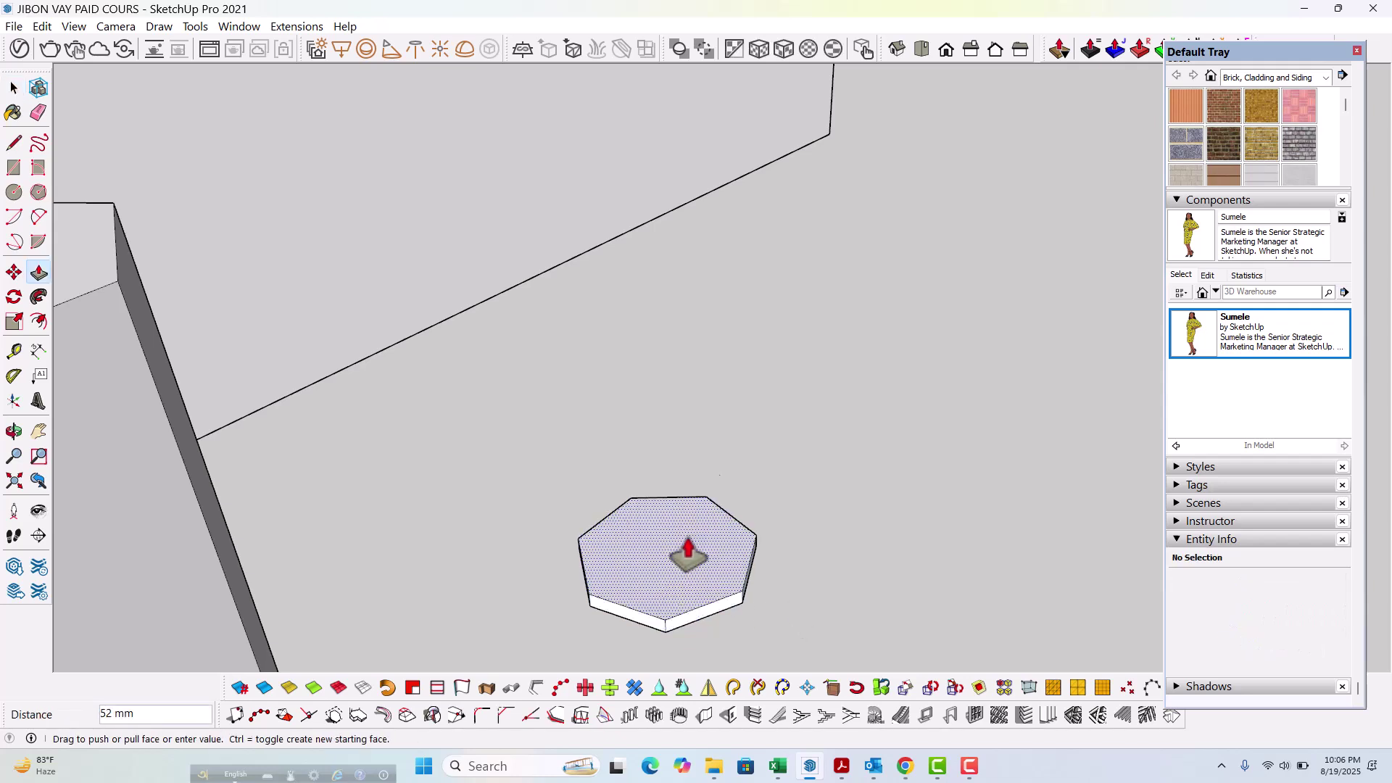
{"action": "scroll", "coordinate": [689, 558], "scroll_direction": "down", "scroll_amount": 5}
{"action": "left_click", "coordinate": [490, 474]}
{"action": "key", "text": "space"}
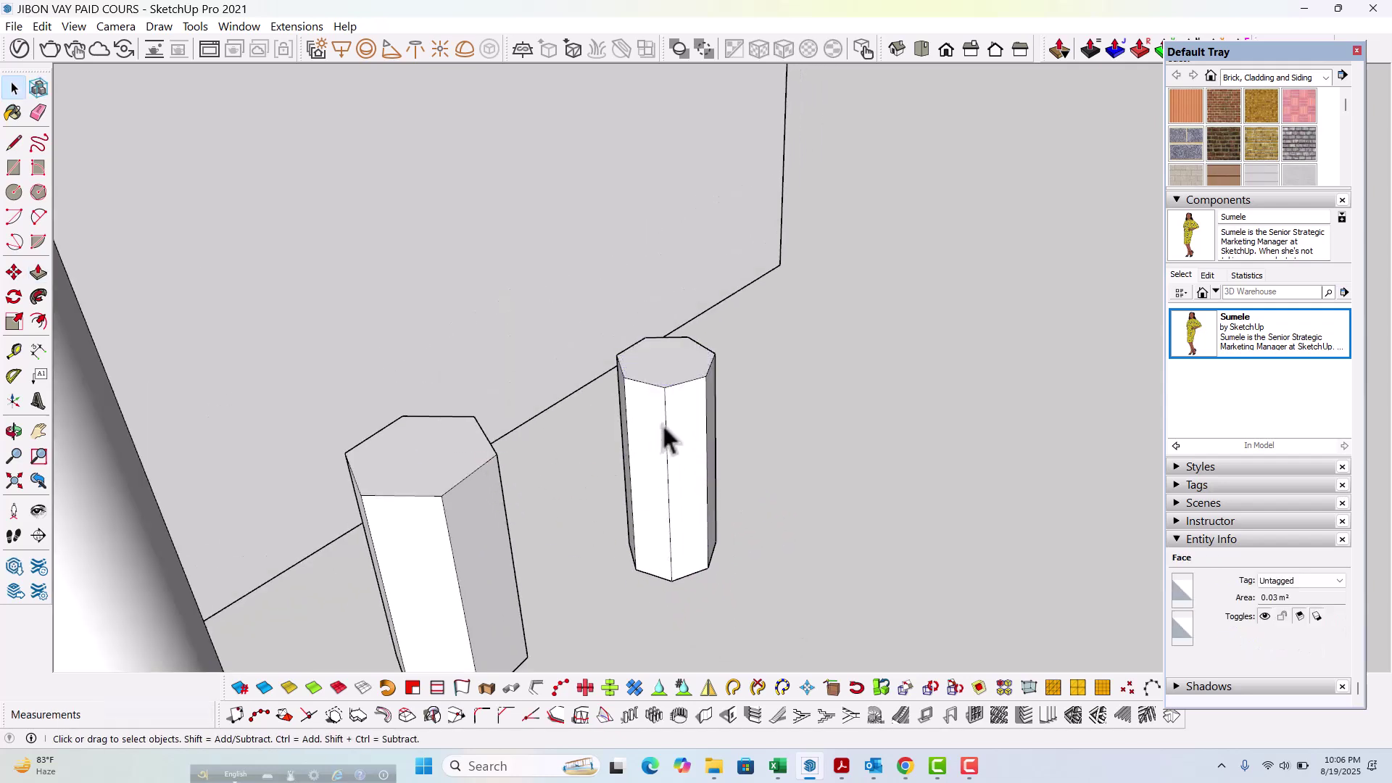
Step: Select all connected geometry of the seven-sided prism, make it a group, and deselect it
{"action": "triple_click", "coordinate": [662, 429]}
{"action": "right_click", "coordinate": [663, 427]}
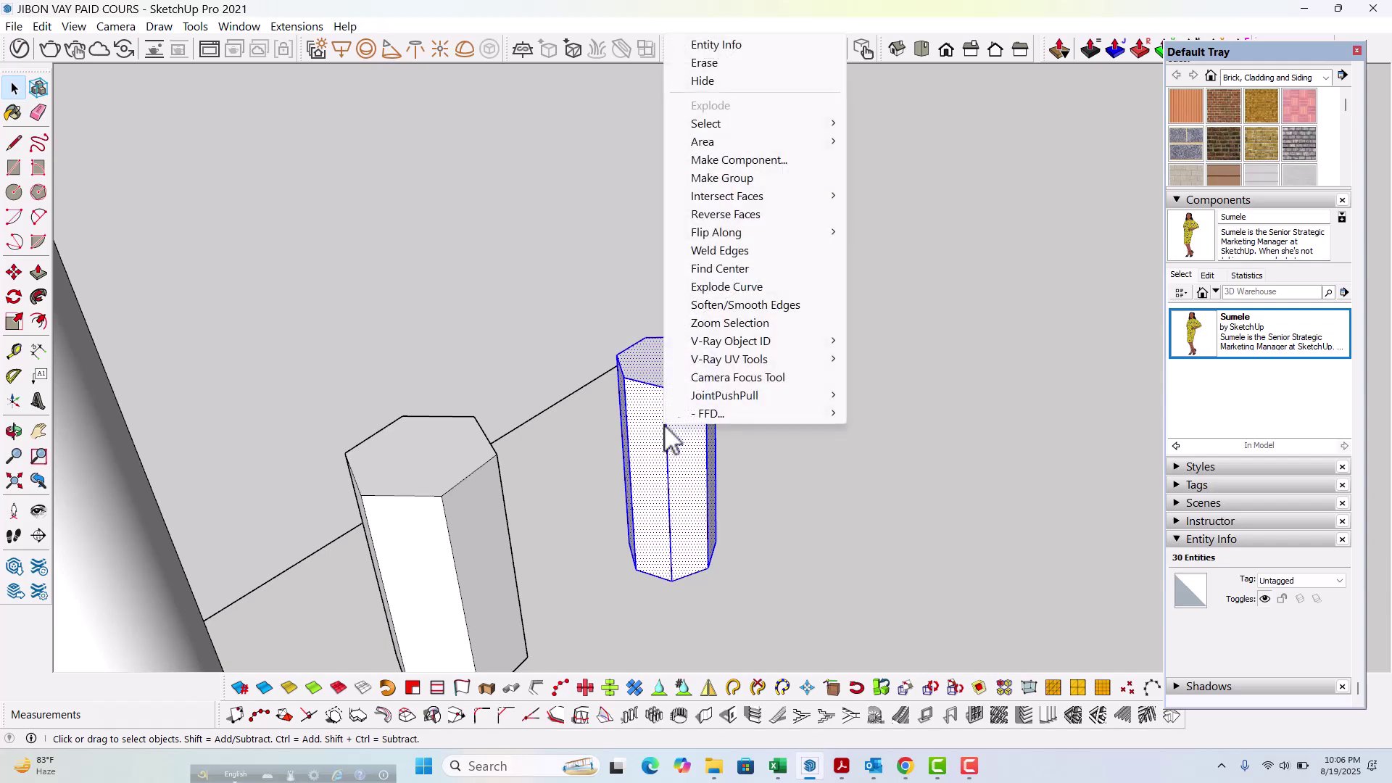
{"action": "left_click", "coordinate": [725, 179]}
{"action": "left_click", "coordinate": [983, 424]}
{"action": "middle_click_drag", "start_coordinate": [978, 421], "coordinate": [477, 407]}
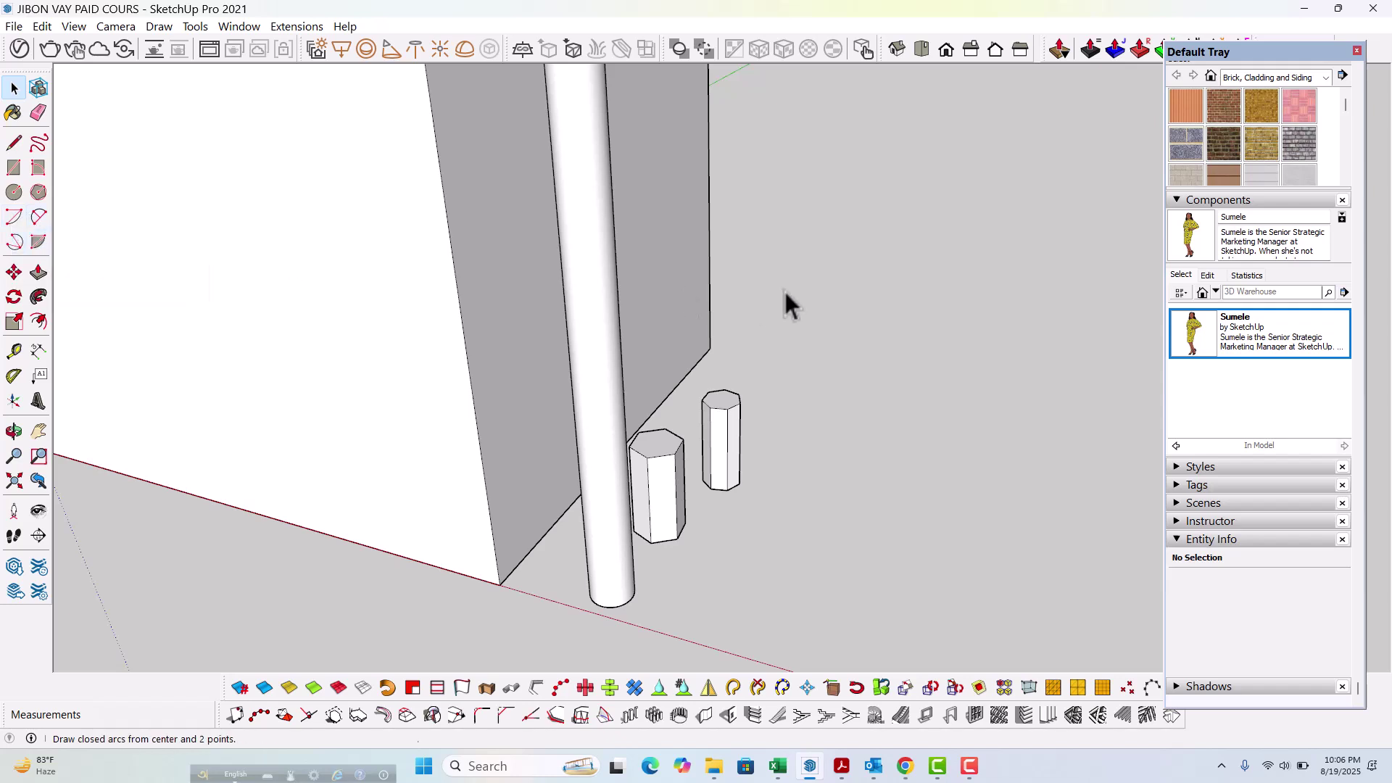
{"action": "scroll", "coordinate": [664, 323], "scroll_direction": "down", "scroll_amount": 8}
{"action": "scroll", "coordinate": [651, 488], "scroll_direction": "down", "scroll_amount": 3}
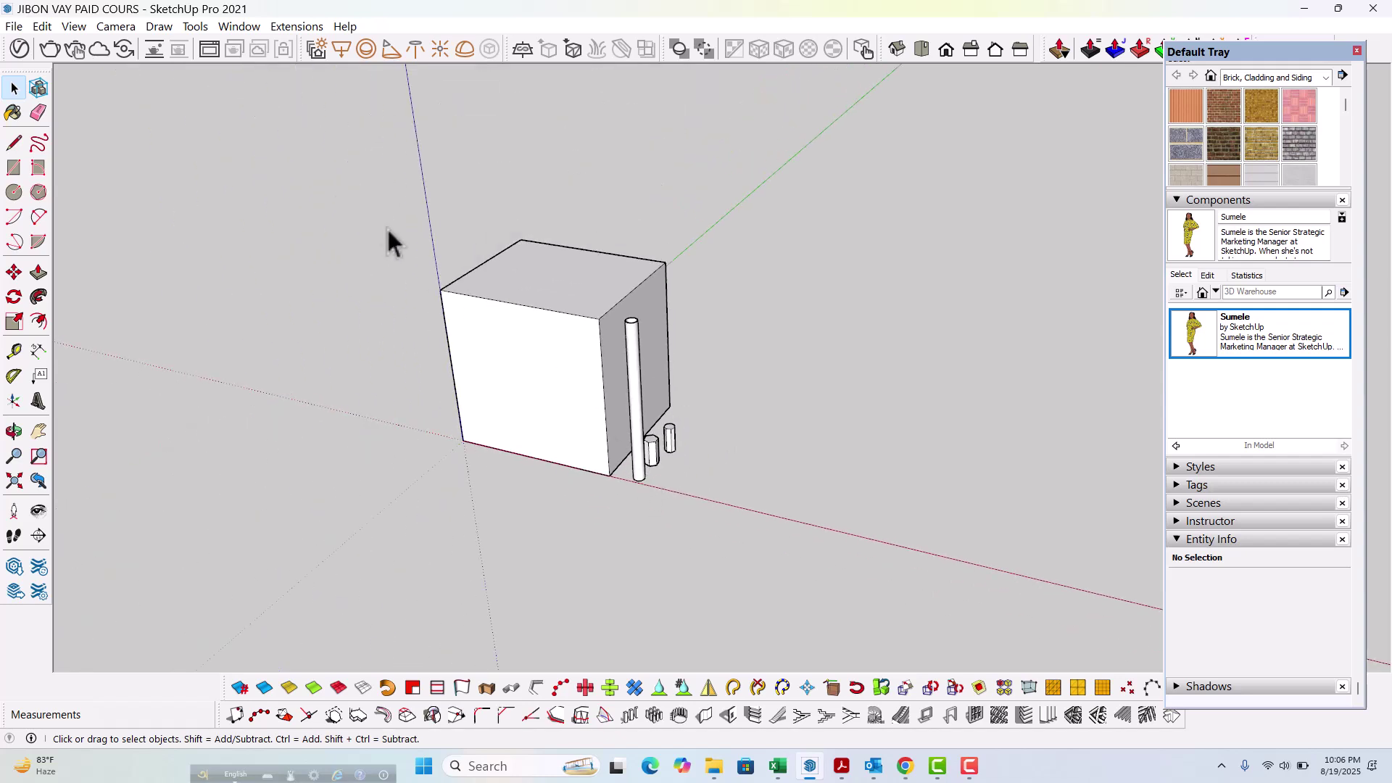
{"action": "left_click_drag", "start_coordinate": [585, 353], "coordinate": [715, 465]}
{"action": "left_click", "coordinate": [768, 442]}
{"action": "scroll", "coordinate": [754, 446], "scroll_direction": "up", "scroll_amount": 2}
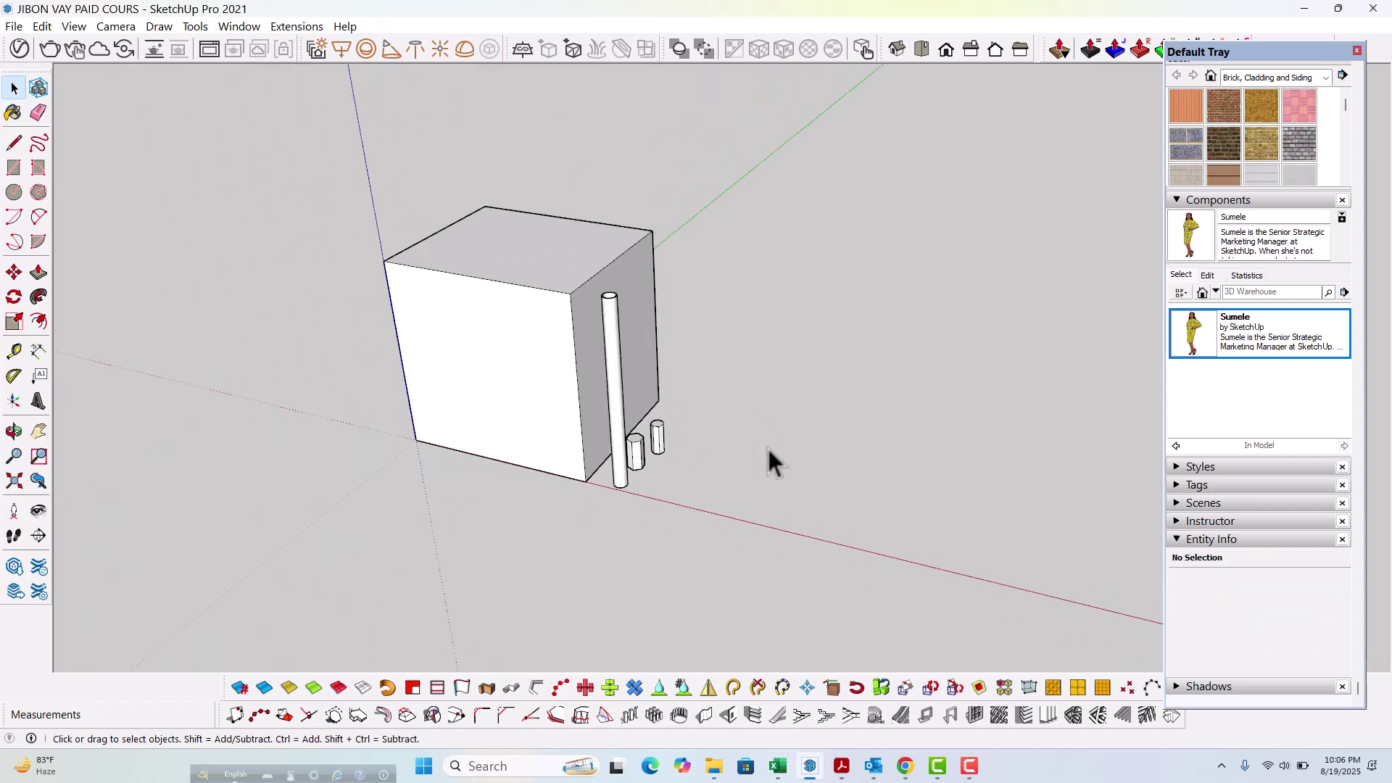
{"action": "middle_click_drag", "start_coordinate": [755, 446], "coordinate": [683, 440]}
{"action": "scroll", "coordinate": [718, 439], "scroll_direction": "up", "scroll_amount": 4}
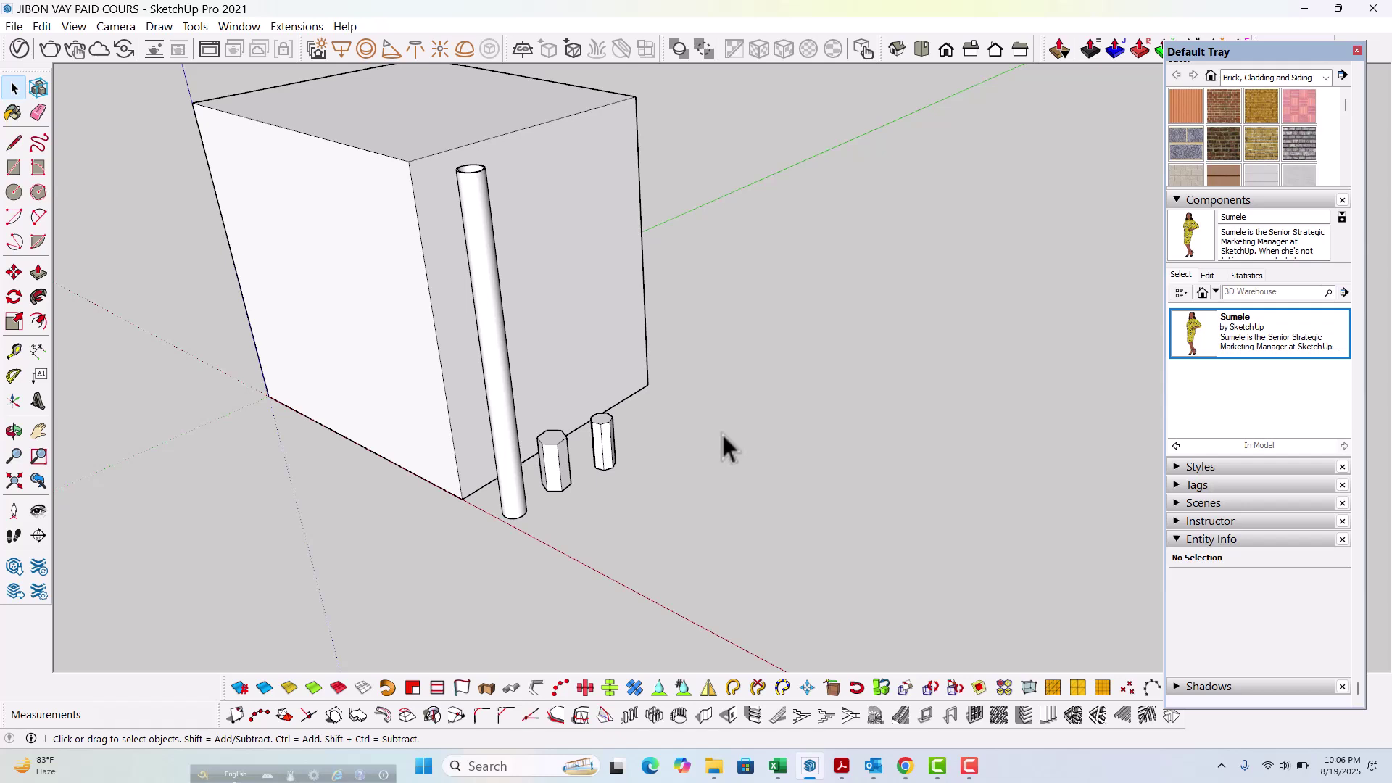
Step: Draw two small rectangles on the ground, one of about 0.03 m² near the prisms and one of about 0.04 m² farther out
{"action": "key", "text": "r"}
{"action": "scroll", "coordinate": [610, 538], "scroll_direction": "up", "scroll_amount": 3}
{"action": "left_click", "coordinate": [593, 544]}
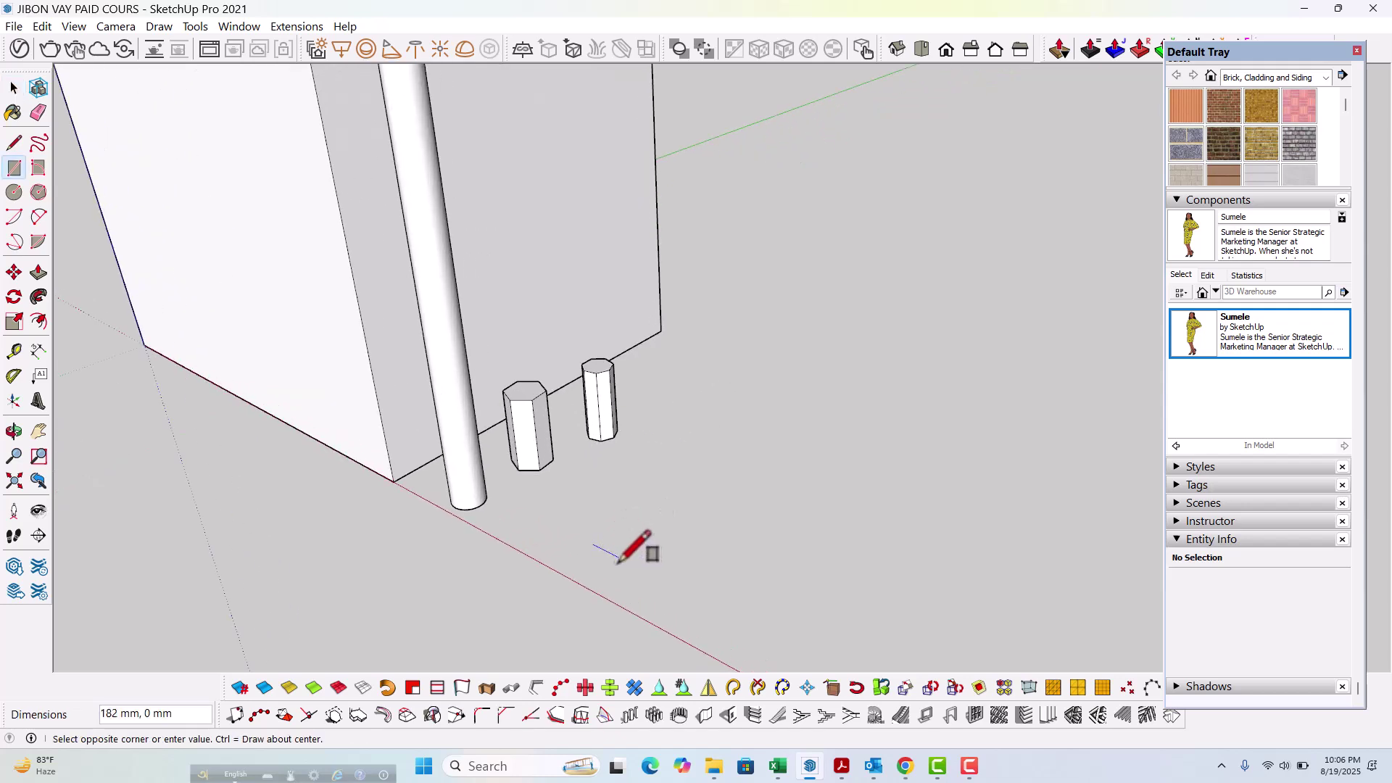
{"action": "left_click", "coordinate": [636, 541]}
{"action": "scroll", "coordinate": [508, 551], "scroll_direction": "down", "scroll_amount": 5}
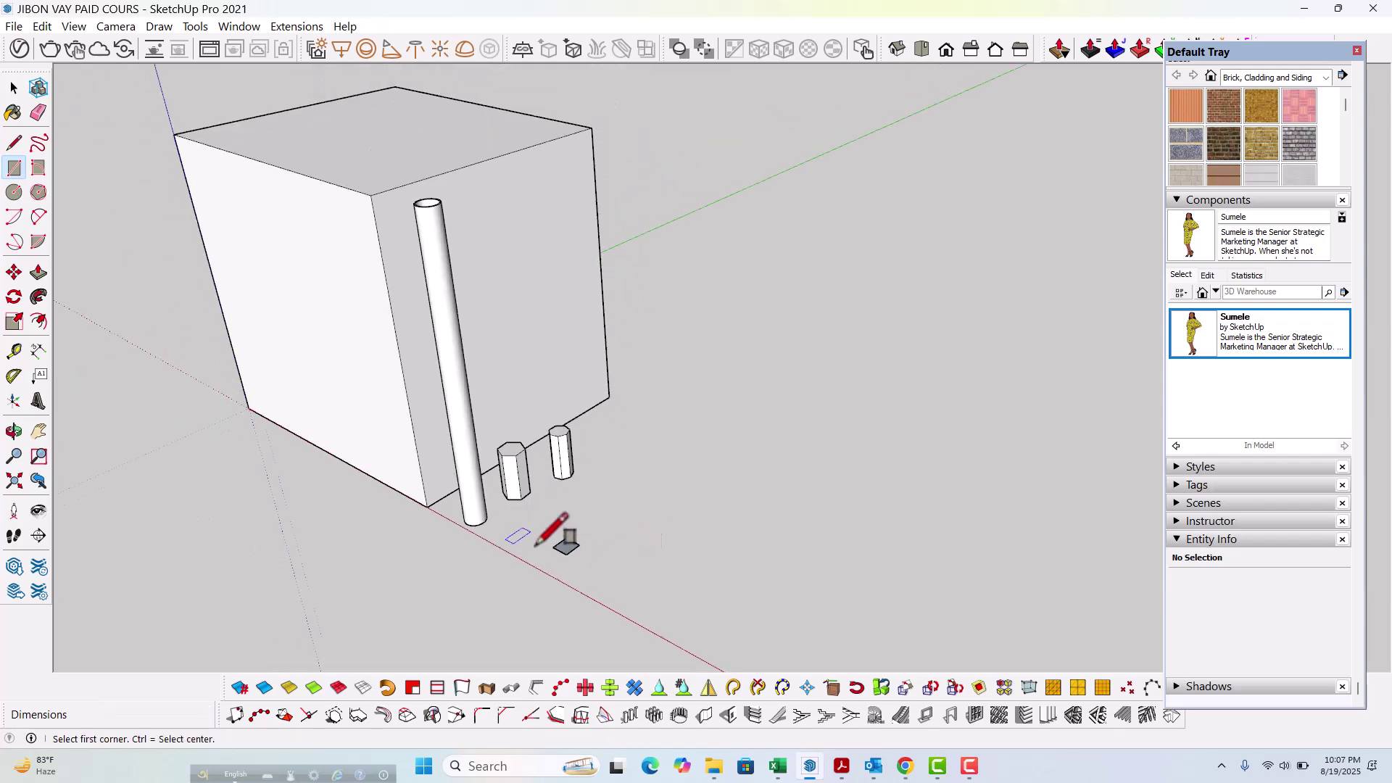
{"action": "left_click", "coordinate": [767, 496]}
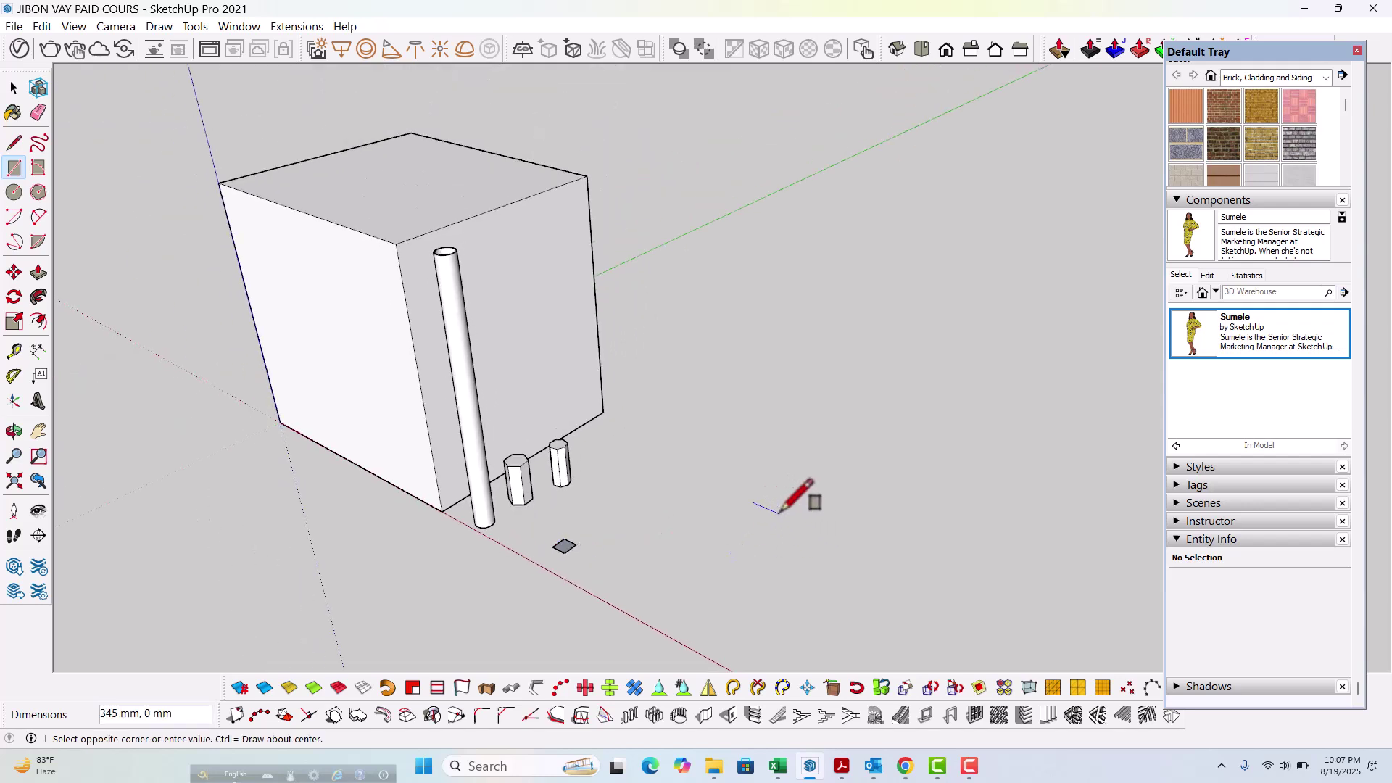
{"action": "left_click", "coordinate": [778, 498]}
{"action": "key", "text": "space"}
Step: Extrude the rectangle near the prisms upward by 3000 mm, level with the large box's top corner
{"action": "scroll", "coordinate": [537, 558], "scroll_direction": "up", "scroll_amount": 4}
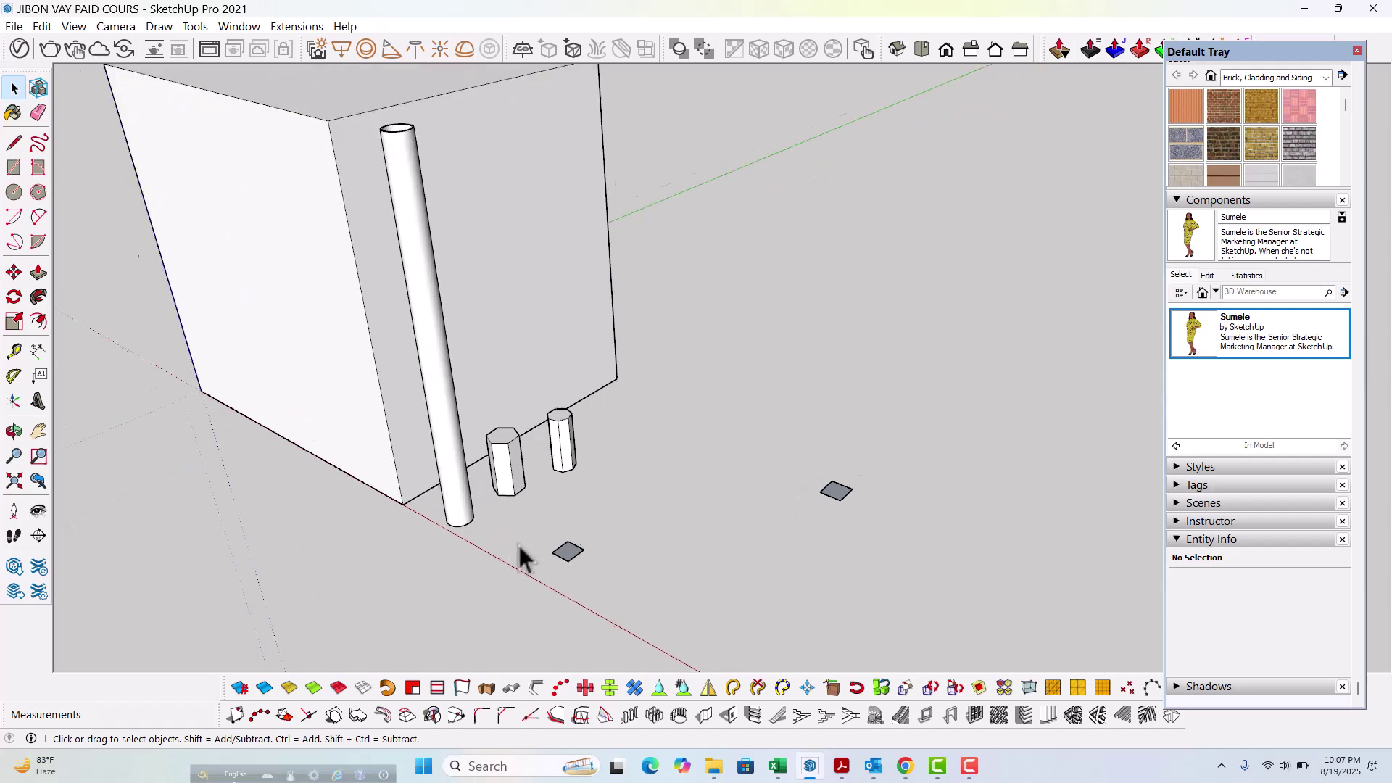
{"action": "key", "text": "p"}
{"action": "scroll", "coordinate": [577, 551], "scroll_direction": "up", "scroll_amount": 1}
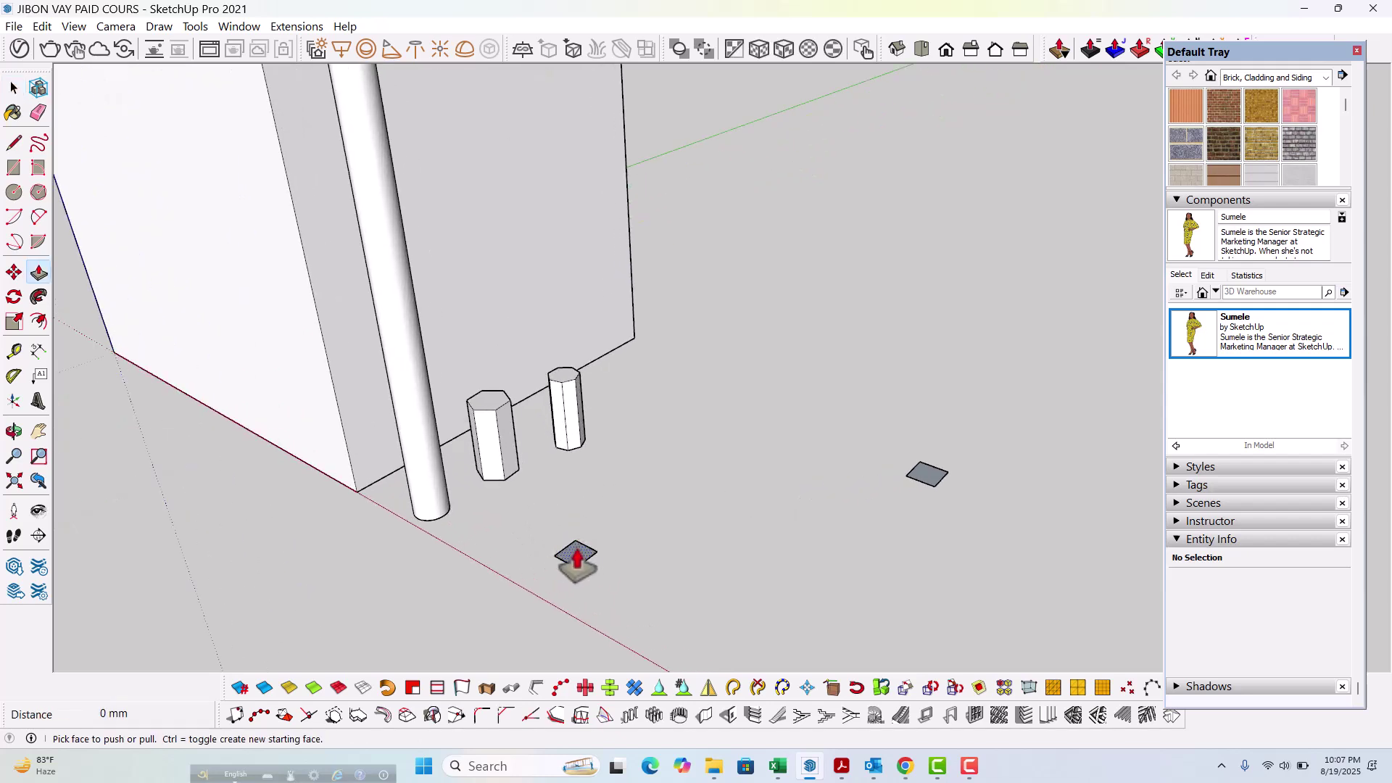
{"action": "left_click", "coordinate": [577, 551]}
{"action": "scroll", "coordinate": [575, 549], "scroll_direction": "down", "scroll_amount": 3}
{"action": "left_click", "coordinate": [420, 269]}
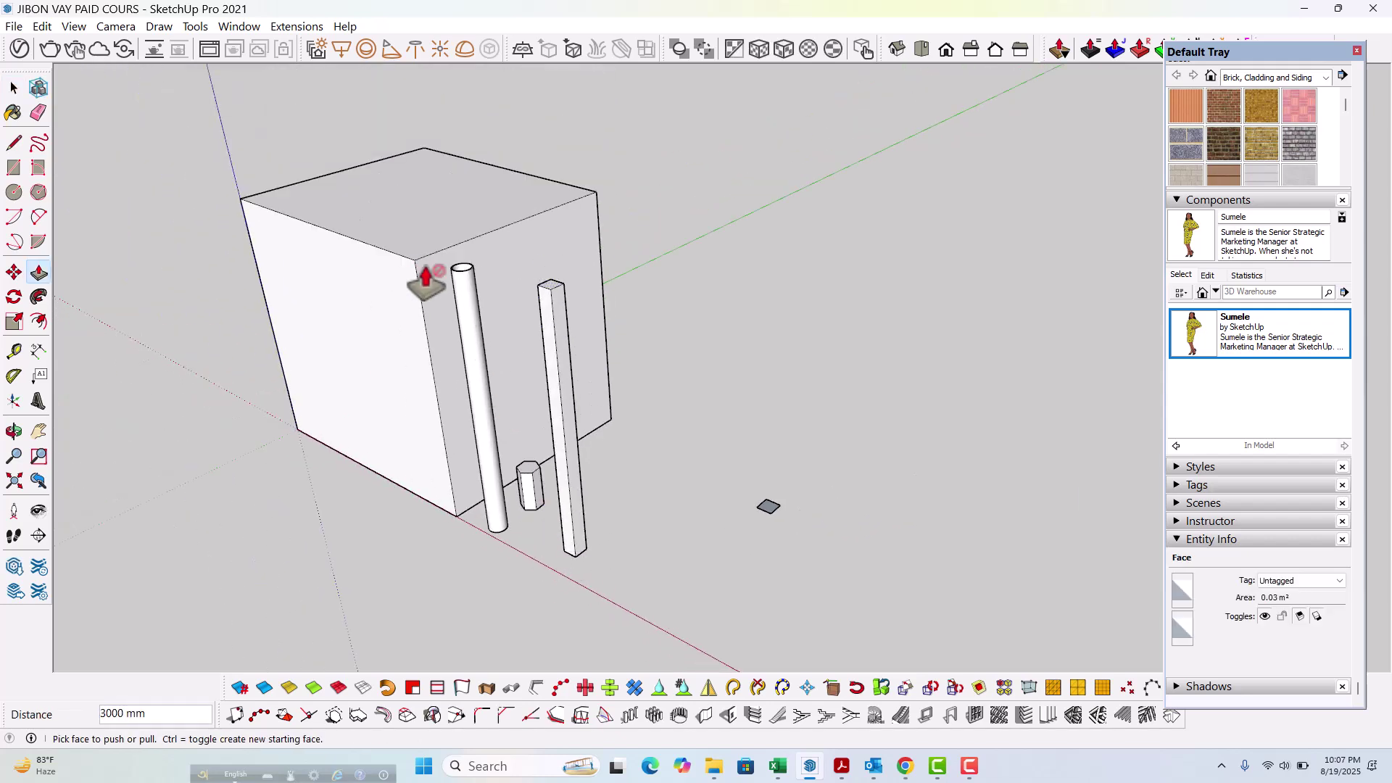
Step: Extrude the outer ground rectangle upward, level with the large box's top corner
{"action": "scroll", "coordinate": [770, 511], "scroll_direction": "up", "scroll_amount": 2}
{"action": "left_click", "coordinate": [770, 512]}
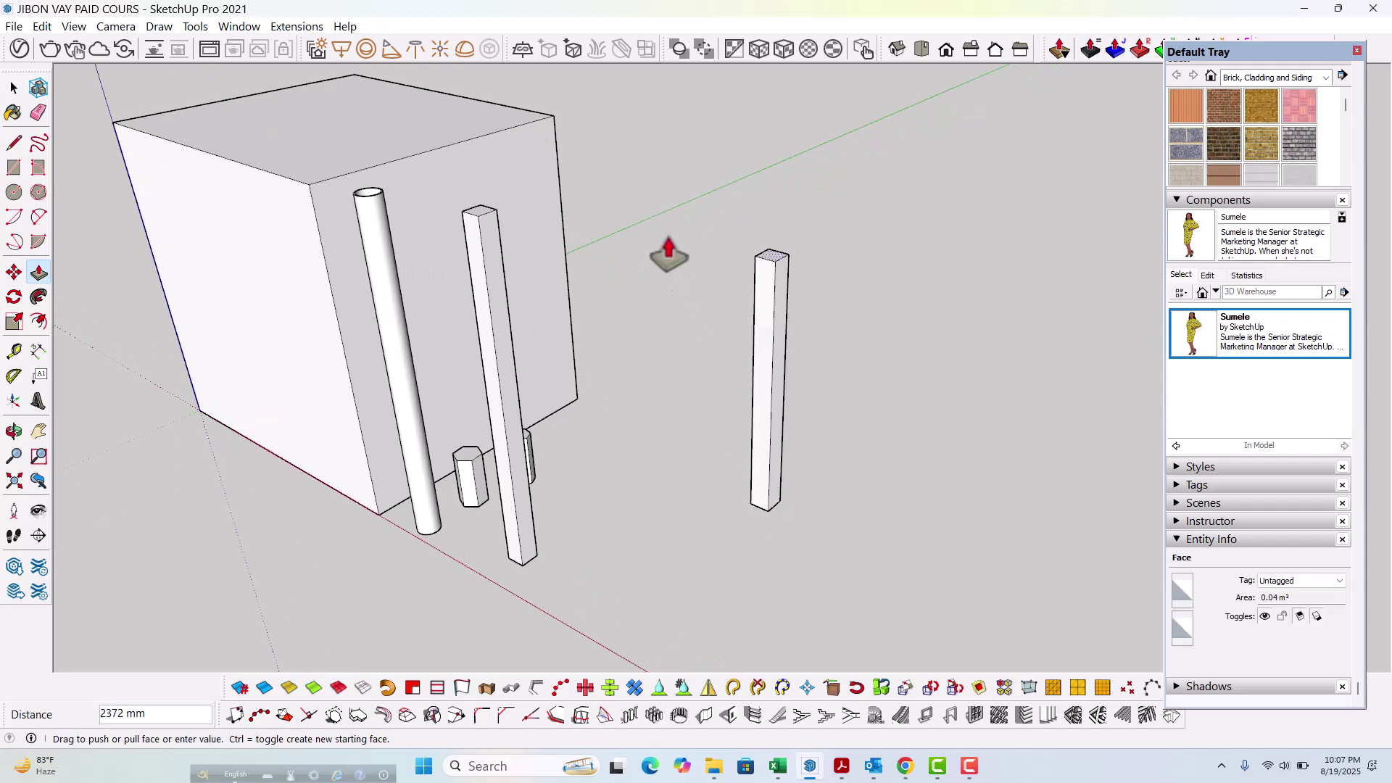
{"action": "left_click", "coordinate": [553, 118]}
{"action": "key", "text": "space"}
Step: Select all connected geometry of the outer rectangular post and make it a group
{"action": "scroll", "coordinate": [712, 273], "scroll_direction": "down", "scroll_amount": 1}
{"action": "middle_click_drag", "start_coordinate": [711, 273], "coordinate": [801, 341]}
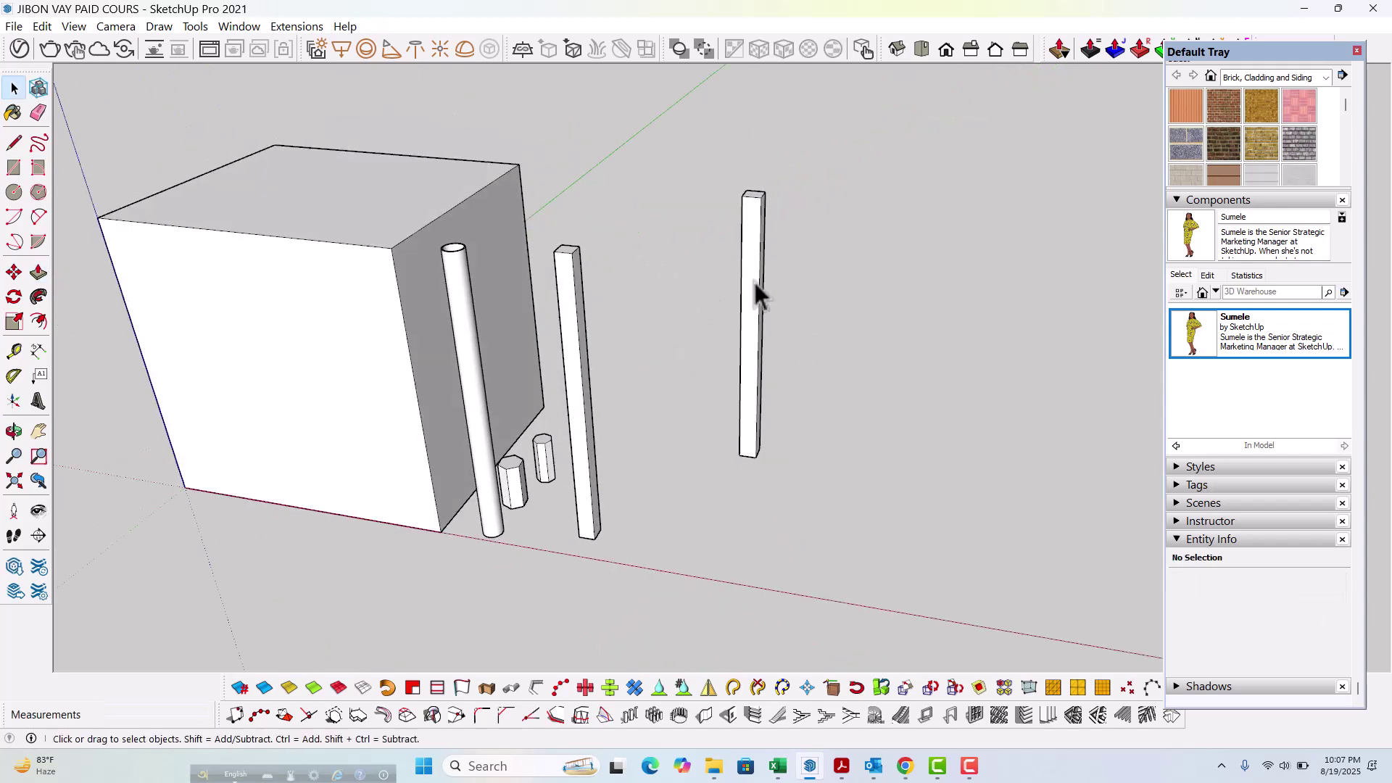
{"action": "triple_click", "coordinate": [755, 281]}
{"action": "right_click", "coordinate": [755, 280]}
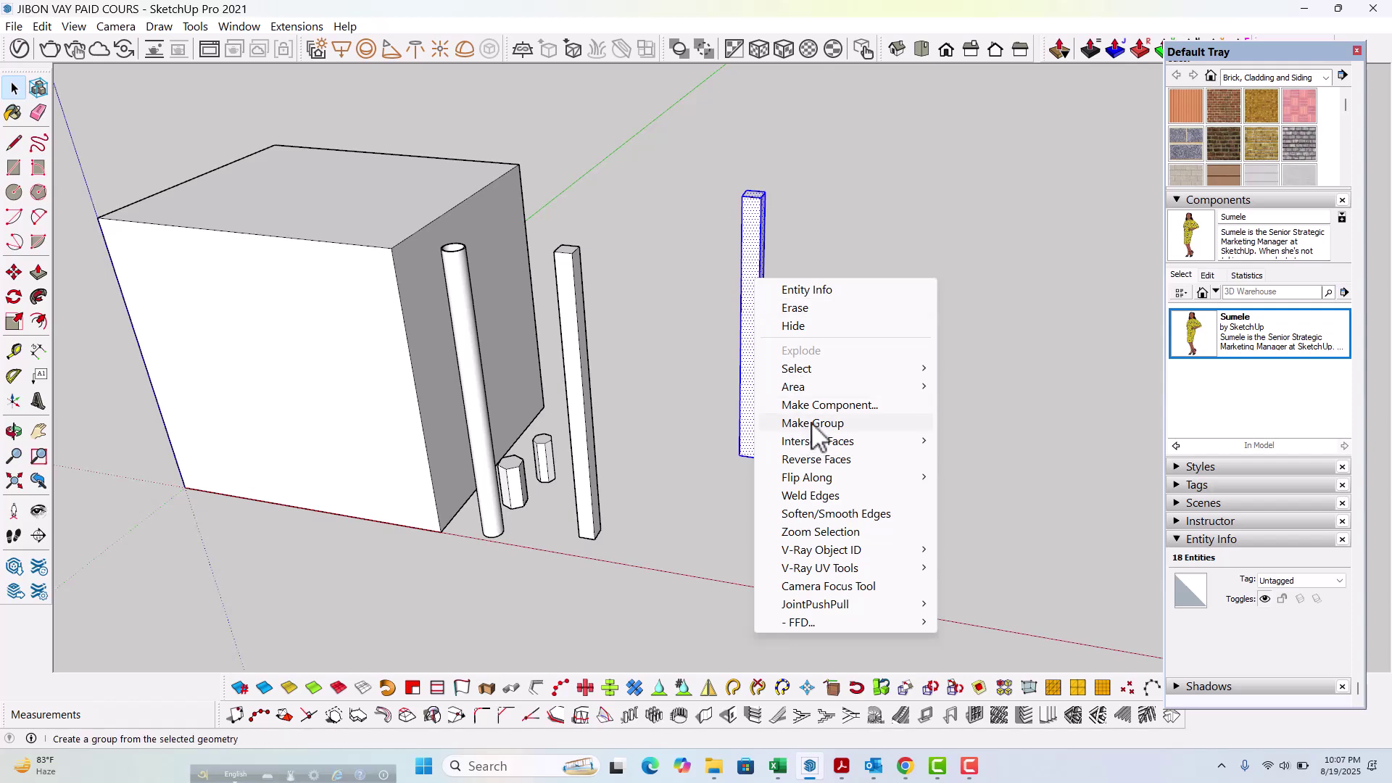
{"action": "left_click", "coordinate": [793, 426]}
Step: Select all connected geometry of the rectangular post near the prisms, make it a group, and deselect it
{"action": "scroll", "coordinate": [576, 311], "scroll_direction": "up", "scroll_amount": 2}
{"action": "triple_click", "coordinate": [596, 301]}
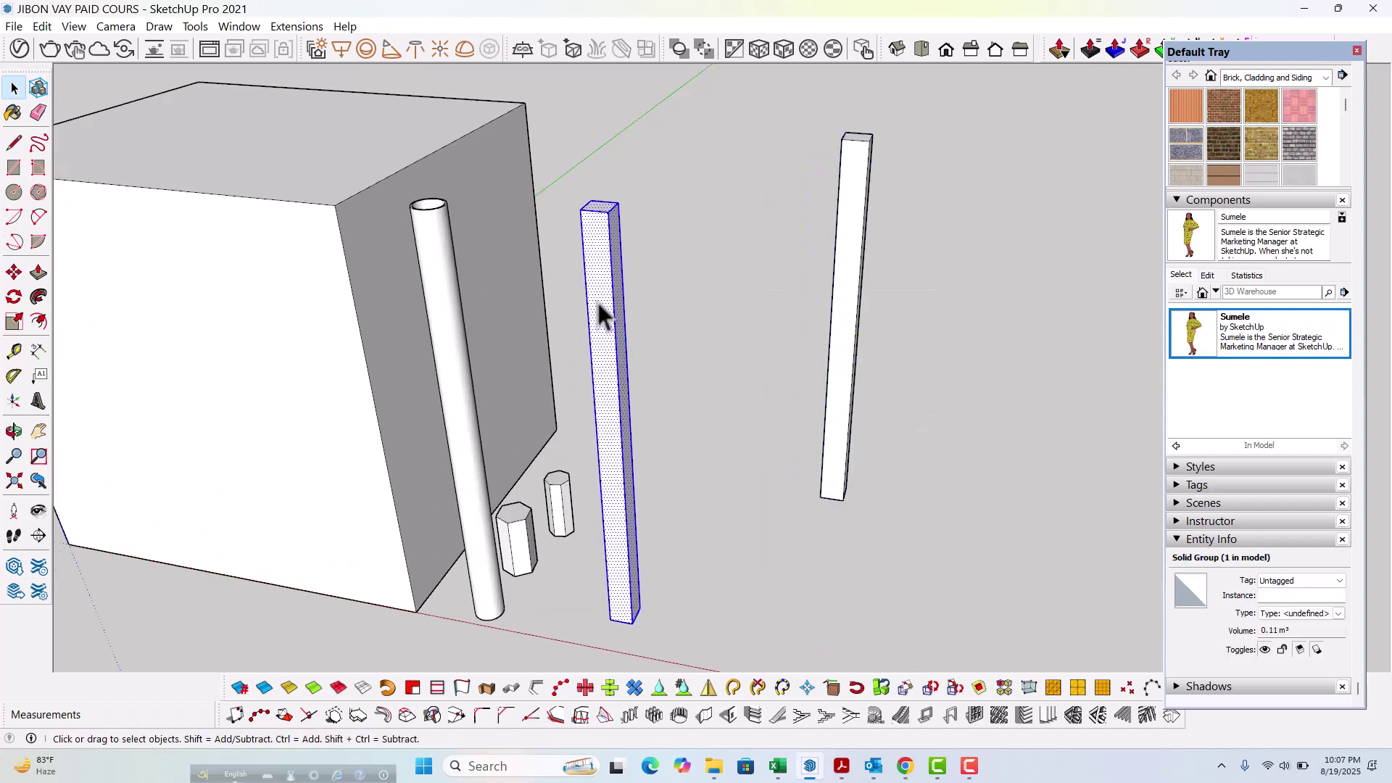
{"action": "right_click", "coordinate": [596, 300]}
{"action": "left_click", "coordinate": [672, 446]}
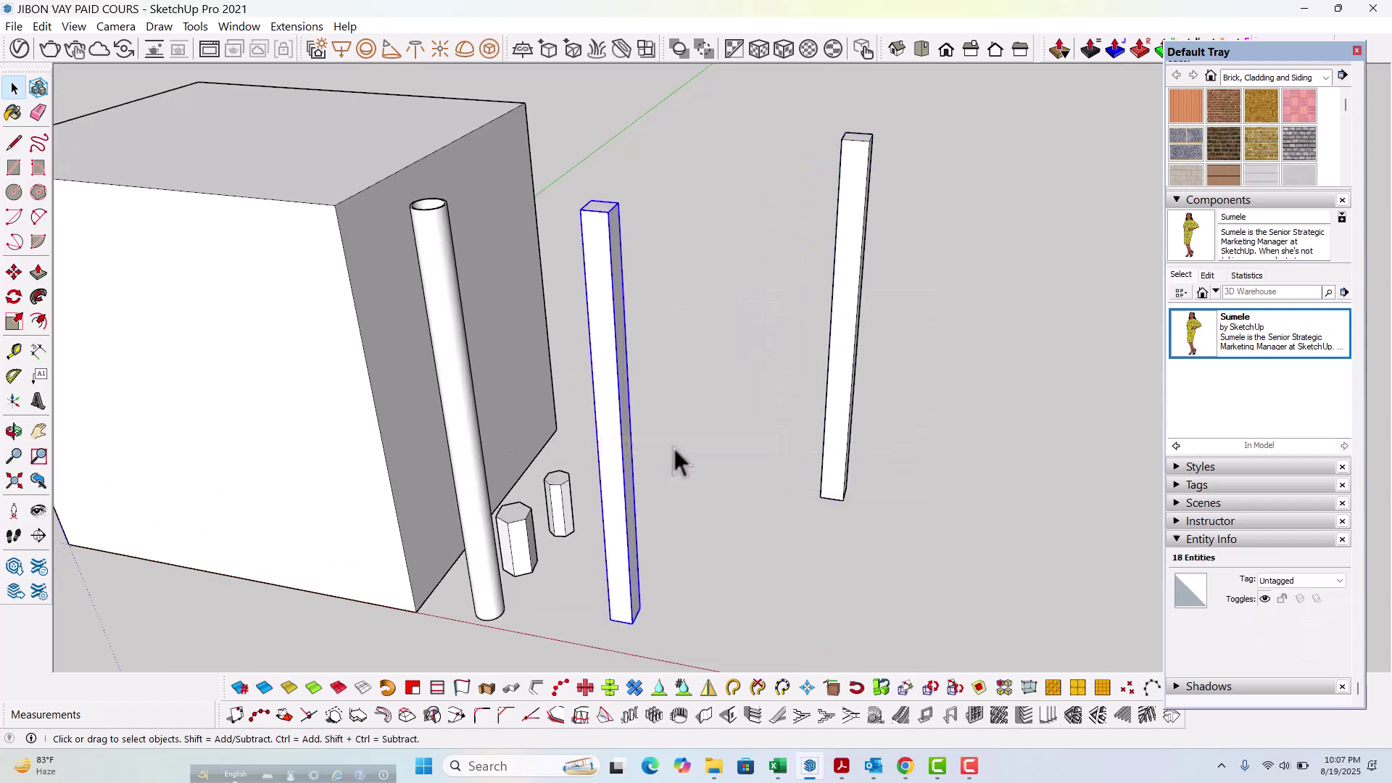
{"action": "left_click", "coordinate": [683, 389]}
{"action": "left_click", "coordinate": [611, 364]}
Step: Draw a two-point arc on the ground between the base corners of the two posts, with a bulge of about 263 mm
{"action": "middle_click_drag", "start_coordinate": [611, 364], "coordinate": [193, 448]}
{"action": "middle_click_drag", "start_coordinate": [782, 451], "coordinate": [429, 446]}
{"action": "scroll", "coordinate": [572, 442], "scroll_direction": "up", "scroll_amount": 3}
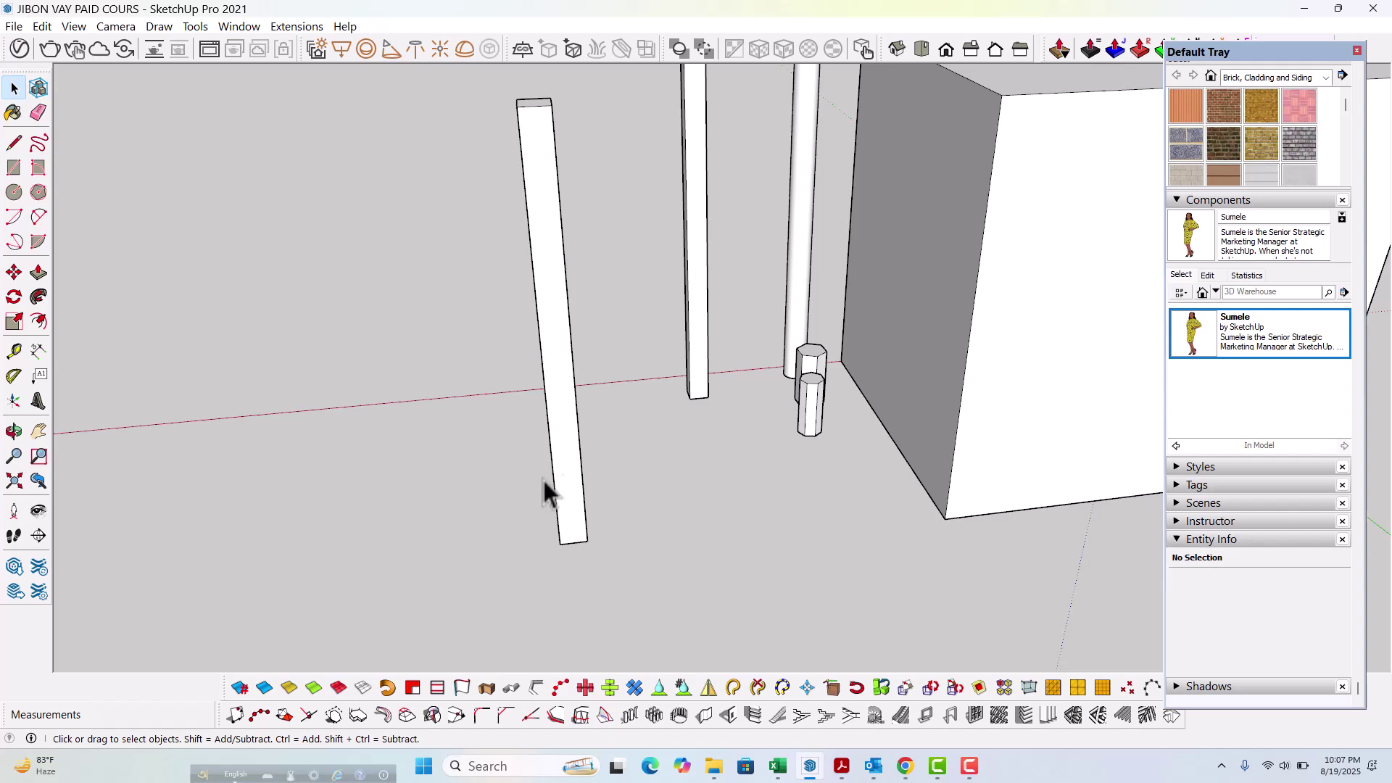
{"action": "left_click", "coordinate": [39, 217]}
{"action": "scroll", "coordinate": [622, 414], "scroll_direction": "up", "scroll_amount": 5}
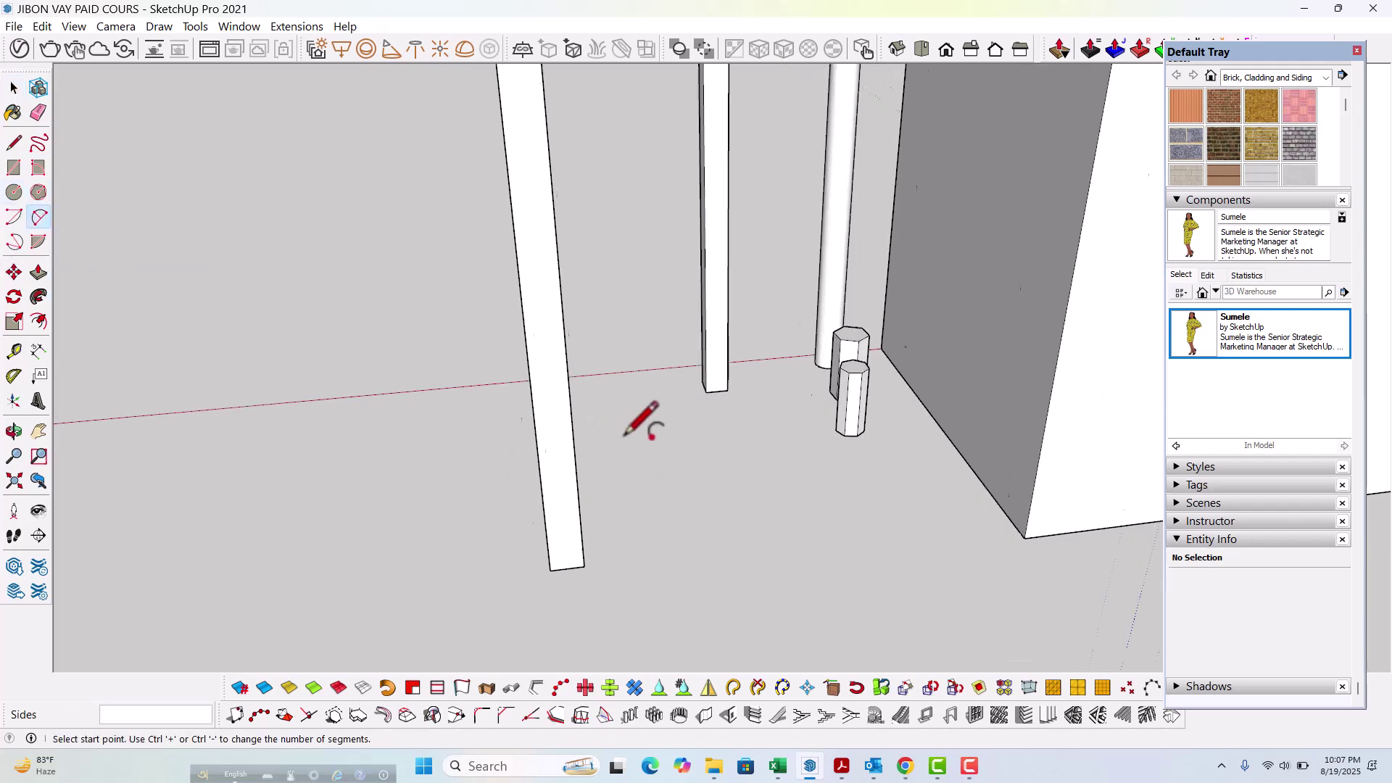
{"action": "left_click", "coordinate": [722, 384]}
{"action": "scroll", "coordinate": [732, 474], "scroll_direction": "down", "scroll_amount": 4}
{"action": "middle_click_drag", "start_coordinate": [730, 489], "coordinate": [569, 525]}
{"action": "scroll", "coordinate": [569, 528], "scroll_direction": "up", "scroll_amount": 4}
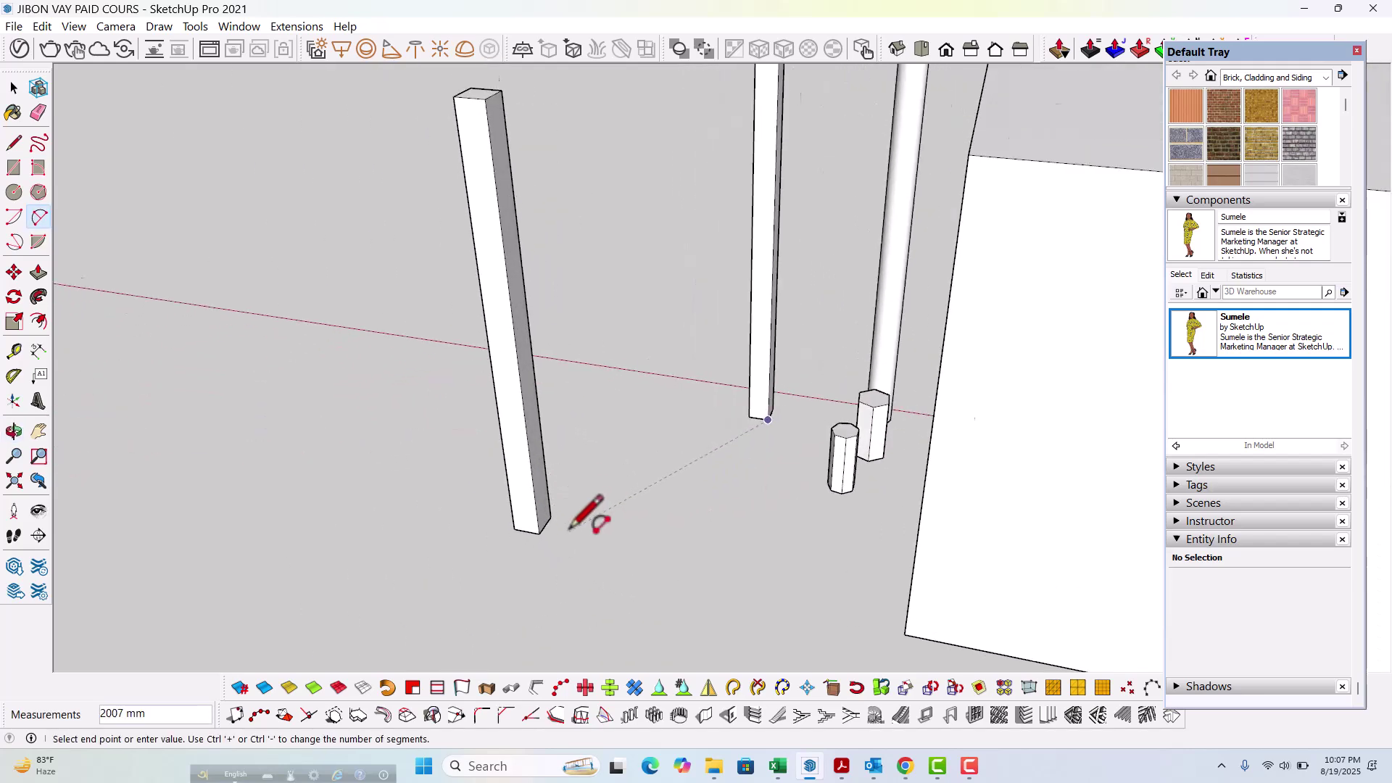
{"action": "left_click", "coordinate": [537, 534]}
{"action": "scroll", "coordinate": [691, 485], "scroll_direction": "up", "scroll_amount": 3}
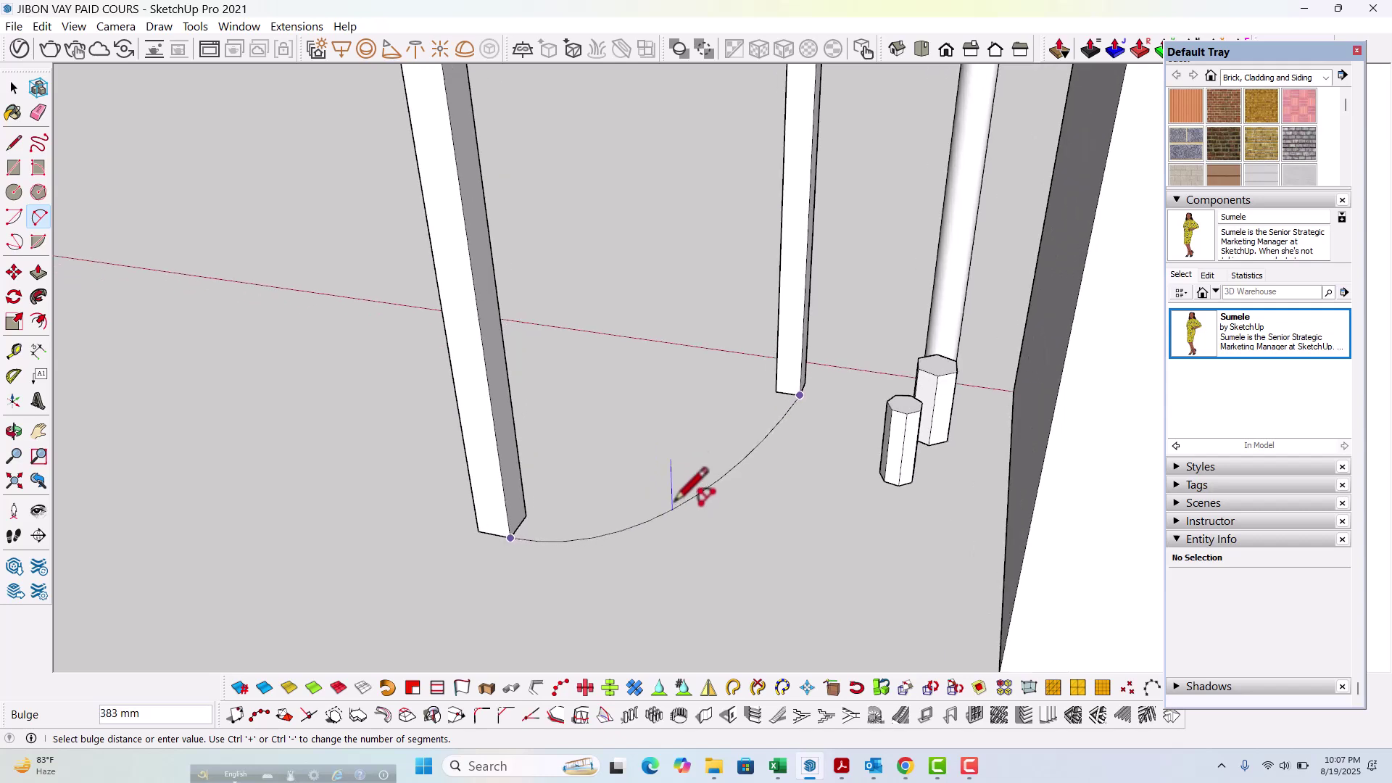
{"action": "left_click", "coordinate": [701, 479]}
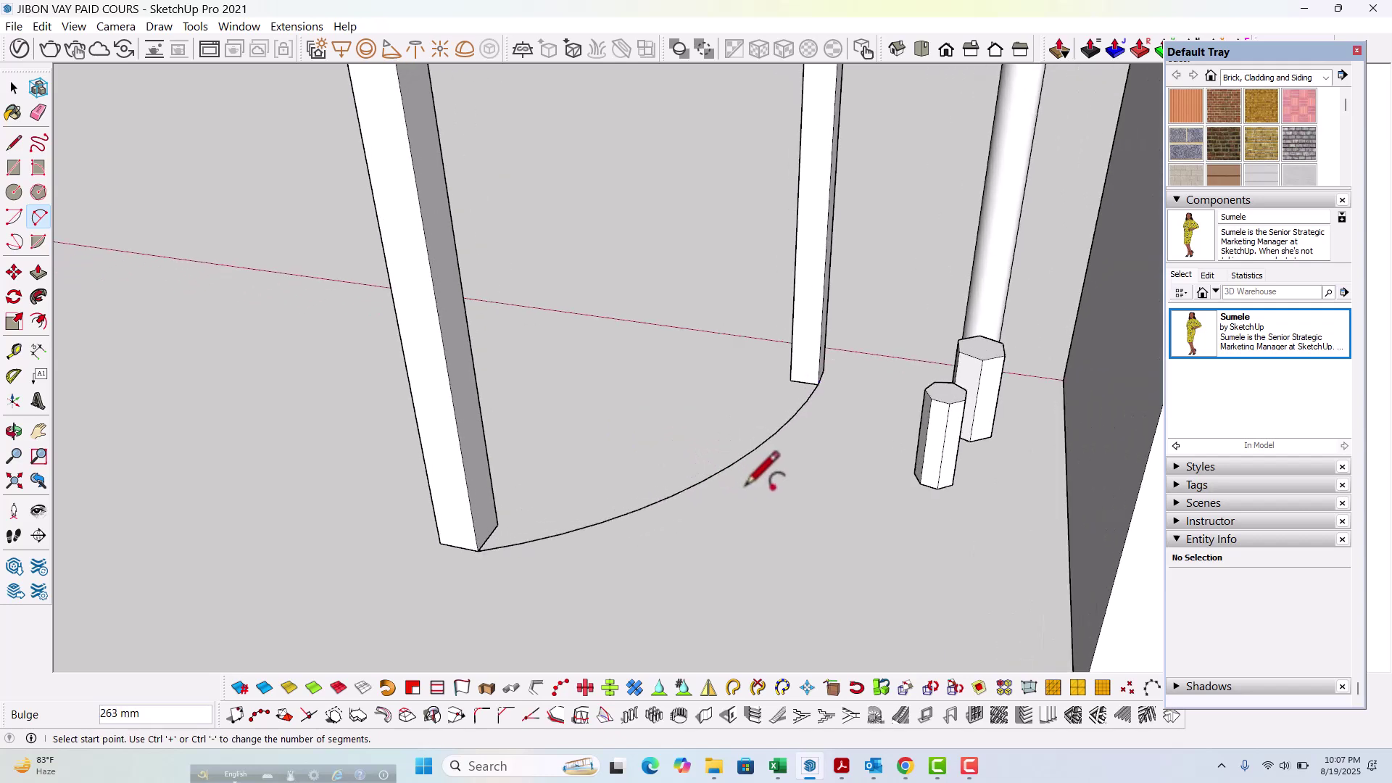
Step: Offset the arc between the posts inward to make a second, parallel arc for the wall thickness
{"action": "scroll", "coordinate": [685, 482], "scroll_direction": "up", "scroll_amount": 1}
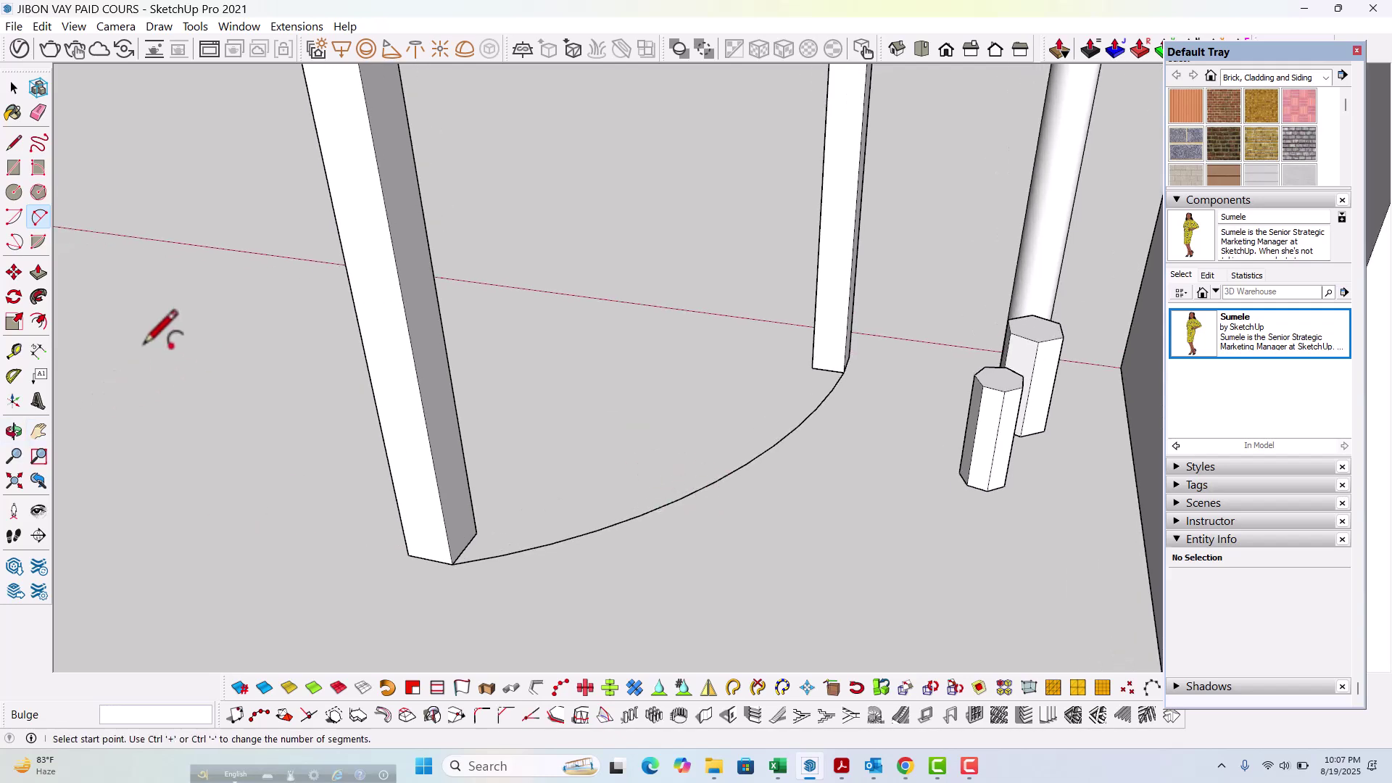
{"action": "left_click", "coordinate": [39, 321]}
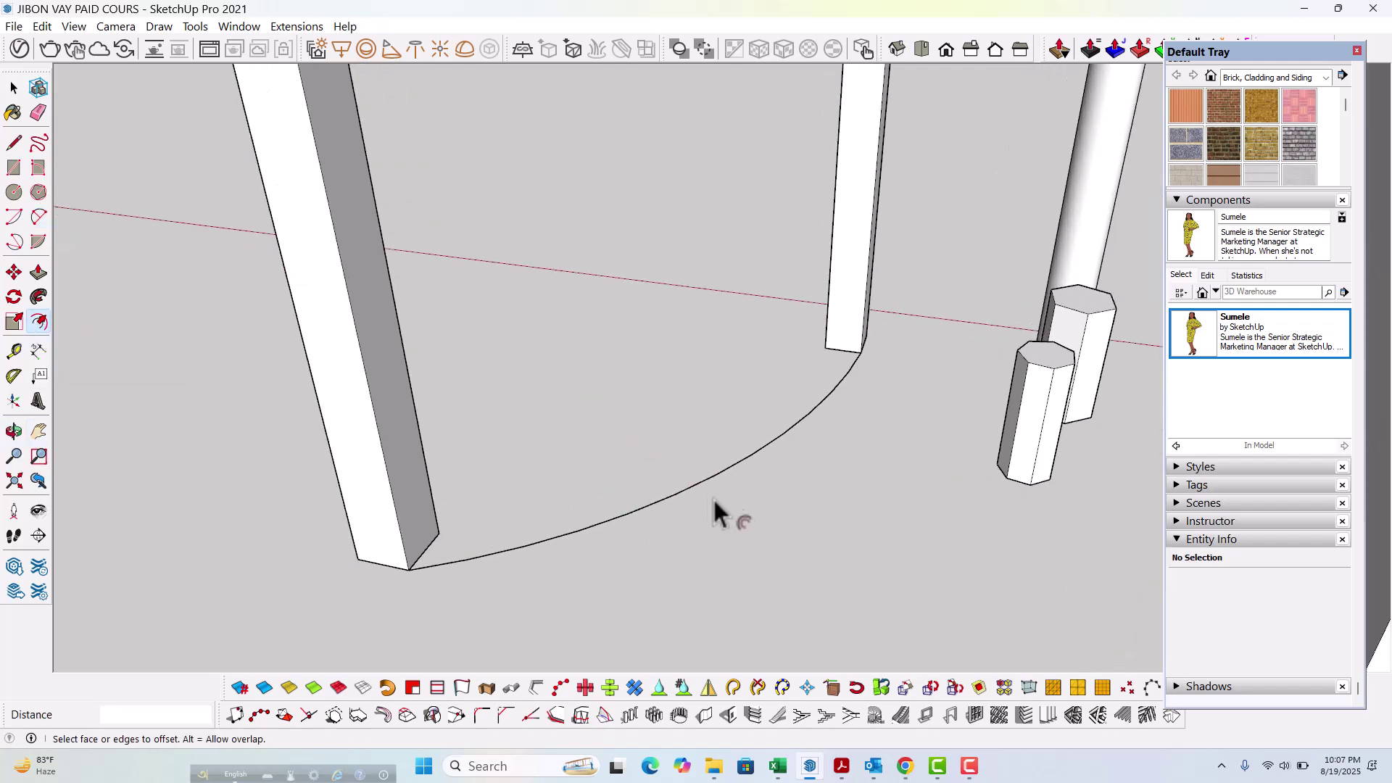
{"action": "left_click", "coordinate": [699, 481]}
{"action": "scroll", "coordinate": [689, 483], "scroll_direction": "up", "scroll_amount": 1}
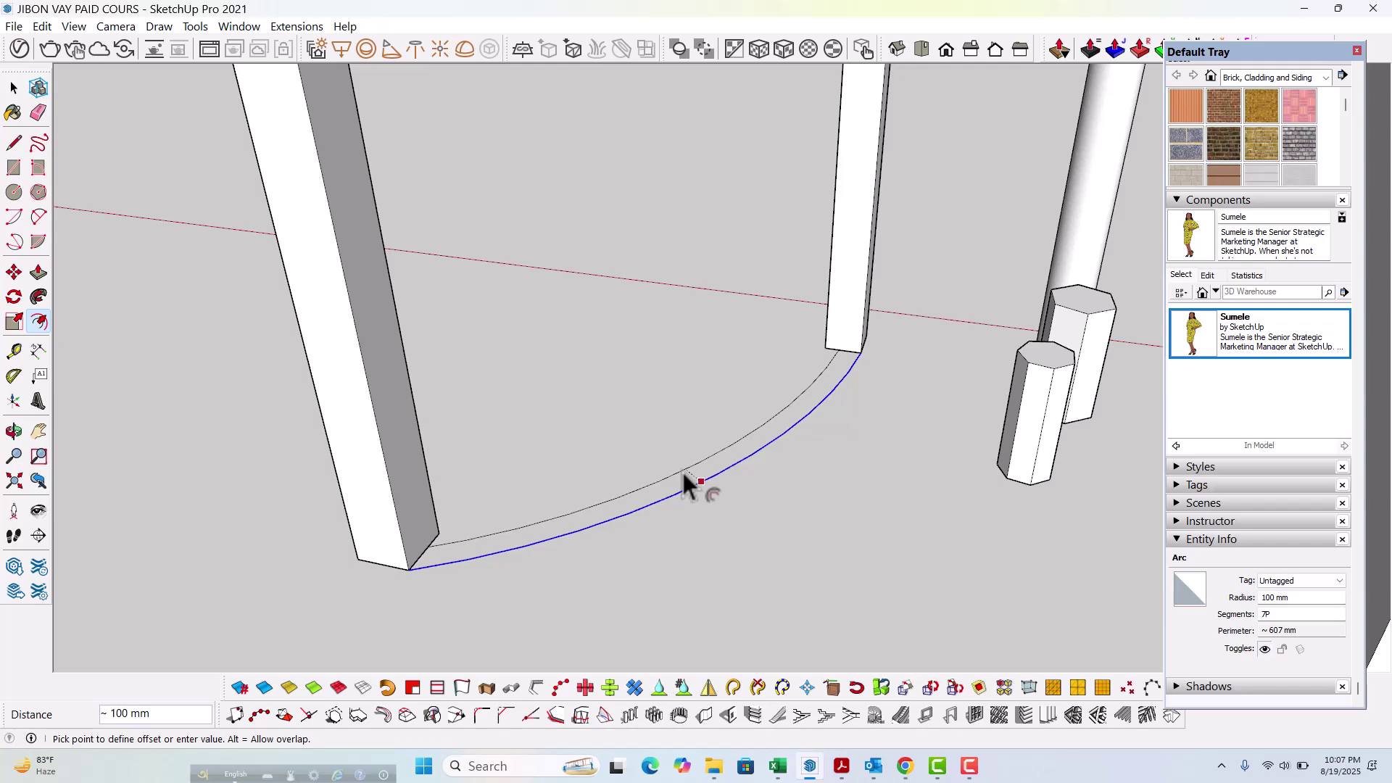
{"action": "type", "text": "1"}
{"action": "key", "text": "Return"}
{"action": "key", "text": "space"}
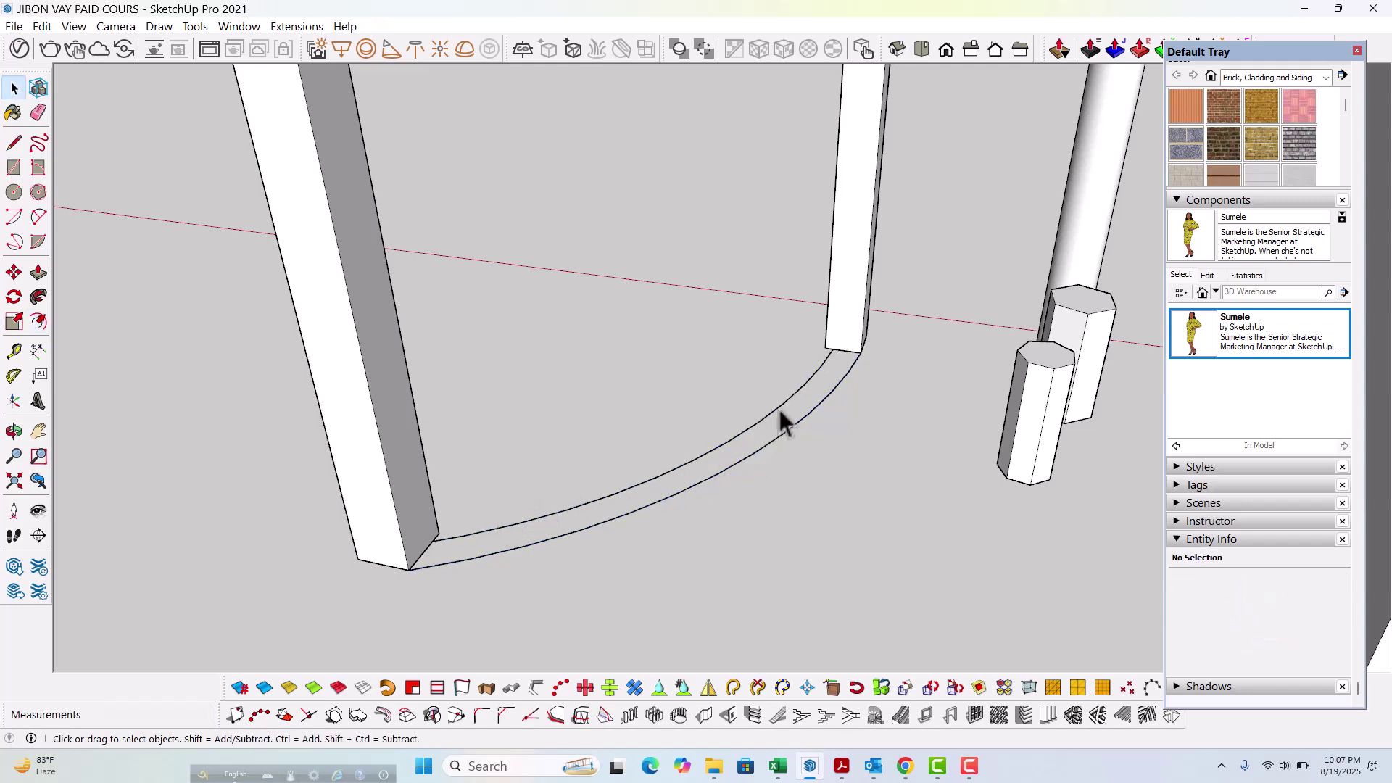
Step: Close both ends of the two parallel arcs with lines along the post bases to form a curved strip face
{"action": "scroll", "coordinate": [833, 363], "scroll_direction": "up", "scroll_amount": 4}
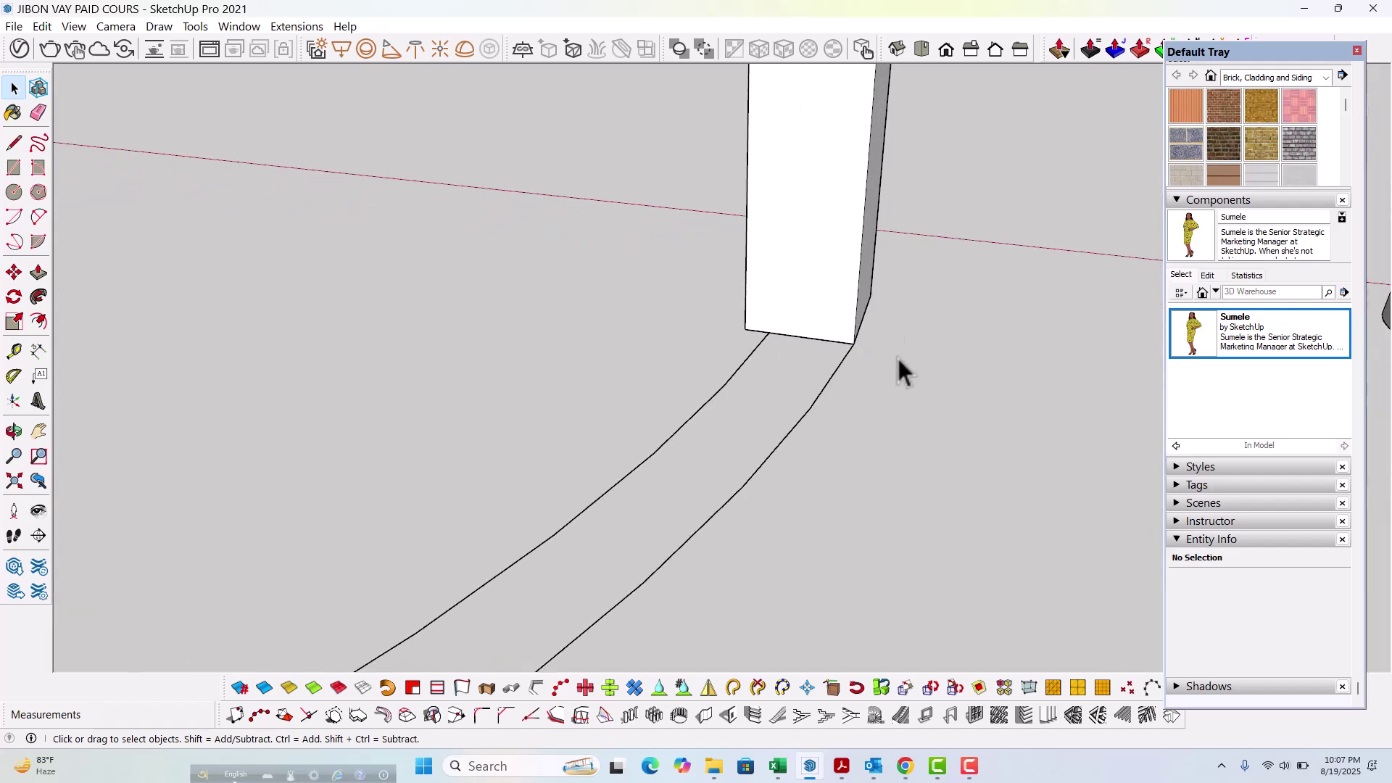
{"action": "key", "text": "l"}
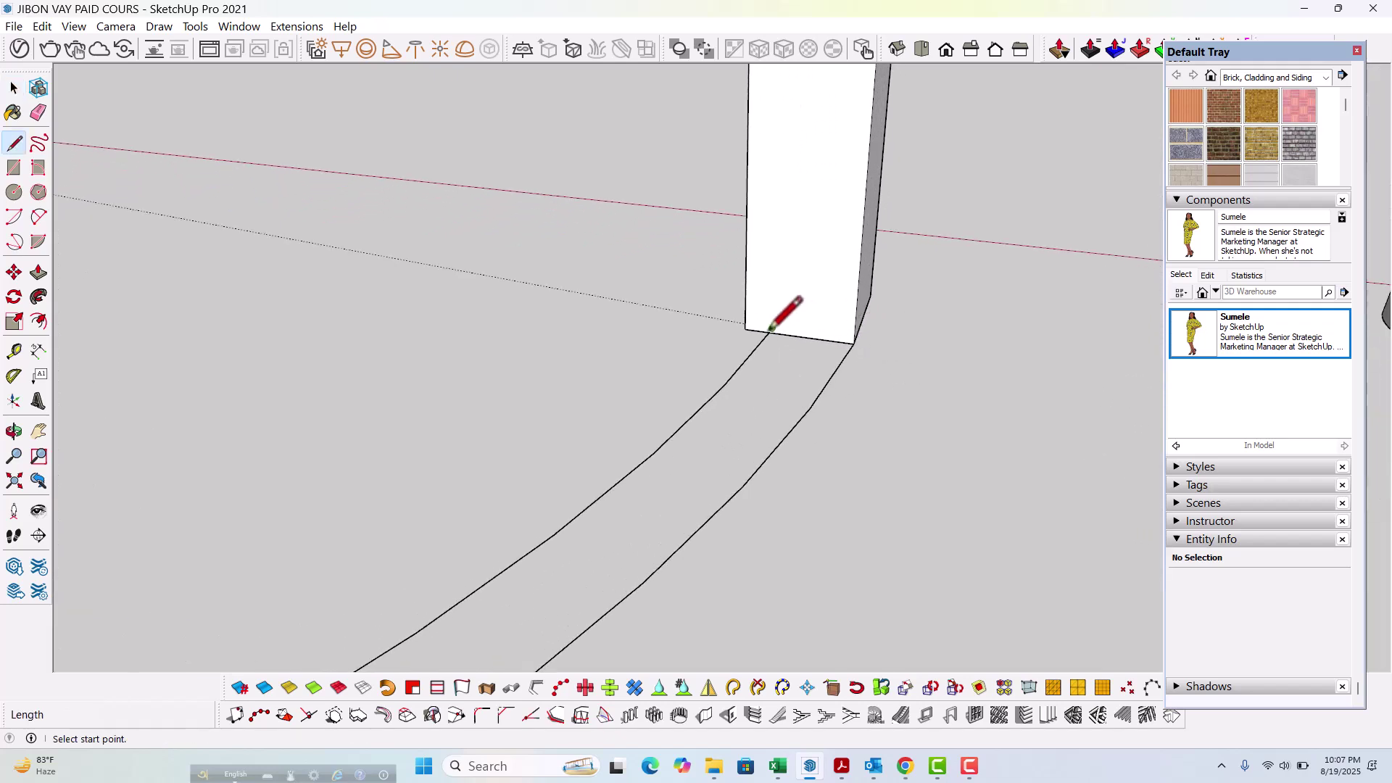
{"action": "left_click", "coordinate": [775, 333]}
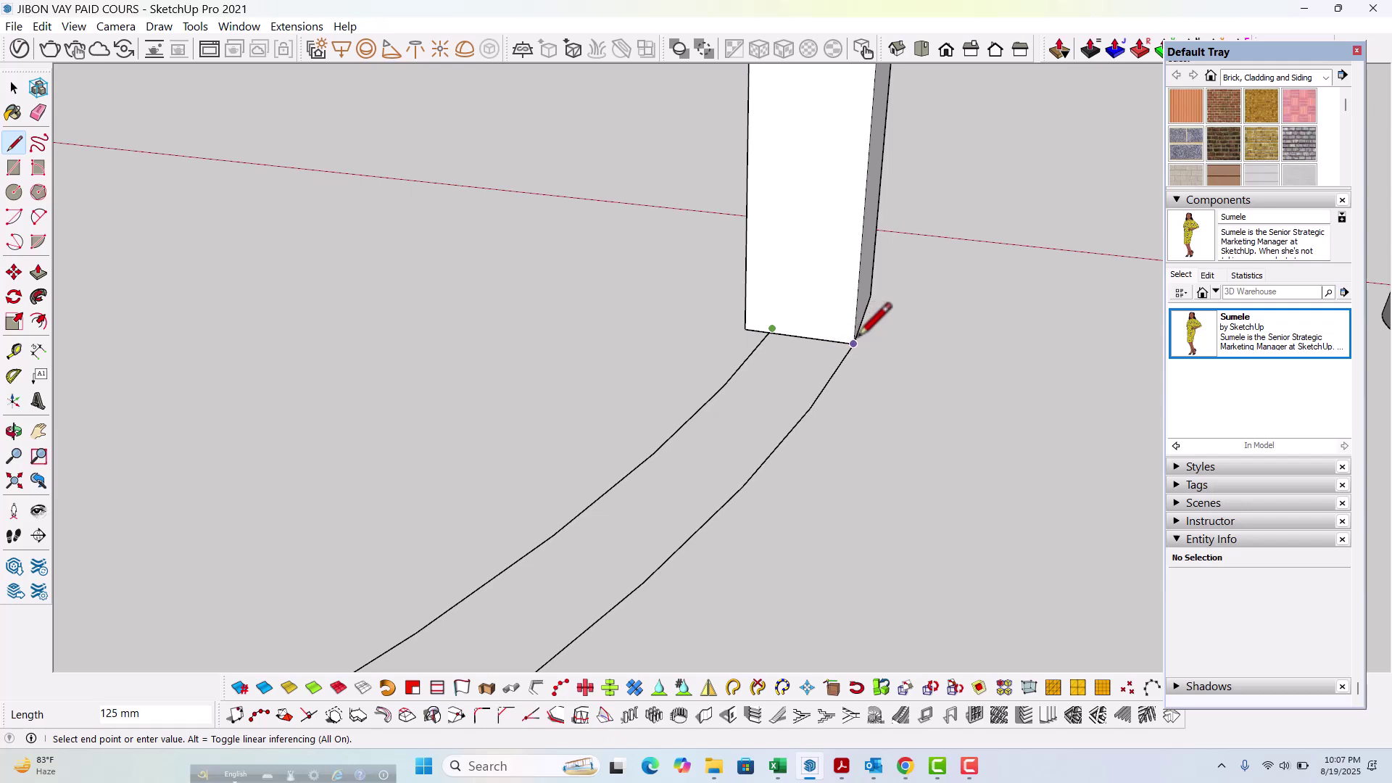
{"action": "left_click", "coordinate": [857, 339]}
{"action": "scroll", "coordinate": [907, 337], "scroll_direction": "down", "scroll_amount": 3}
{"action": "key", "text": "Escape"}
{"action": "scroll", "coordinate": [876, 392], "scroll_direction": "down", "scroll_amount": 4}
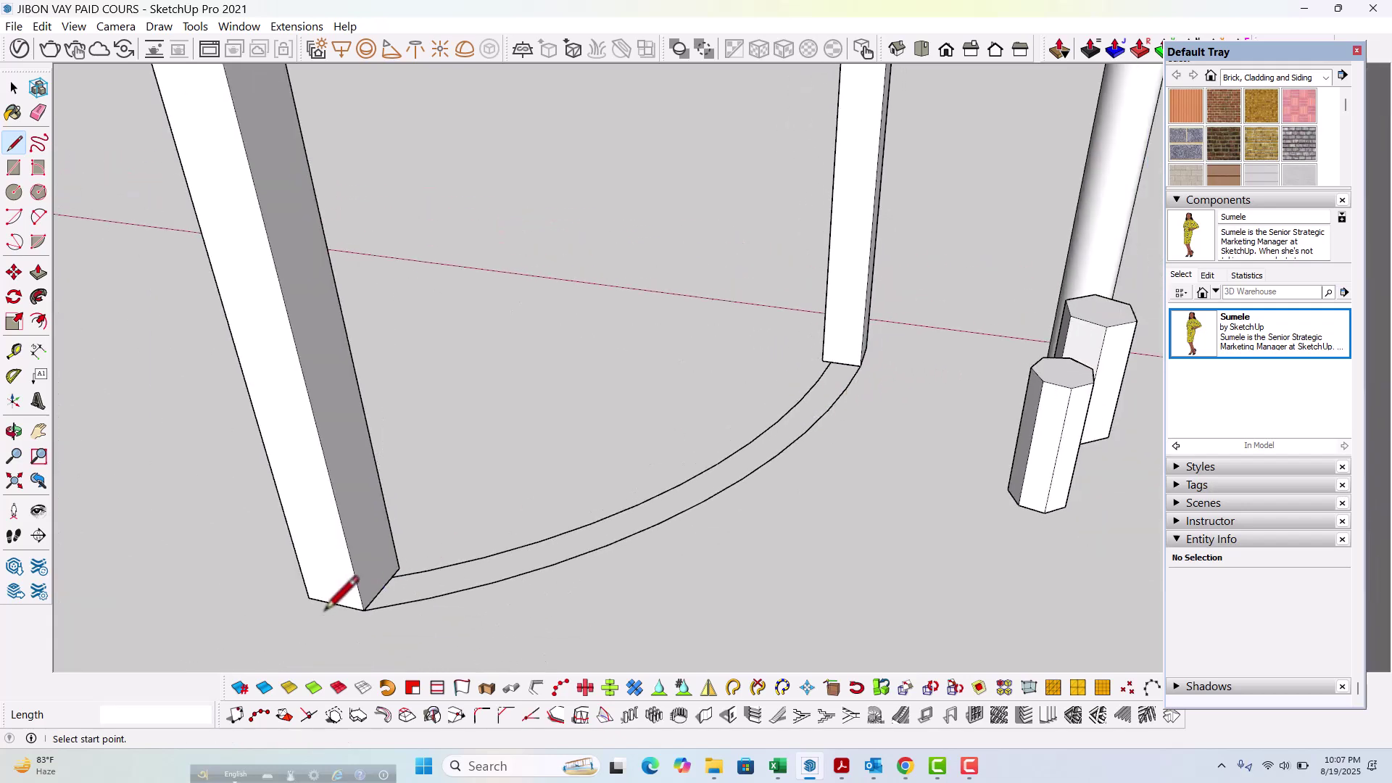
{"action": "scroll", "coordinate": [341, 599], "scroll_direction": "up", "scroll_amount": 1}
{"action": "left_click", "coordinate": [401, 573]}
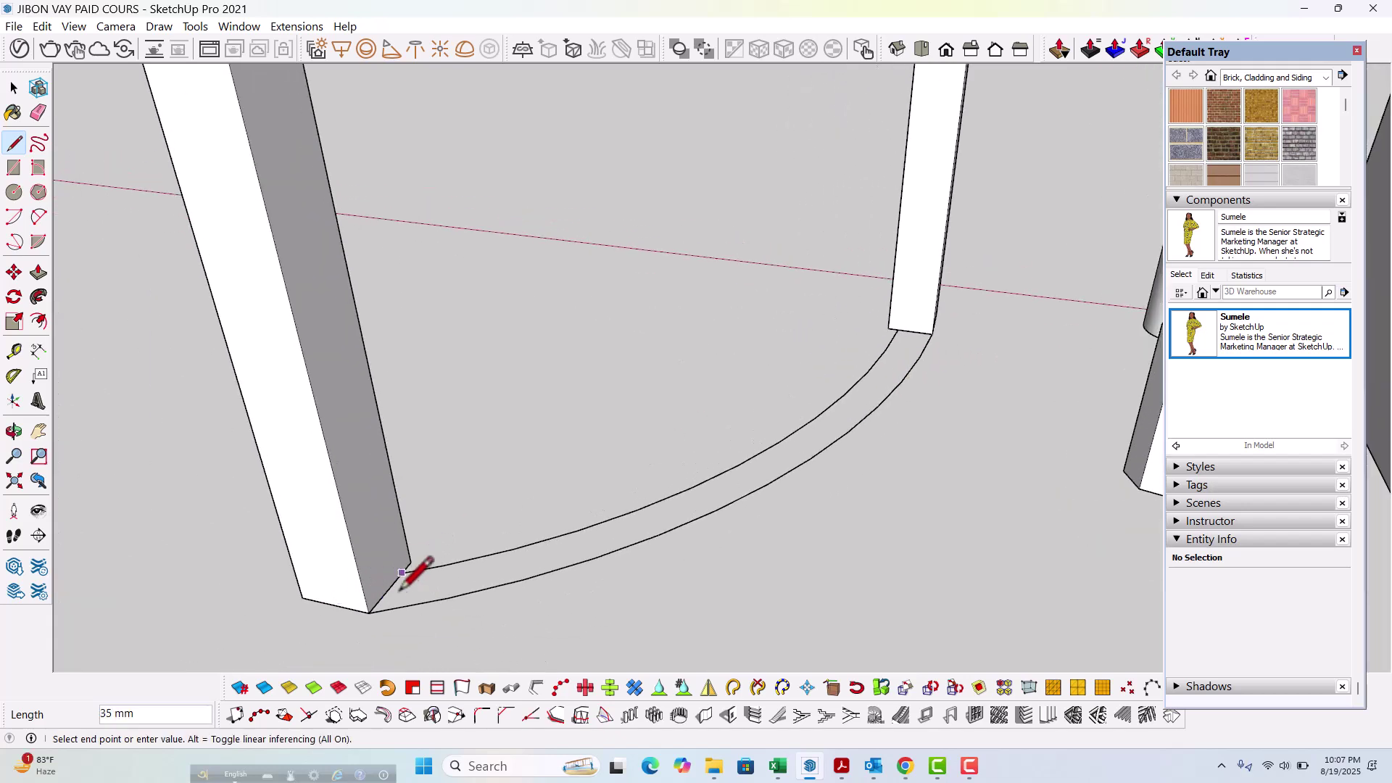
{"action": "left_click", "coordinate": [369, 612]}
{"action": "key", "text": "space"}
Step: Extrude the curved strip between the posts upward, level with the posts' tops
{"action": "scroll", "coordinate": [590, 561], "scroll_direction": "down", "scroll_amount": 1}
{"action": "scroll", "coordinate": [639, 588], "scroll_direction": "up", "scroll_amount": 1}
{"action": "key", "text": "p"}
{"action": "left_click", "coordinate": [638, 552]}
{"action": "scroll", "coordinate": [638, 533], "scroll_direction": "down", "scroll_amount": 4}
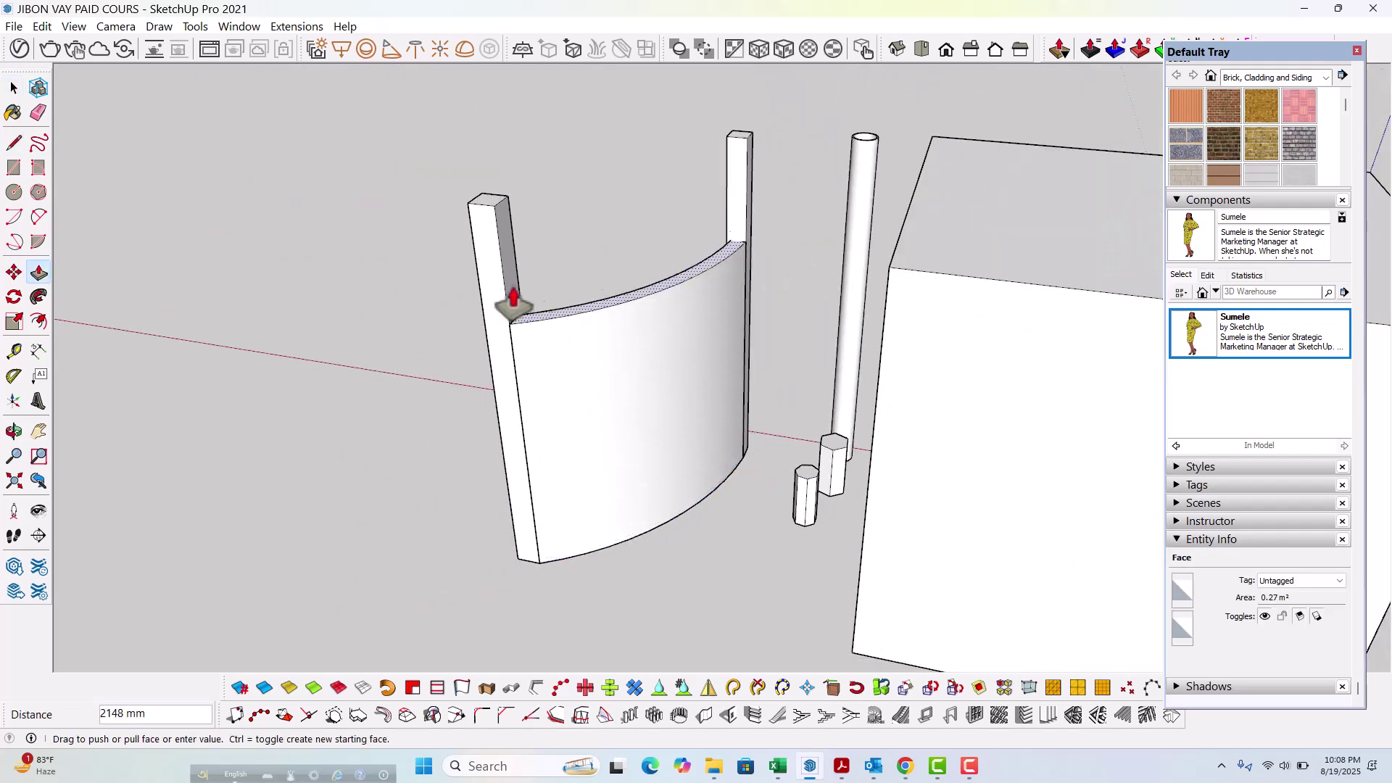
{"action": "left_click", "coordinate": [495, 207]}
{"action": "key", "text": "space"}
Step: Select all connected geometry of the curved wall between the posts and make it a group
{"action": "scroll", "coordinate": [599, 512], "scroll_direction": "down", "scroll_amount": 3}
{"action": "left_click", "coordinate": [603, 569]}
{"action": "middle_click_drag", "start_coordinate": [603, 571], "coordinate": [589, 615]}
{"action": "double_click", "coordinate": [663, 342]}
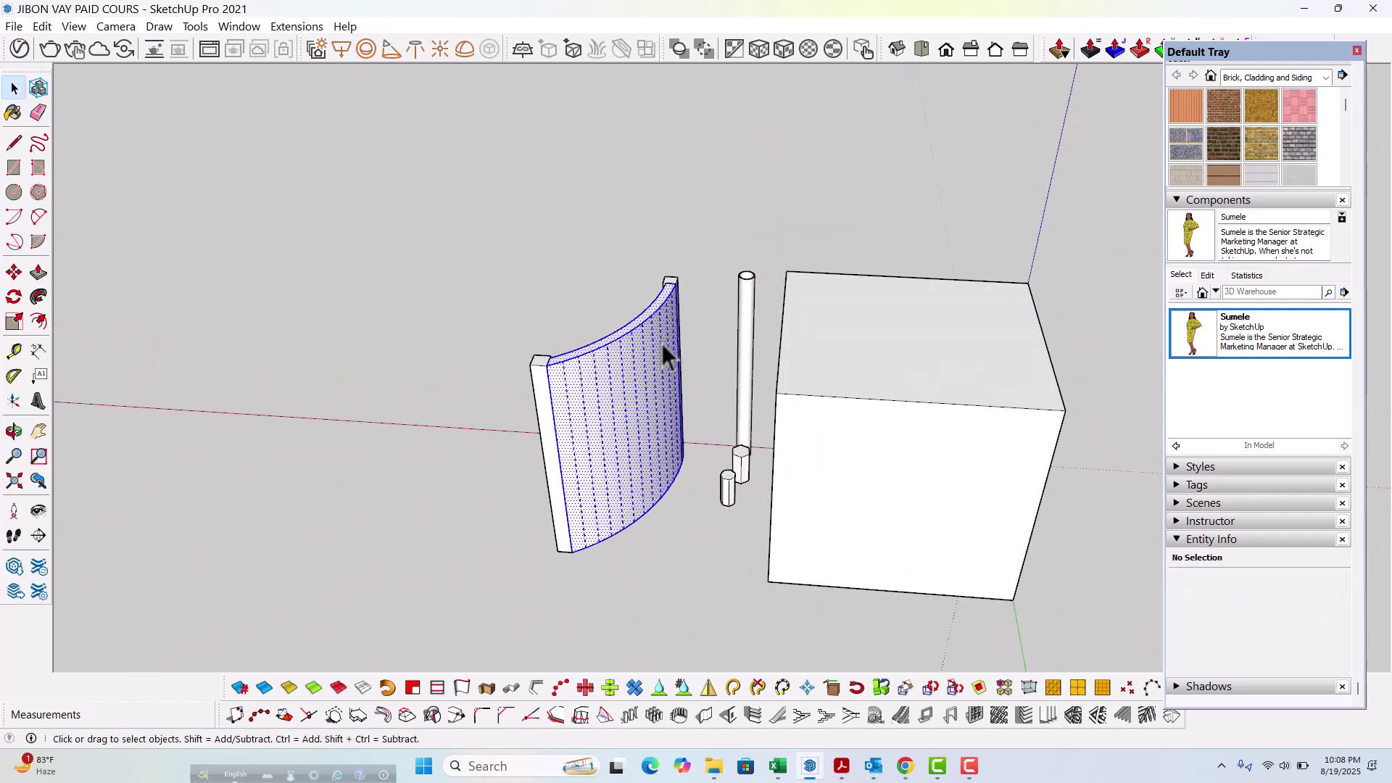
{"action": "right_click", "coordinate": [661, 344]}
{"action": "left_click", "coordinate": [719, 483]}
Step: Draw a three-point arc with a radius of about 1990 mm on the open ground beyond the curved wall
{"action": "middle_click_drag", "start_coordinate": [722, 485], "coordinate": [798, 450]}
{"action": "scroll", "coordinate": [683, 489], "scroll_direction": "down", "scroll_amount": 2}
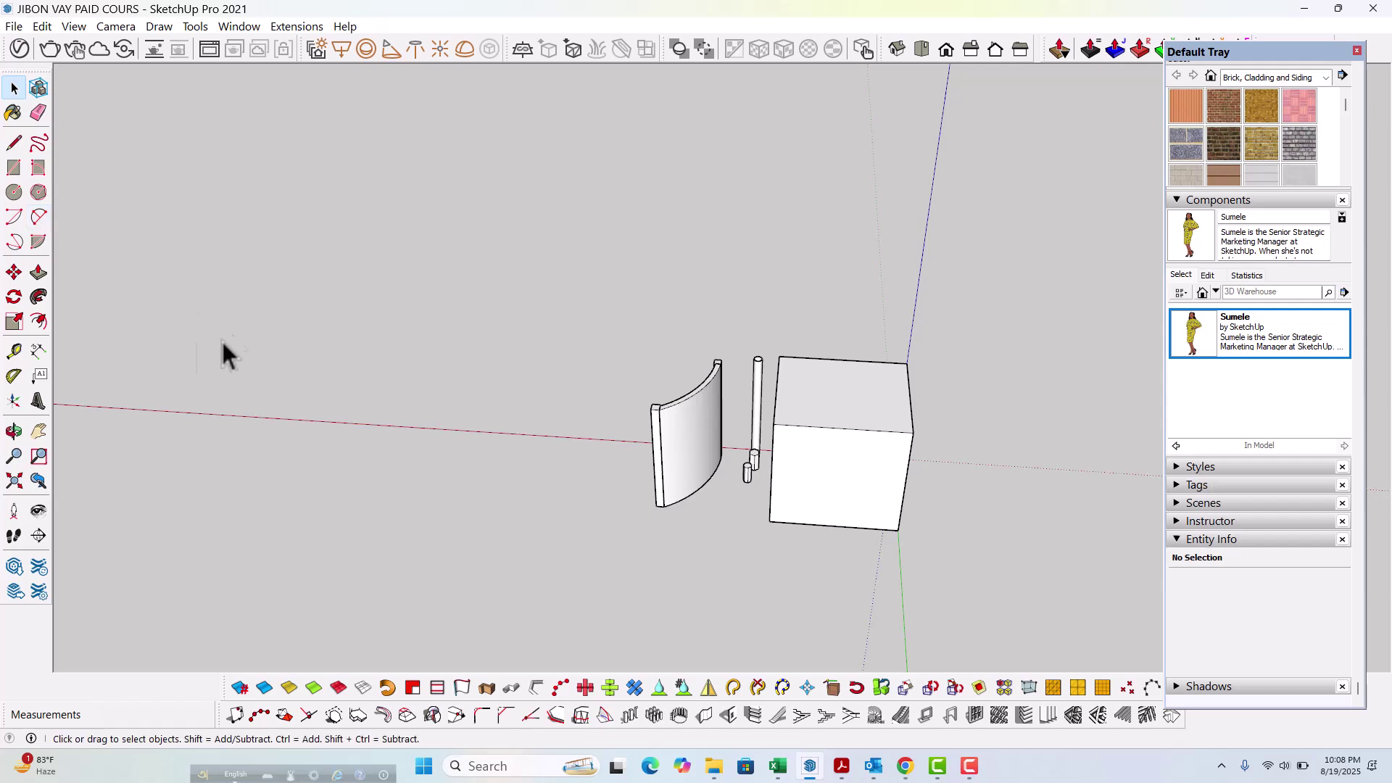
{"action": "left_click", "coordinate": [14, 242]}
{"action": "scroll", "coordinate": [331, 491], "scroll_direction": "up", "scroll_amount": 1}
{"action": "left_click", "coordinate": [392, 436]}
{"action": "left_click", "coordinate": [451, 473]}
{"action": "left_click", "coordinate": [458, 538]}
{"action": "key", "text": "space"}
Step: Offset the new ground arc inward by 250 mm
{"action": "scroll", "coordinate": [356, 509], "scroll_direction": "up", "scroll_amount": 2}
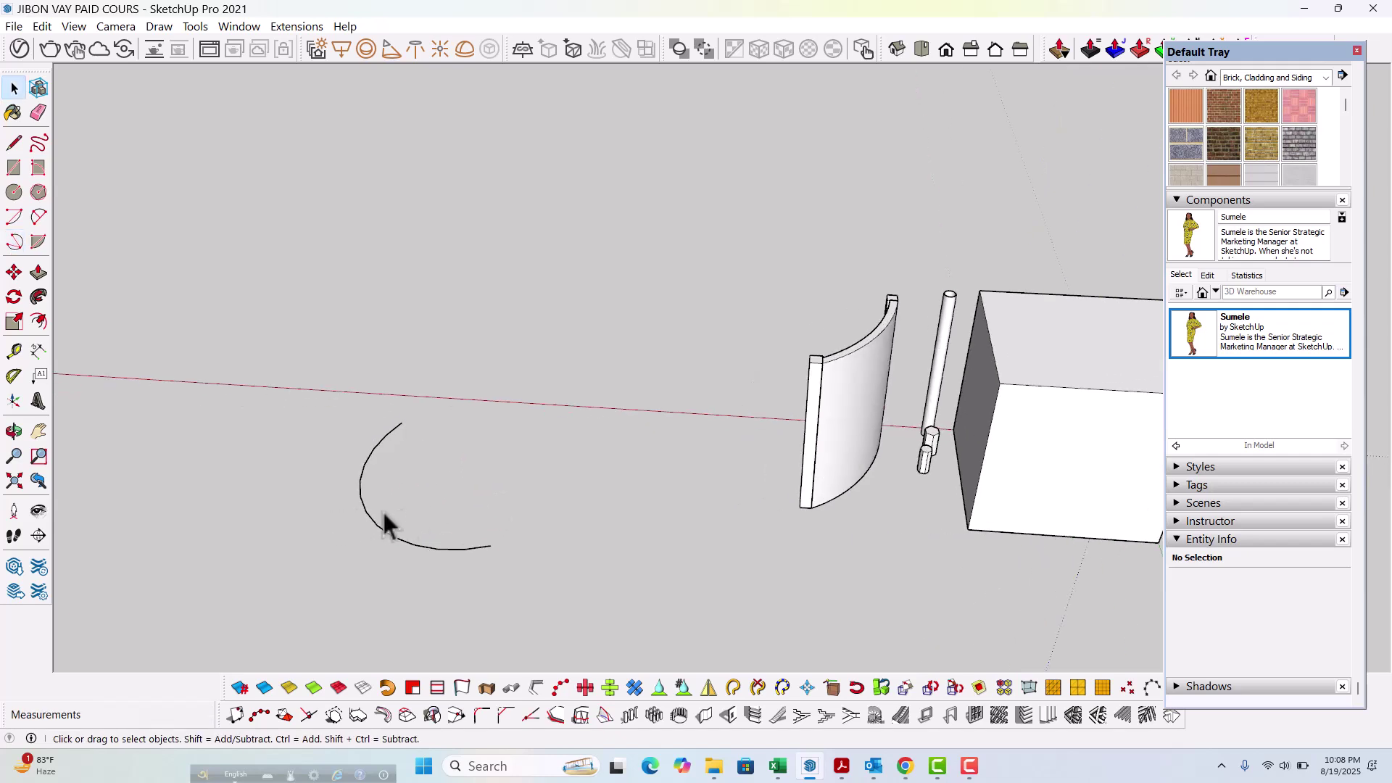
{"action": "key", "text": "f"}
{"action": "scroll", "coordinate": [372, 509], "scroll_direction": "up", "scroll_amount": 1}
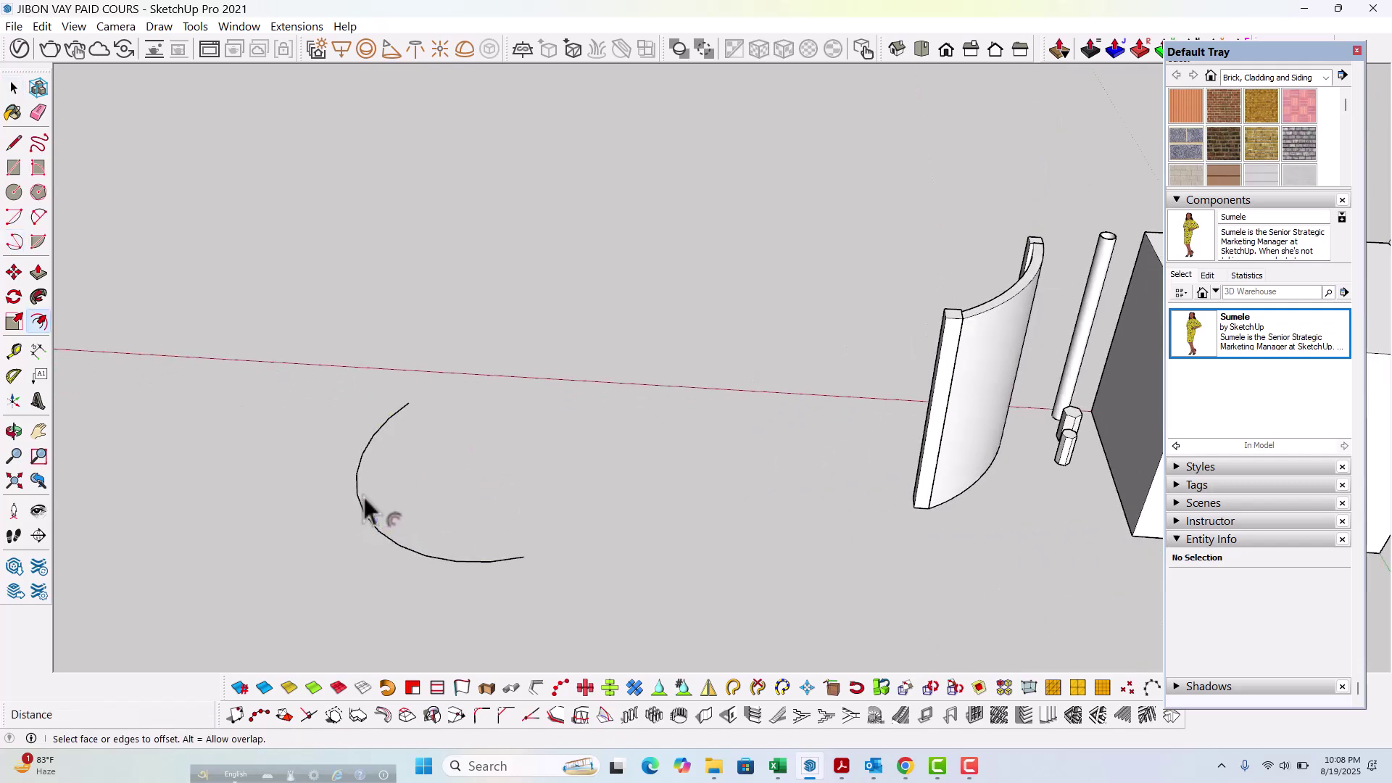
{"action": "left_click", "coordinate": [357, 496]}
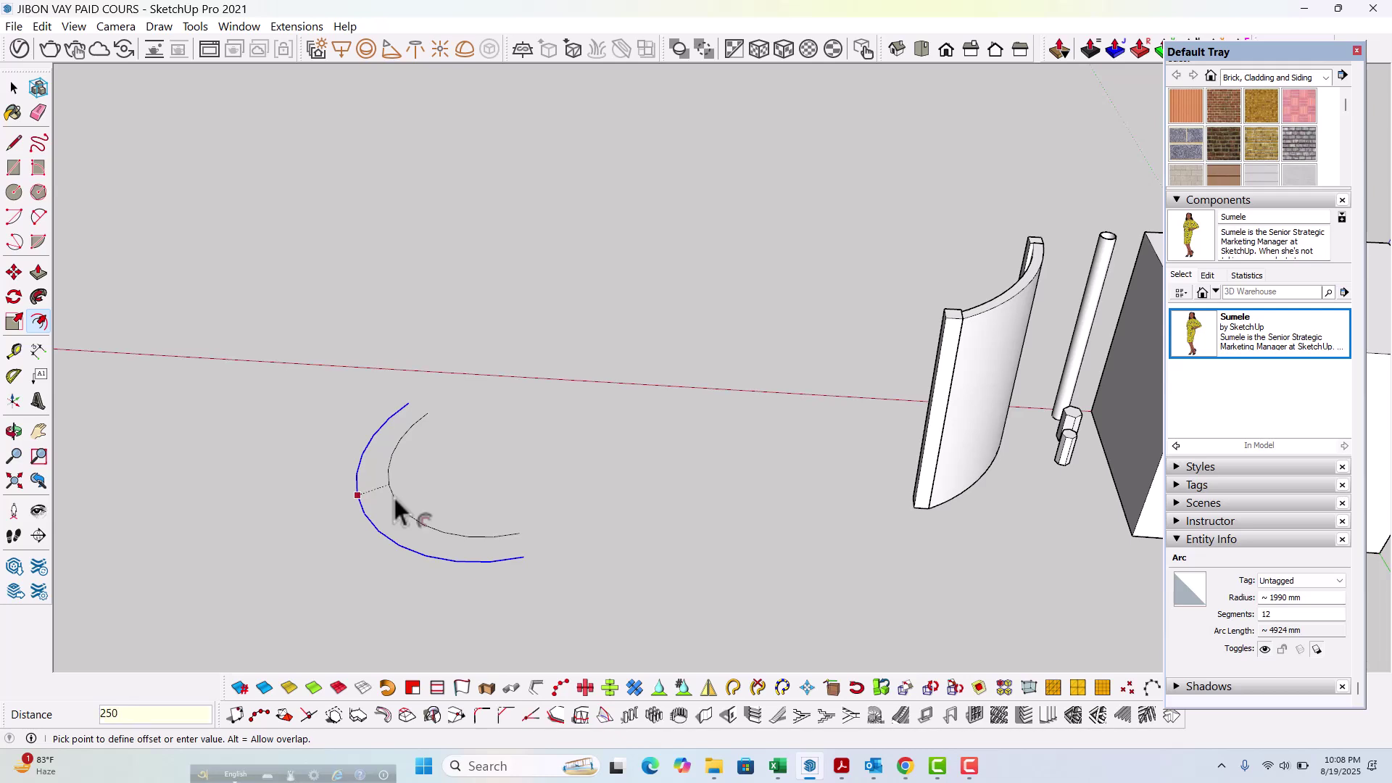
{"action": "key", "text": "Return"}
Step: Close both ends of the offset arcs with short lines to form an arc-shaped face
{"action": "scroll", "coordinate": [409, 403], "scroll_direction": "up", "scroll_amount": 3}
{"action": "key", "text": "l"}
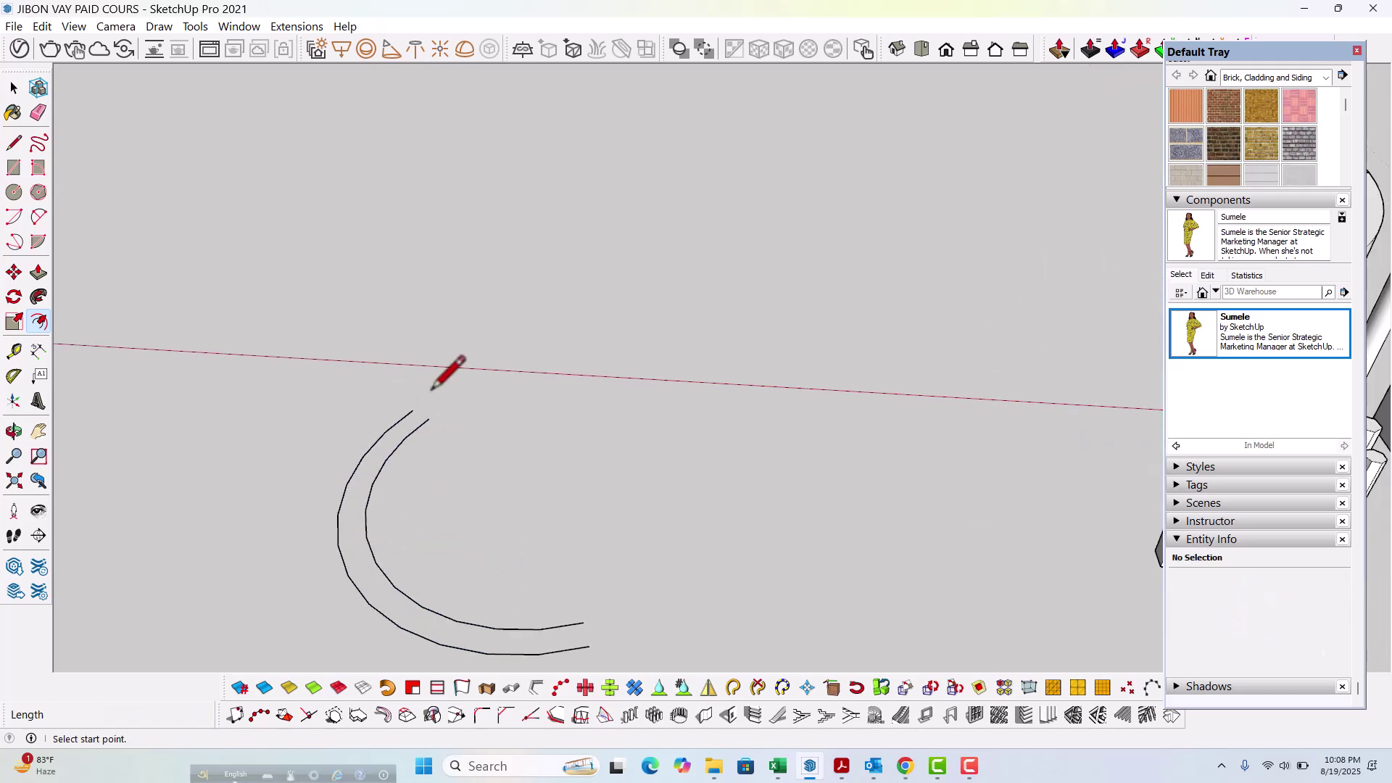
{"action": "left_click", "coordinate": [413, 411]}
{"action": "left_click", "coordinate": [428, 418]}
{"action": "middle_click_drag", "start_coordinate": [461, 414], "coordinate": [551, 547]}
{"action": "left_click", "coordinate": [555, 562]}
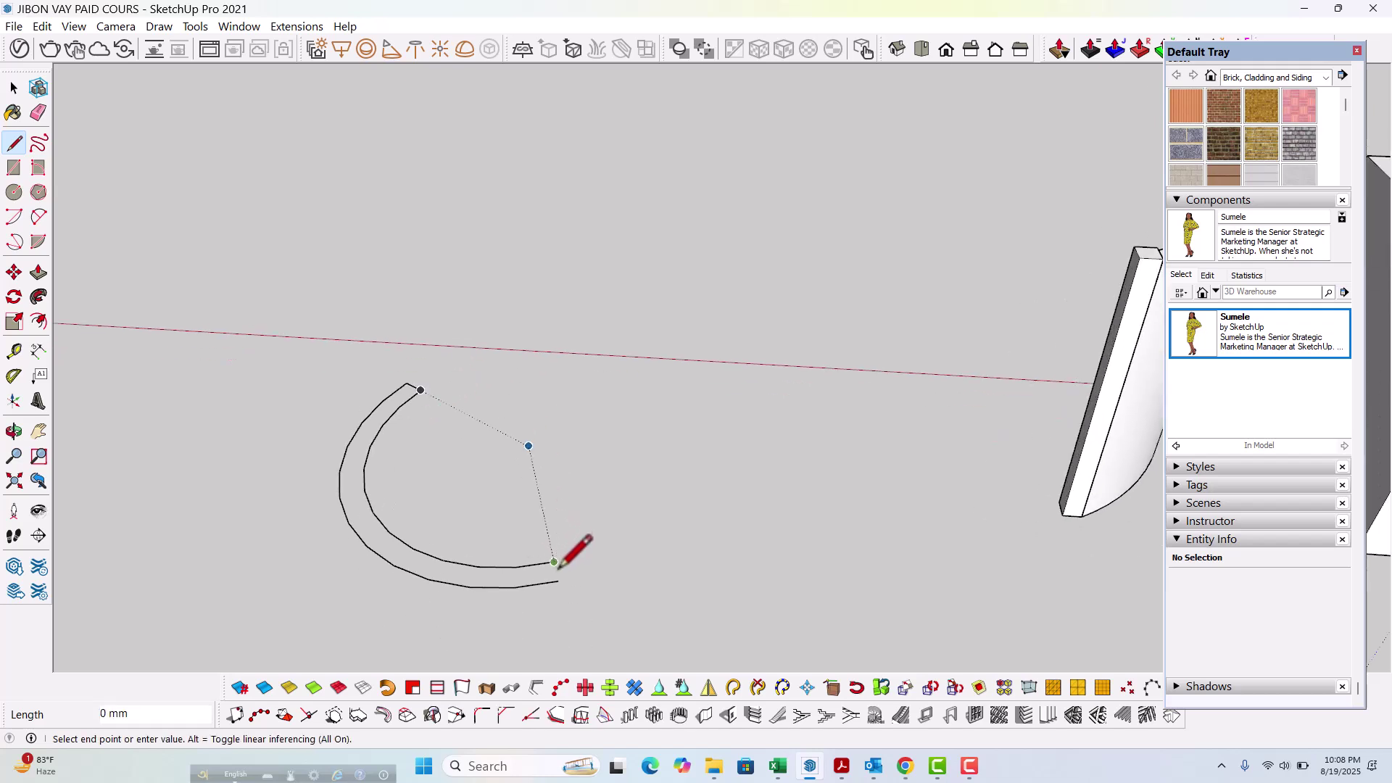
{"action": "left_click", "coordinate": [558, 580]}
{"action": "key", "text": "space"}
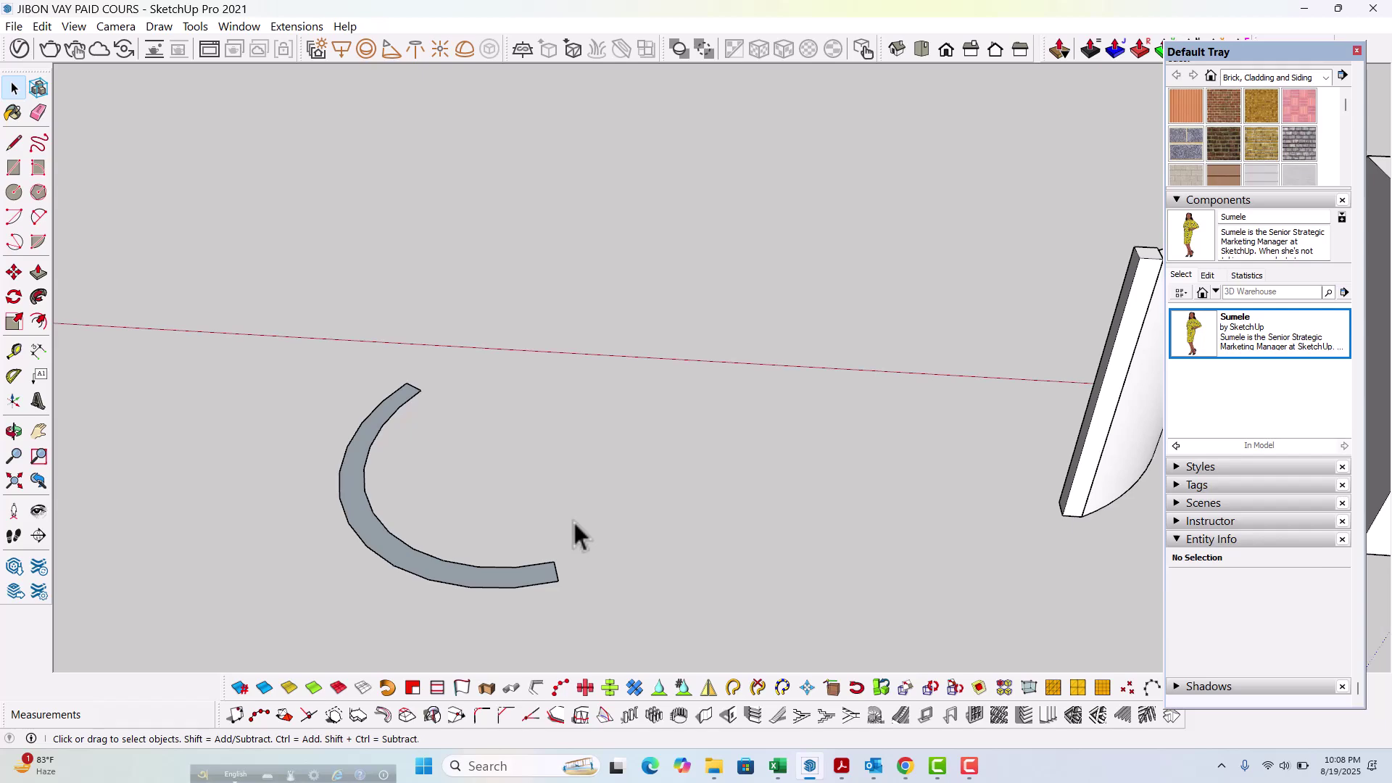
Step: Extrude the arc-shaped face upward to roughly the height of the neighbouring curved wall
{"action": "key", "text": "p"}
{"action": "left_click", "coordinate": [460, 580]}
{"action": "scroll", "coordinate": [432, 512], "scroll_direction": "down", "scroll_amount": 4}
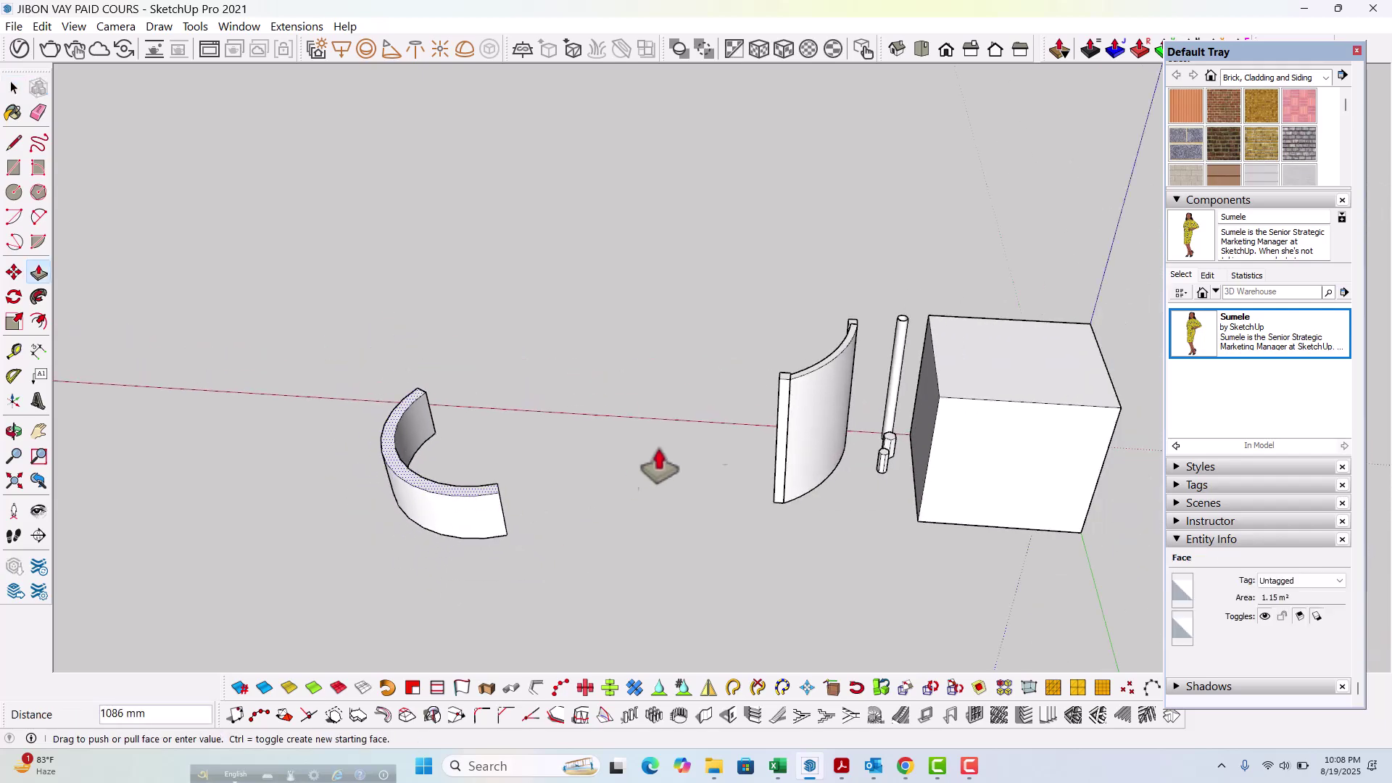
{"action": "left_click", "coordinate": [770, 395]}
{"action": "key", "text": "space"}
Step: Select all connected geometry of the freestanding curved wall, make it a group, and deselect it
{"action": "middle_click_drag", "start_coordinate": [575, 488], "coordinate": [458, 493]}
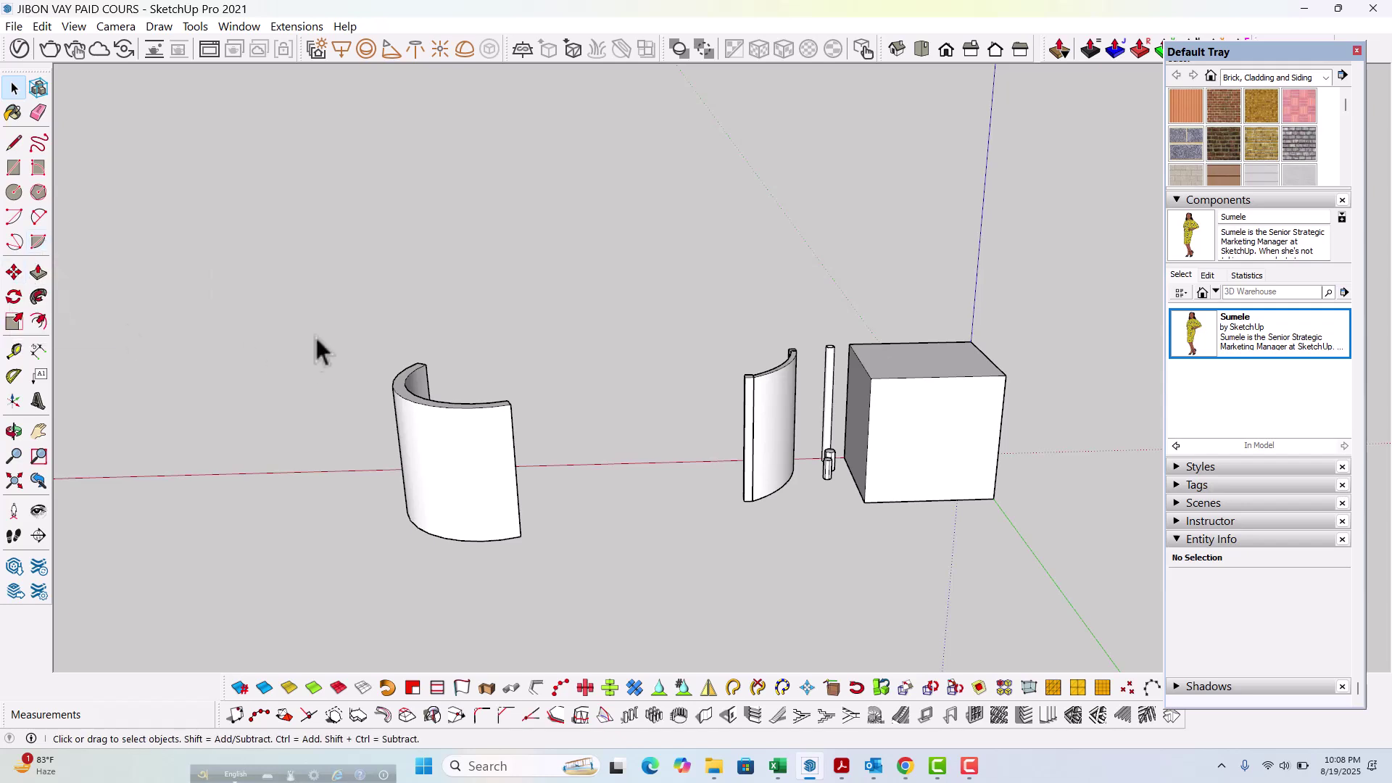
{"action": "triple_click", "coordinate": [449, 452]}
{"action": "right_click", "coordinate": [449, 451]}
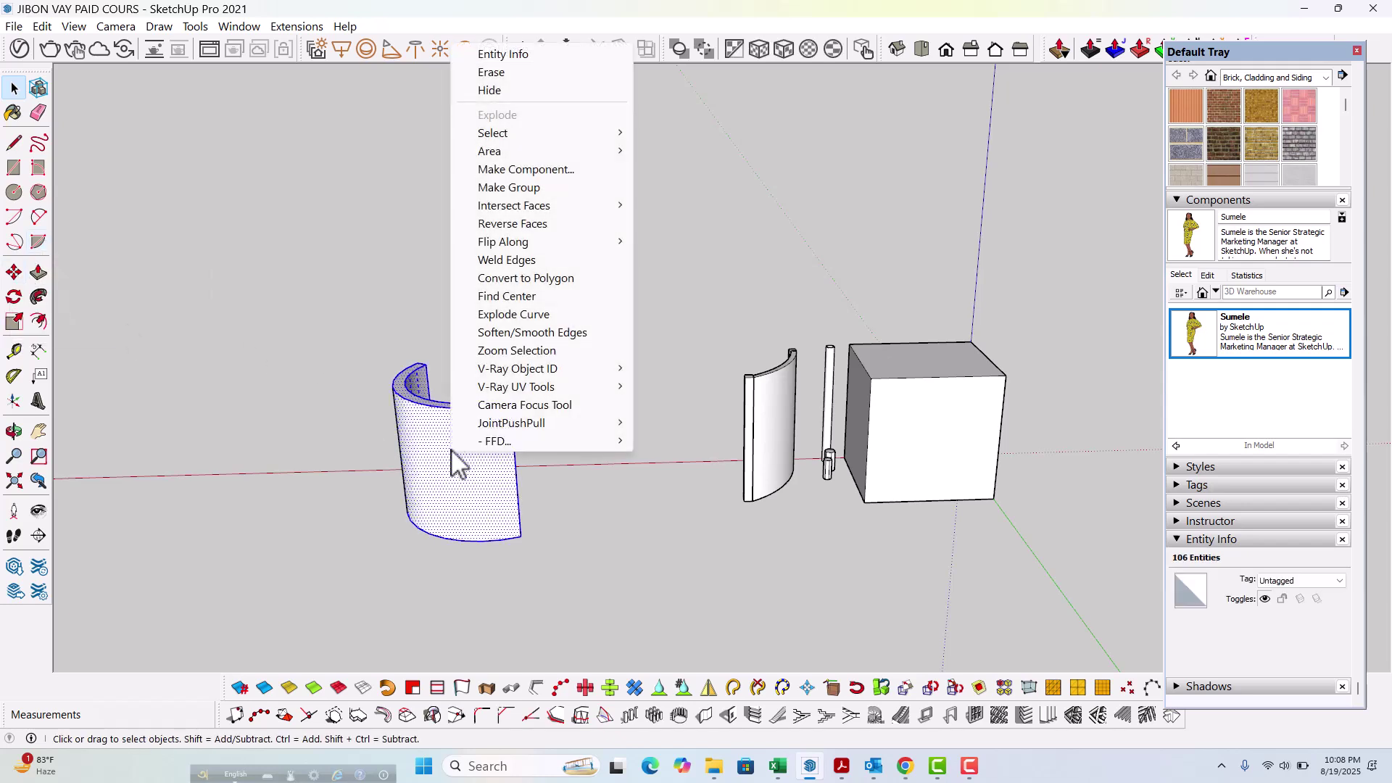
{"action": "left_click", "coordinate": [533, 187]}
{"action": "left_click", "coordinate": [554, 388]}
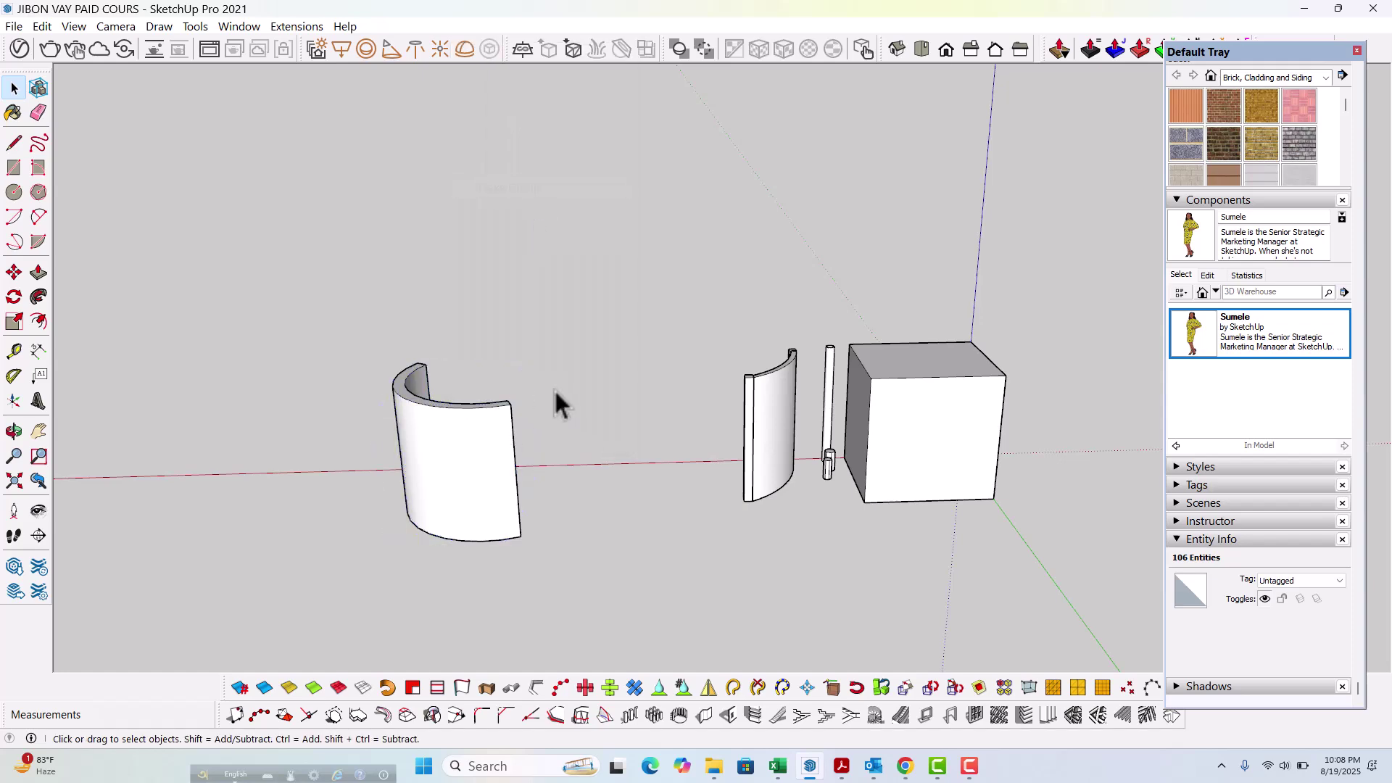
Step: Copy the large box along the red axis by about 17117 mm, past the freestanding curved wall, using its bottom front corner as base point
{"action": "scroll", "coordinate": [403, 443], "scroll_direction": "down", "scroll_amount": 3}
{"action": "middle_click_drag", "start_coordinate": [400, 443], "coordinate": [650, 427]}
{"action": "scroll", "coordinate": [650, 419], "scroll_direction": "up", "scroll_amount": 1}
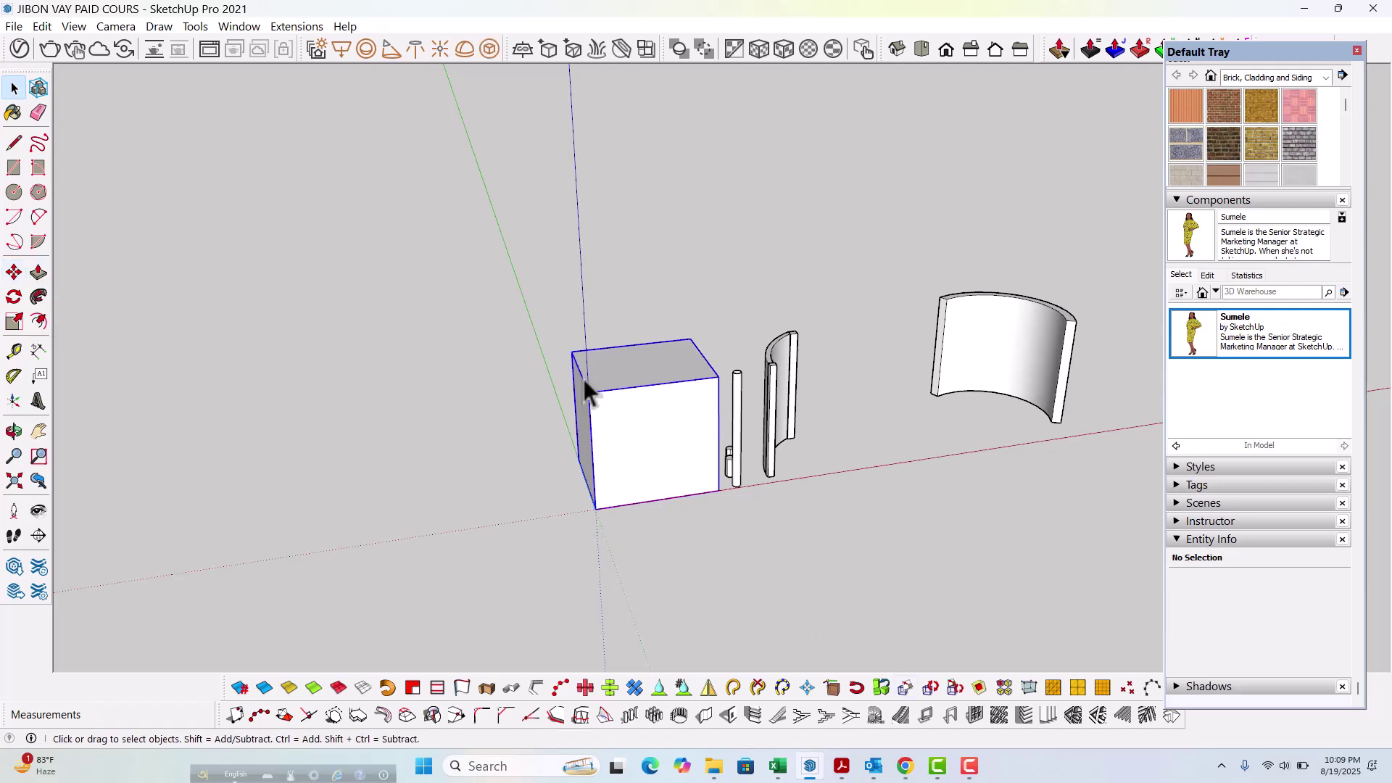
{"action": "left_click", "coordinate": [613, 416]}
{"action": "scroll", "coordinate": [613, 417], "scroll_direction": "up", "scroll_amount": 2}
{"action": "middle_click_drag", "start_coordinate": [613, 417], "coordinate": [609, 493]}
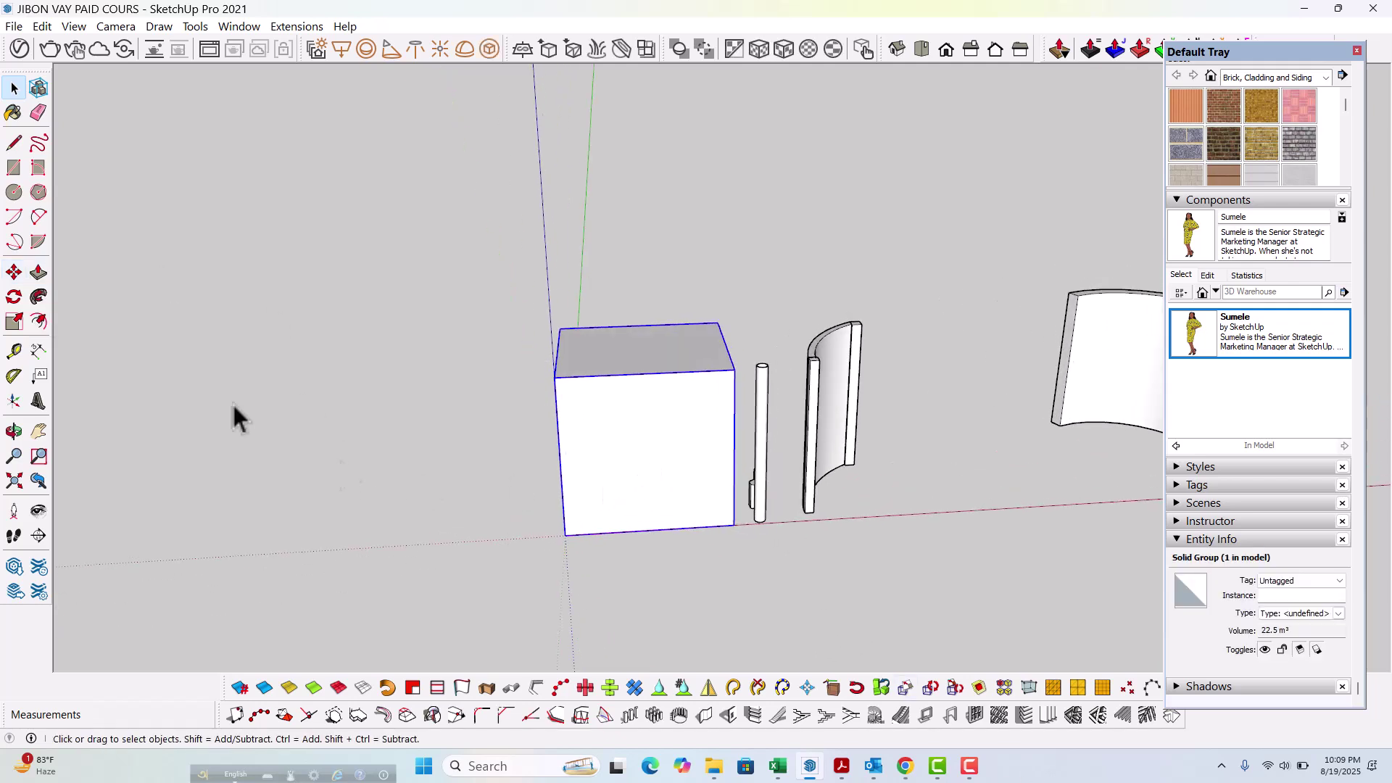
{"action": "left_click", "coordinate": [14, 273]}
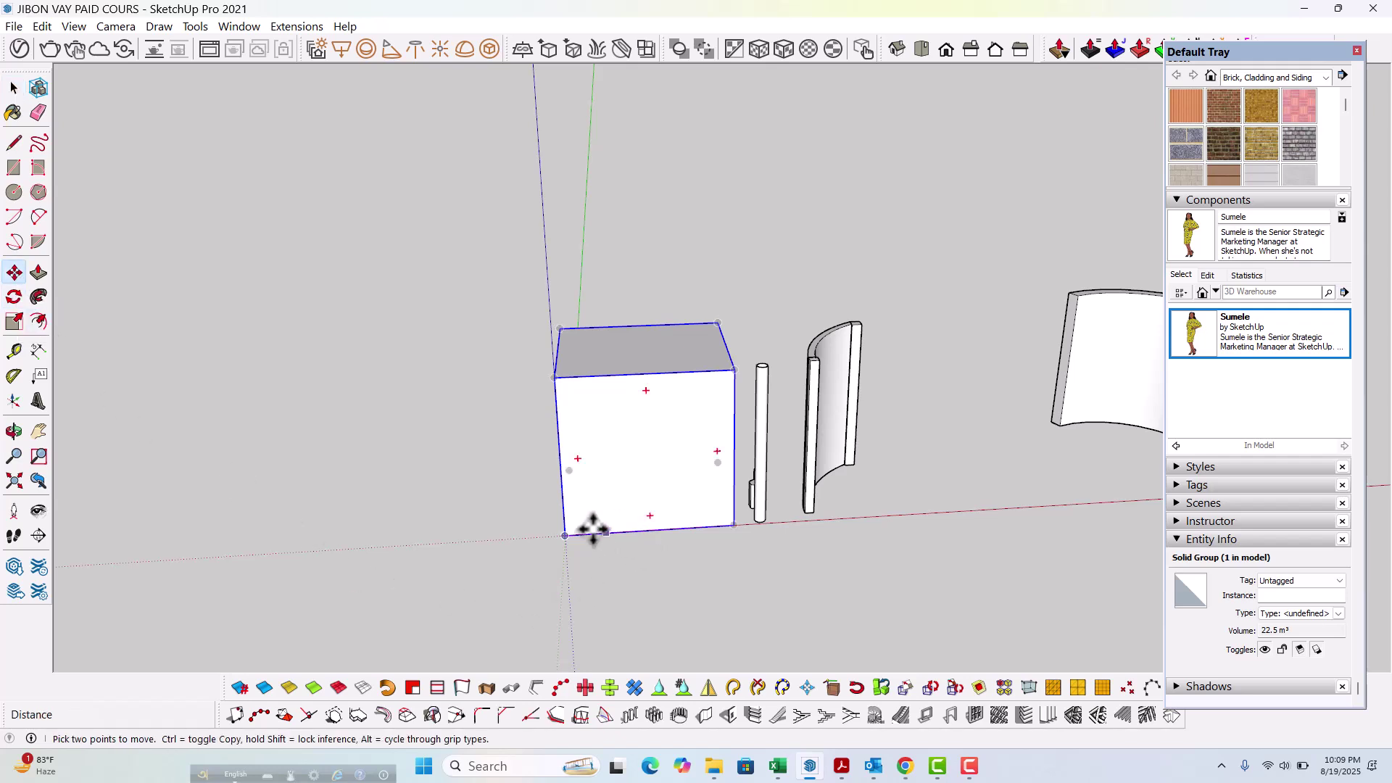
{"action": "left_click", "coordinate": [565, 536]}
{"action": "scroll", "coordinate": [367, 475], "scroll_direction": "down", "scroll_amount": 3}
{"action": "scroll", "coordinate": [364, 486], "scroll_direction": "down", "scroll_amount": 2}
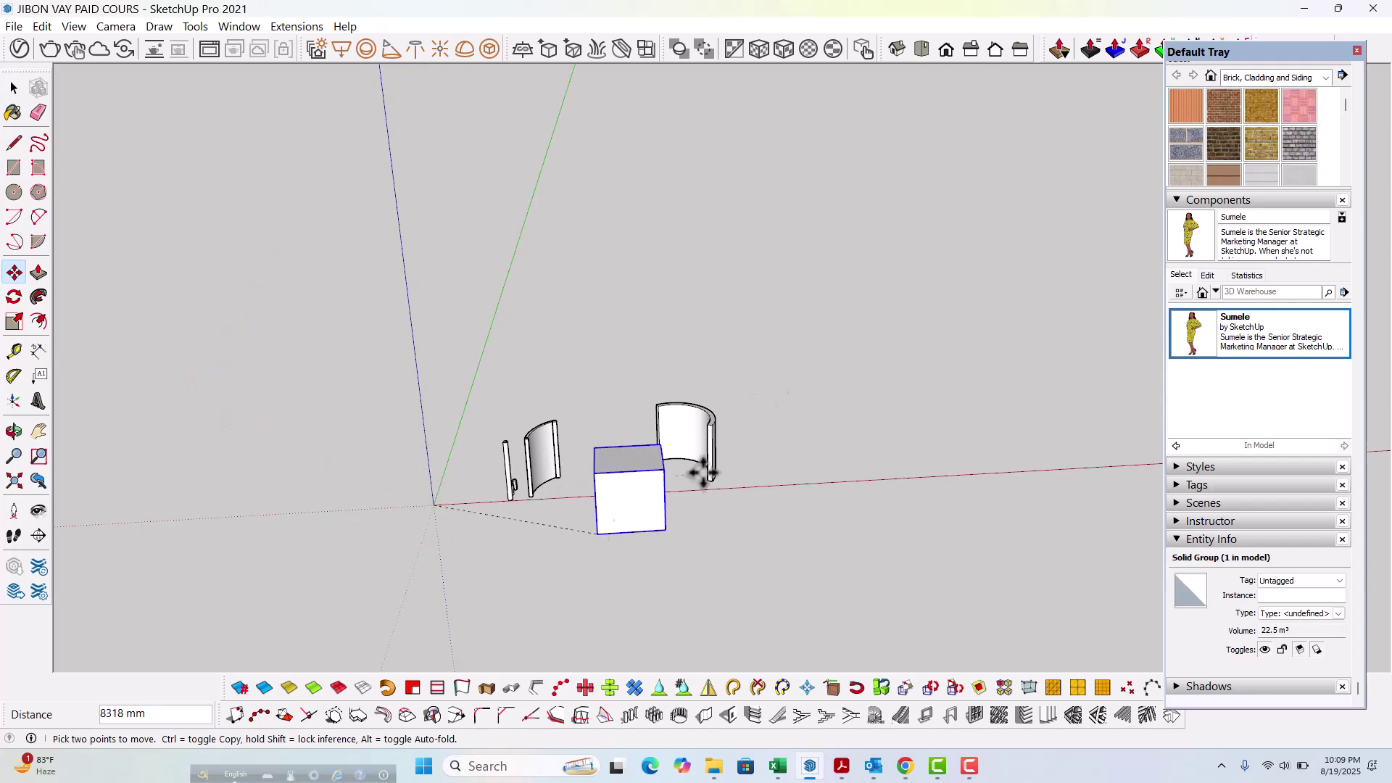
{"action": "scroll", "coordinate": [406, 514], "scroll_direction": "up", "scroll_amount": 5}
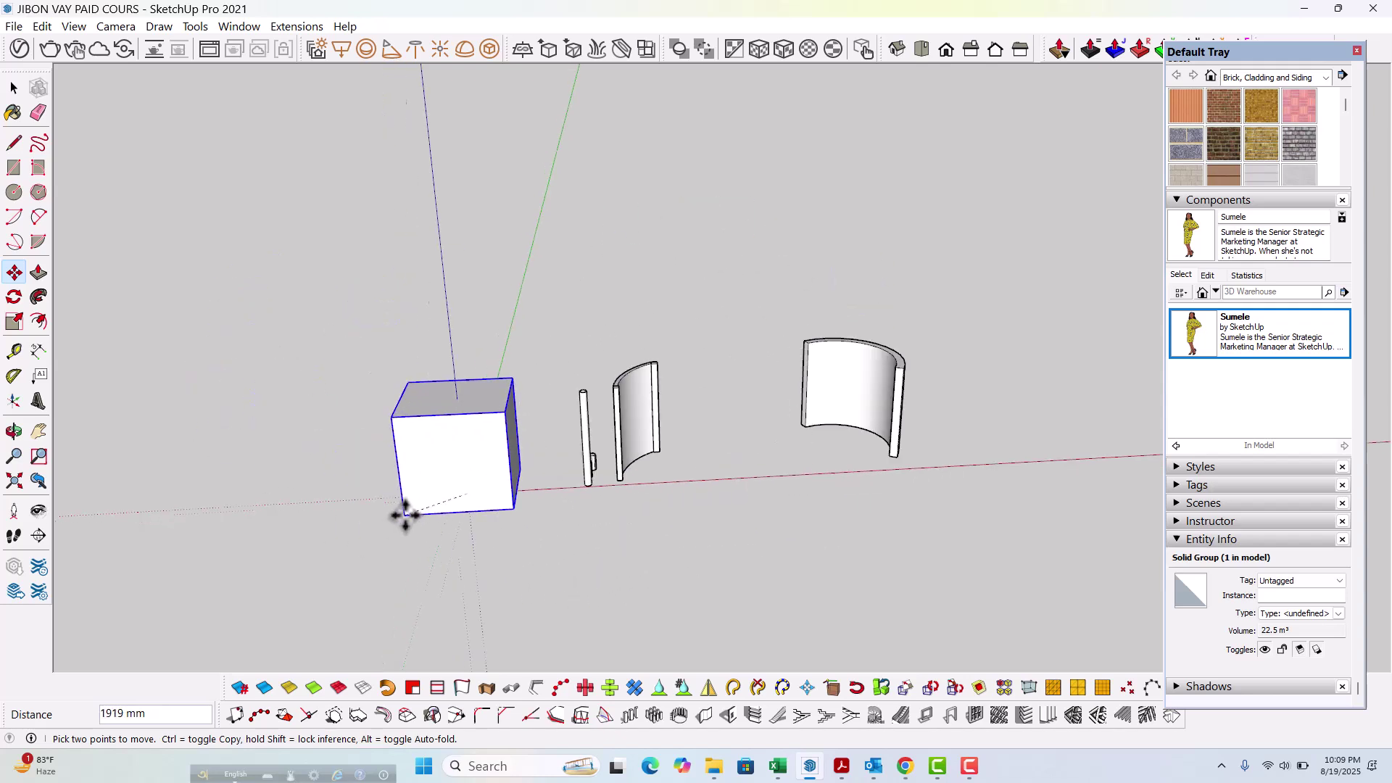
{"action": "scroll", "coordinate": [474, 506], "scroll_direction": "up", "scroll_amount": 2}
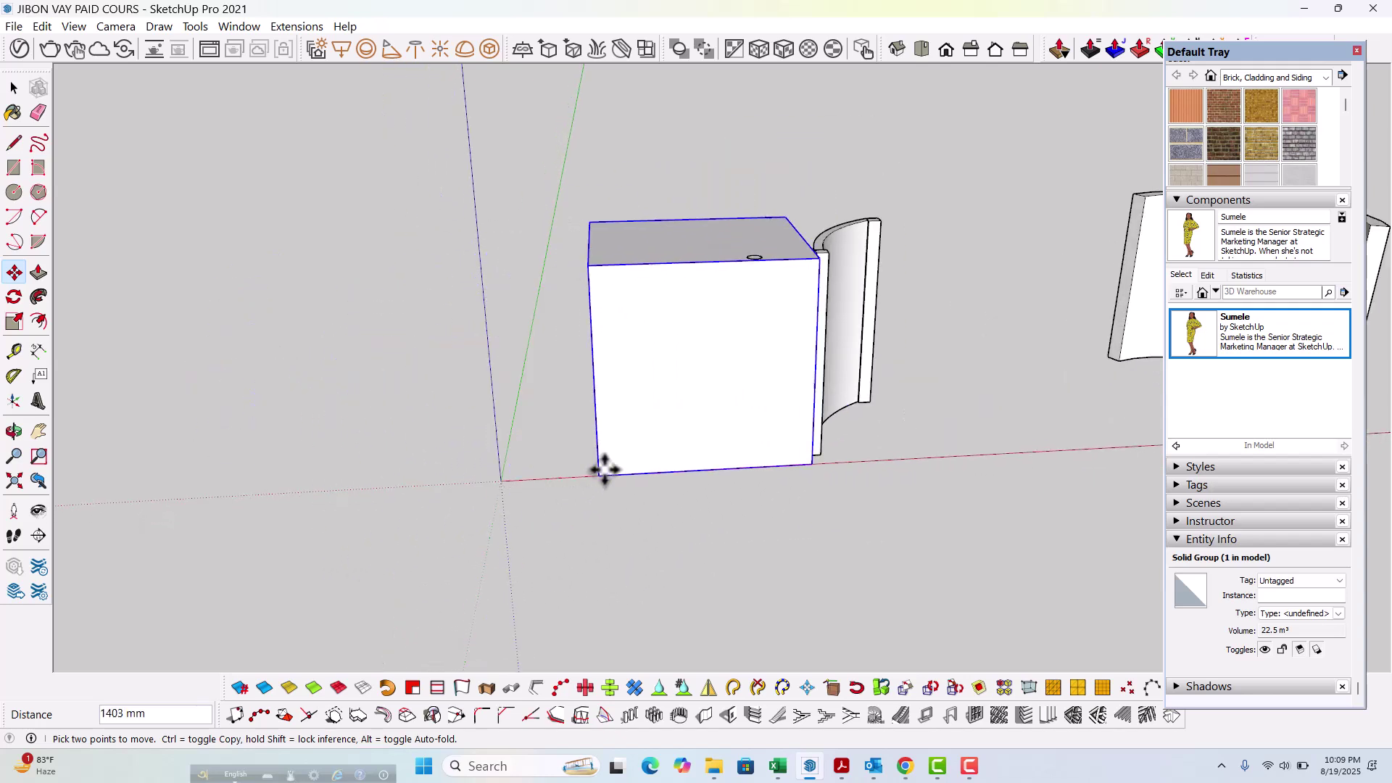
{"action": "scroll", "coordinate": [146, 547], "scroll_direction": "down", "scroll_amount": 2}
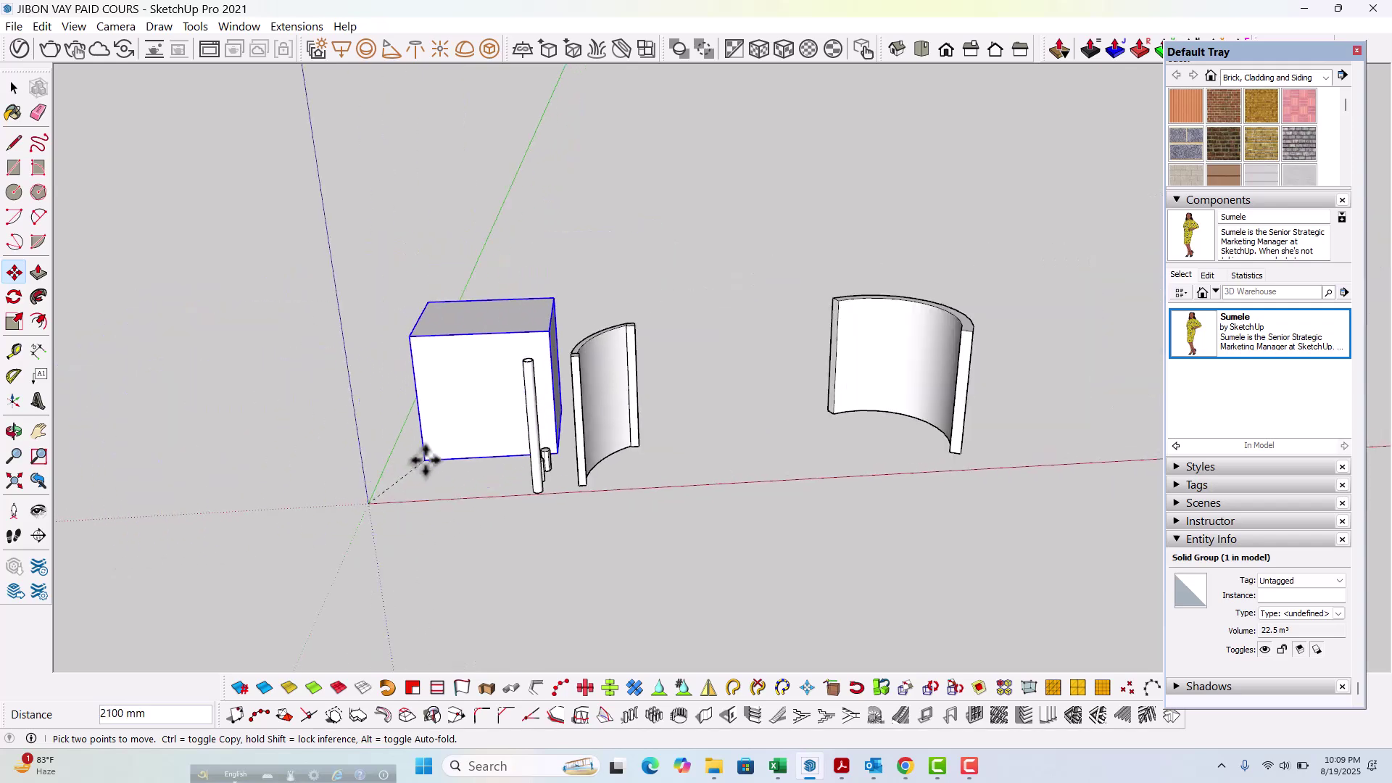
{"action": "key", "text": "ctrl"}
{"action": "scroll", "coordinate": [109, 612], "scroll_direction": "down", "scroll_amount": 2}
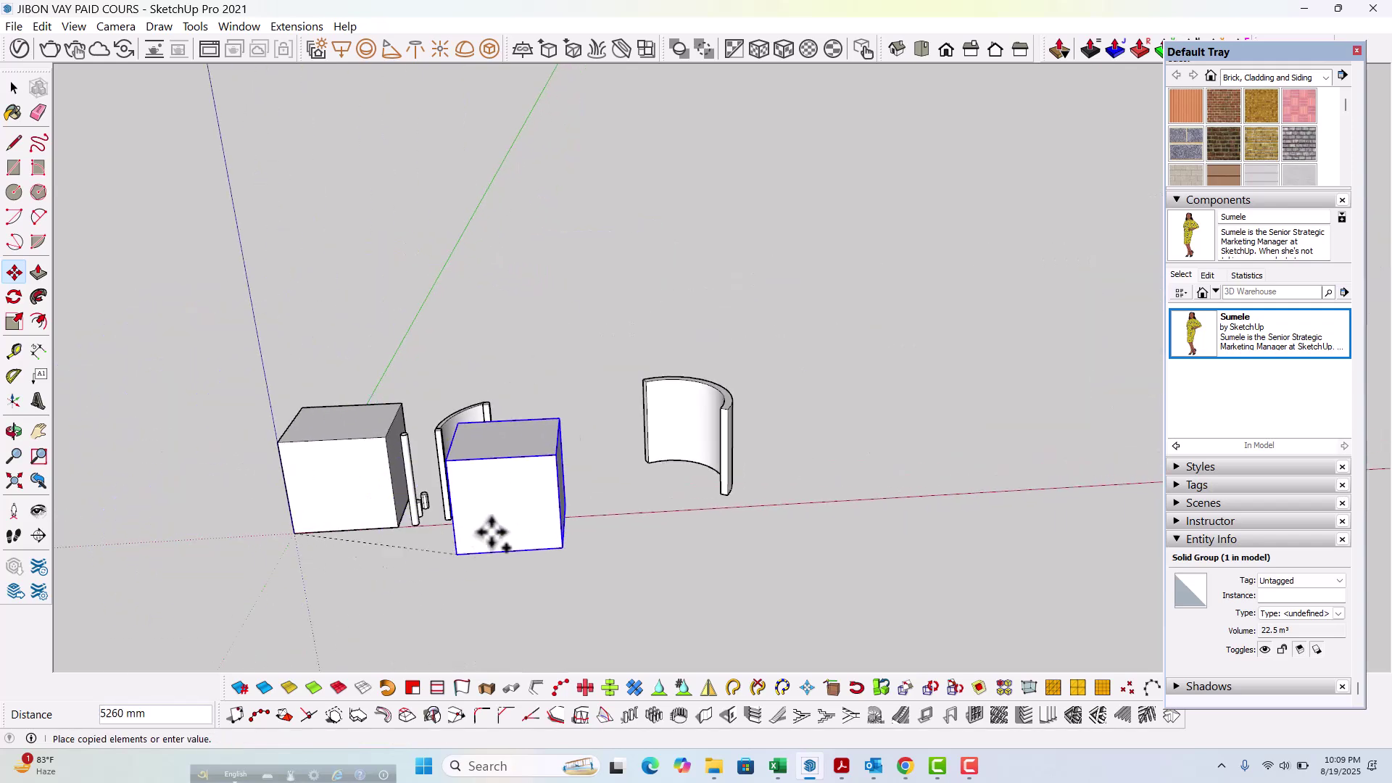
{"action": "scroll", "coordinate": [305, 435], "scroll_direction": "up", "scroll_amount": 3}
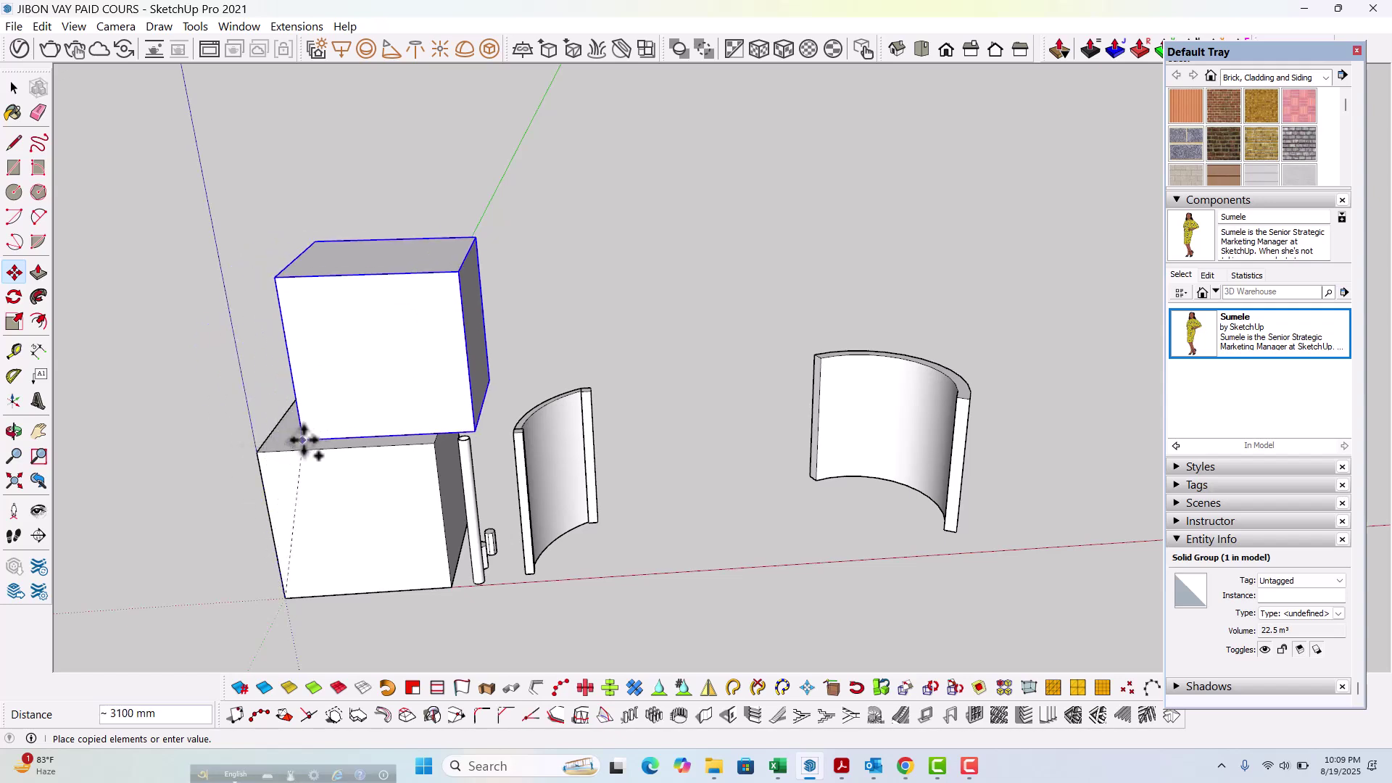
{"action": "scroll", "coordinate": [187, 575], "scroll_direction": "down", "scroll_amount": 3}
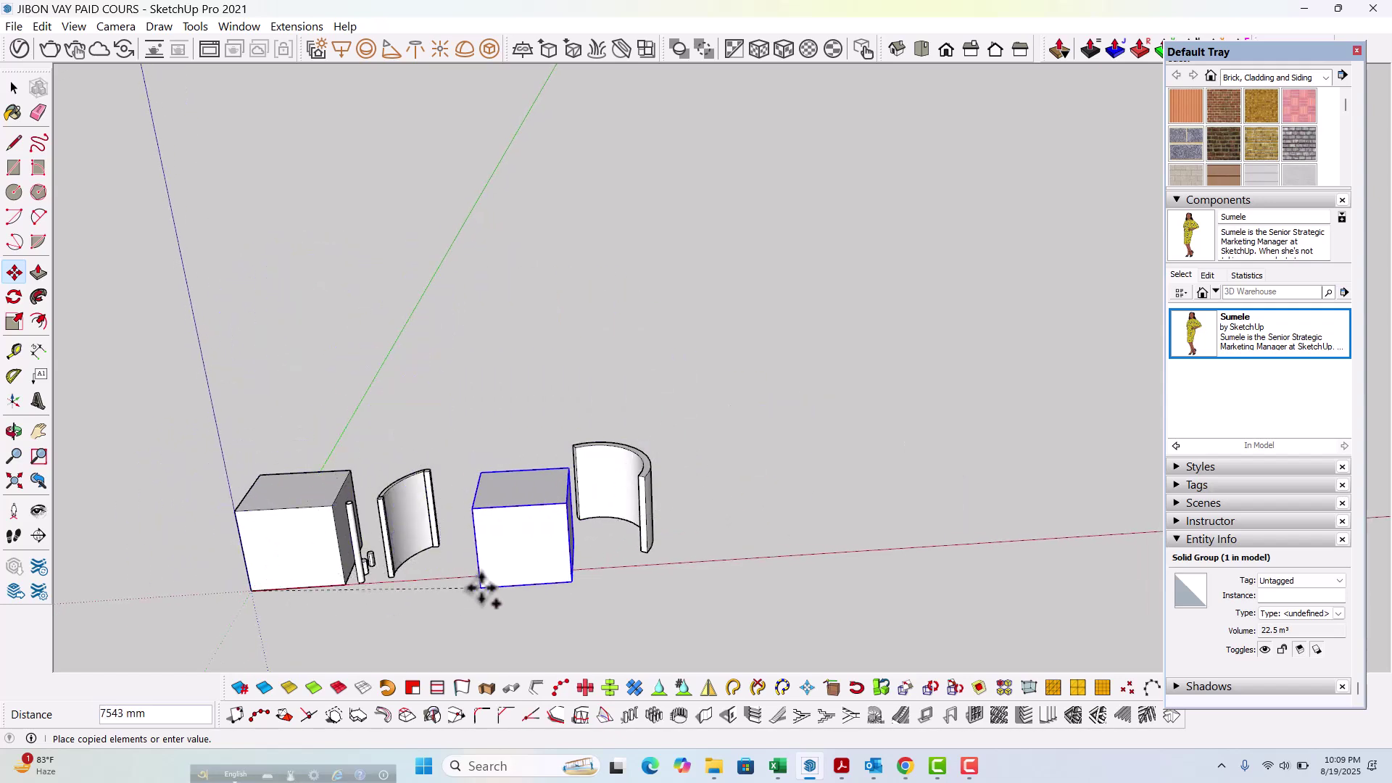
{"action": "scroll", "coordinate": [239, 589], "scroll_direction": "down", "scroll_amount": 3}
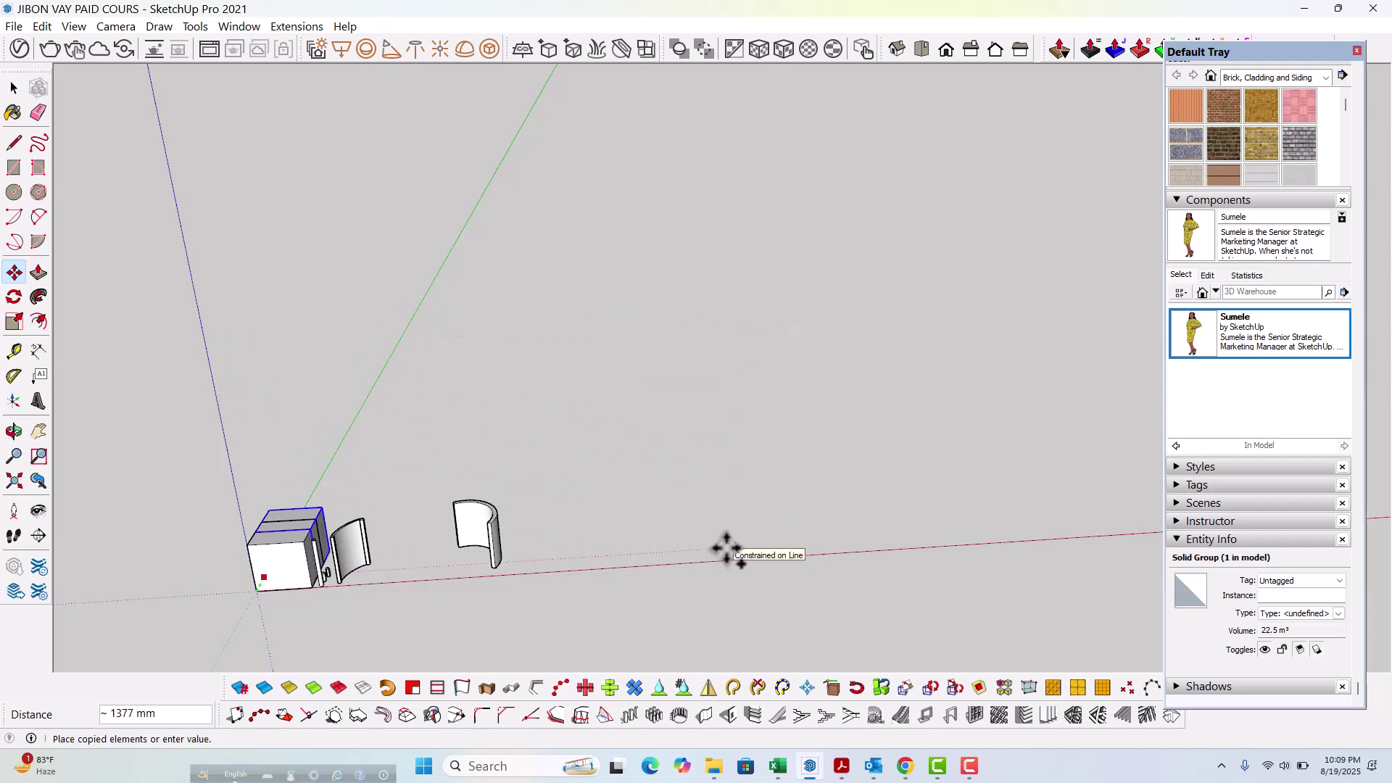
{"action": "left_click", "coordinate": [564, 587]}
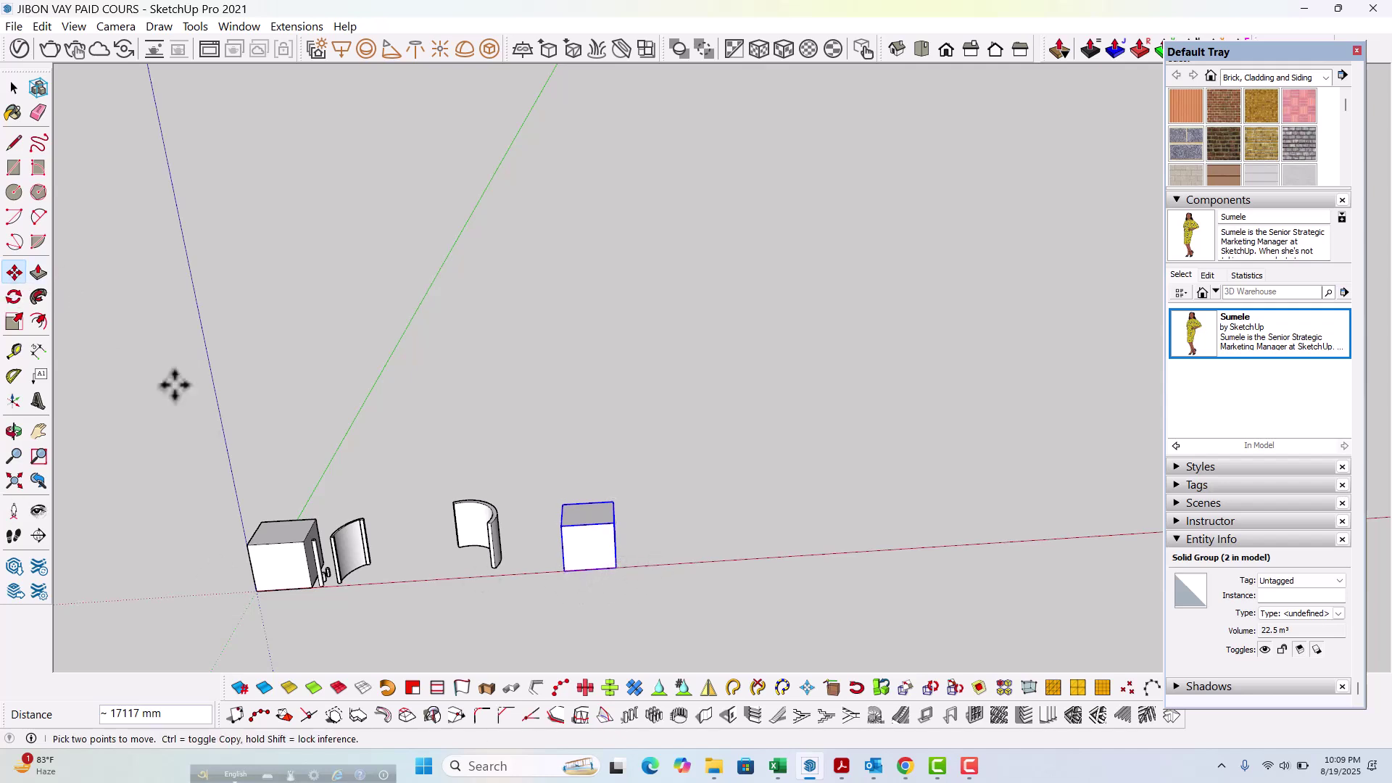
{"action": "left_click", "coordinate": [36, 271]}
{"action": "scroll", "coordinate": [598, 596], "scroll_direction": "down", "scroll_amount": 3}
{"action": "key", "text": "space"}
{"action": "middle_click_drag", "start_coordinate": [505, 514], "coordinate": [522, 472]}
{"action": "scroll", "coordinate": [570, 435], "scroll_direction": "up", "scroll_amount": 3}
{"action": "scroll", "coordinate": [510, 407], "scroll_direction": "up", "scroll_amount": 3}
{"action": "middle_click", "coordinate": [509, 406]}
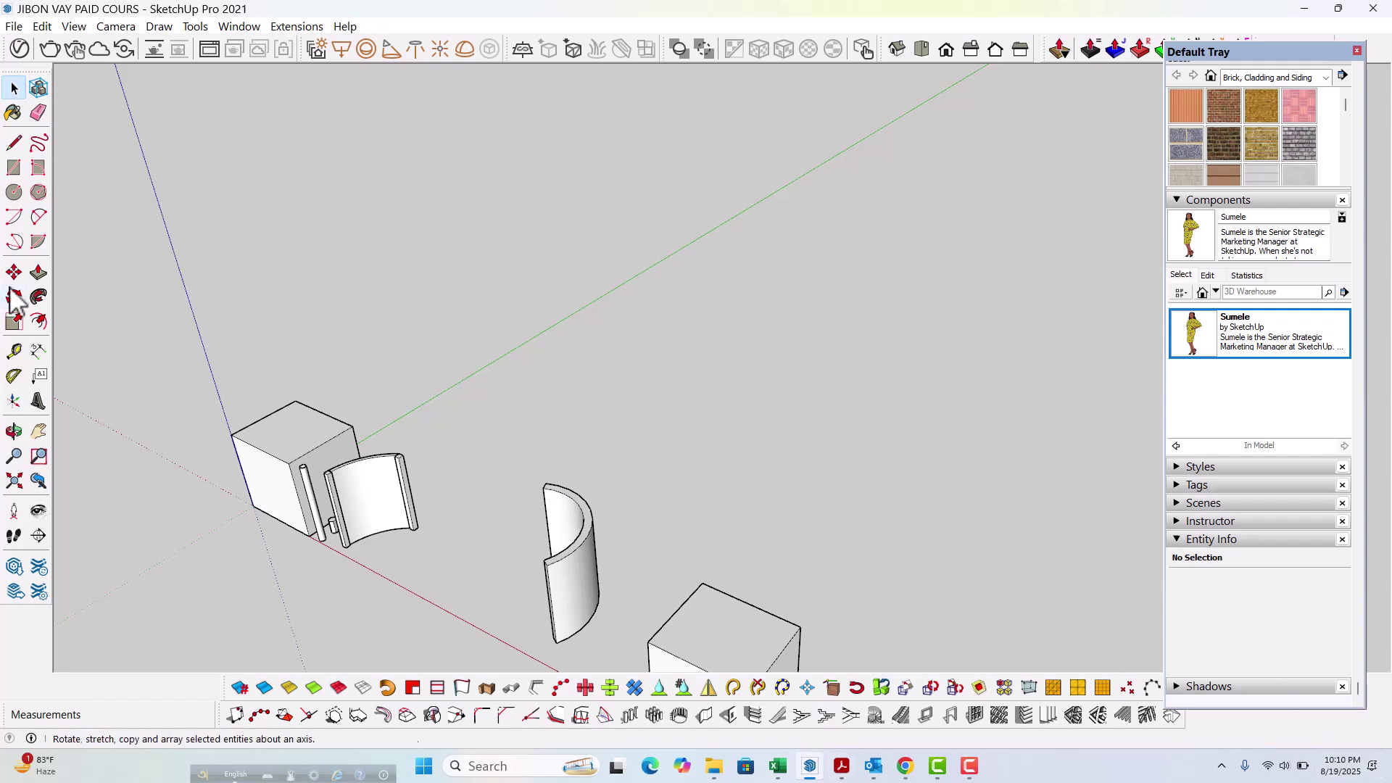
Step: Delete the freestanding curved wall with the box copy, and all the remaining groups near the origin
{"action": "scroll", "coordinate": [348, 391], "scroll_direction": "down", "scroll_amount": 4}
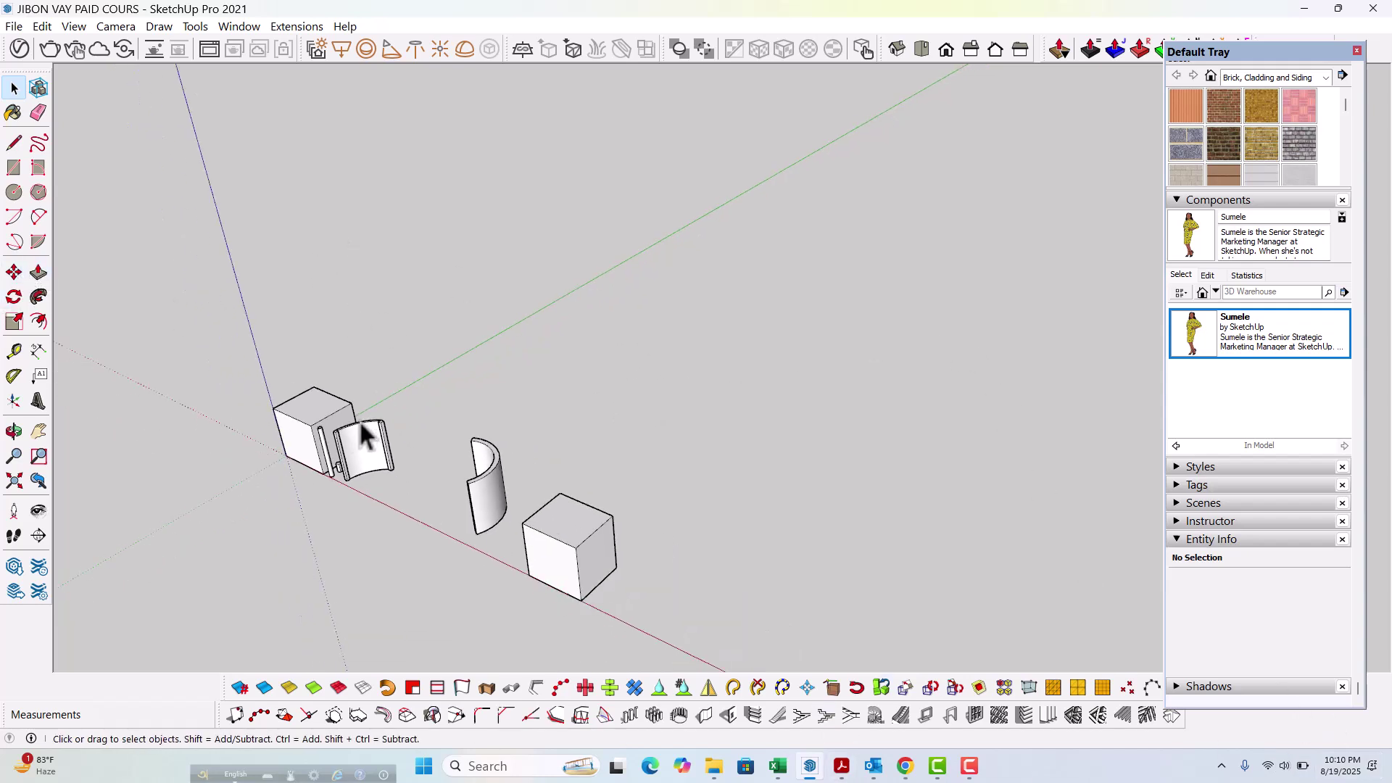
{"action": "scroll", "coordinate": [339, 501], "scroll_direction": "down", "scroll_amount": 2}
{"action": "scroll", "coordinate": [385, 503], "scroll_direction": "up", "scroll_amount": 3}
{"action": "left_click_drag", "start_coordinate": [492, 385], "coordinate": [836, 642]}
{"action": "key", "text": "Delete"}
{"action": "scroll", "coordinate": [230, 402], "scroll_direction": "up", "scroll_amount": 3}
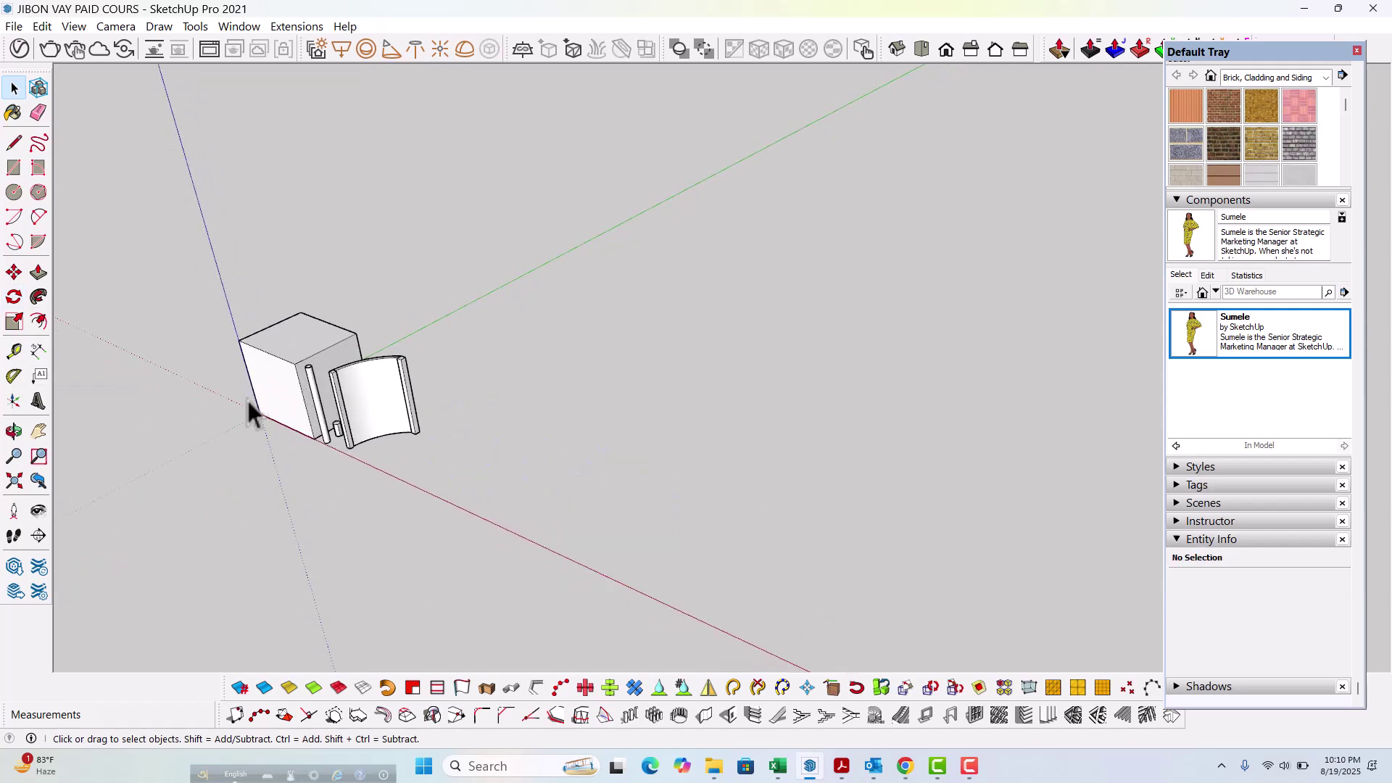
{"action": "left_click_drag", "start_coordinate": [146, 270], "coordinate": [653, 542]}
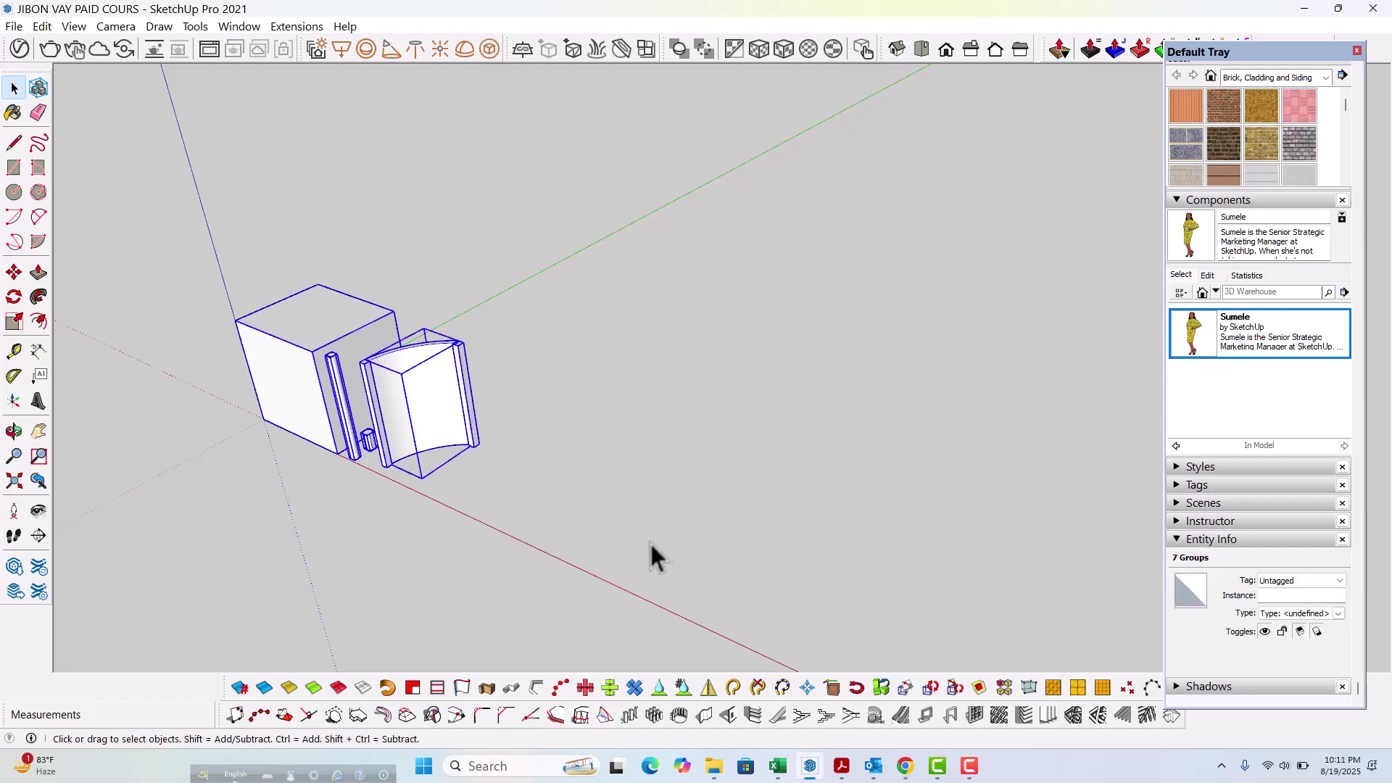
{"action": "key", "text": "Delete"}
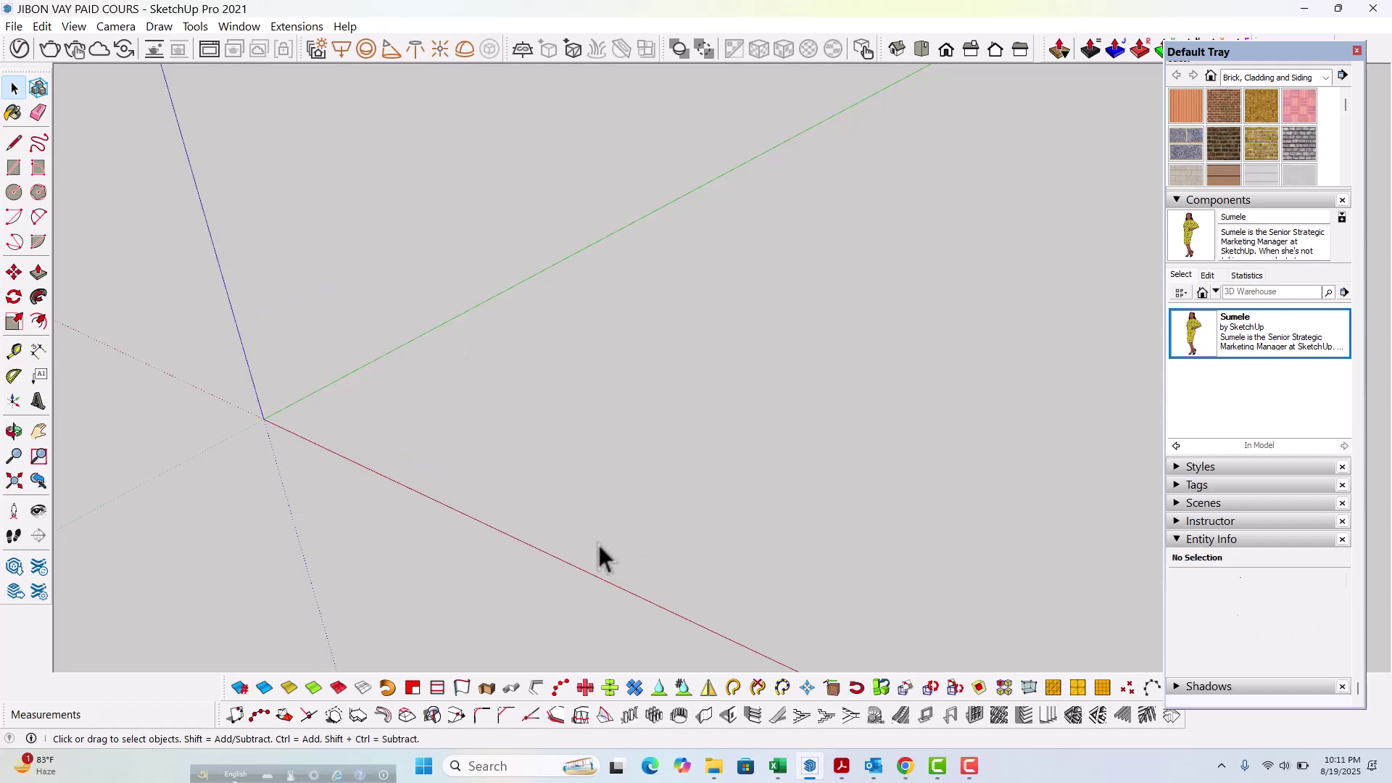
Step: Undo both deletions and the box copy, and redo the box copy
{"action": "key", "text": "ctrl+z"}
{"action": "key", "text": "ctrl+z"}
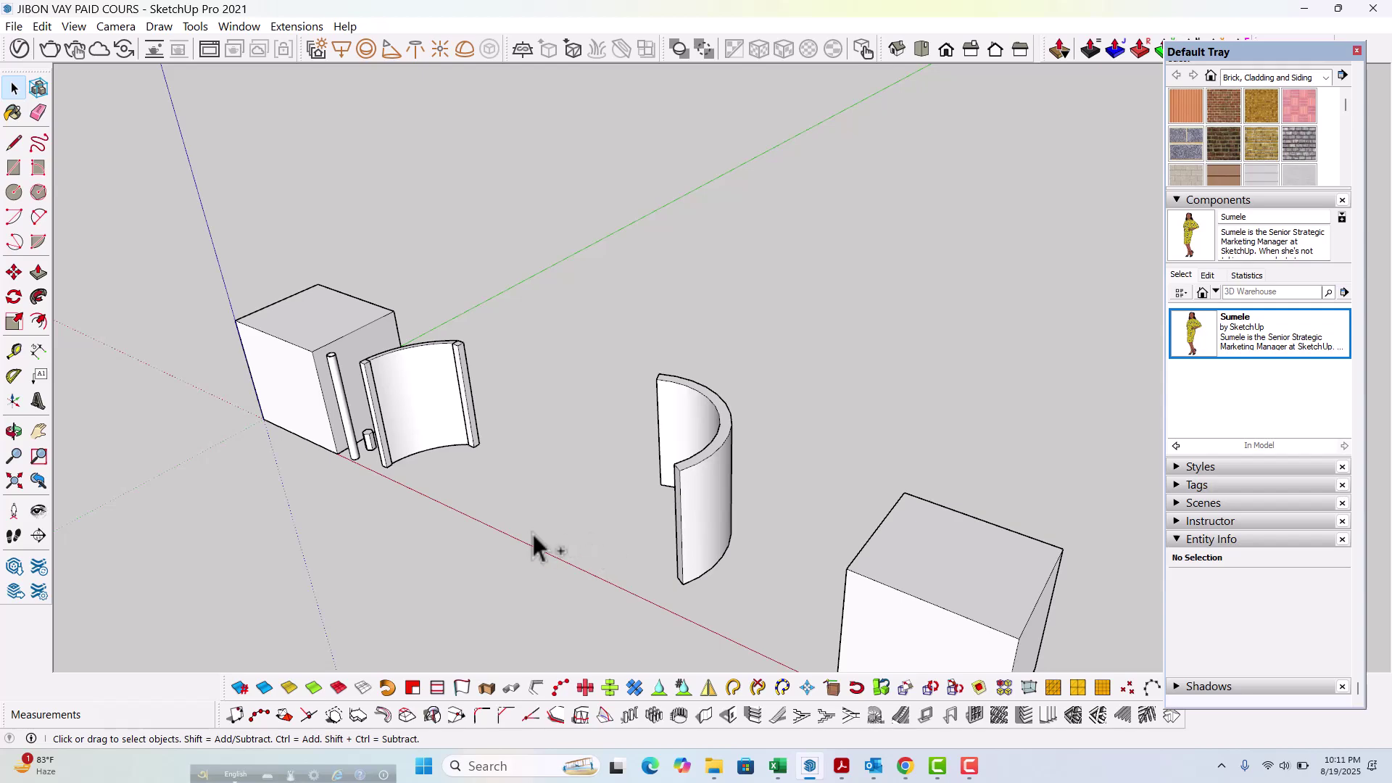
{"action": "key", "text": "ctrl+z"}
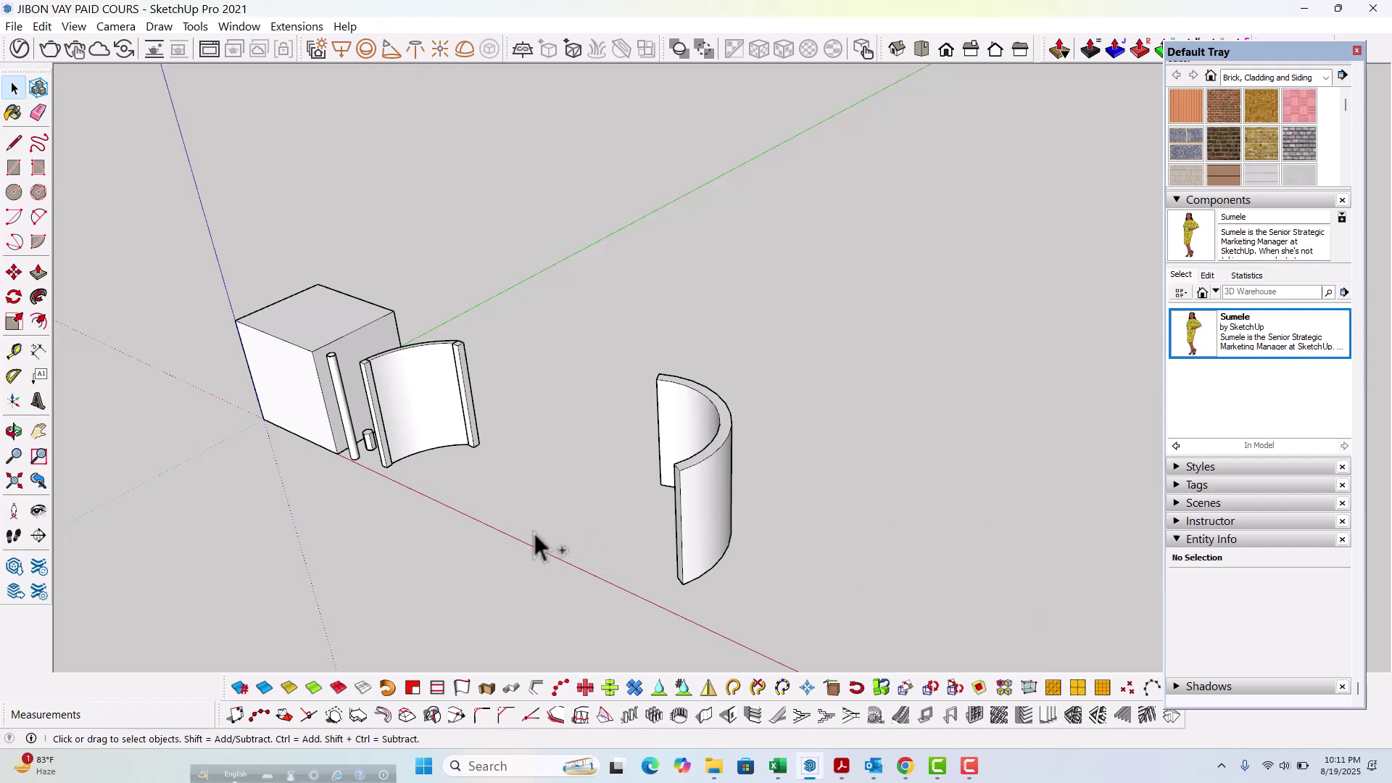
{"action": "key", "text": "ctrl+y"}
Step: Draw a long, narrow rectangle on the ground beside the red axis, in front of the curved wall nearest the large box
{"action": "scroll", "coordinate": [511, 462], "scroll_direction": "down", "scroll_amount": 4}
{"action": "middle_click_drag", "start_coordinate": [523, 480], "coordinate": [475, 512]}
{"action": "scroll", "coordinate": [480, 443], "scroll_direction": "up", "scroll_amount": 6}
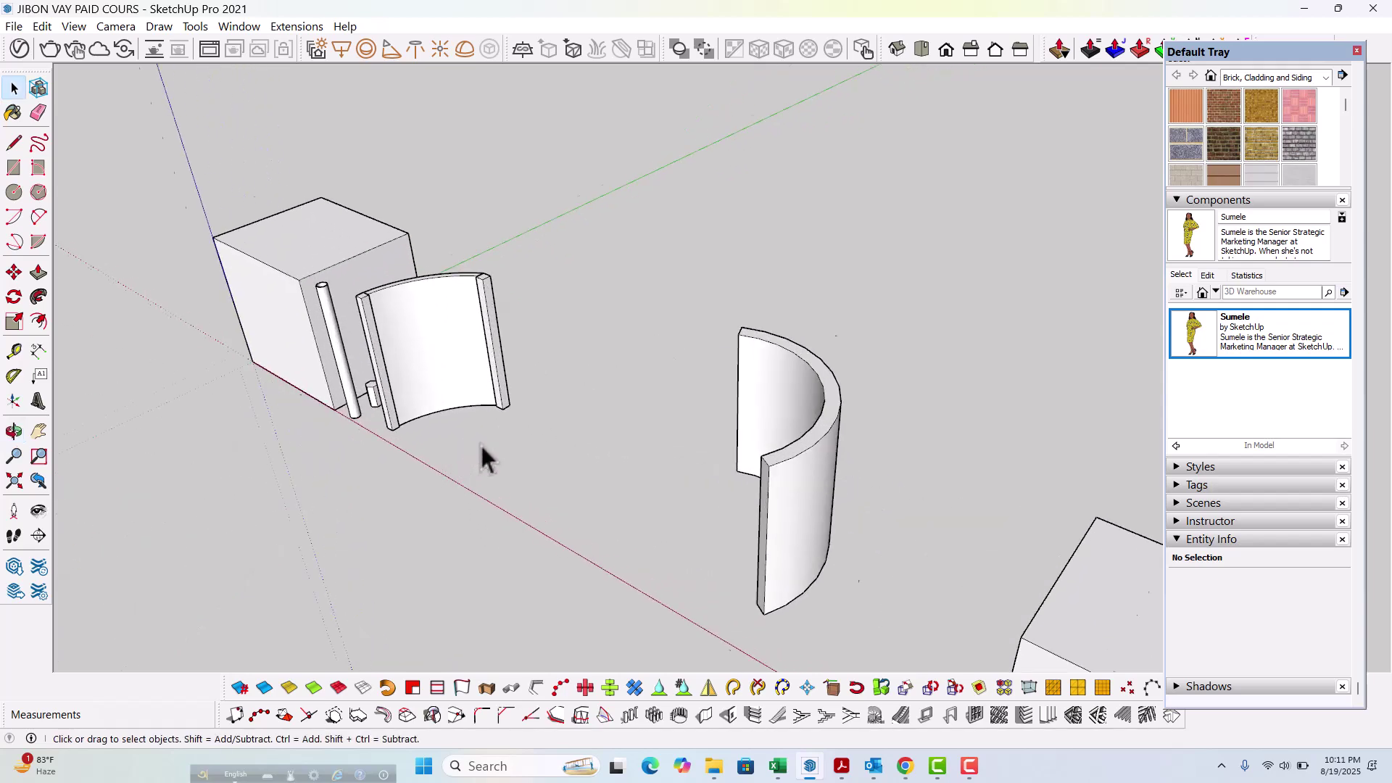
{"action": "key", "text": "r"}
{"action": "scroll", "coordinate": [480, 451], "scroll_direction": "up", "scroll_amount": 4}
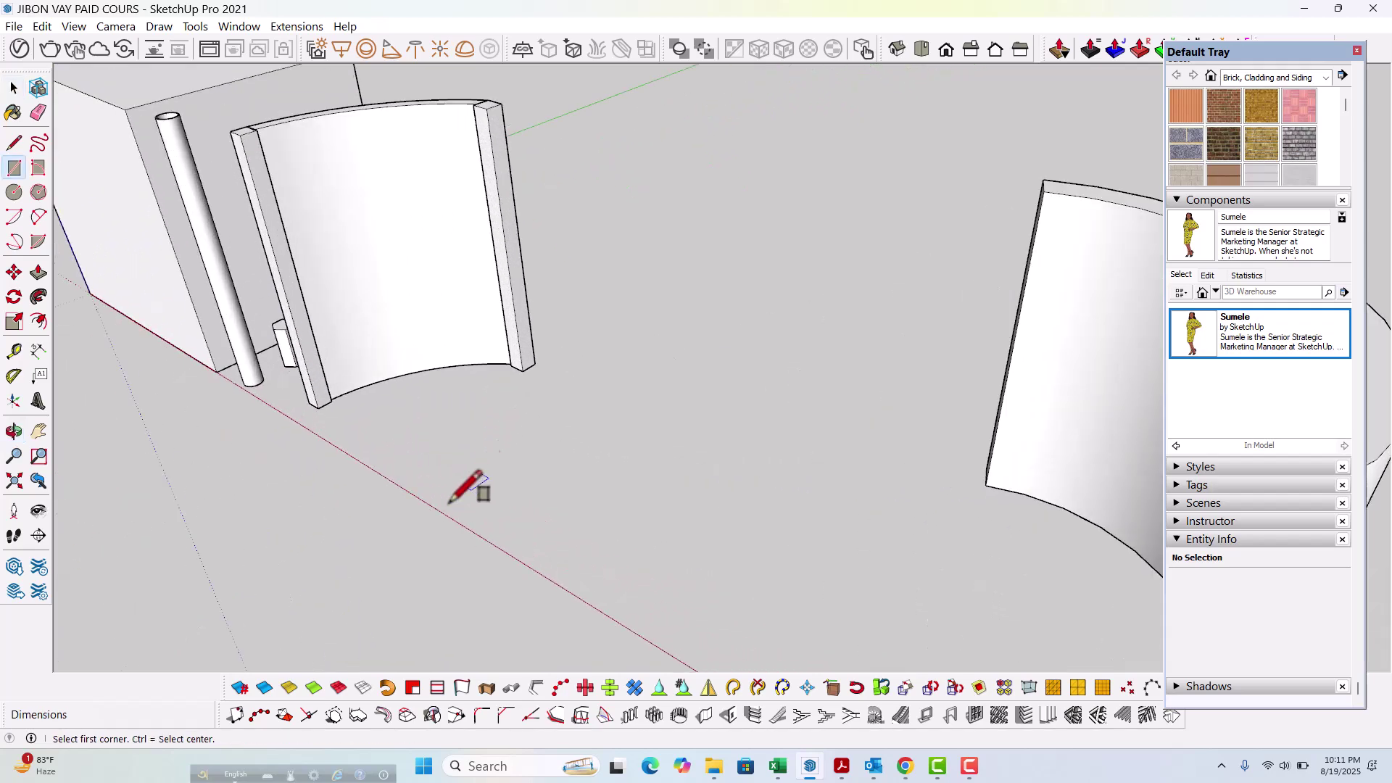
{"action": "left_click", "coordinate": [445, 509]}
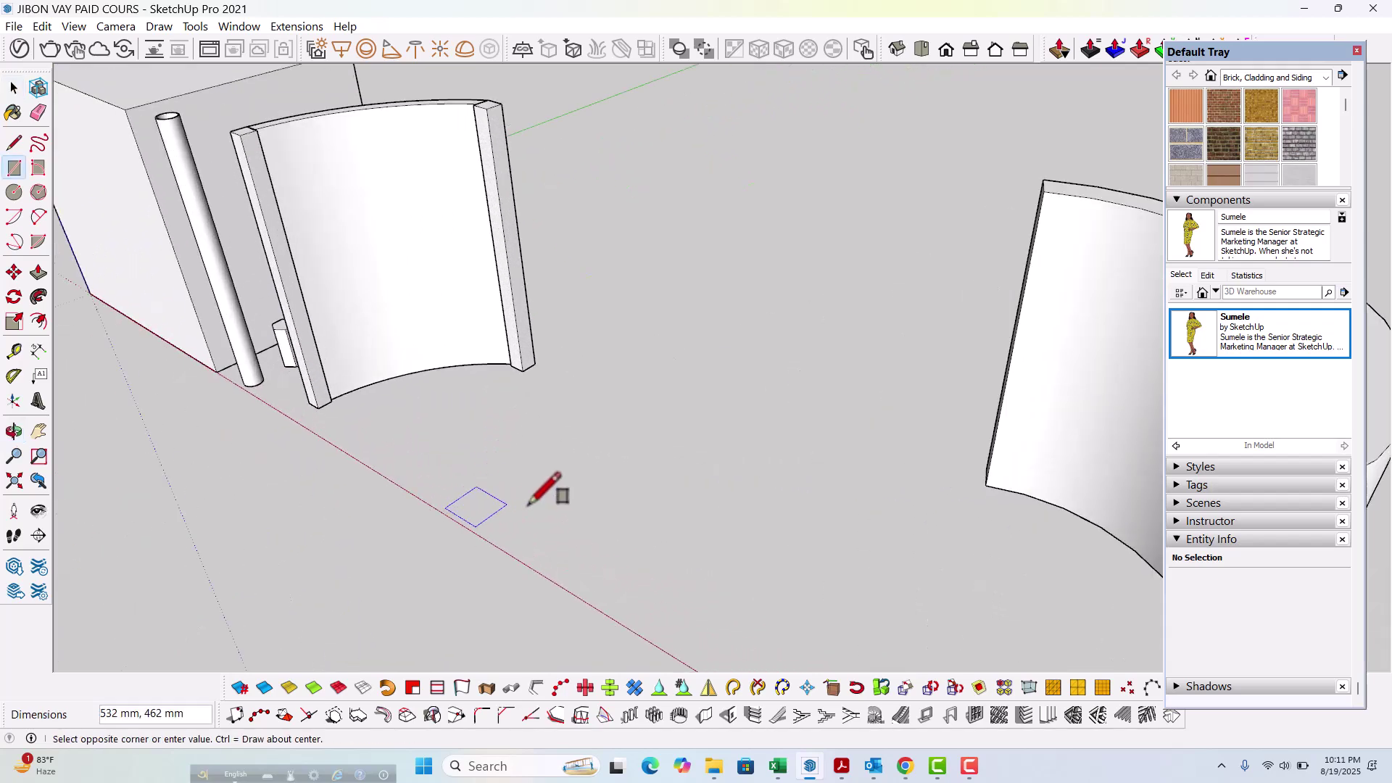
{"action": "left_click", "coordinate": [574, 433]}
Step: Extrude the narrow ground rectangle upward into a low bar
{"action": "scroll", "coordinate": [464, 493], "scroll_direction": "up", "scroll_amount": 4}
{"action": "key", "text": "p"}
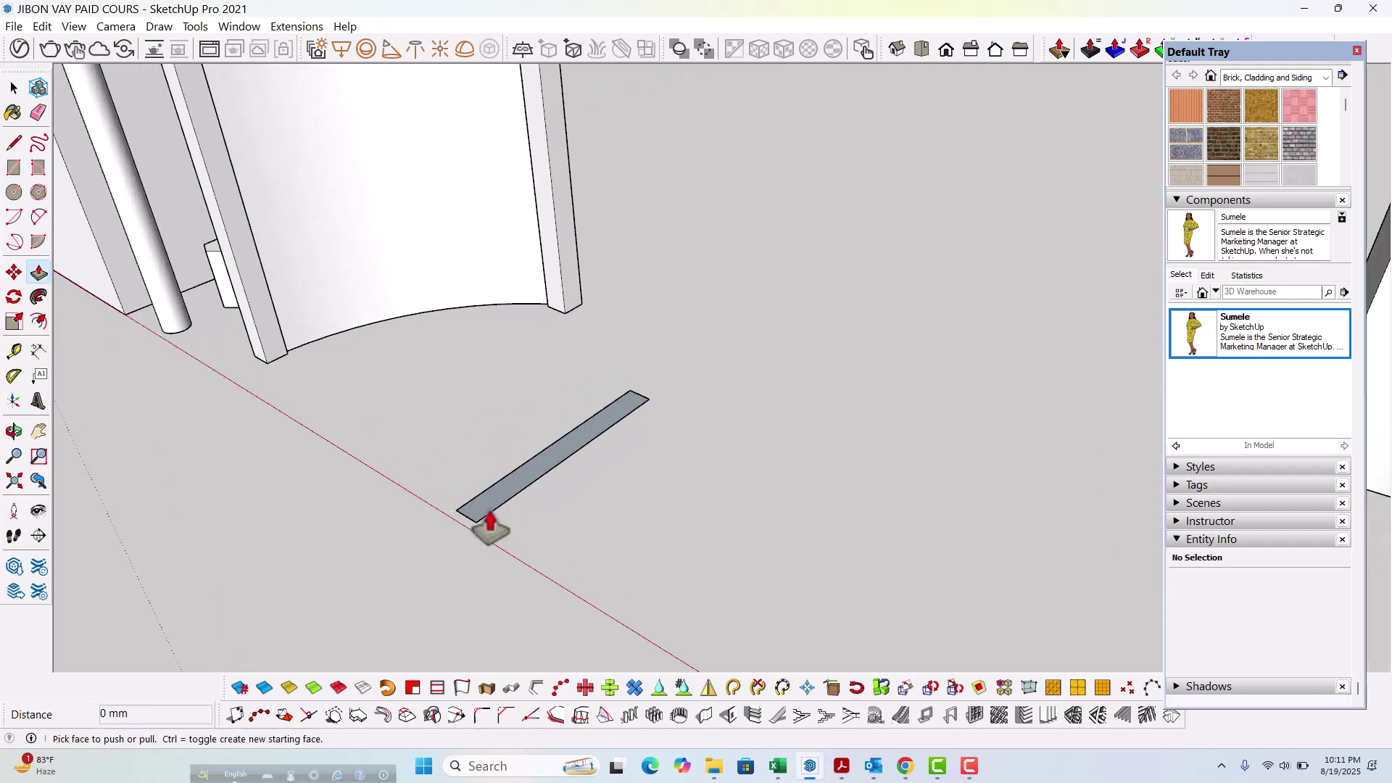
{"action": "scroll", "coordinate": [485, 518], "scroll_direction": "up", "scroll_amount": 2}
{"action": "left_click", "coordinate": [478, 510]}
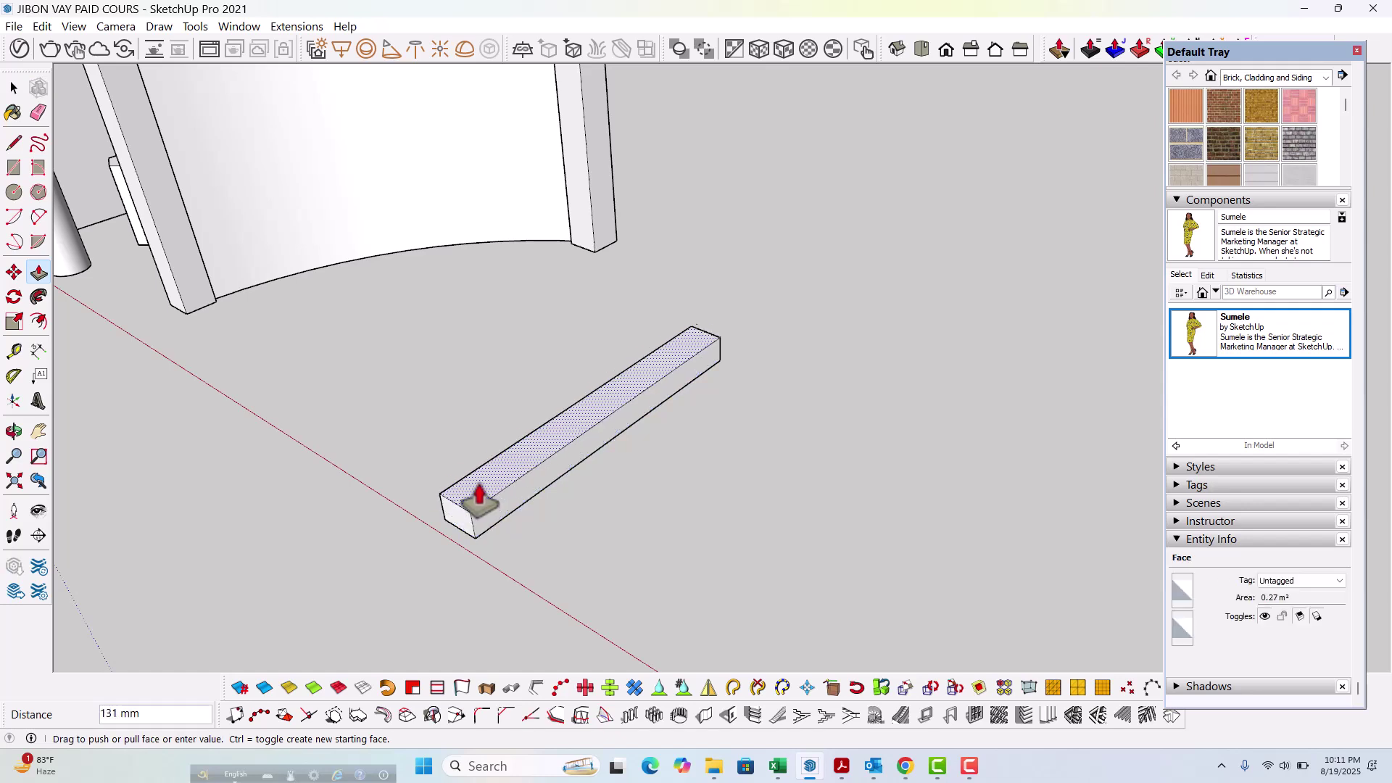
{"action": "left_click", "coordinate": [482, 493]}
Step: Select all connected geometry of the bar, make it a group, and deselect it
{"action": "key", "text": "space"}
{"action": "triple_click", "coordinate": [496, 483]}
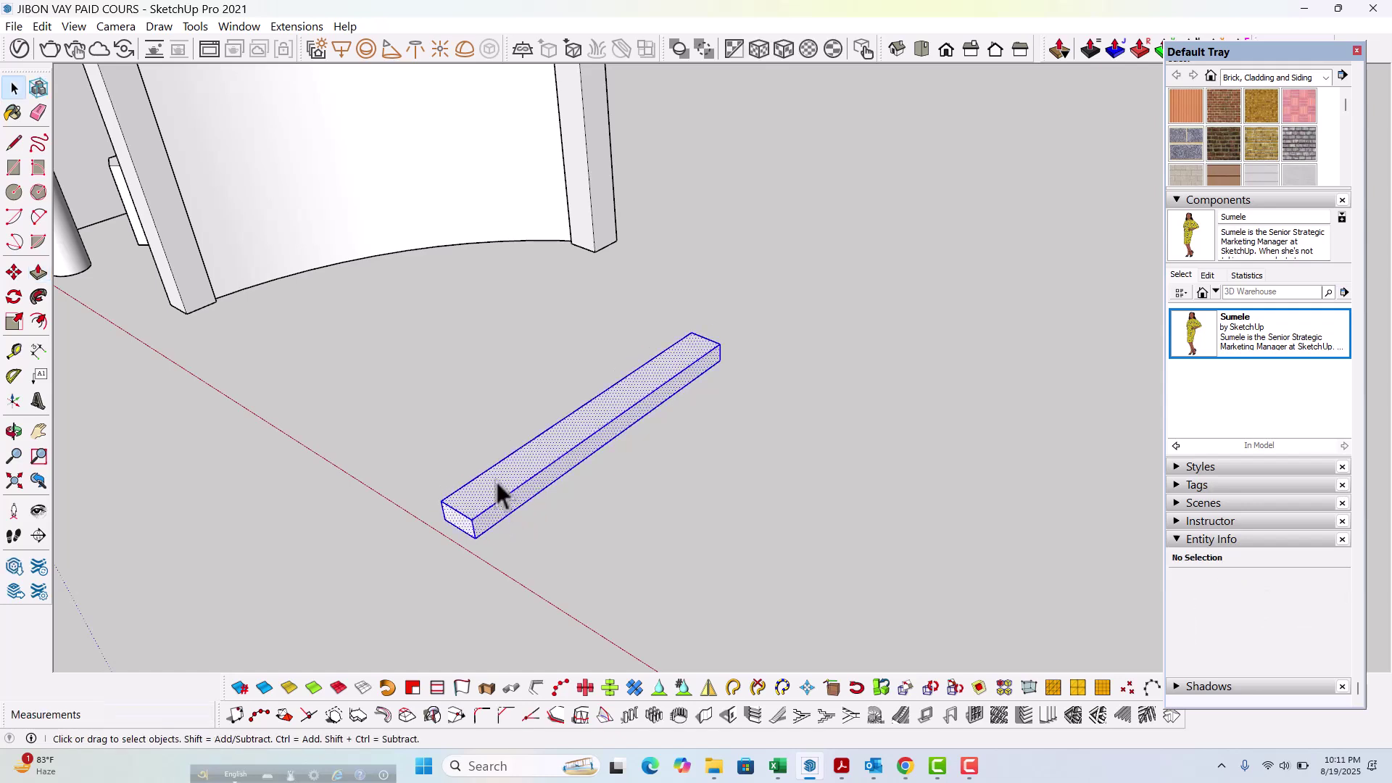
{"action": "right_click", "coordinate": [496, 481]}
{"action": "left_click", "coordinate": [554, 270]}
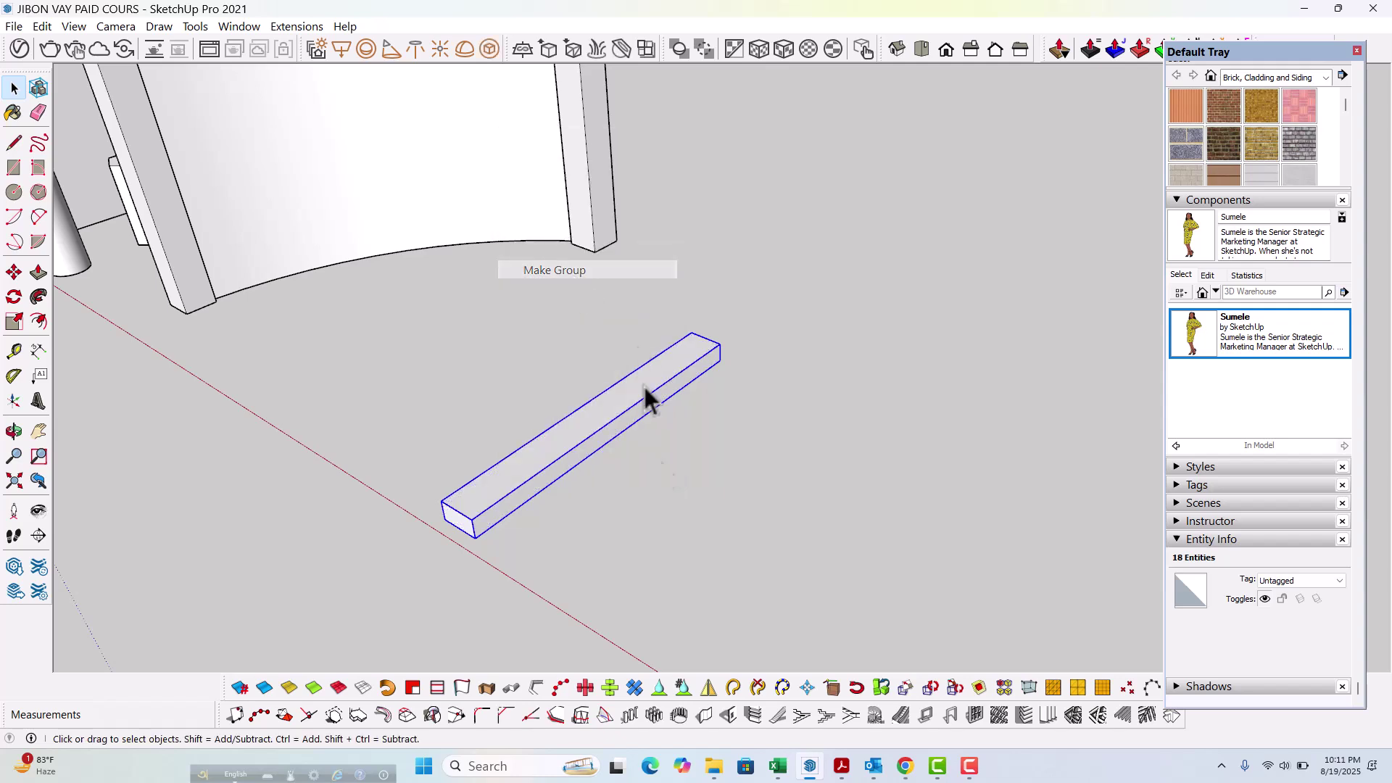
{"action": "left_click", "coordinate": [638, 514]}
{"action": "scroll", "coordinate": [560, 550], "scroll_direction": "down", "scroll_amount": 1}
{"action": "scroll", "coordinate": [519, 490], "scroll_direction": "up", "scroll_amount": 2}
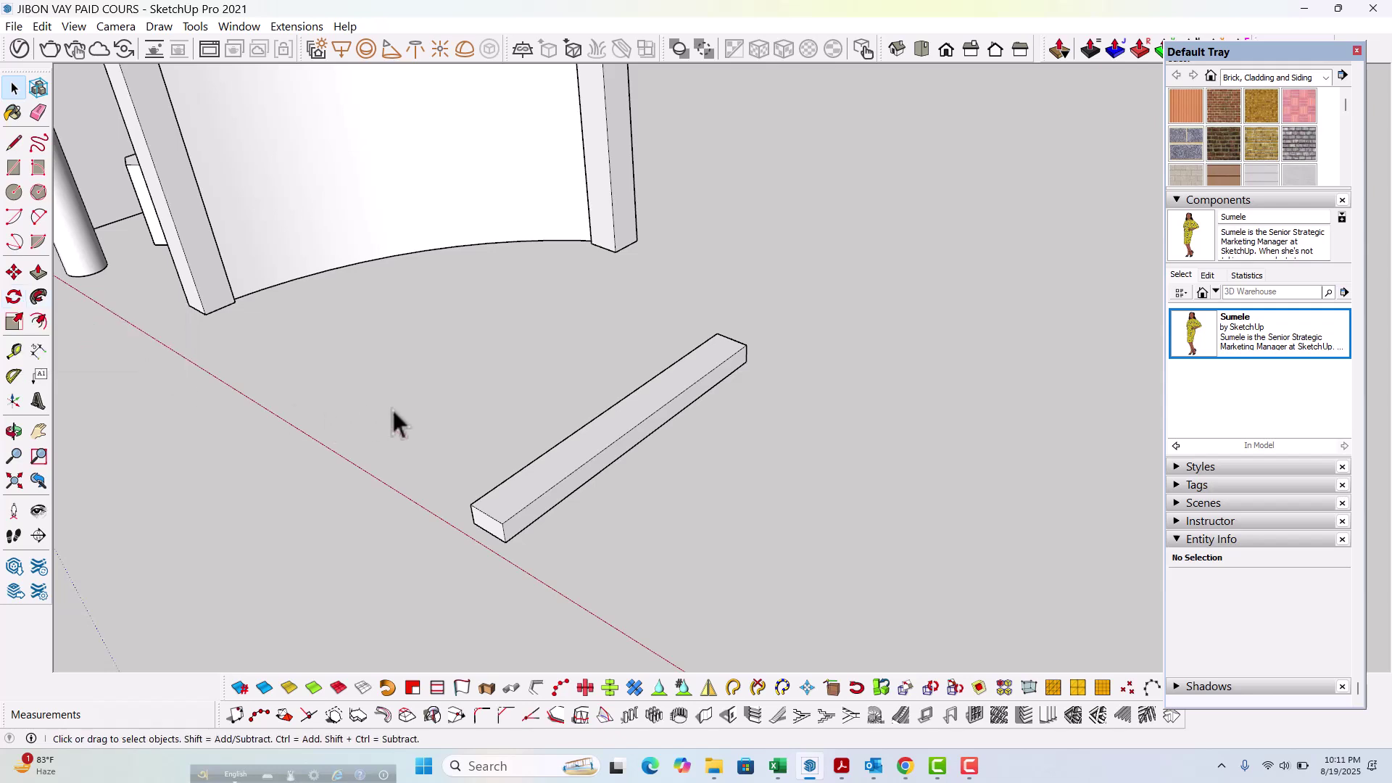
Step: Rotate a copy of the bar around its bottom end corner, with the rotation plane locked to the red axis
{"action": "key", "text": "q"}
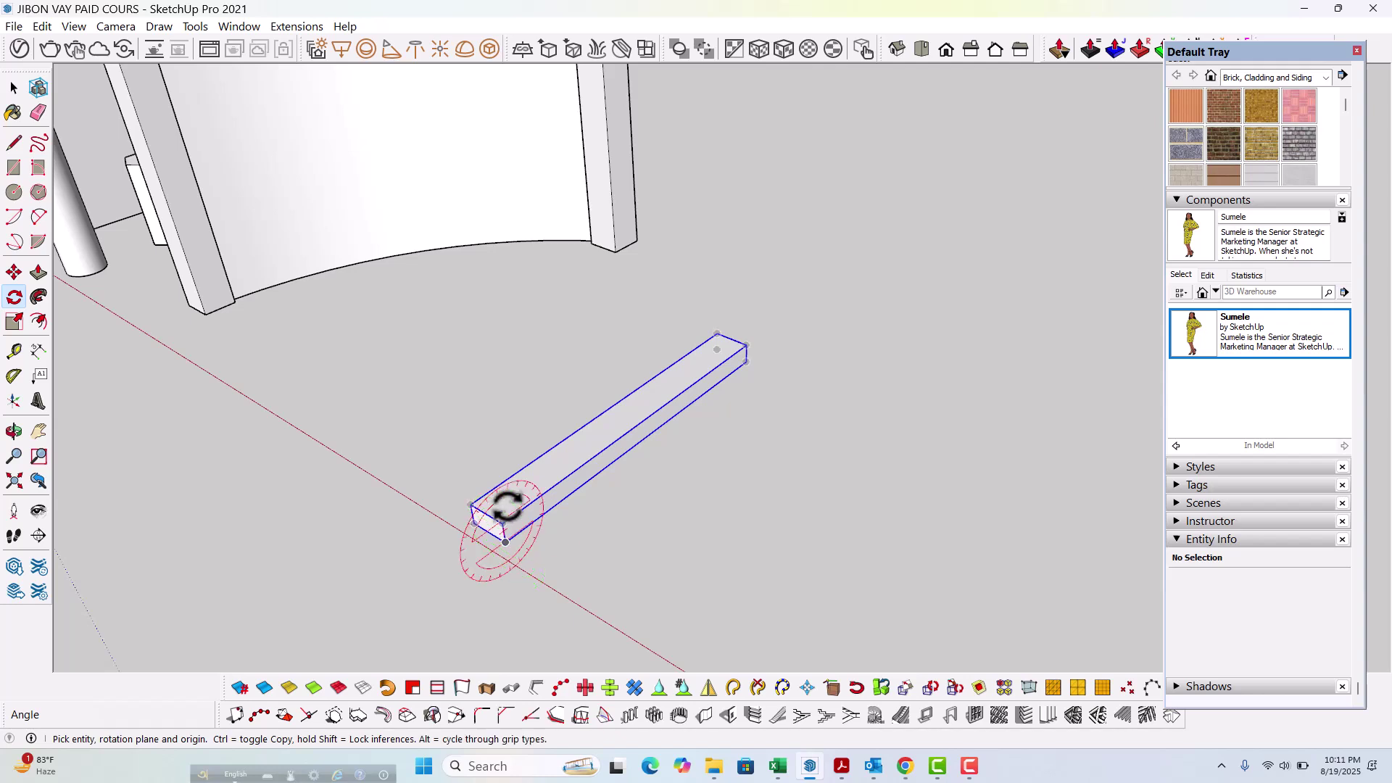
{"action": "scroll", "coordinate": [542, 557], "scroll_direction": "up", "scroll_amount": 3}
{"action": "key", "text": "Right"}
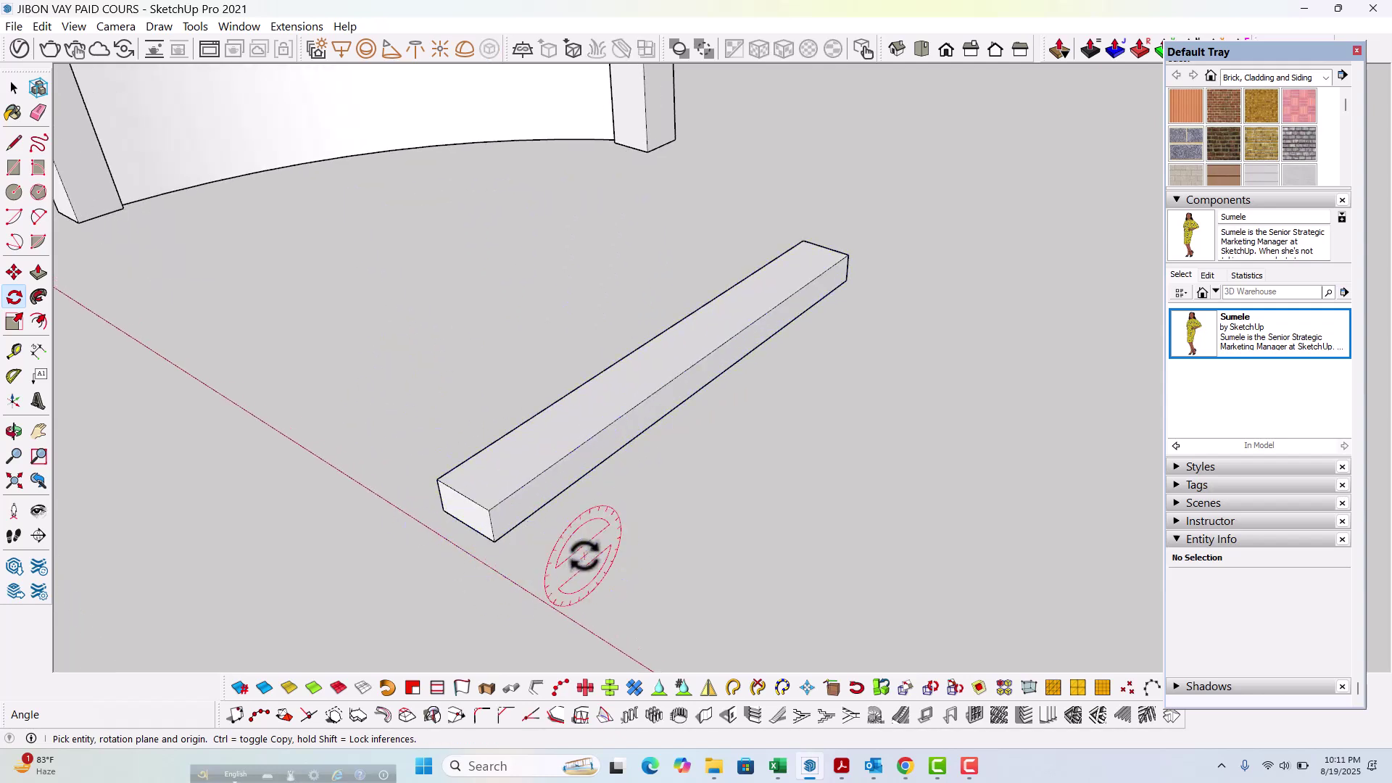
{"action": "left_click", "coordinate": [495, 541]}
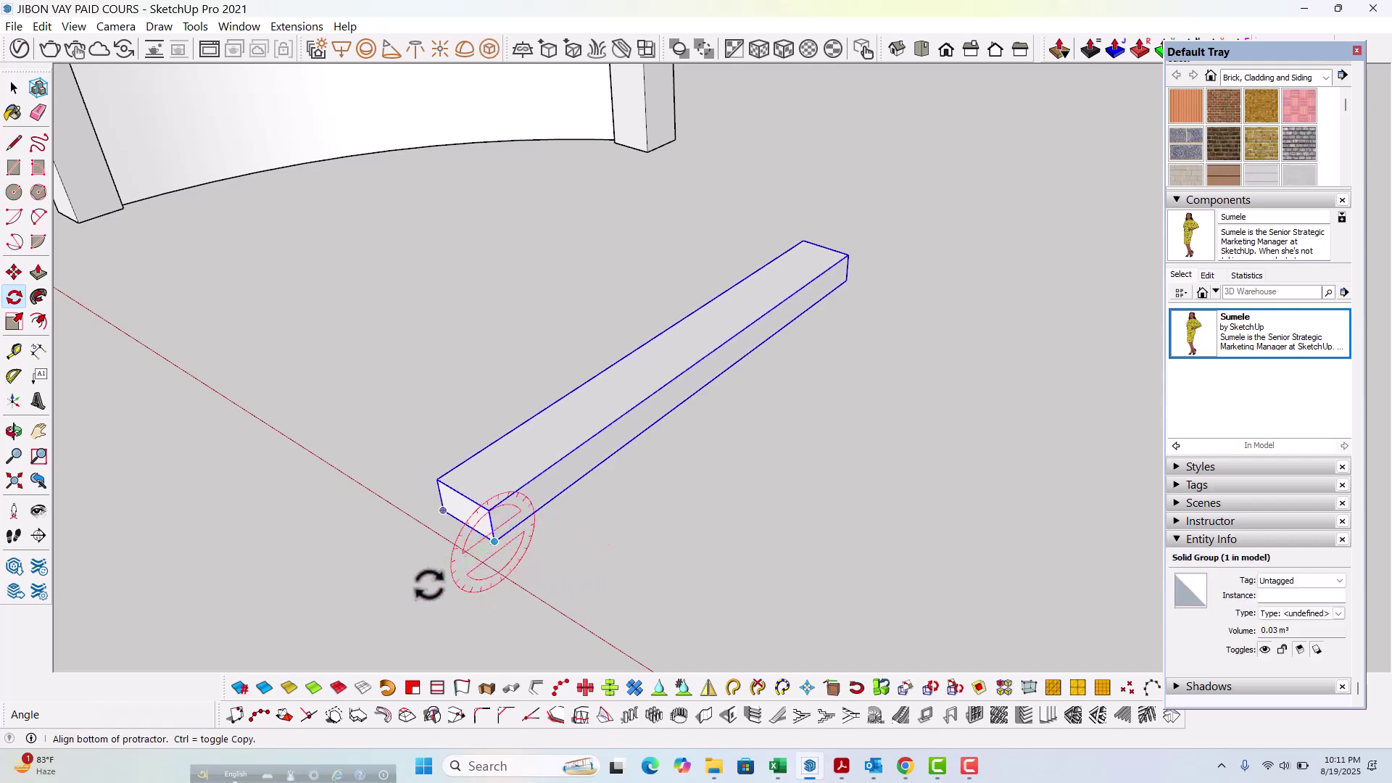
{"action": "left_click", "coordinate": [409, 596]}
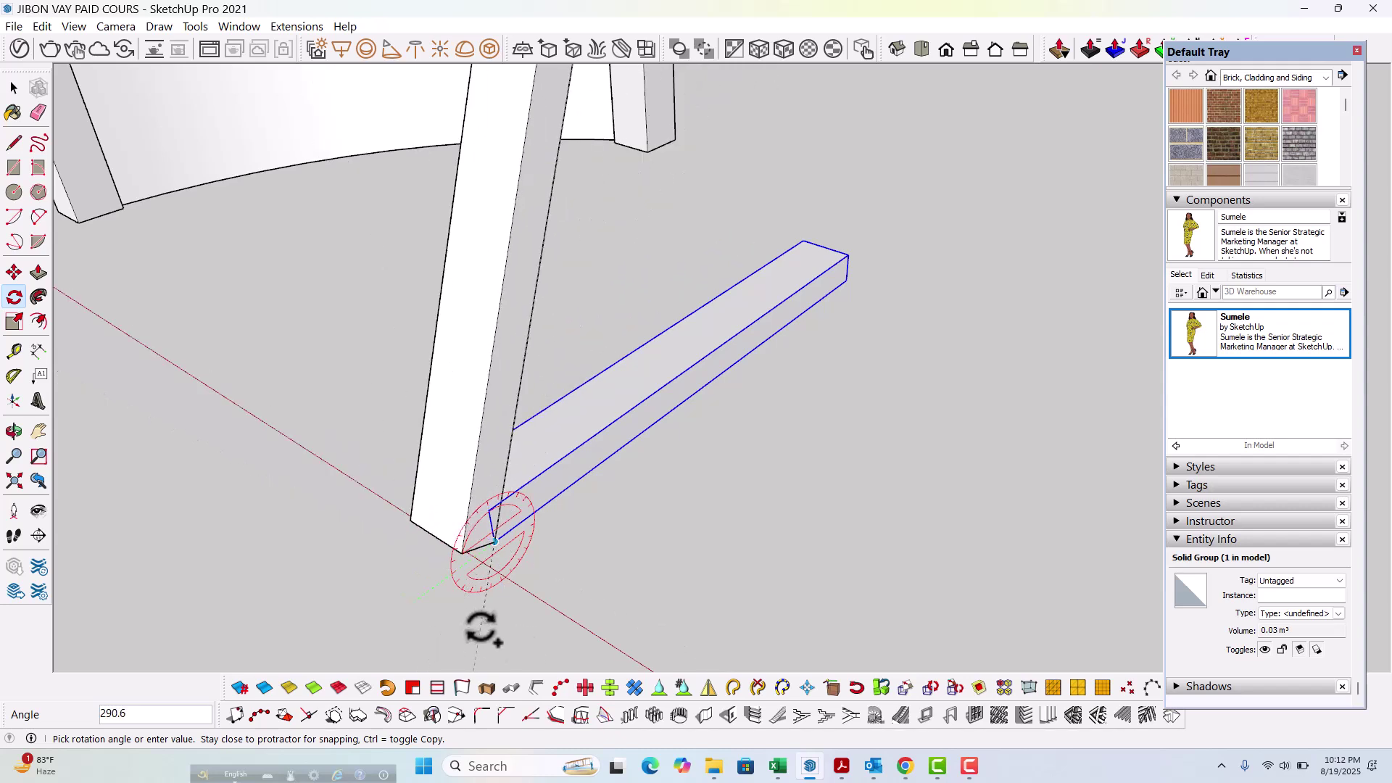
{"action": "key", "text": "Return"}
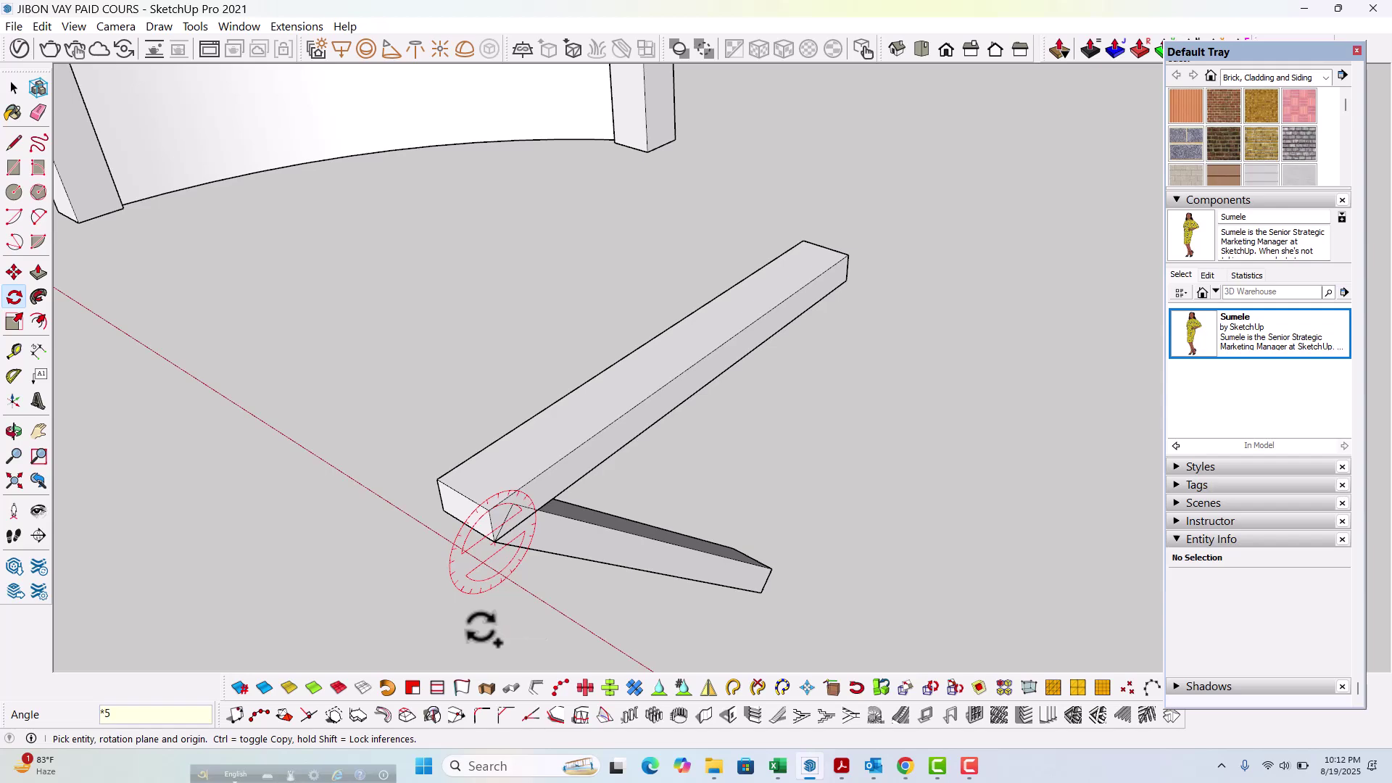
Step: Multiply the rotated bar copy into a radial array with *5, and deselect it
{"action": "key", "text": "Return"}
{"action": "scroll", "coordinate": [553, 406], "scroll_direction": "down", "scroll_amount": 4}
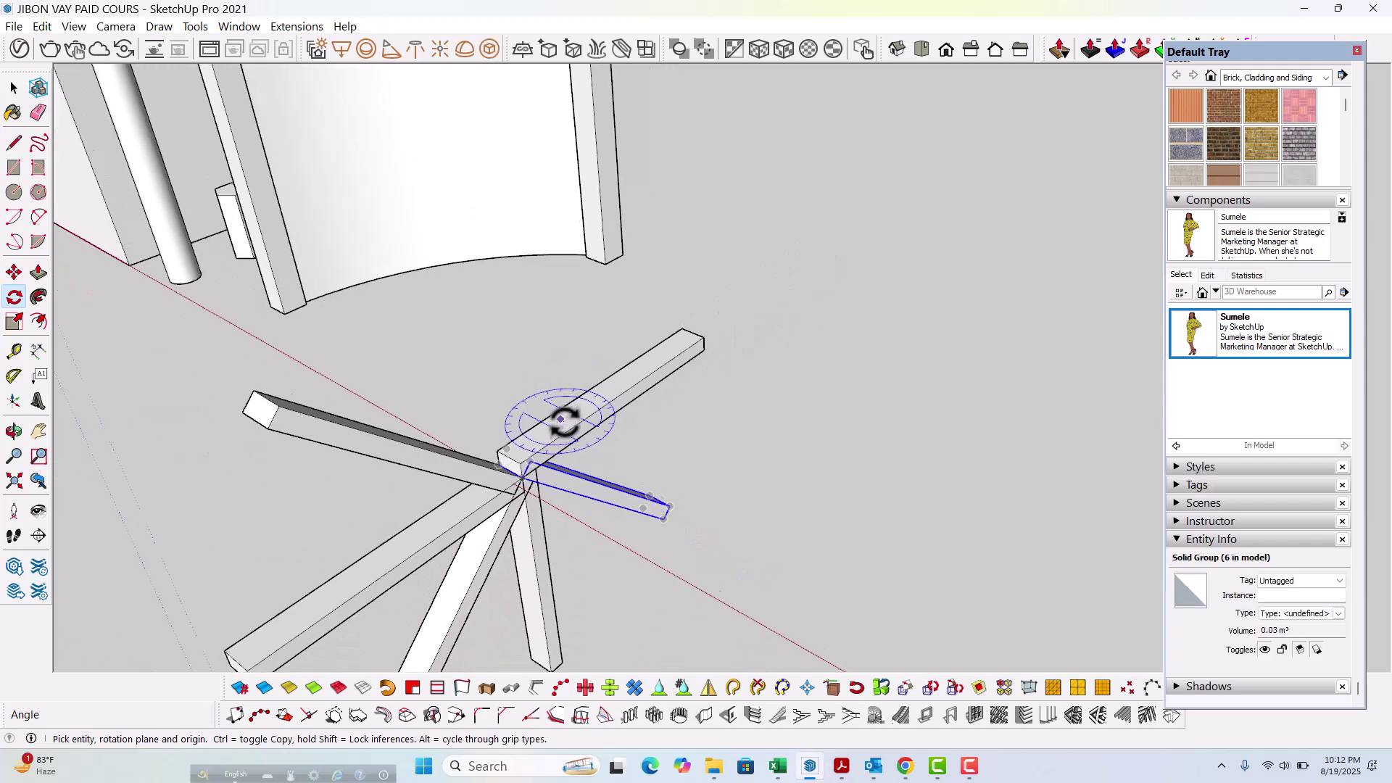
{"action": "scroll", "coordinate": [563, 420], "scroll_direction": "down", "scroll_amount": 3}
{"action": "mouse_move", "coordinate": [544, 529]}
{"action": "middle_mouse_down"}
{"action": "mouse_move", "coordinate": [497, 394]}
{"action": "mouse_move", "coordinate": [280, 261]}
{"action": "mouse_move", "coordinate": [616, 520]}
{"action": "middle_mouse_up"}
{"action": "scroll", "coordinate": [617, 520], "scroll_direction": "down", "scroll_amount": 1}
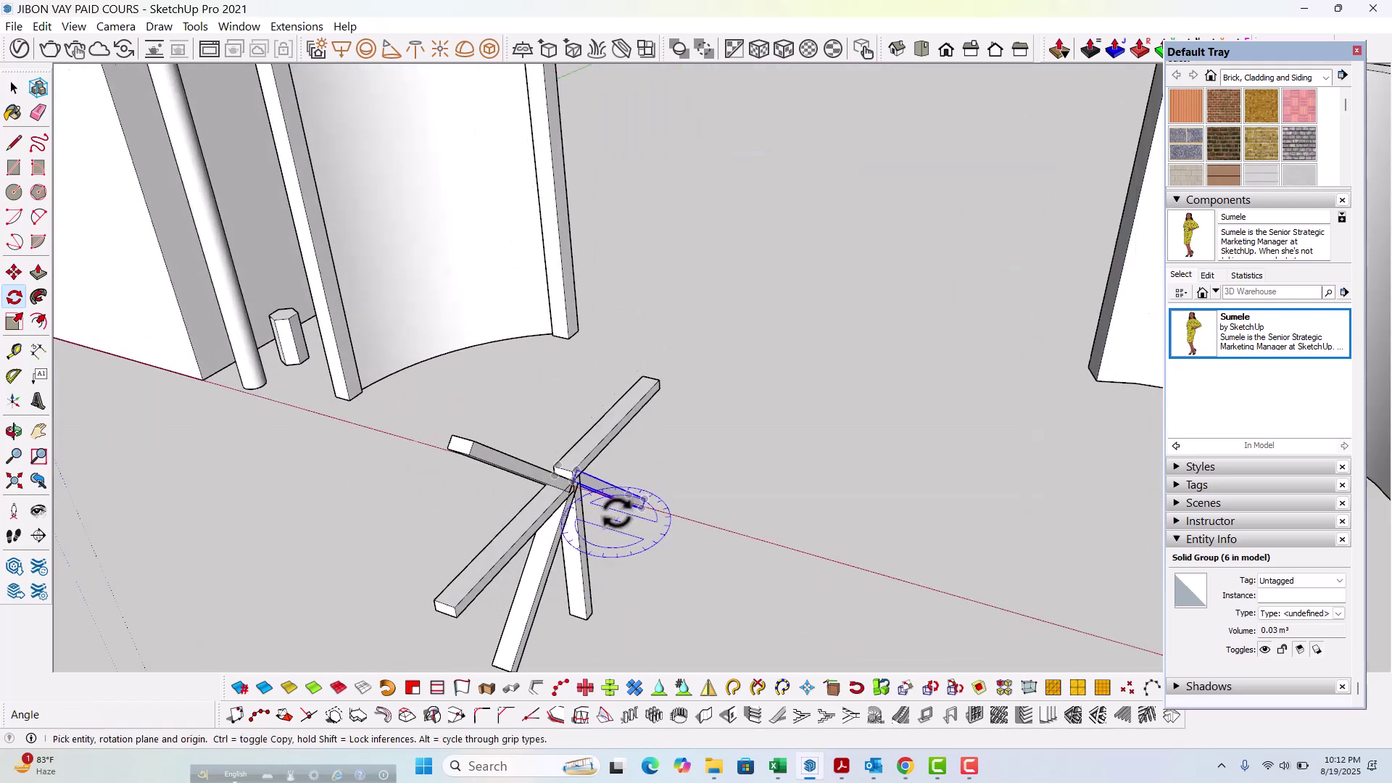
{"action": "key", "text": "space"}
{"action": "left_click", "coordinate": [693, 462]}
{"action": "scroll", "coordinate": [428, 524], "scroll_direction": "down", "scroll_amount": 4}
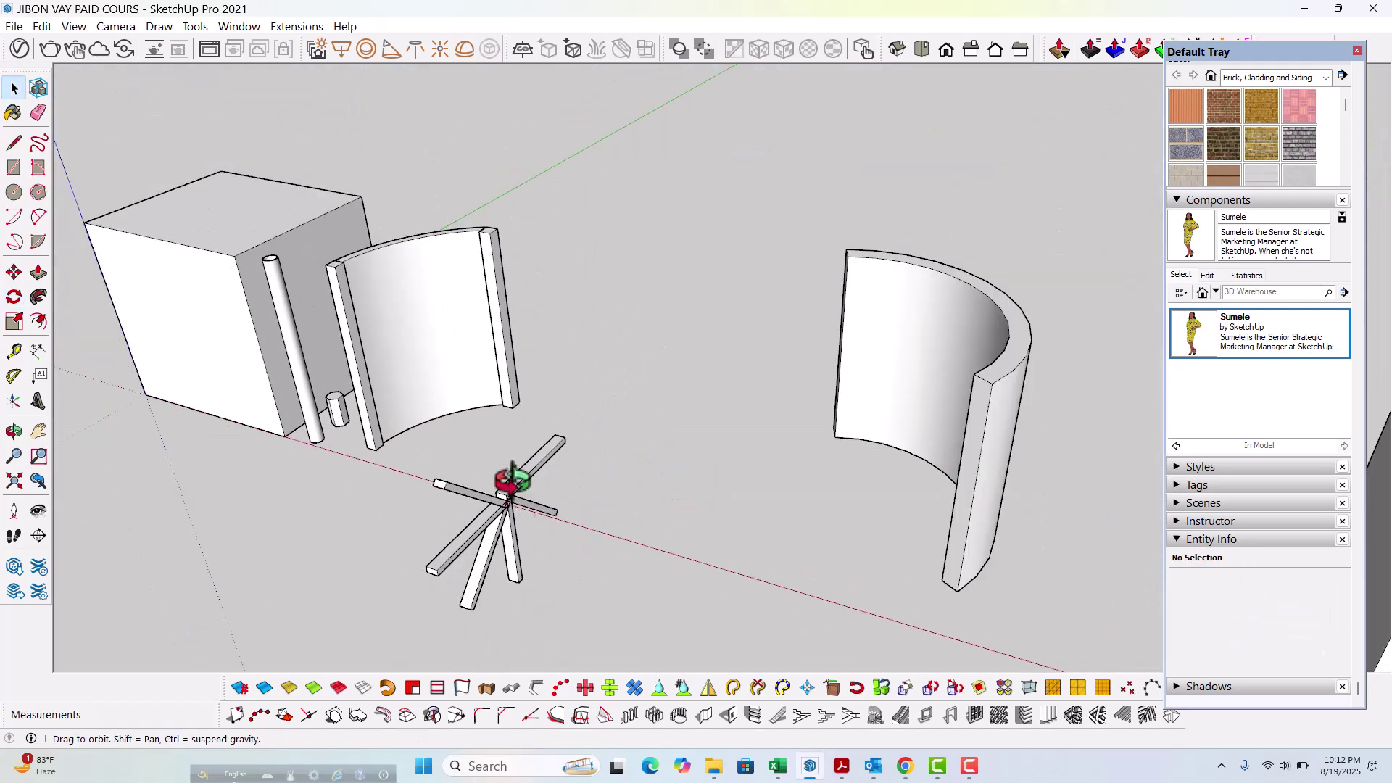
Step: Draw a small narrow rectangle on the ground between the two curved walls
{"action": "scroll", "coordinate": [624, 410], "scroll_direction": "up", "scroll_amount": 3}
{"action": "scroll", "coordinate": [624, 410], "scroll_direction": "down", "scroll_amount": 3}
{"action": "middle_click_drag", "start_coordinate": [506, 497], "coordinate": [694, 494]}
{"action": "scroll", "coordinate": [562, 486], "scroll_direction": "up", "scroll_amount": 4}
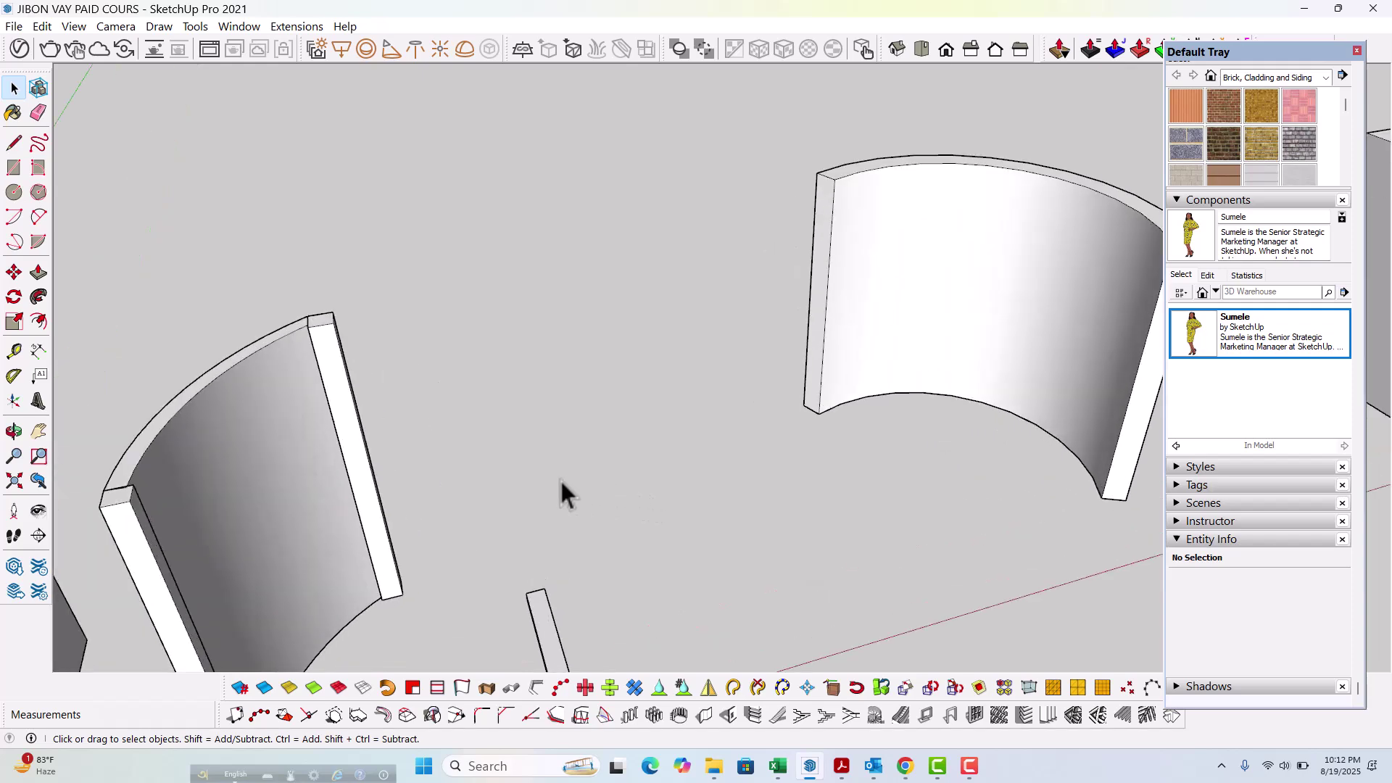
{"action": "key", "text": "r"}
{"action": "scroll", "coordinate": [560, 478], "scroll_direction": "up", "scroll_amount": 2}
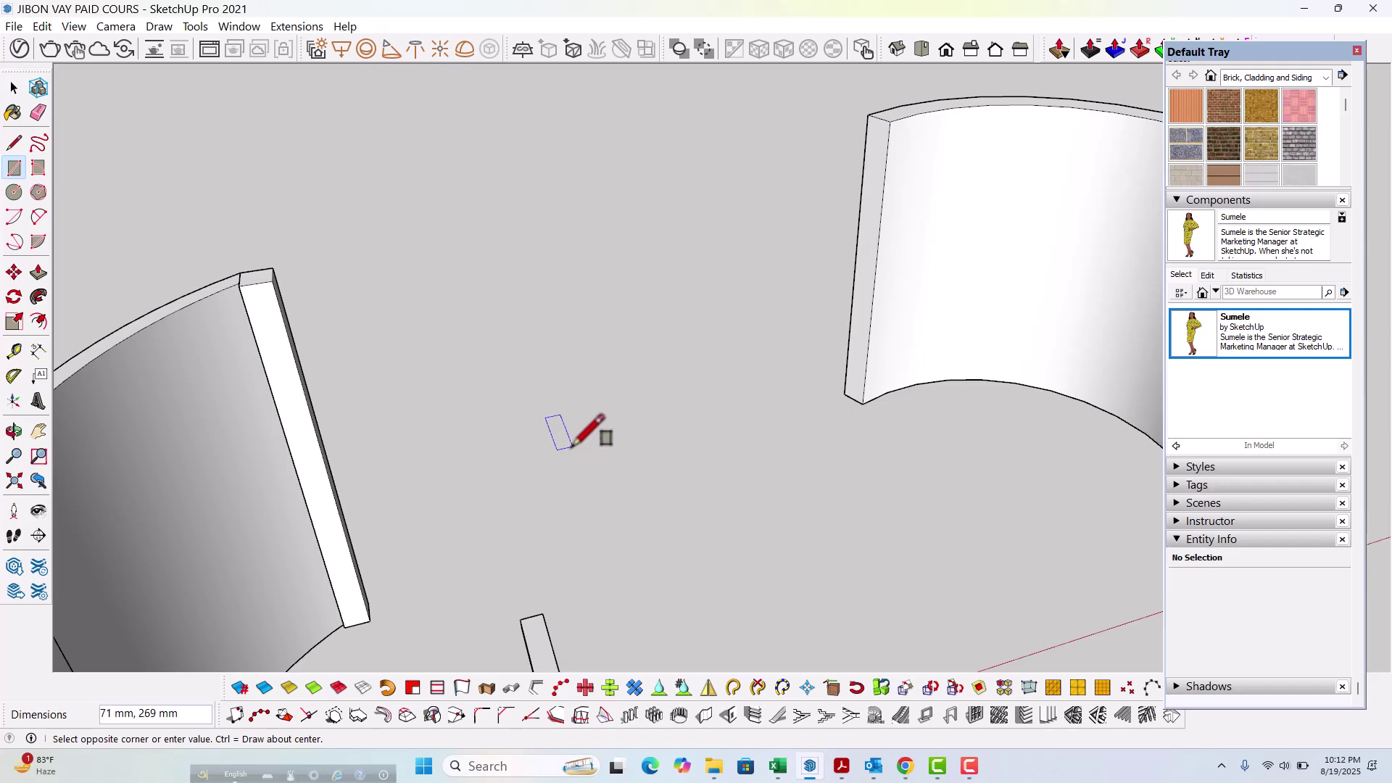
{"action": "left_click", "coordinate": [585, 489]}
{"action": "key", "text": "space"}
{"action": "scroll", "coordinate": [541, 468], "scroll_direction": "up", "scroll_amount": 2}
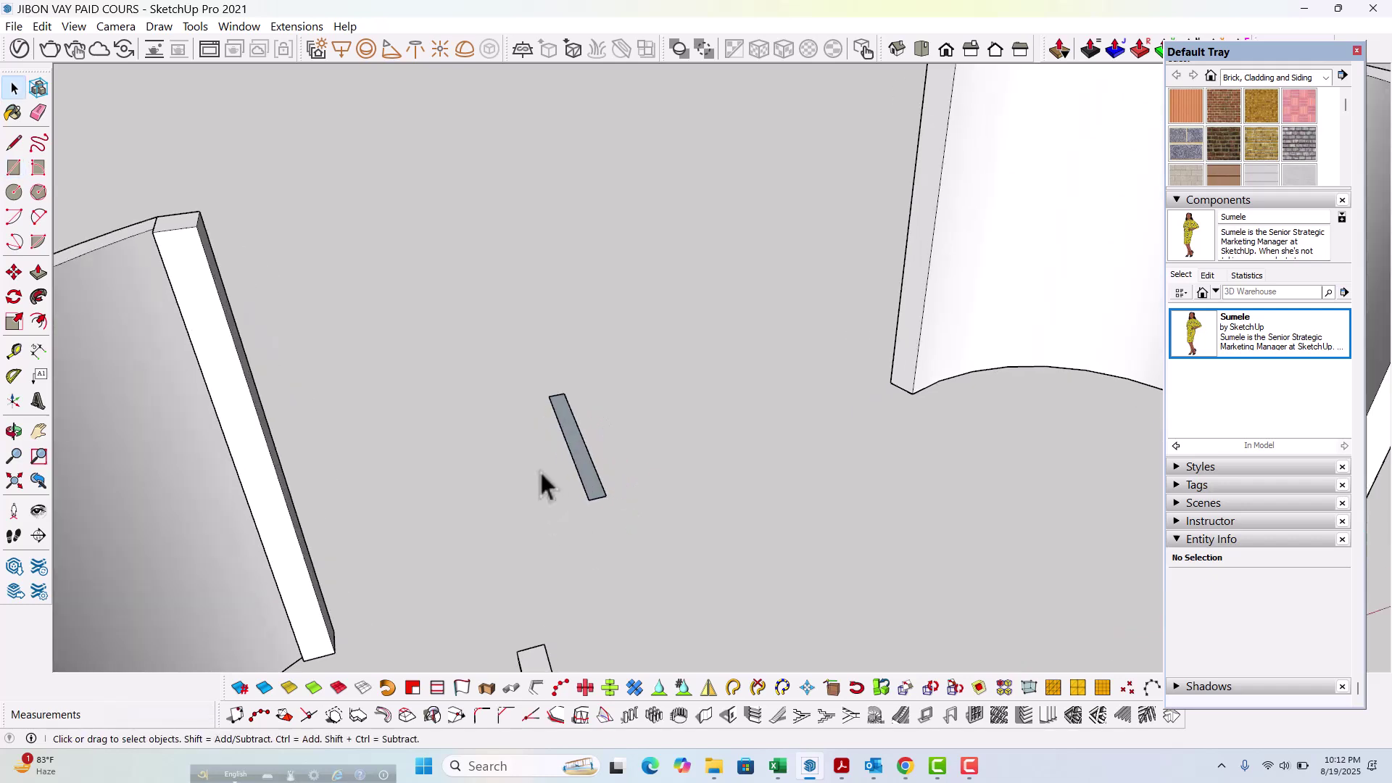
Step: Extrude the narrow rectangle between the curved walls up to the height of the first curved wall's end
{"action": "key", "text": "p"}
{"action": "scroll", "coordinate": [565, 480], "scroll_direction": "up", "scroll_amount": 2}
{"action": "left_click", "coordinate": [603, 502]}
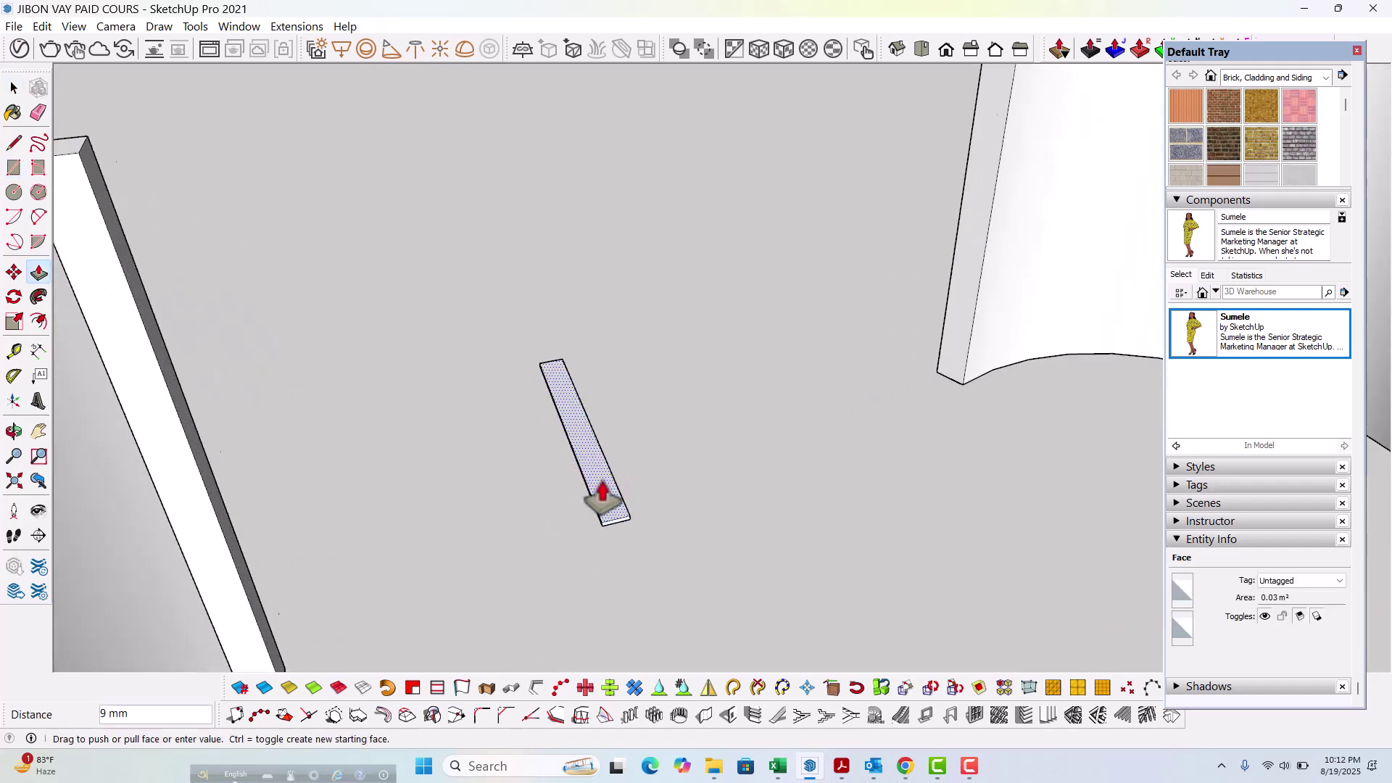
{"action": "scroll", "coordinate": [606, 435], "scroll_direction": "down", "scroll_amount": 3}
{"action": "left_click", "coordinate": [926, 104]}
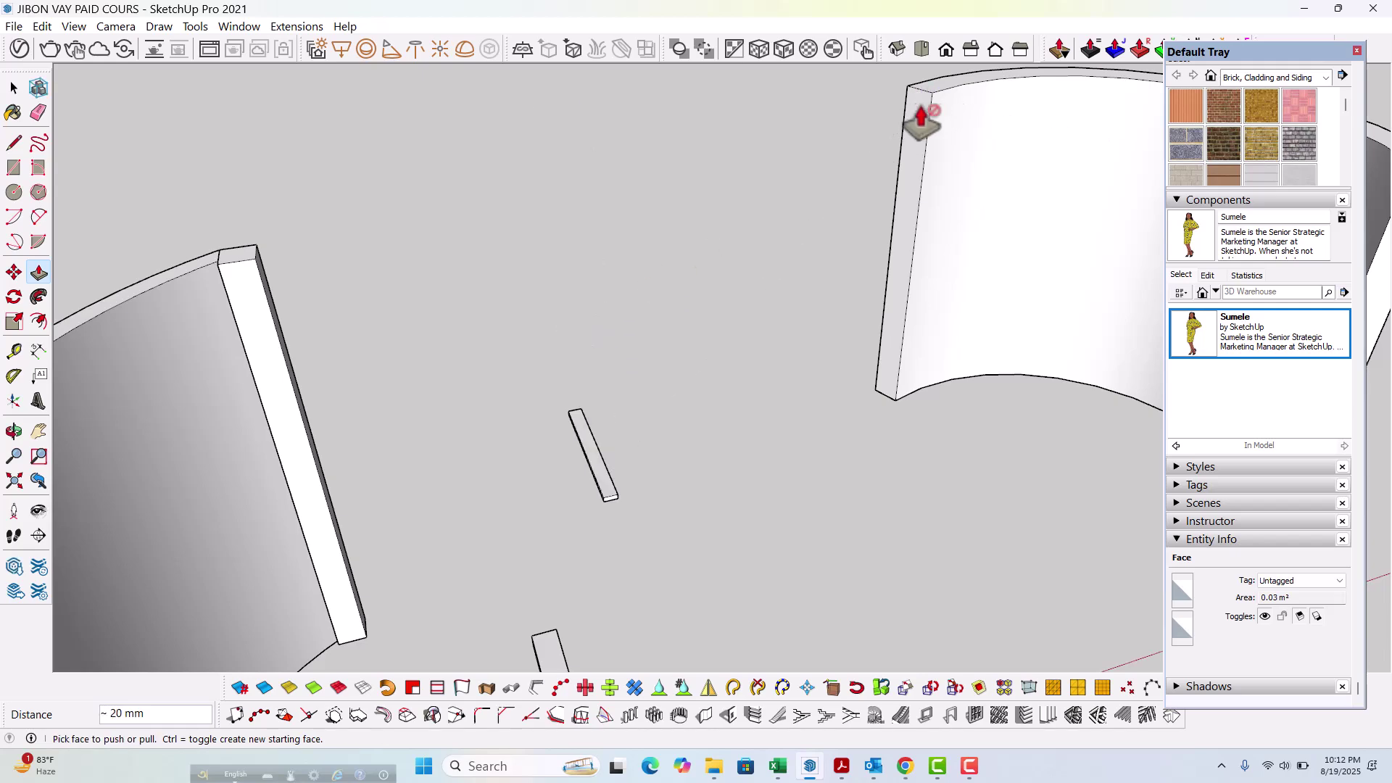
{"action": "left_click", "coordinate": [603, 496]}
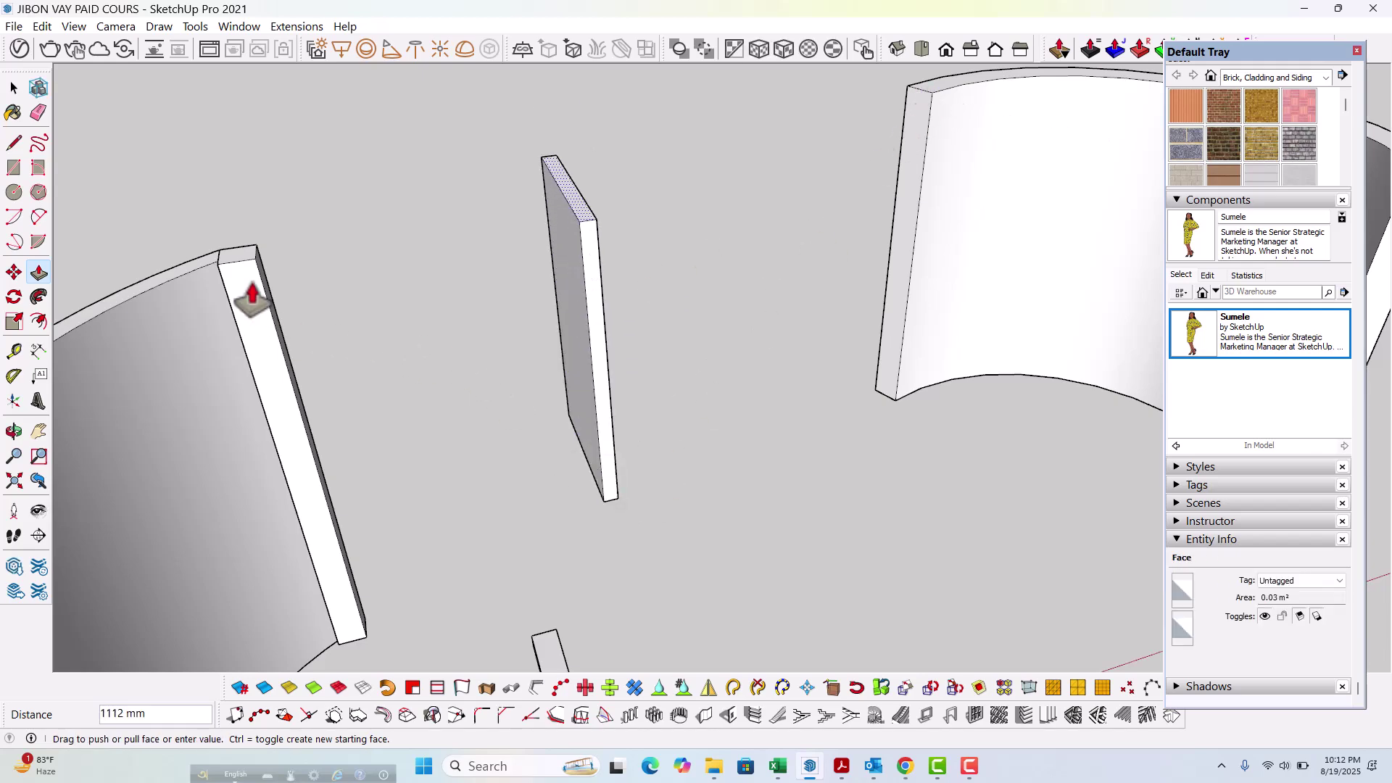
{"action": "left_click", "coordinate": [257, 274]}
{"action": "scroll", "coordinate": [584, 482], "scroll_direction": "down", "scroll_amount": 4}
{"action": "middle_click_drag", "start_coordinate": [585, 485], "coordinate": [463, 512]}
{"action": "key", "text": "space"}
Step: Draw a narrow ground rectangle about 145 mm by 1118 mm beside the end of the curved wall nearest the radial bars
{"action": "scroll", "coordinate": [519, 446], "scroll_direction": "up", "scroll_amount": 5}
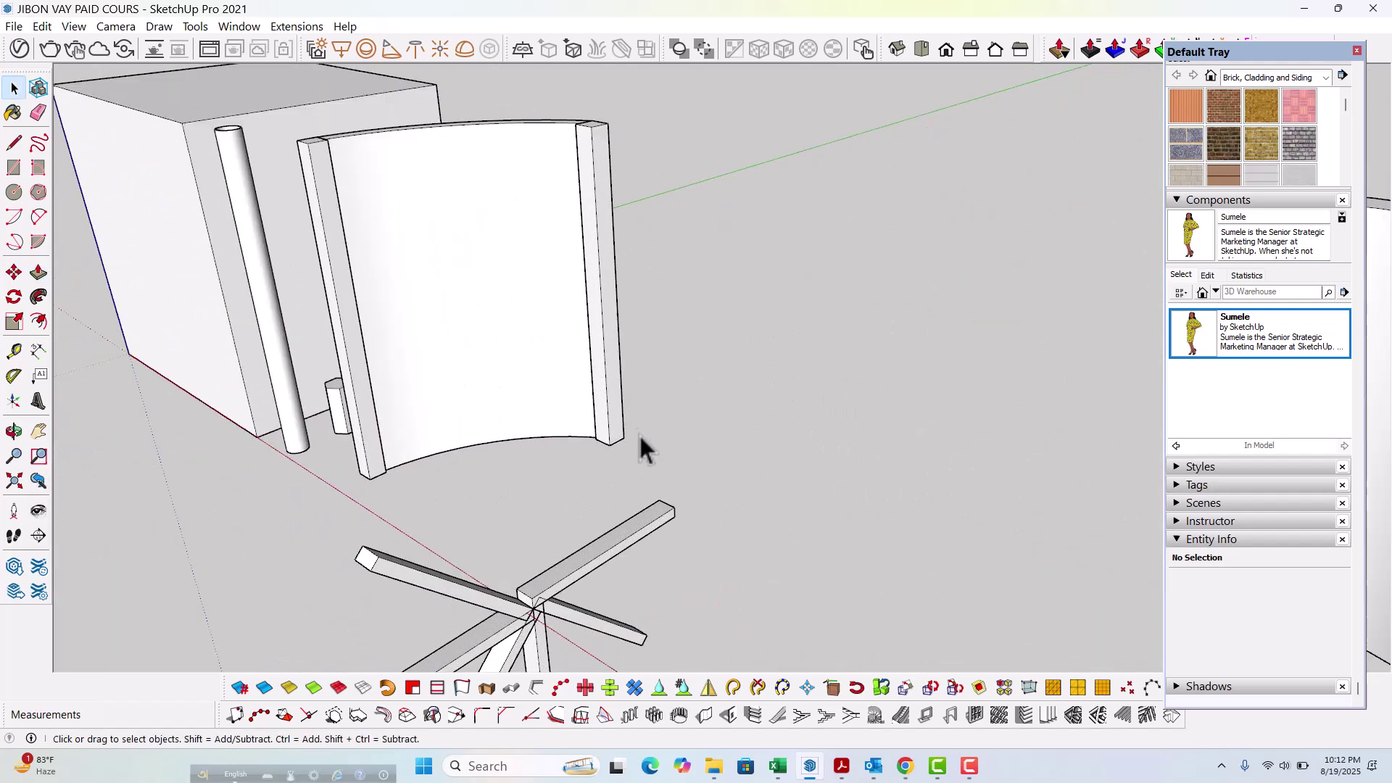
{"action": "key", "text": "r"}
{"action": "scroll", "coordinate": [715, 431], "scroll_direction": "up", "scroll_amount": 2}
{"action": "left_click", "coordinate": [776, 422]}
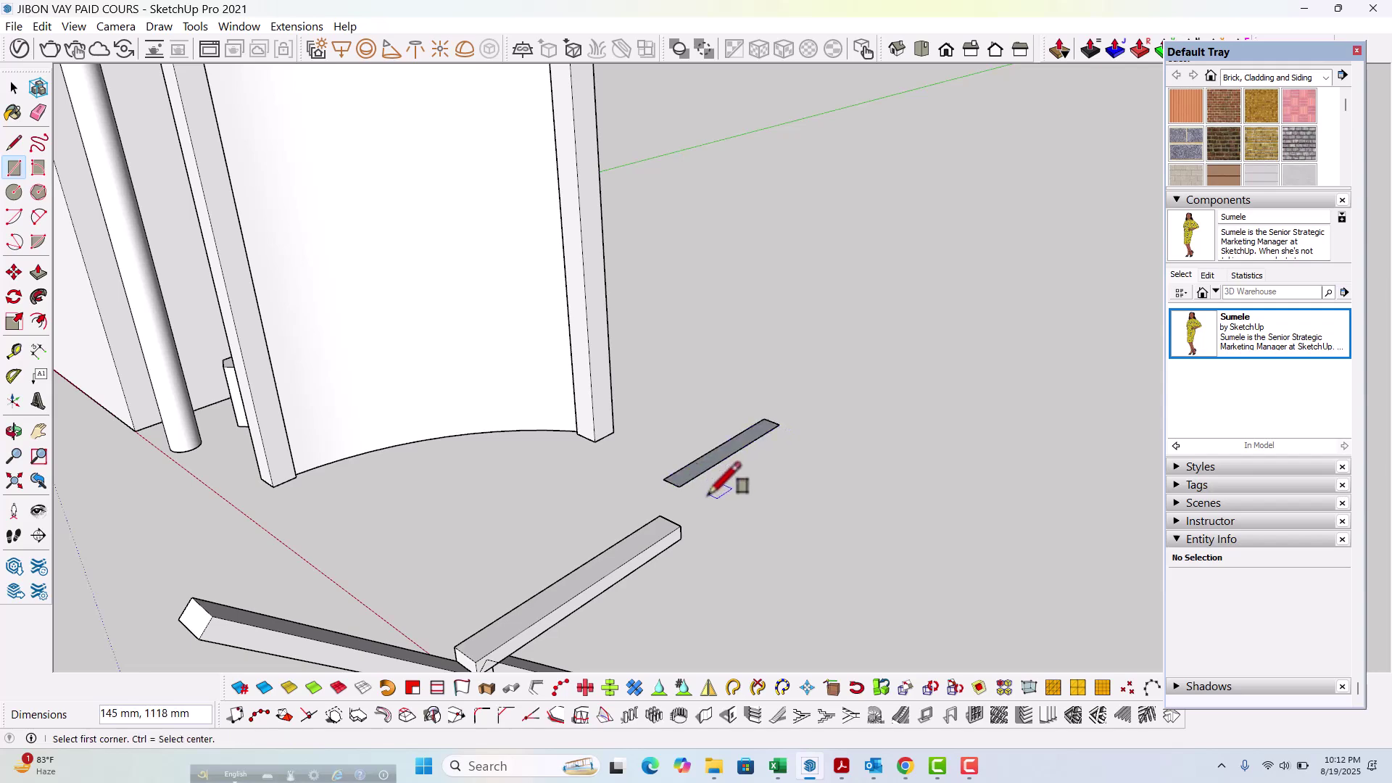
{"action": "left_click", "coordinate": [709, 495]}
Step: Extrude the new rectangle up to the curved wall's top and make the resulting slab a group
{"action": "key", "text": "p"}
{"action": "left_click", "coordinate": [661, 477]}
{"action": "scroll", "coordinate": [652, 435], "scroll_direction": "down", "scroll_amount": 3}
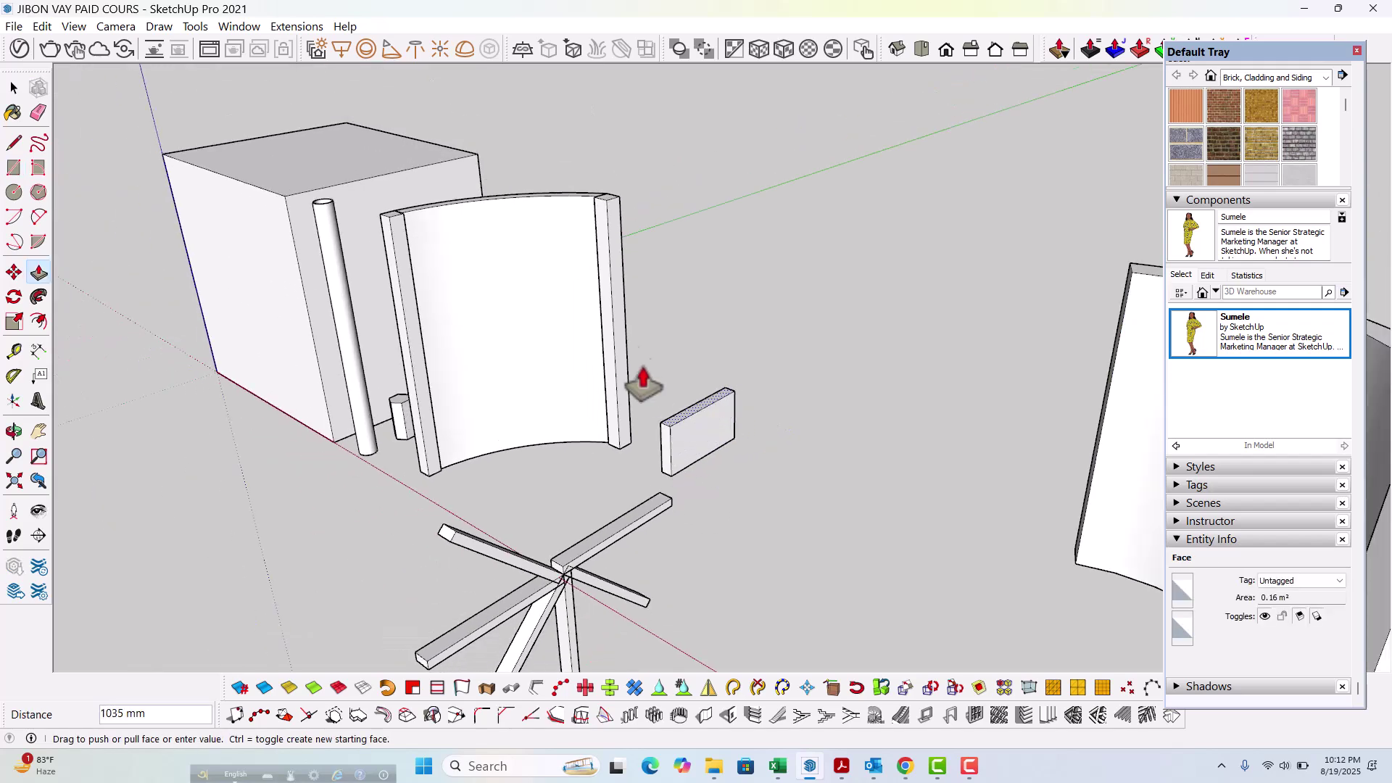
{"action": "left_click", "coordinate": [603, 217]}
{"action": "key", "text": "space"}
{"action": "triple_click", "coordinate": [693, 237]}
{"action": "right_click", "coordinate": [687, 239]}
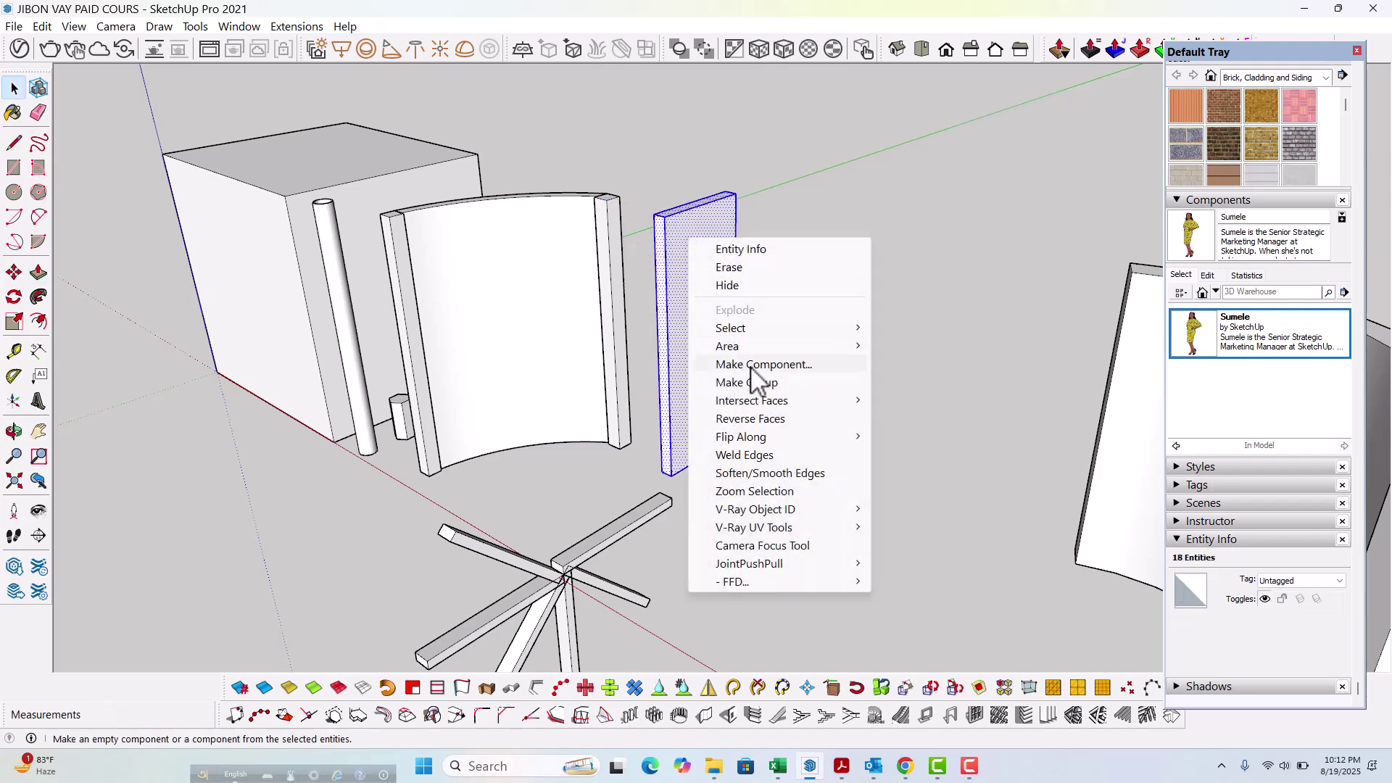
{"action": "left_click", "coordinate": [760, 384]}
Step: Try to rotate a copy of the slab around its bottom corner with 45*45 as the angle
{"action": "middle_click_drag", "start_coordinate": [587, 460], "coordinate": [699, 460]}
{"action": "scroll", "coordinate": [704, 471], "scroll_direction": "up", "scroll_amount": 5}
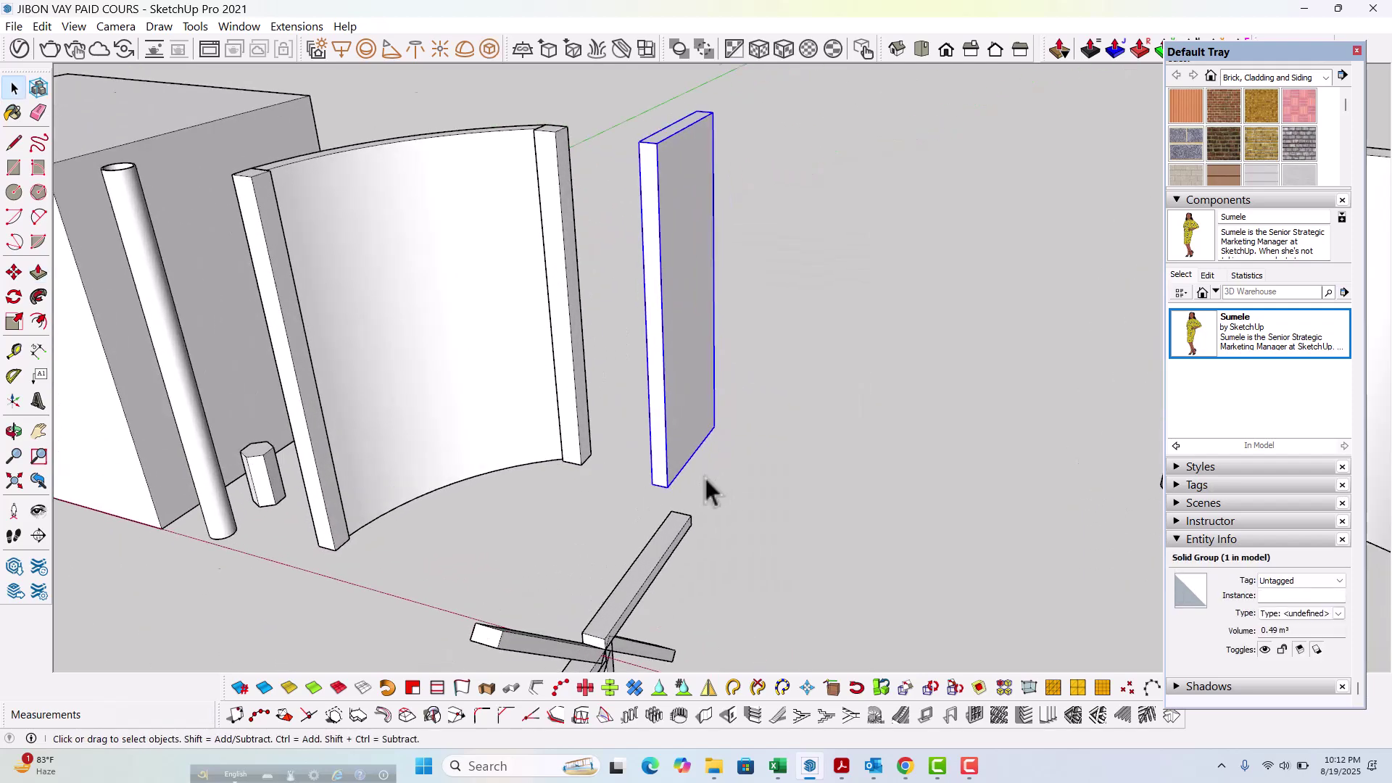
{"action": "key", "text": "q"}
{"action": "scroll", "coordinate": [717, 500], "scroll_direction": "up", "scroll_amount": 1}
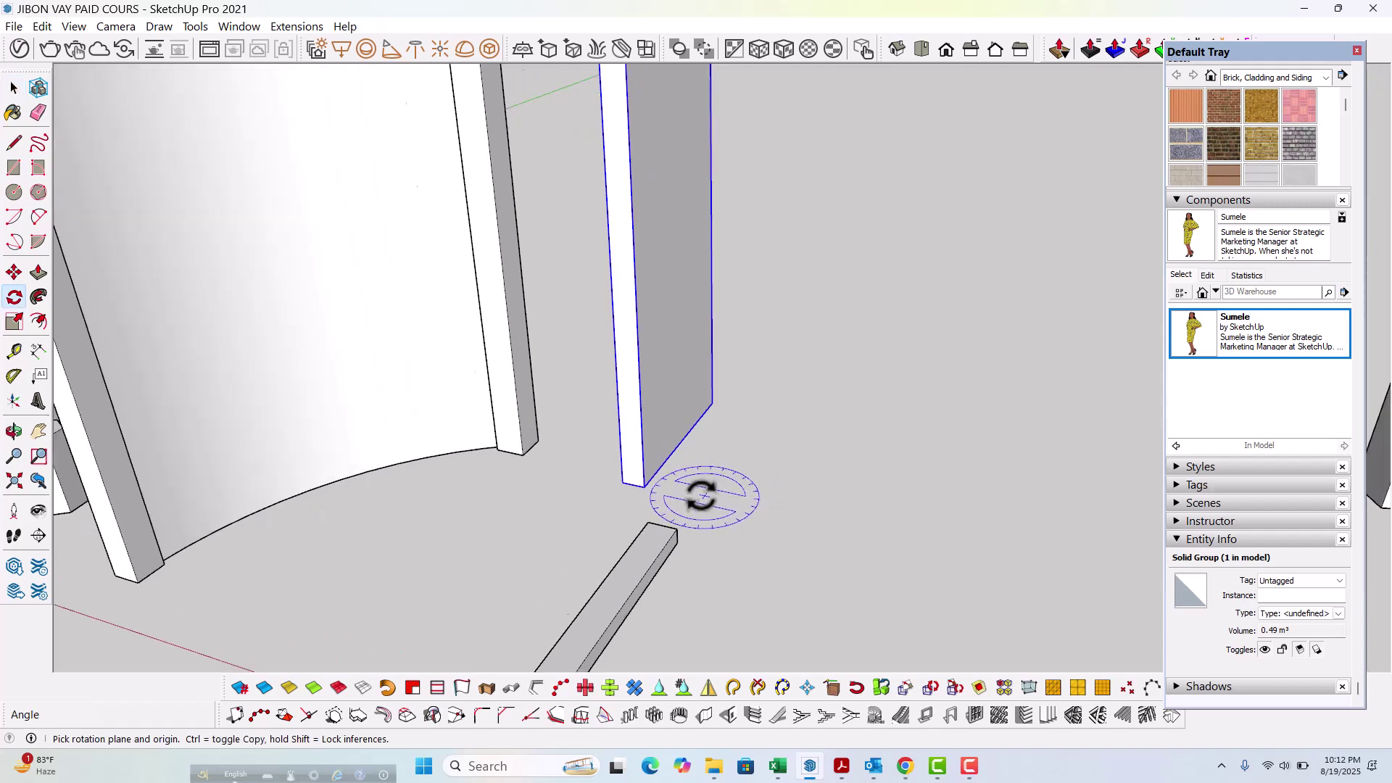
{"action": "scroll", "coordinate": [625, 491], "scroll_direction": "up", "scroll_amount": 1}
{"action": "left_click", "coordinate": [623, 483]}
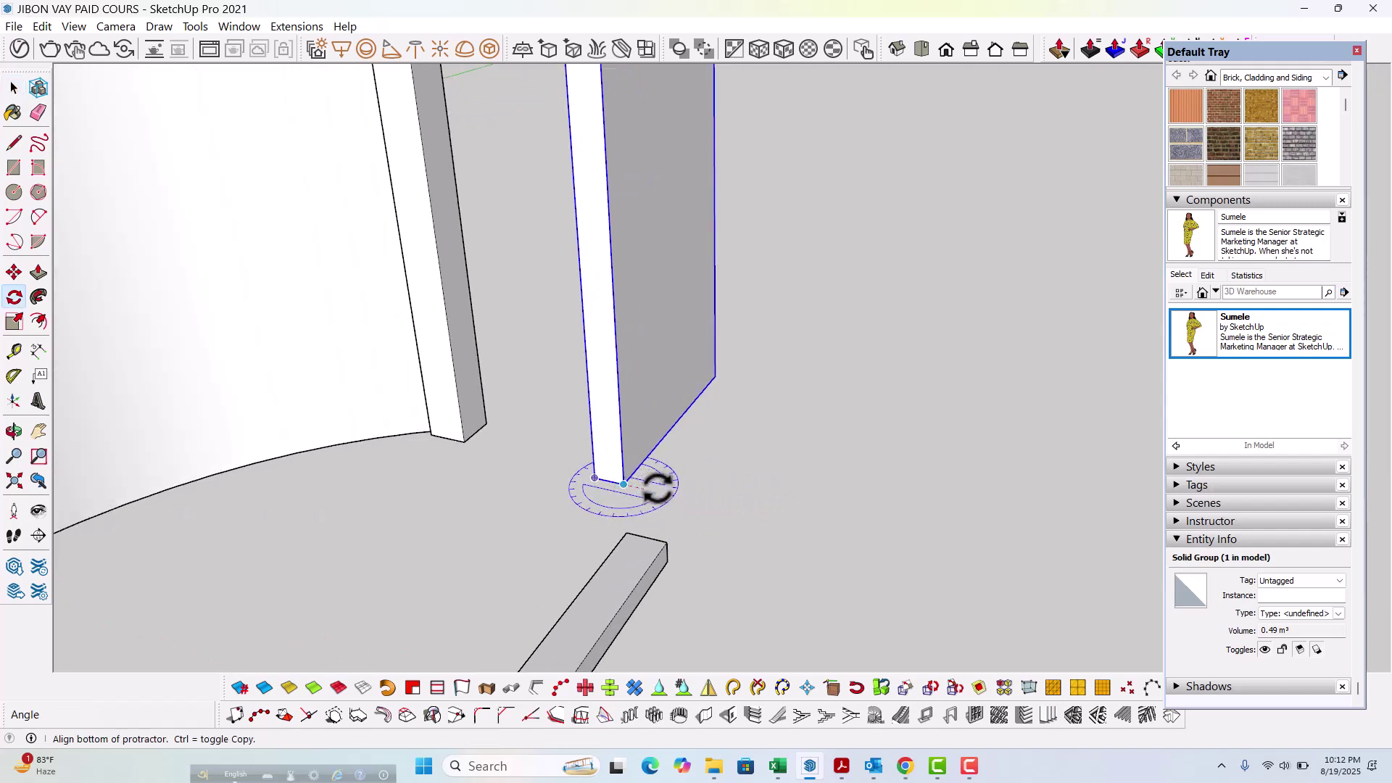
{"action": "left_click", "coordinate": [694, 500]}
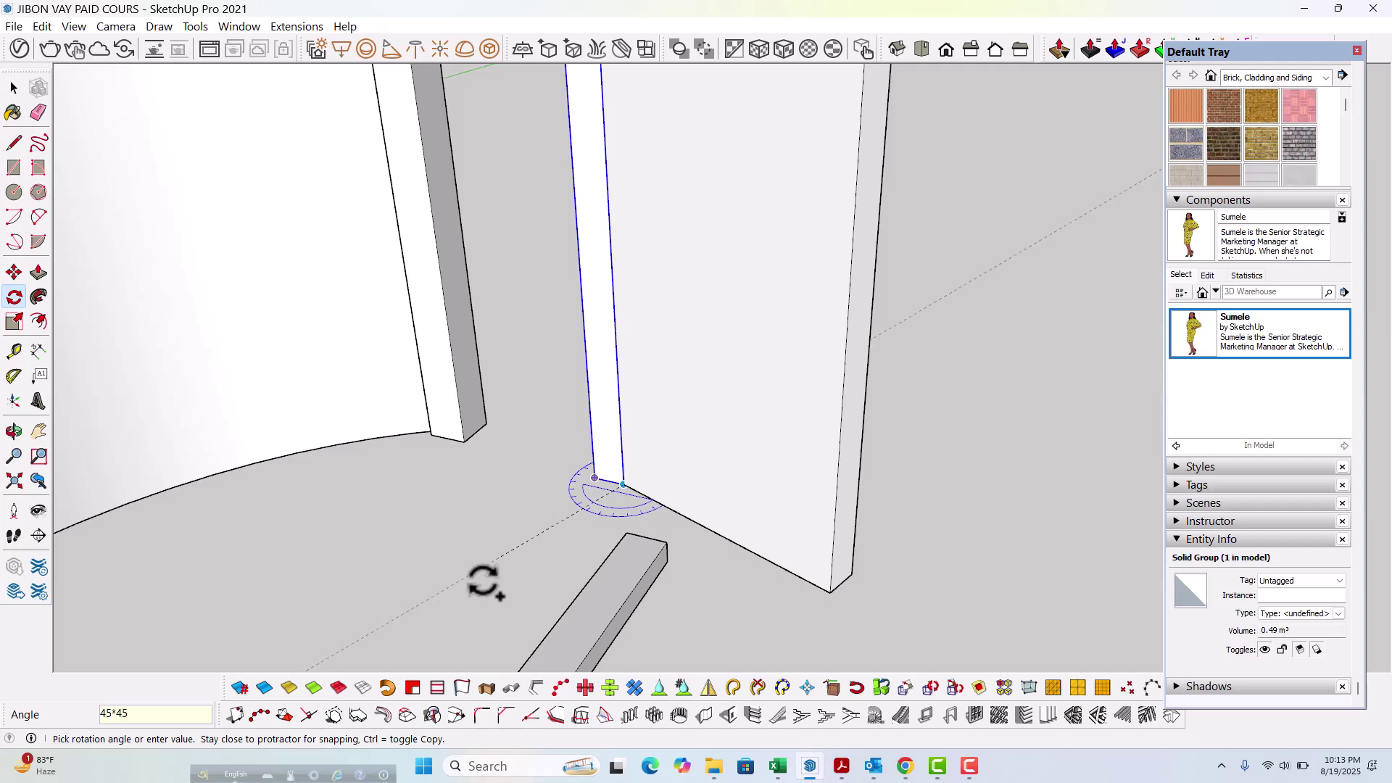
{"action": "scroll", "coordinate": [484, 580], "scroll_direction": "down", "scroll_amount": 10}
{"action": "key", "text": "Return"}
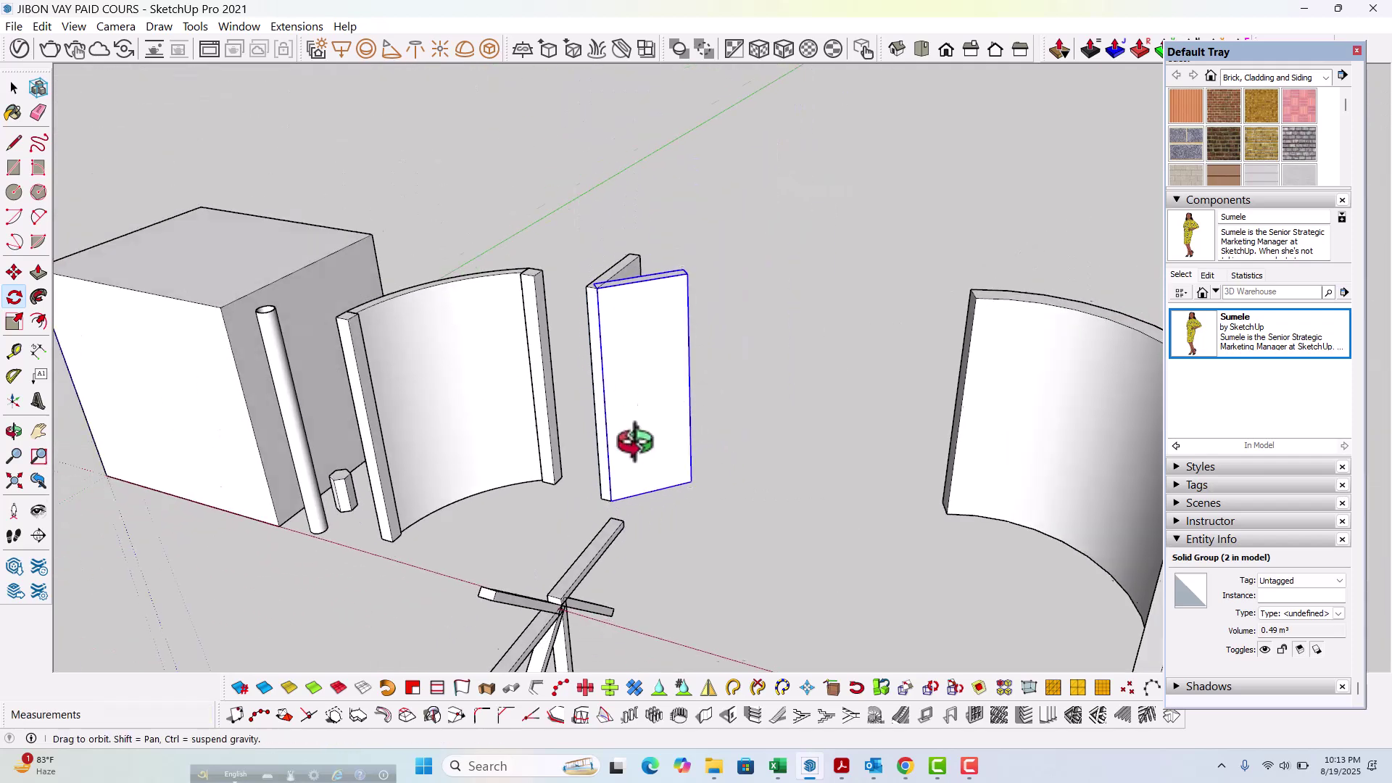
{"action": "middle_click_drag", "start_coordinate": [660, 419], "coordinate": [551, 439]}
{"action": "key", "text": "space"}
{"action": "scroll", "coordinate": [681, 361], "scroll_direction": "down", "scroll_amount": 2}
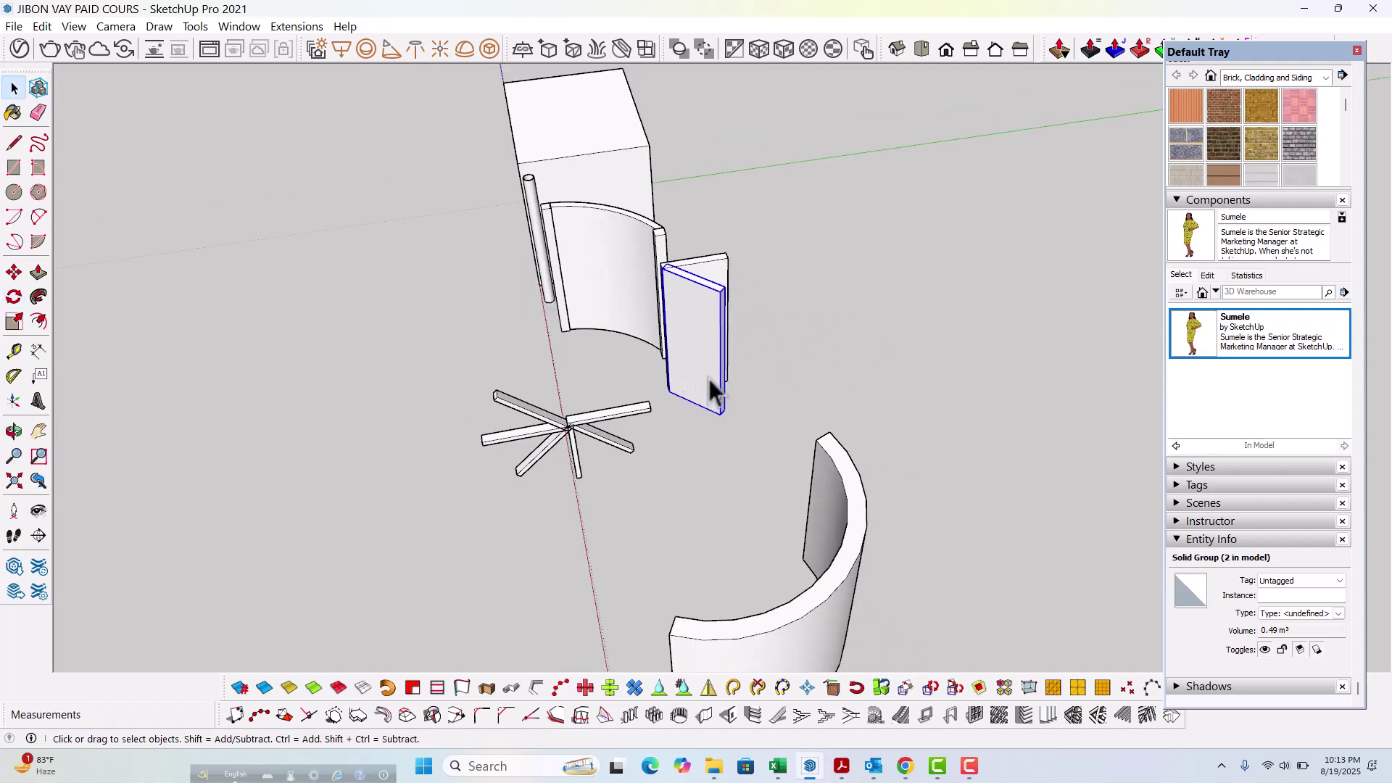
Step: Rotate a copy of the slab 45 degrees around its bottom corner, on the horizontal plane
{"action": "left_click", "coordinate": [709, 404]}
{"action": "middle_click_drag", "start_coordinate": [709, 404], "coordinate": [684, 389]}
{"action": "scroll", "coordinate": [688, 389], "scroll_direction": "up", "scroll_amount": 5}
{"action": "left_click", "coordinate": [698, 371]}
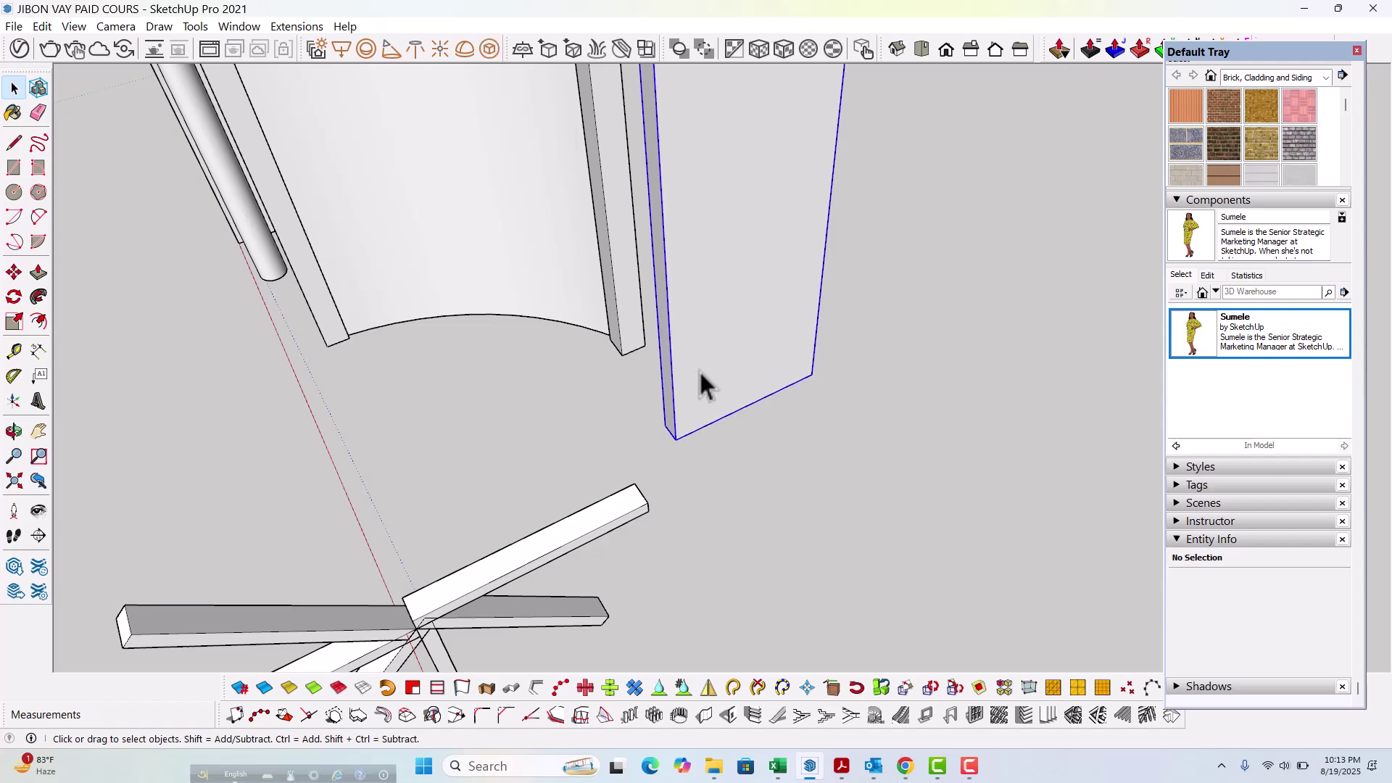
{"action": "key", "text": "q"}
{"action": "scroll", "coordinate": [703, 458], "scroll_direction": "up", "scroll_amount": 2}
{"action": "scroll", "coordinate": [705, 462], "scroll_direction": "up", "scroll_amount": 2}
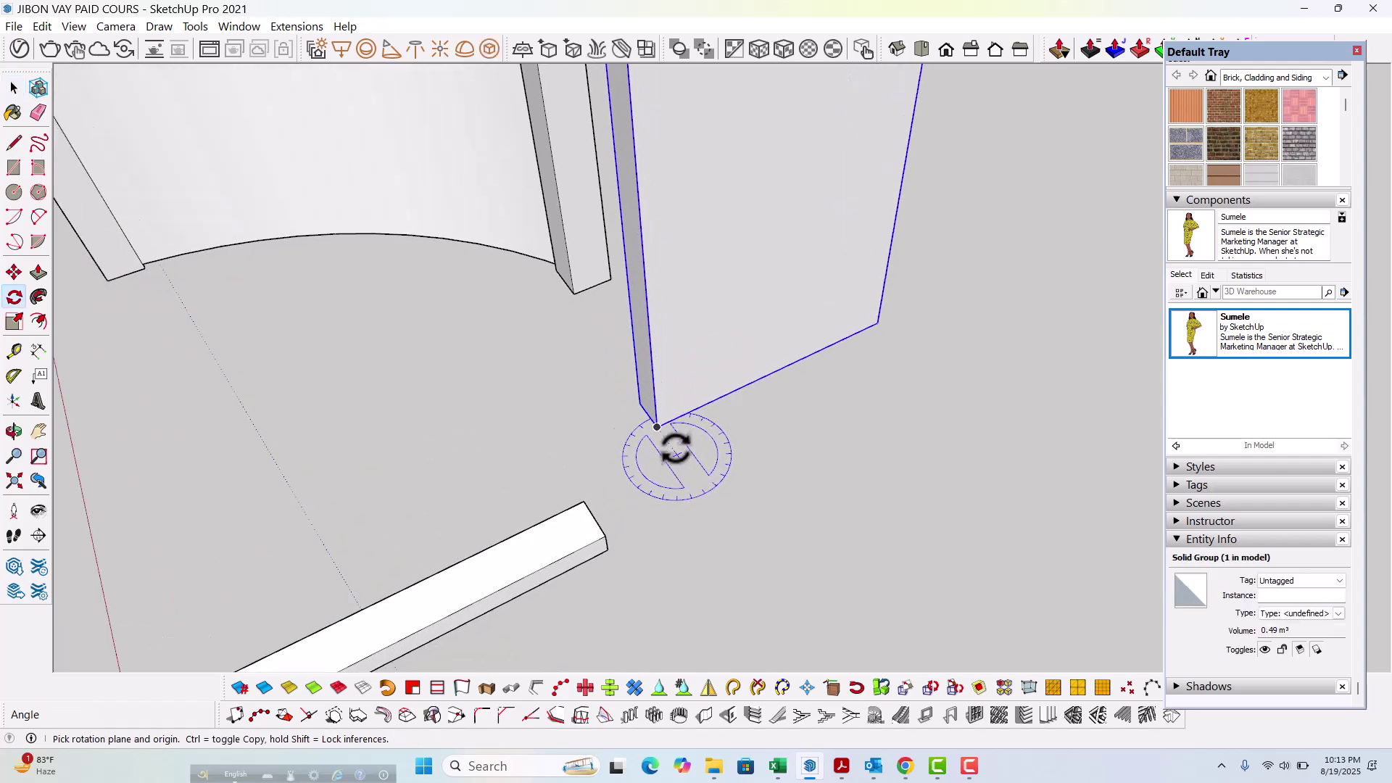
{"action": "left_click", "coordinate": [657, 426]}
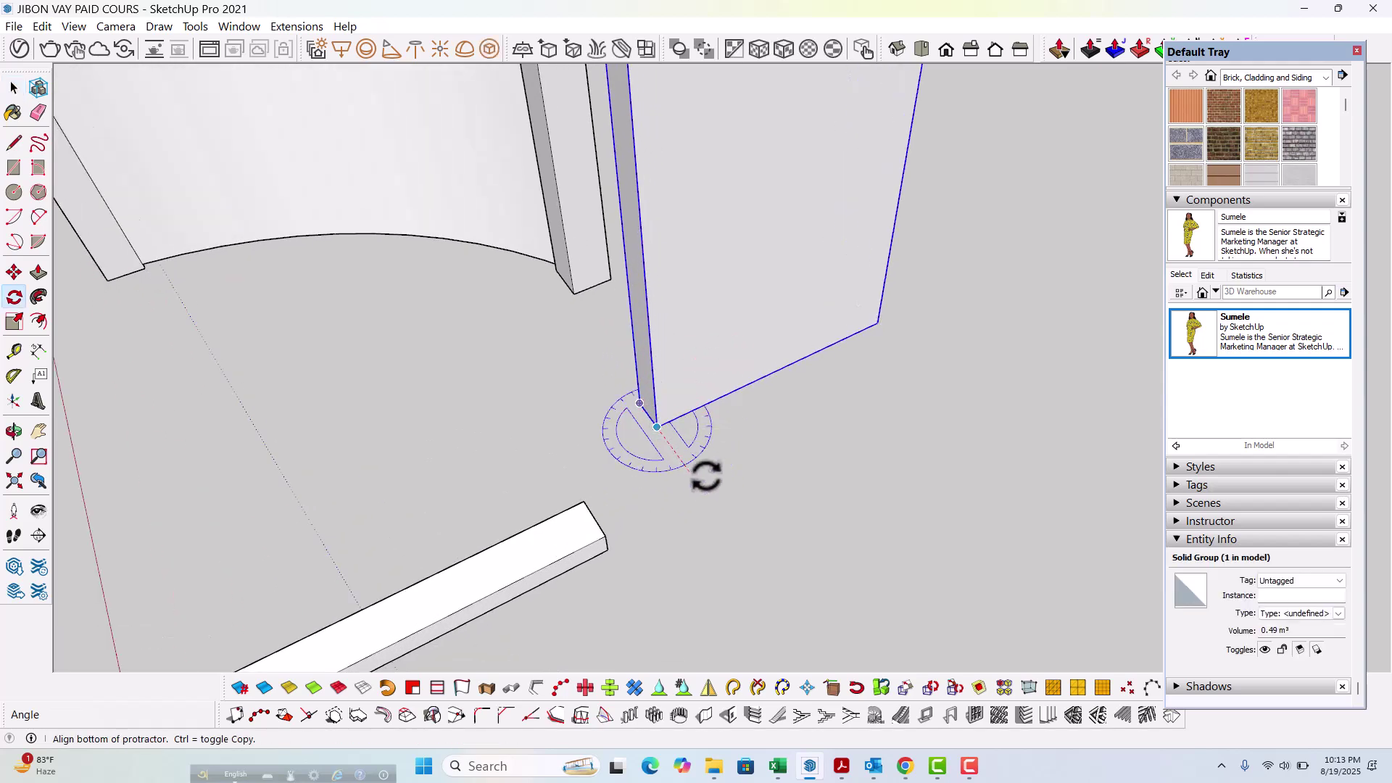
{"action": "left_click", "coordinate": [722, 509]}
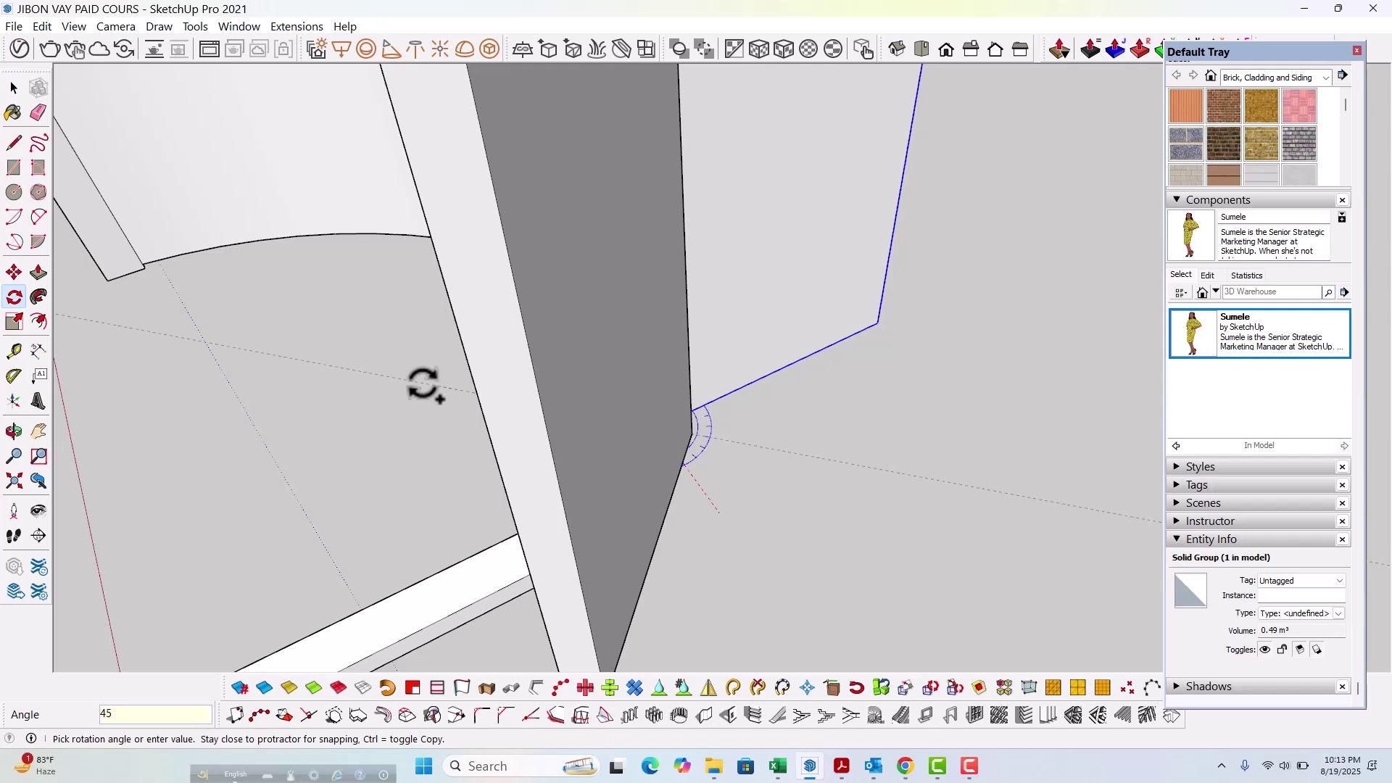
{"action": "key", "text": "Return"}
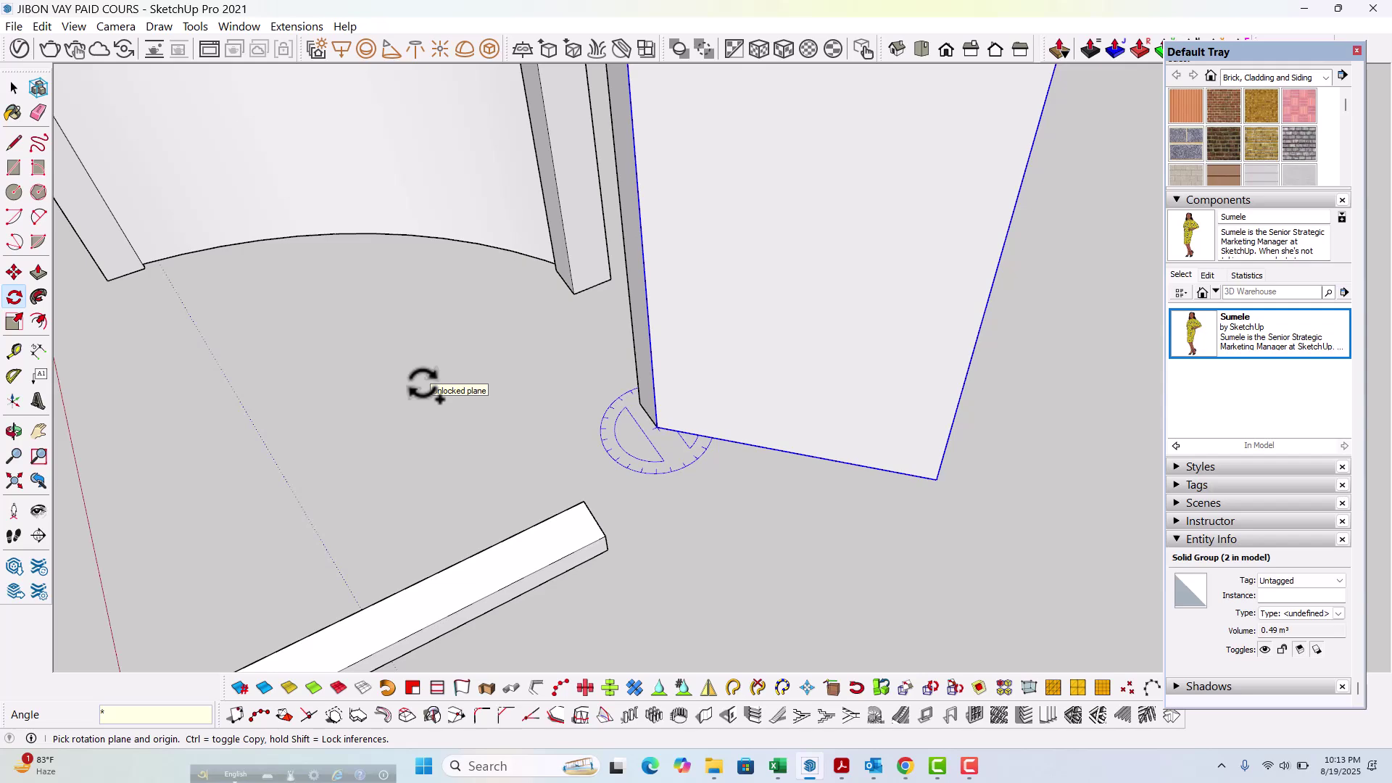
Step: Multiply the rotated slab copy into a radial array of seven slabs, and deselect it
{"action": "key", "text": "Return"}
{"action": "scroll", "coordinate": [580, 341], "scroll_direction": "down", "scroll_amount": 7}
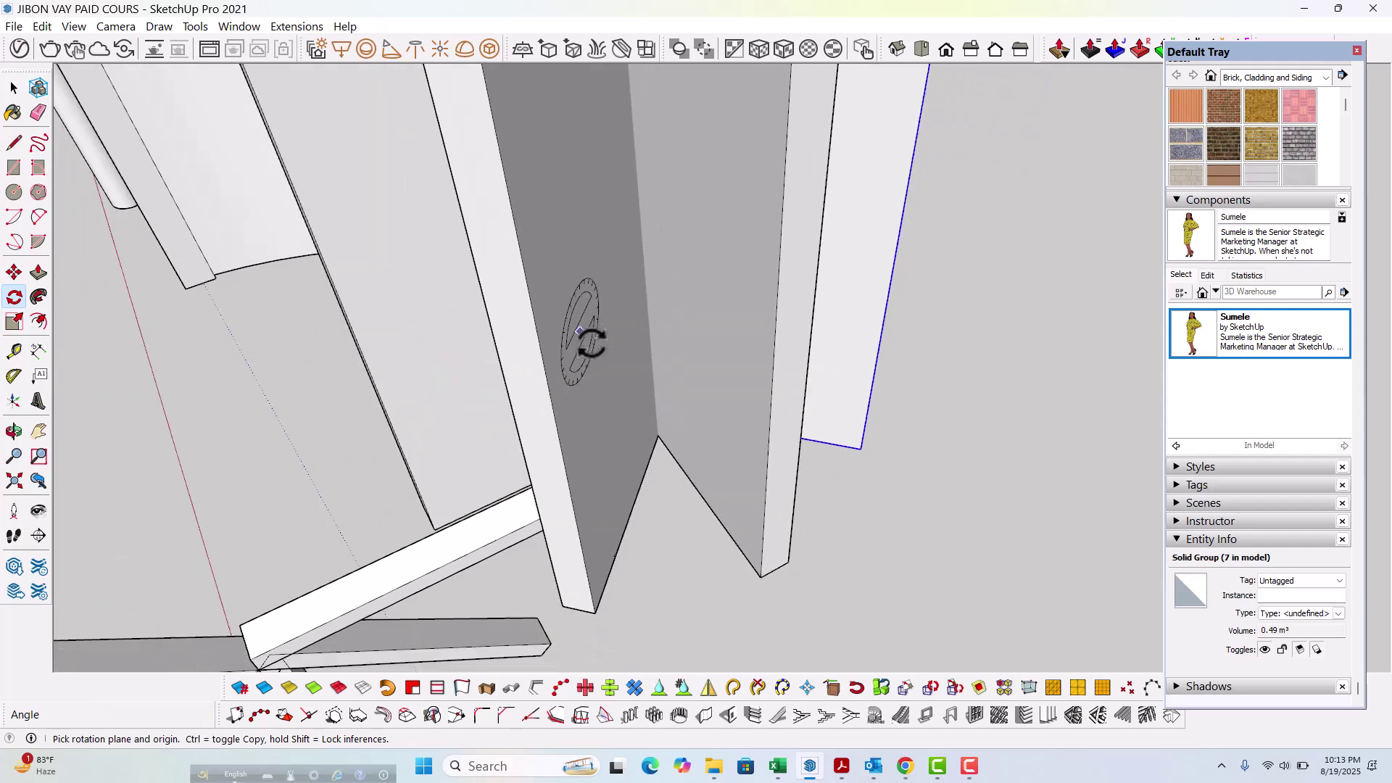
{"action": "middle_click_drag", "start_coordinate": [723, 403], "coordinate": [162, 442]}
{"action": "scroll", "coordinate": [706, 183], "scroll_direction": "up", "scroll_amount": 5}
{"action": "key", "text": "space"}
{"action": "scroll", "coordinate": [692, 275], "scroll_direction": "down", "scroll_amount": 4}
{"action": "middle_click_drag", "start_coordinate": [544, 359], "coordinate": [714, 269]}
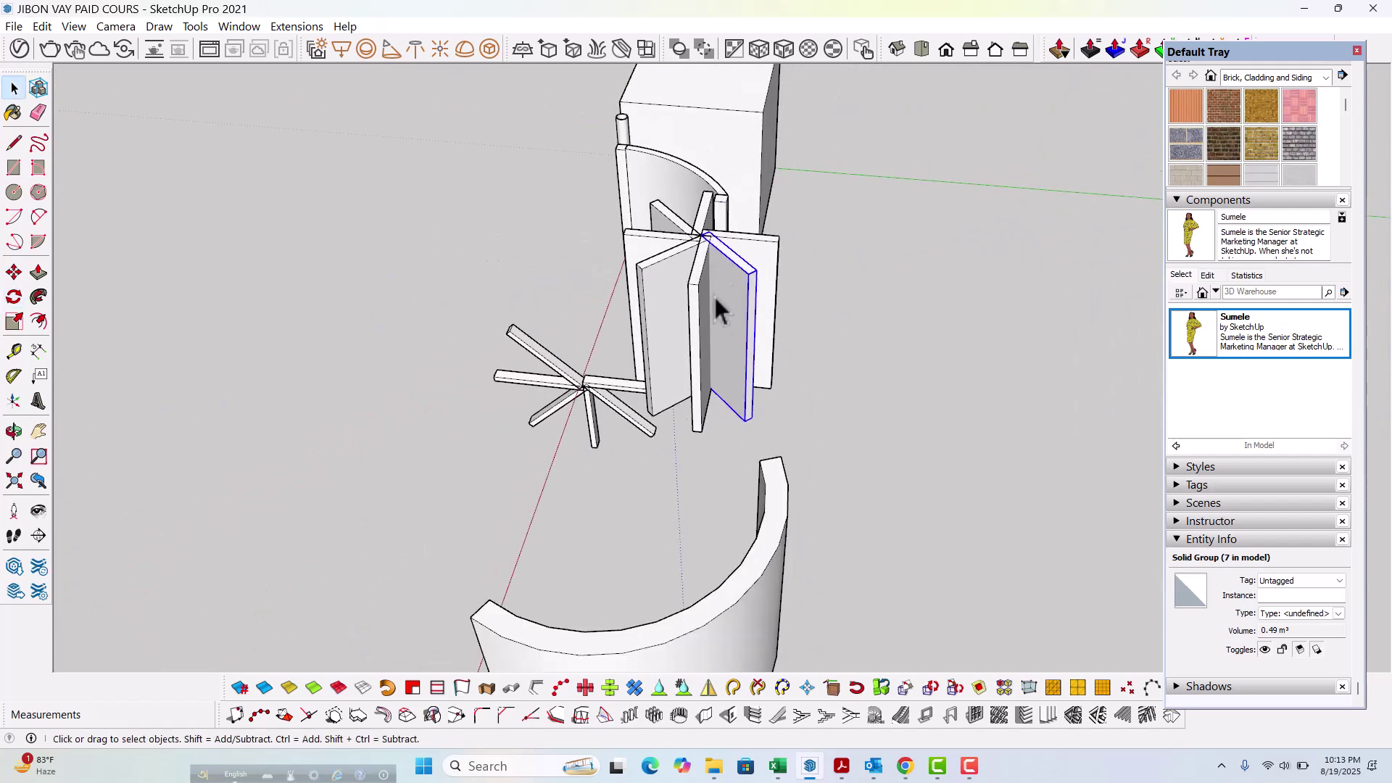
{"action": "left_click", "coordinate": [615, 501]}
Step: Draw a narrow rectangle on the ground along the red axis, in front of the radial bars
{"action": "middle_click_drag", "start_coordinate": [616, 507], "coordinate": [551, 493]}
{"action": "scroll", "coordinate": [654, 521], "scroll_direction": "up", "scroll_amount": 5}
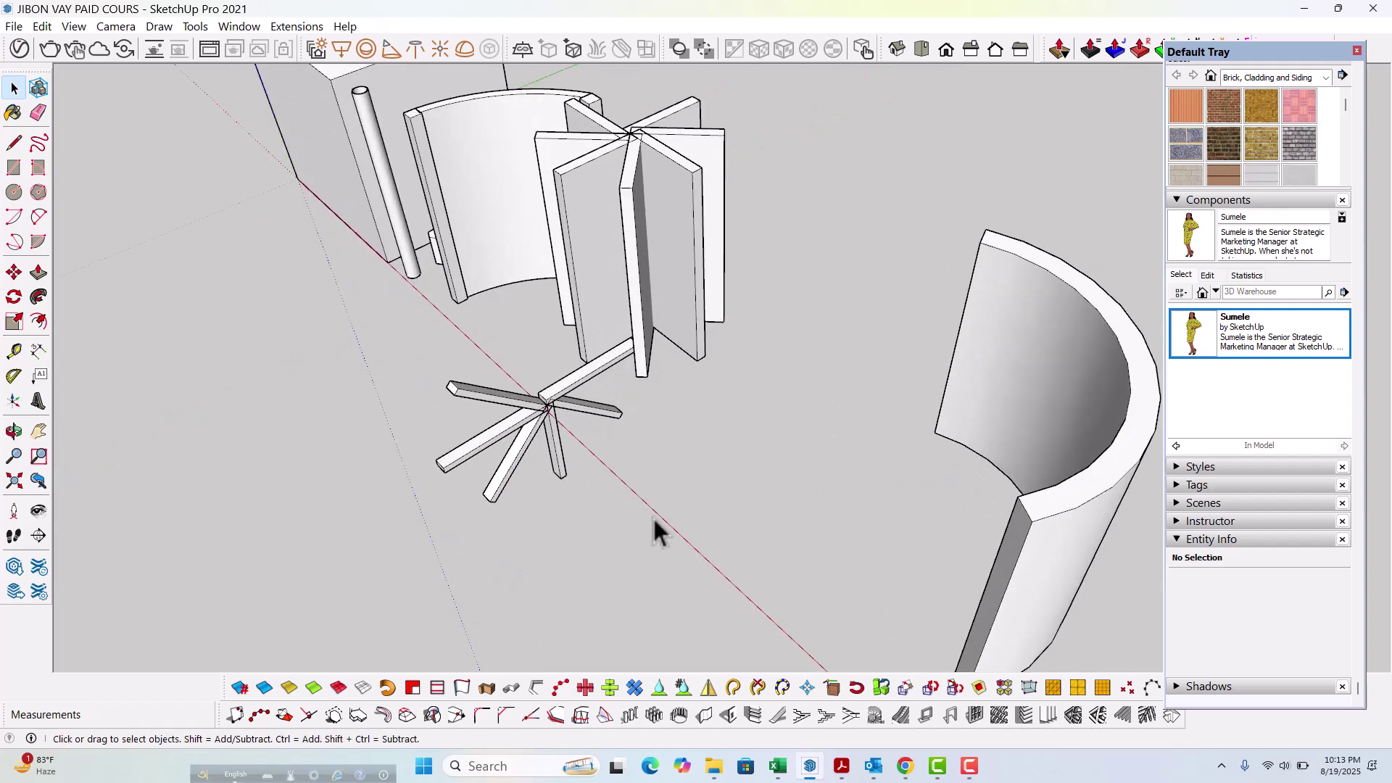
{"action": "key", "text": "r"}
{"action": "scroll", "coordinate": [652, 511], "scroll_direction": "up", "scroll_amount": 2}
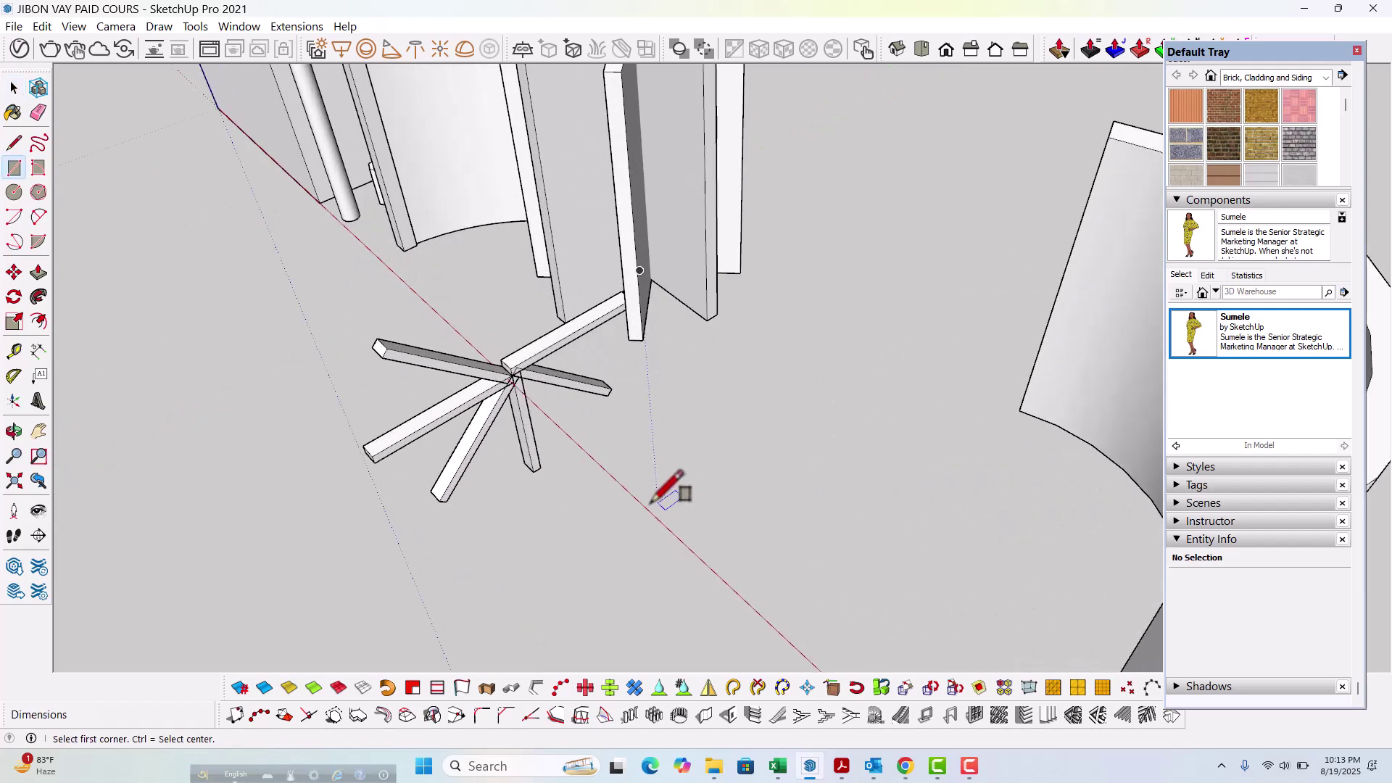
{"action": "left_click", "coordinate": [657, 498]}
{"action": "key", "text": "space"}
{"action": "scroll", "coordinate": [750, 573], "scroll_direction": "up", "scroll_amount": 3}
{"action": "scroll", "coordinate": [749, 572], "scroll_direction": "up", "scroll_amount": 2}
Step: Extrude the narrow rectangle near the red axis upward into a low plank and make it a group
{"action": "key", "text": "p"}
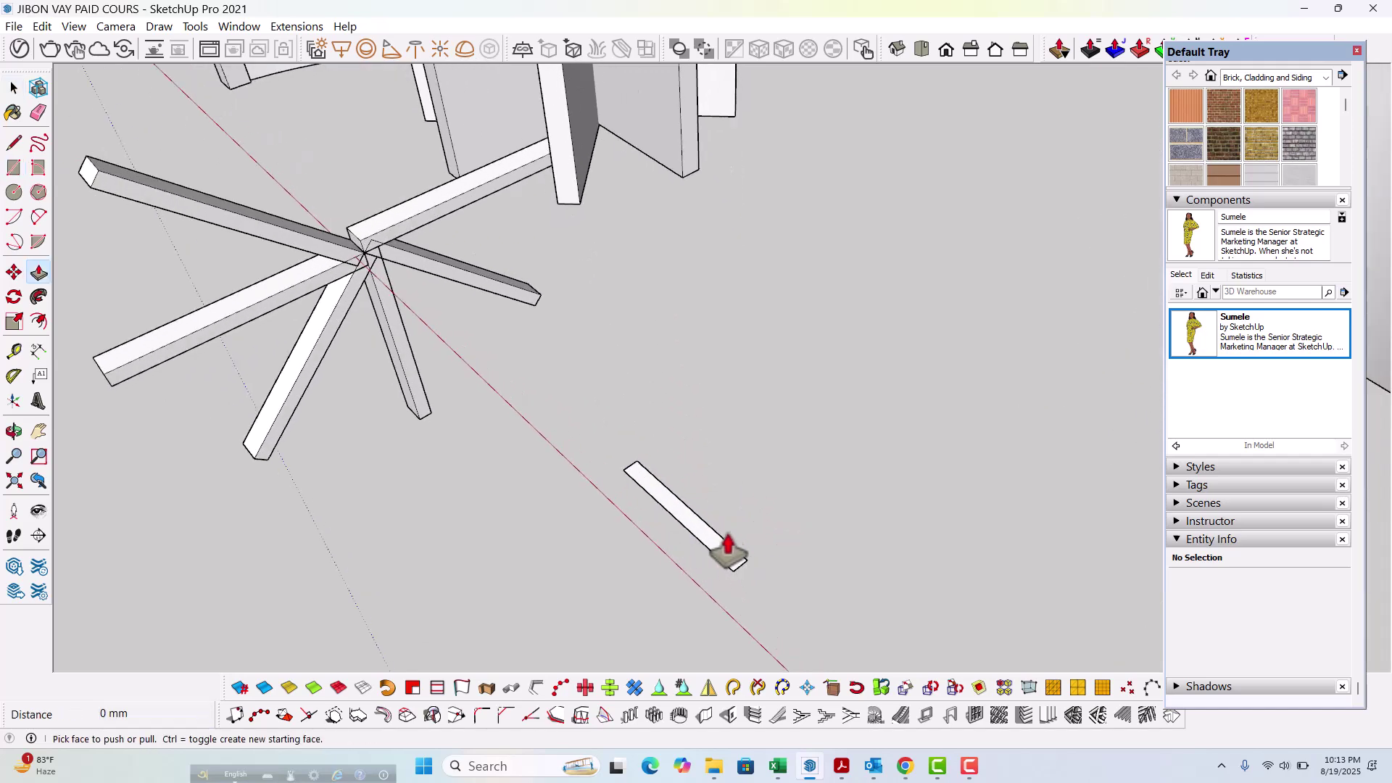
{"action": "mouse_move", "coordinate": [708, 559]}
{"action": "left_mouse_down"}
{"action": "mouse_move", "coordinate": [699, 520]}
{"action": "mouse_move", "coordinate": [722, 559]}
{"action": "left_mouse_up"}
{"action": "middle_click_drag", "start_coordinate": [723, 558], "coordinate": [667, 528]}
{"action": "key", "text": "space"}
{"action": "triple_click", "coordinate": [668, 528]}
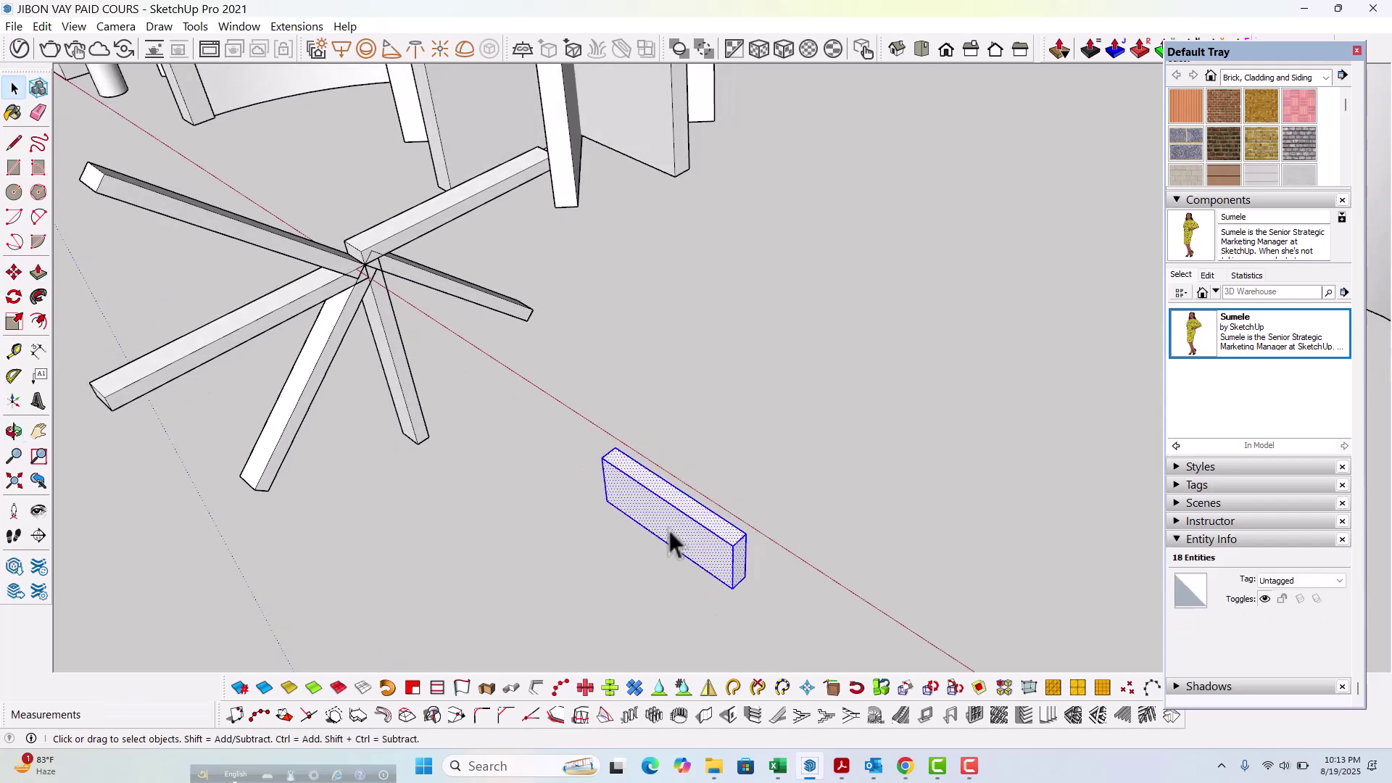
{"action": "right_click", "coordinate": [668, 528]}
{"action": "left_click", "coordinate": [708, 318]}
Step: Rotate a copy of the plank around its bottom end corner, on the vertical plane perpendicular to the green axis
{"action": "middle_click_drag", "start_coordinate": [590, 578], "coordinate": [668, 551]}
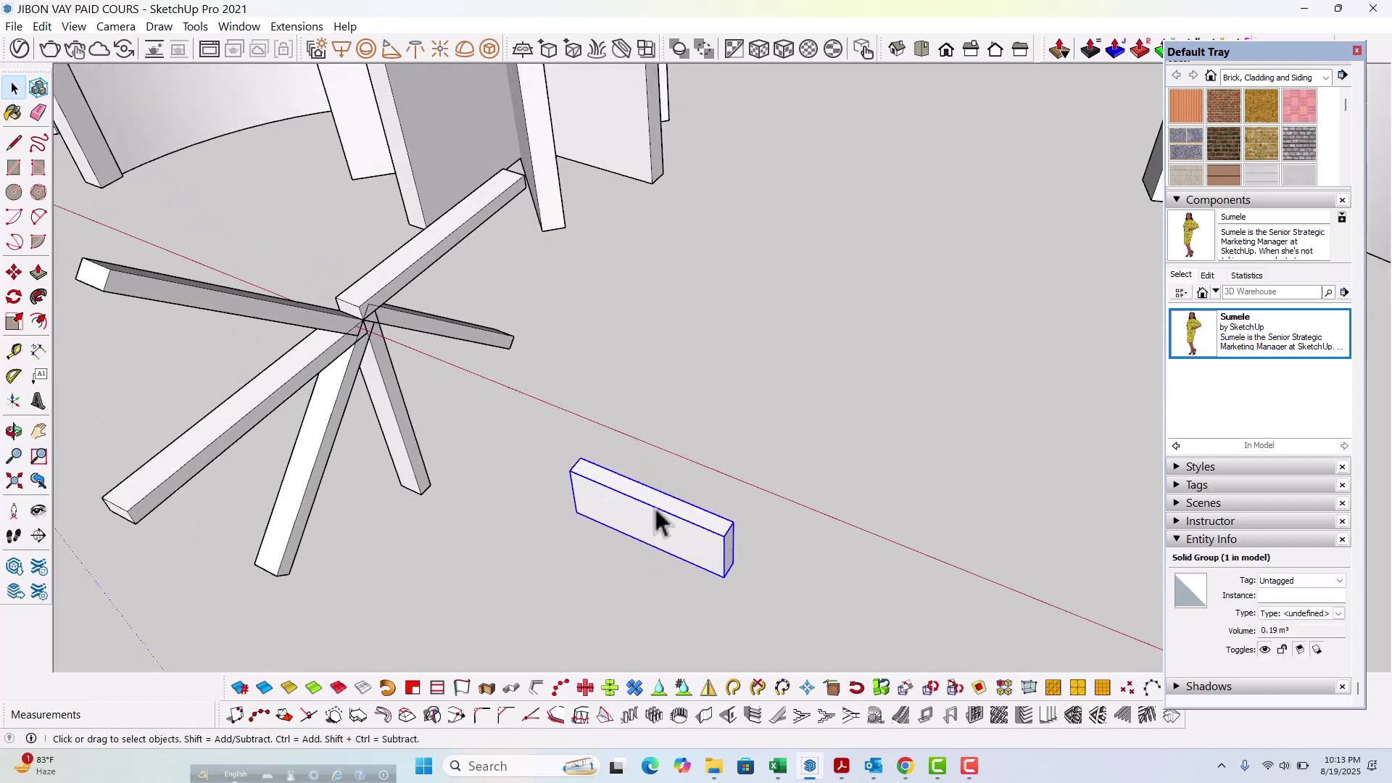
{"action": "scroll", "coordinate": [644, 506], "scroll_direction": "down", "scroll_amount": 5}
{"action": "middle_click_drag", "start_coordinate": [643, 506], "coordinate": [600, 519]}
{"action": "scroll", "coordinate": [638, 501], "scroll_direction": "up", "scroll_amount": 4}
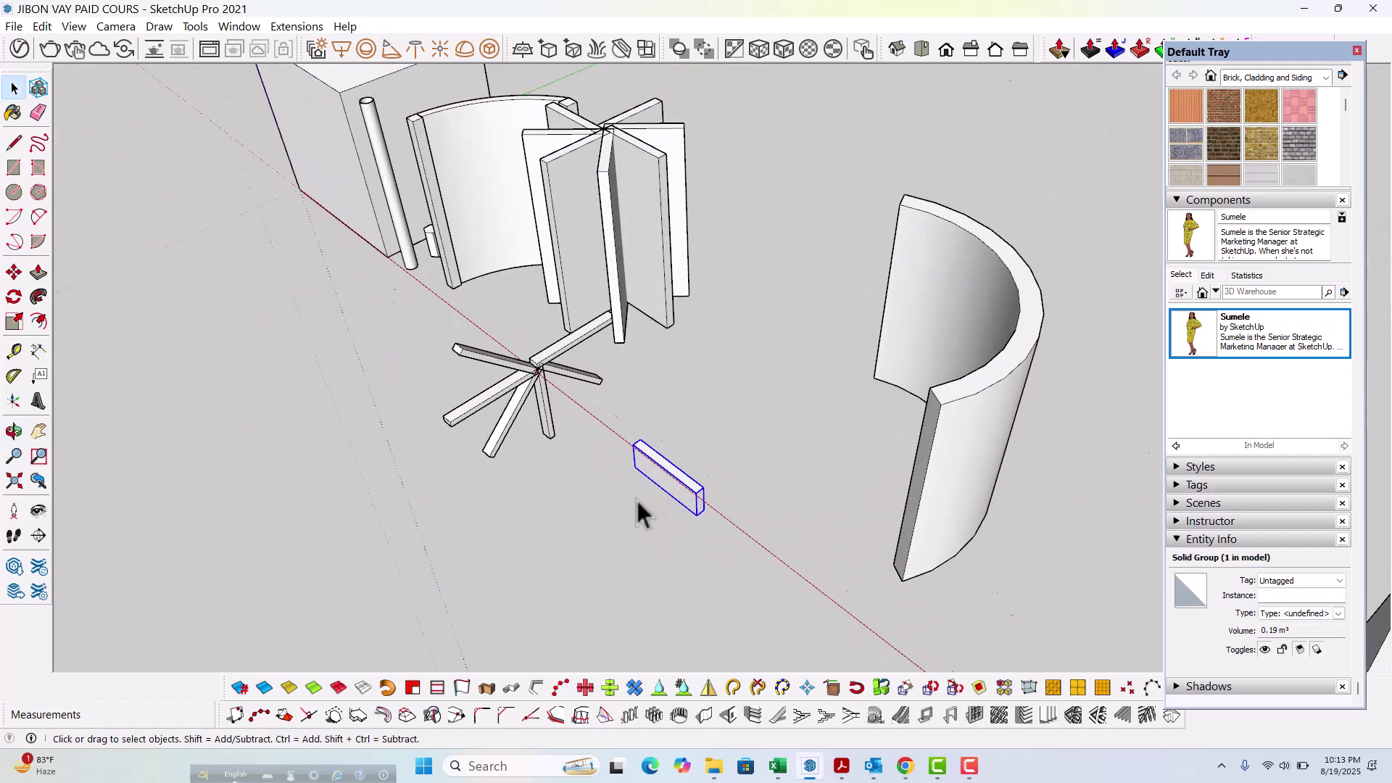
{"action": "scroll", "coordinate": [638, 501], "scroll_direction": "up", "scroll_amount": 2}
{"action": "key", "text": "q"}
{"action": "scroll", "coordinate": [638, 501], "scroll_direction": "up", "scroll_amount": 2}
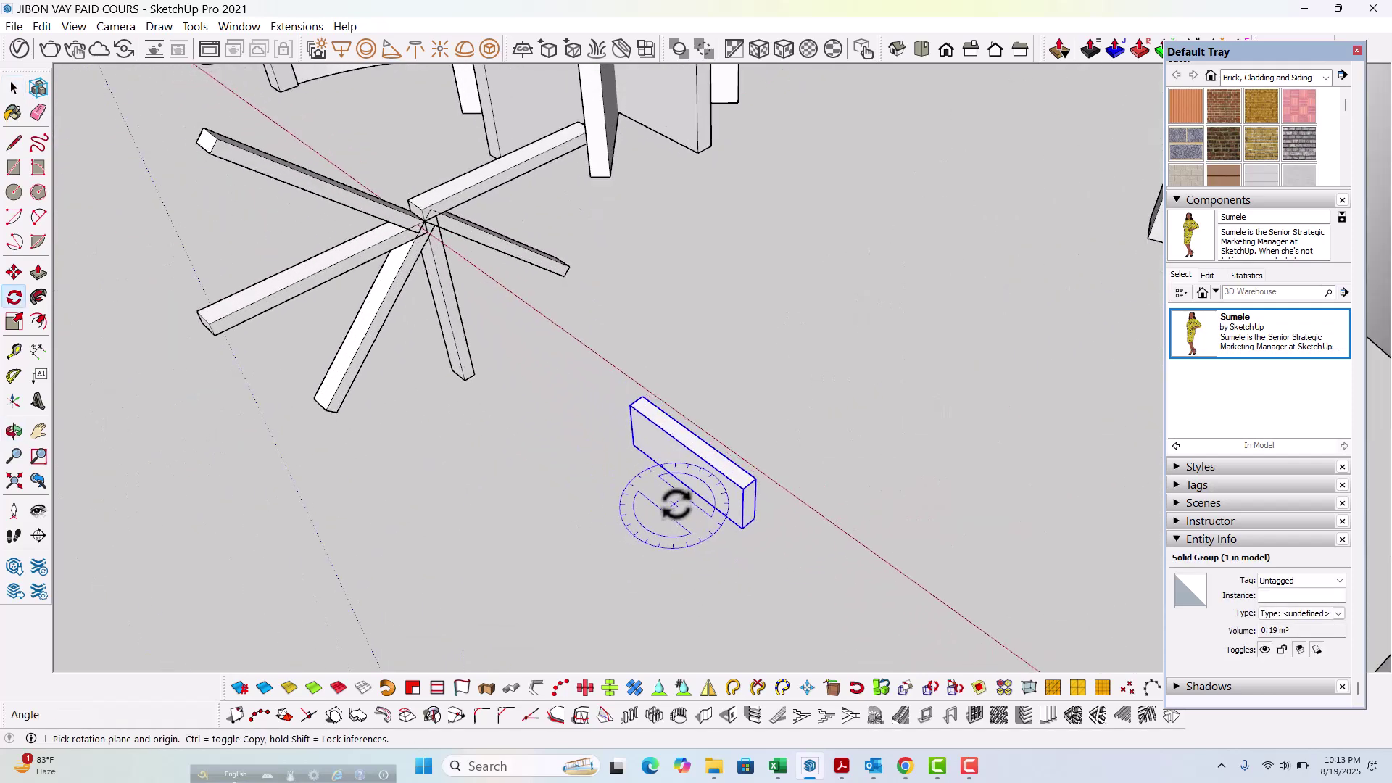
{"action": "scroll", "coordinate": [740, 529], "scroll_direction": "up", "scroll_amount": 2}
{"action": "left_click", "coordinate": [739, 528]}
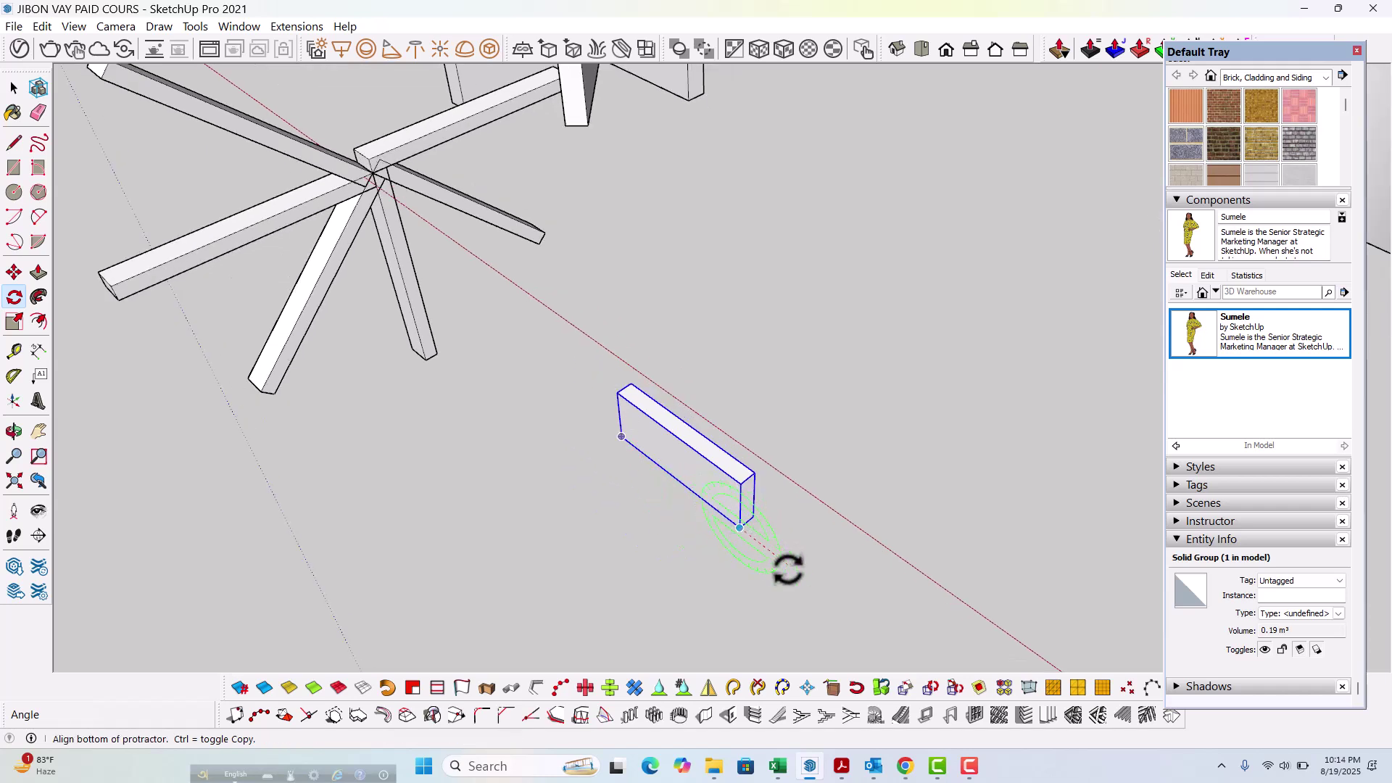
{"action": "left_click", "coordinate": [804, 577]}
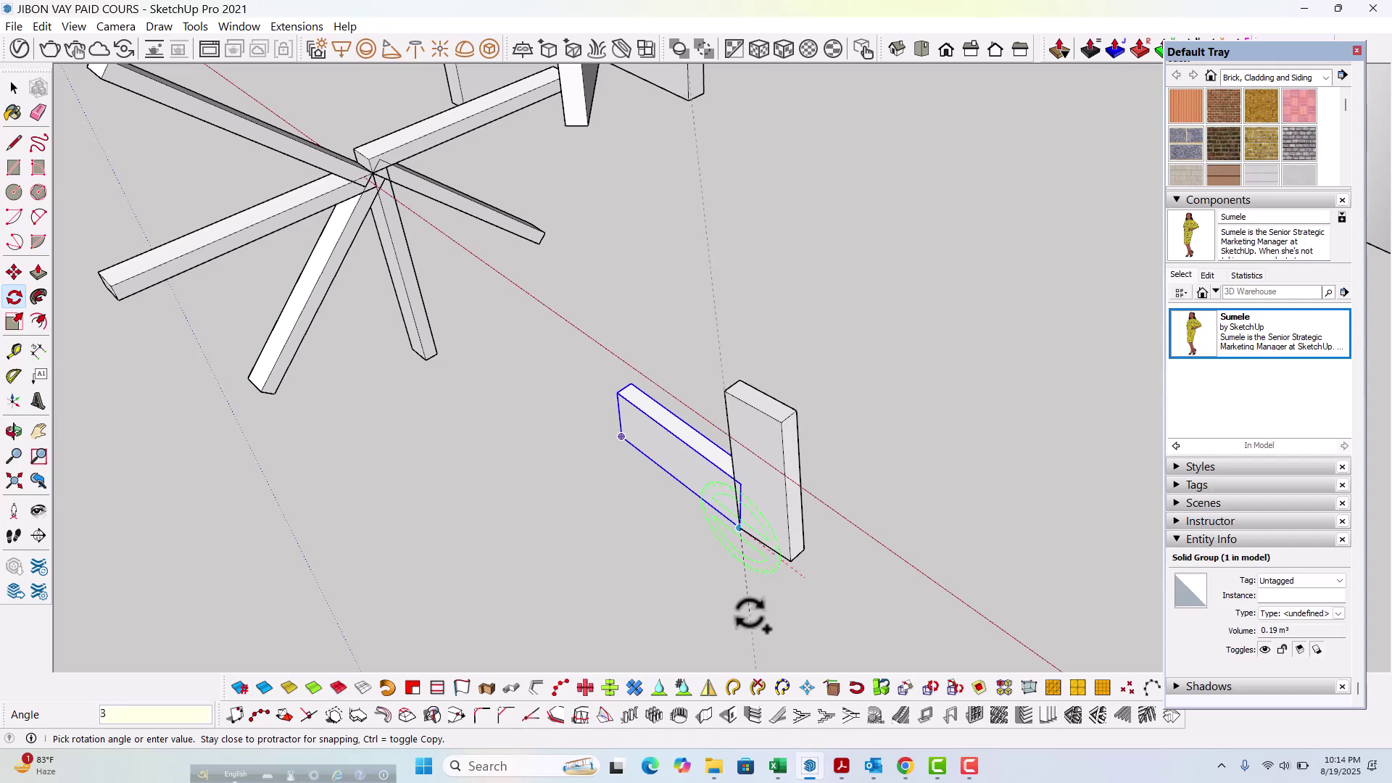
{"action": "key", "text": "Return"}
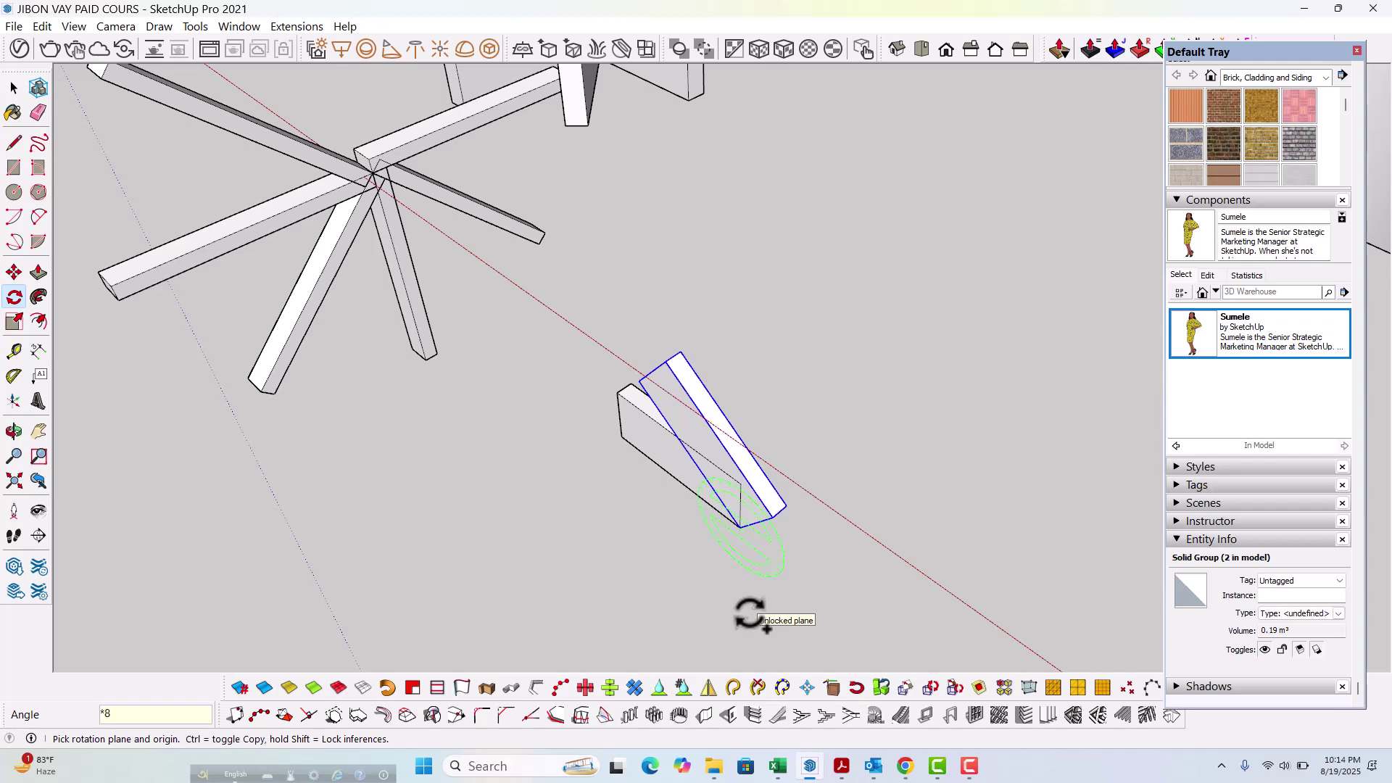
Step: Multiply the rotated plank copy into a radial array with *8
{"action": "key", "text": "Return"}
{"action": "key", "text": "space"}
{"action": "scroll", "coordinate": [661, 446], "scroll_direction": "down", "scroll_amount": 6}
{"action": "middle_click_drag", "start_coordinate": [643, 531], "coordinate": [770, 442]}
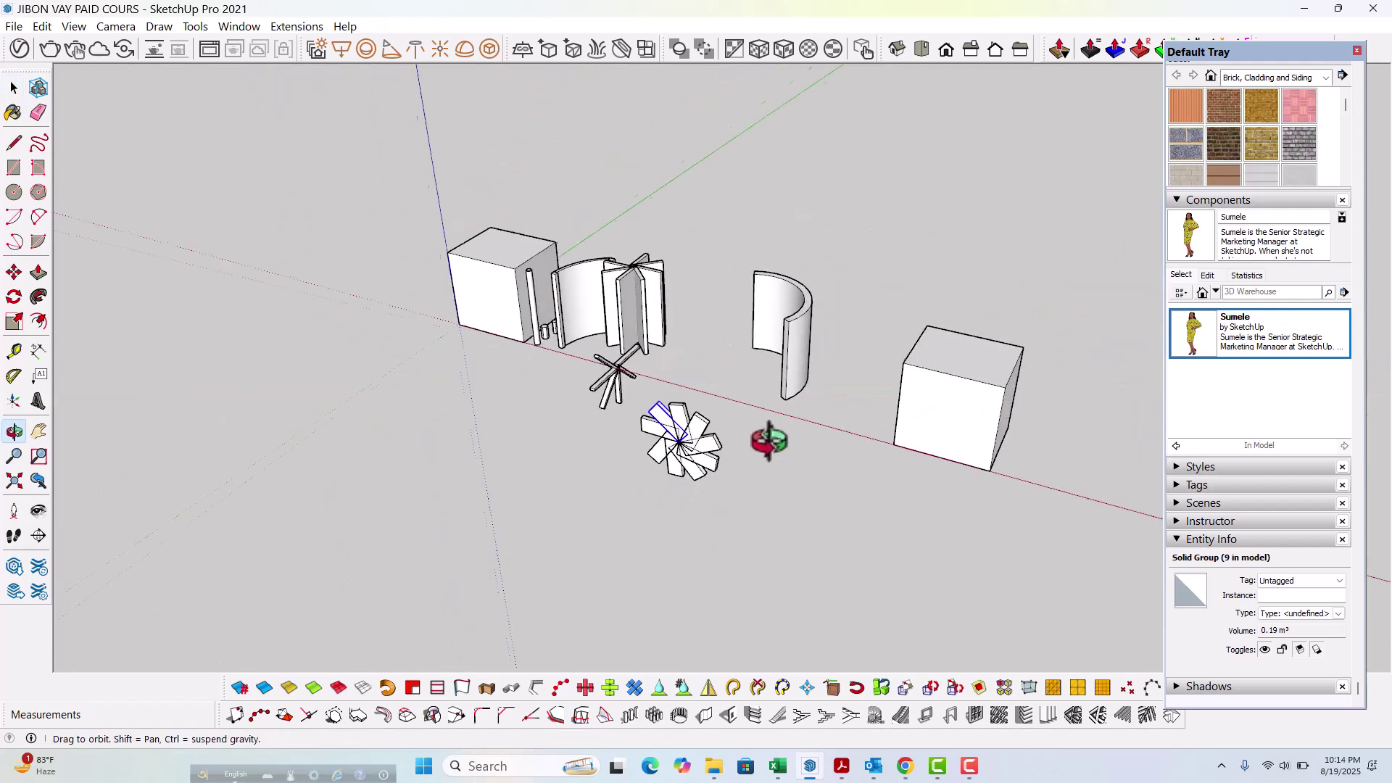
Step: Move the freestanding curved wall along the red axis, closer to the radial array of upright slabs
{"action": "scroll", "coordinate": [770, 441], "scroll_direction": "up", "scroll_amount": 2}
{"action": "left_click", "coordinate": [794, 324]}
{"action": "key", "text": "m"}
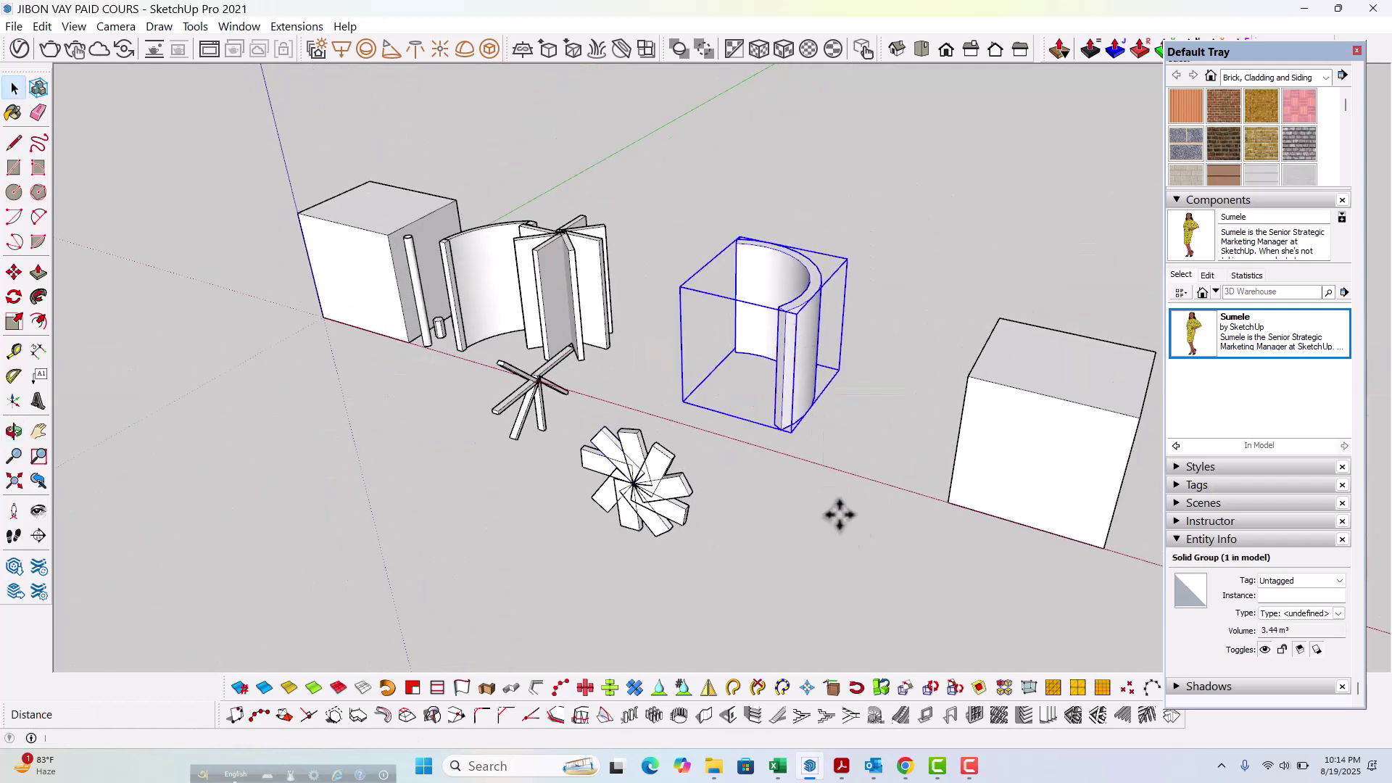
{"action": "left_click", "coordinate": [921, 578]}
{"action": "left_click", "coordinate": [853, 567]}
{"action": "key", "text": "space"}
Step: Move the far box along the red axis toward the curved wall, leaving a gap between them
{"action": "left_click", "coordinate": [981, 416]}
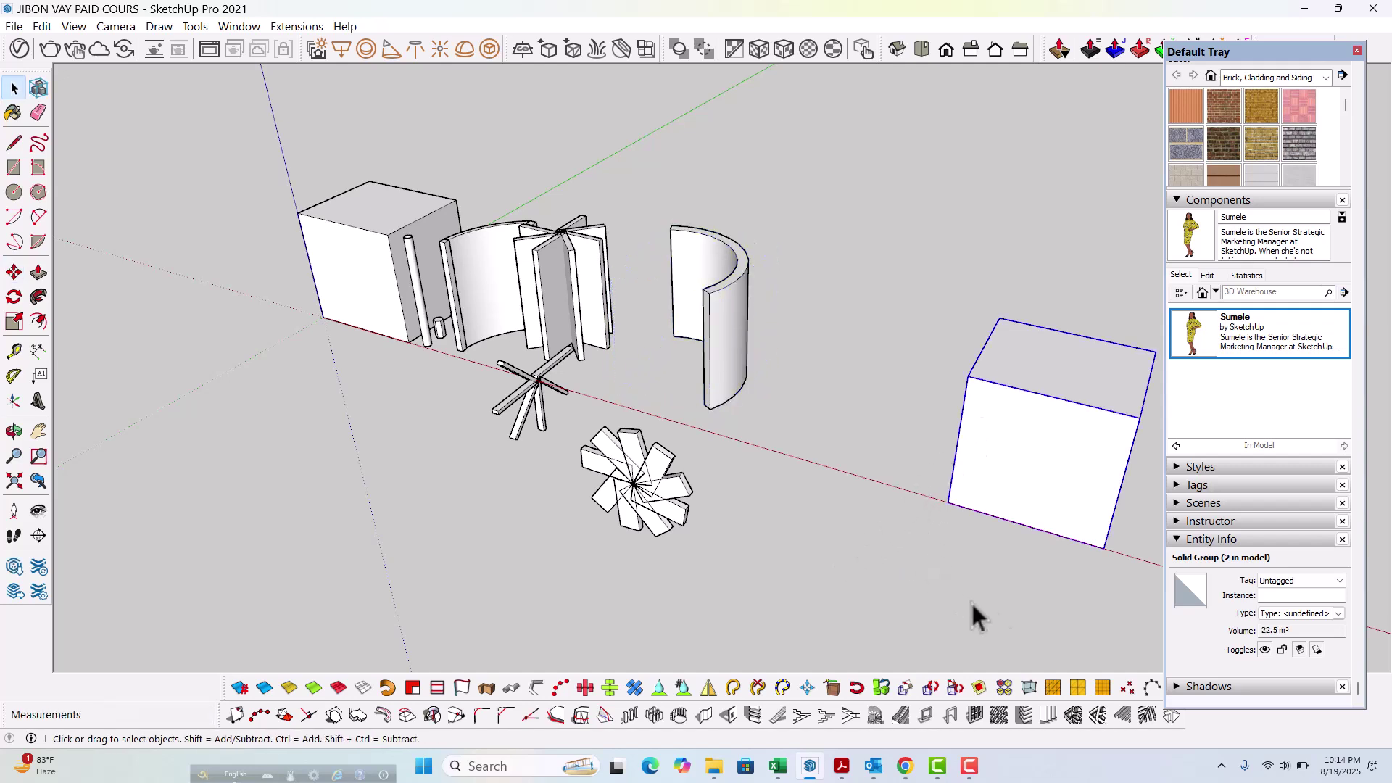
{"action": "left_click", "coordinate": [1024, 599]}
{"action": "left_click", "coordinate": [984, 441]}
{"action": "key", "text": "m"}
{"action": "left_click", "coordinate": [1007, 572]}
{"action": "left_click", "coordinate": [846, 506]}
{"action": "key", "text": "space"}
Step: Move the whole radial plank array about 4 m so its lowest end meets the red axis beside the upright slabs
{"action": "middle_click_drag", "start_coordinate": [549, 511], "coordinate": [612, 393]}
{"action": "left_click_drag", "start_coordinate": [843, 622], "coordinate": [829, 613]}
{"action": "scroll", "coordinate": [714, 554], "scroll_direction": "up", "scroll_amount": 2}
{"action": "key", "text": "m"}
{"action": "left_click", "coordinate": [681, 555]}
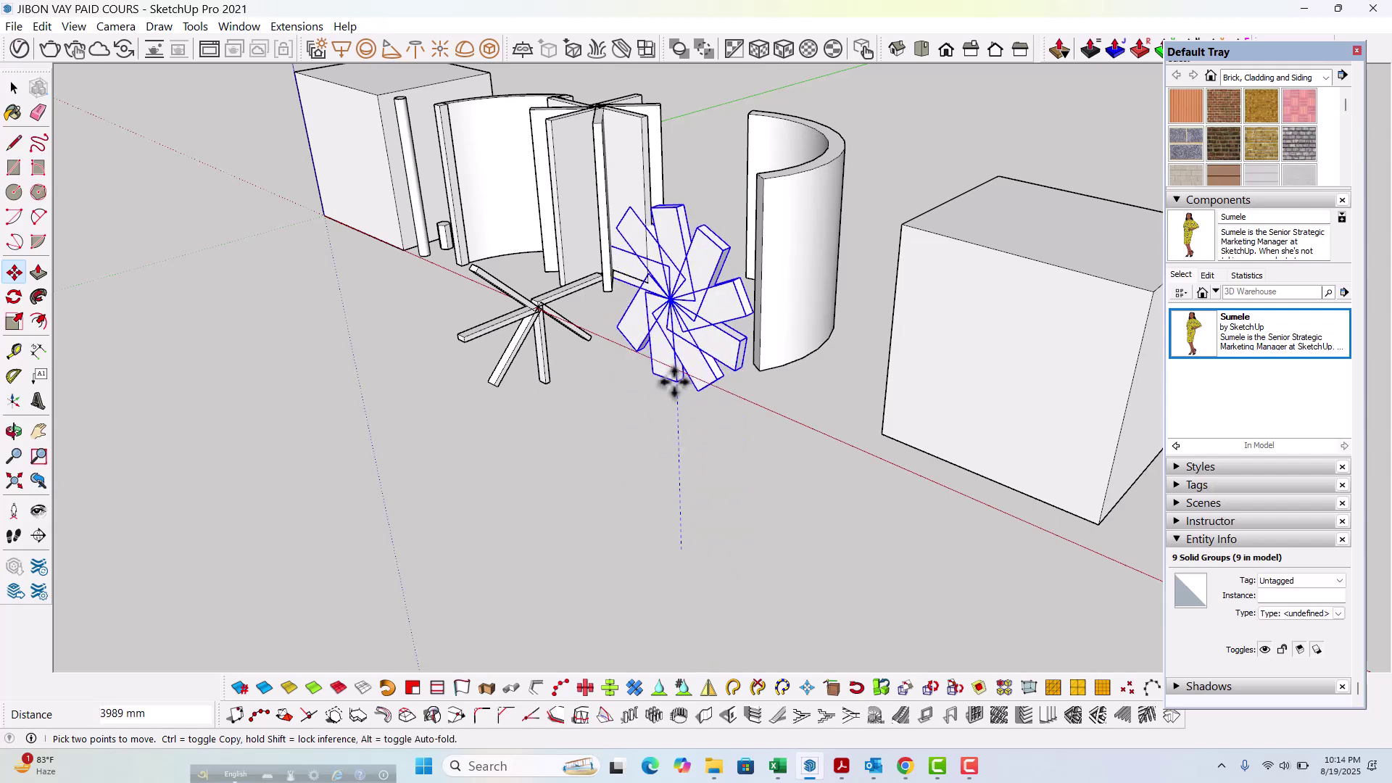
{"action": "left_click", "coordinate": [667, 379]}
{"action": "scroll", "coordinate": [668, 380], "scroll_direction": "down", "scroll_amount": 2}
{"action": "key", "text": "space"}
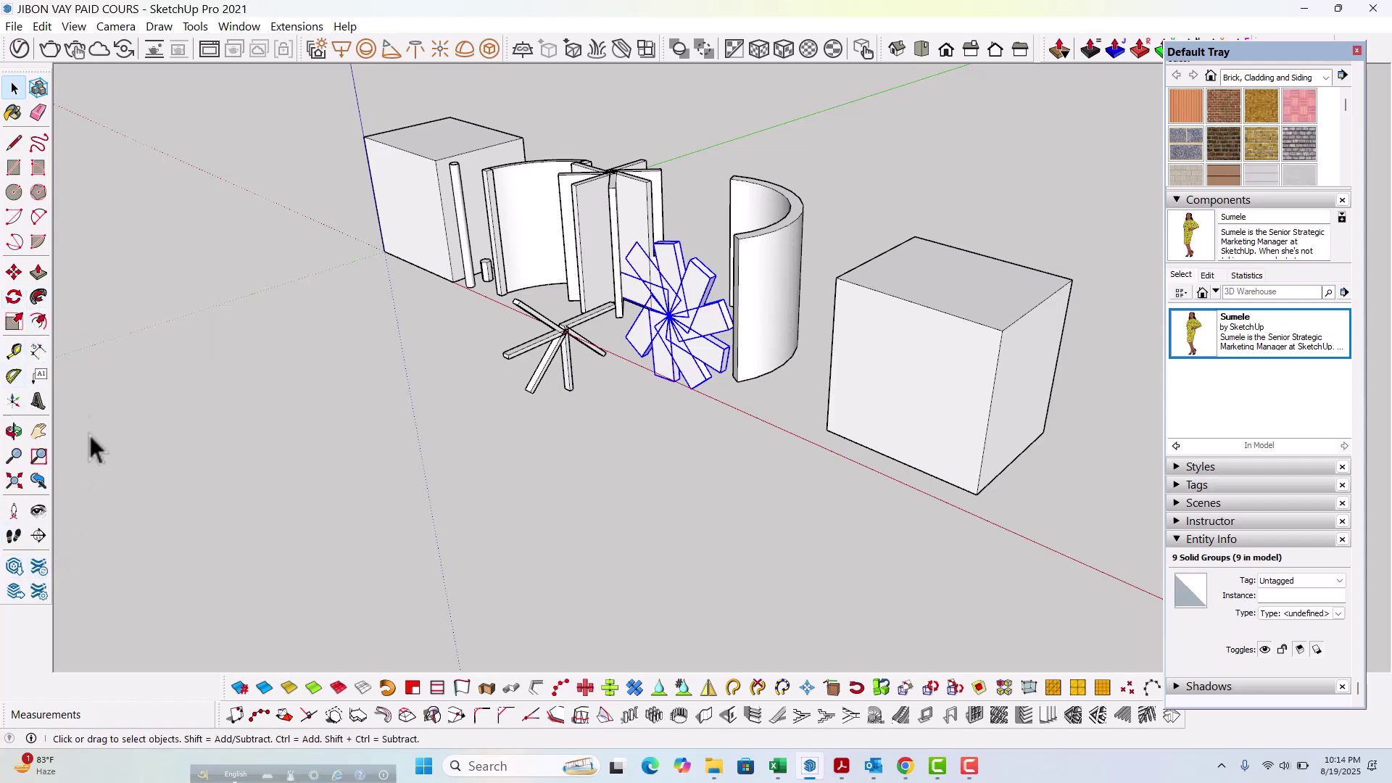
Step: Move all the radial bars about 5.5 m so their lowest end sits on the red axis between the curved wall and far box
{"action": "left_click", "coordinate": [622, 436]}
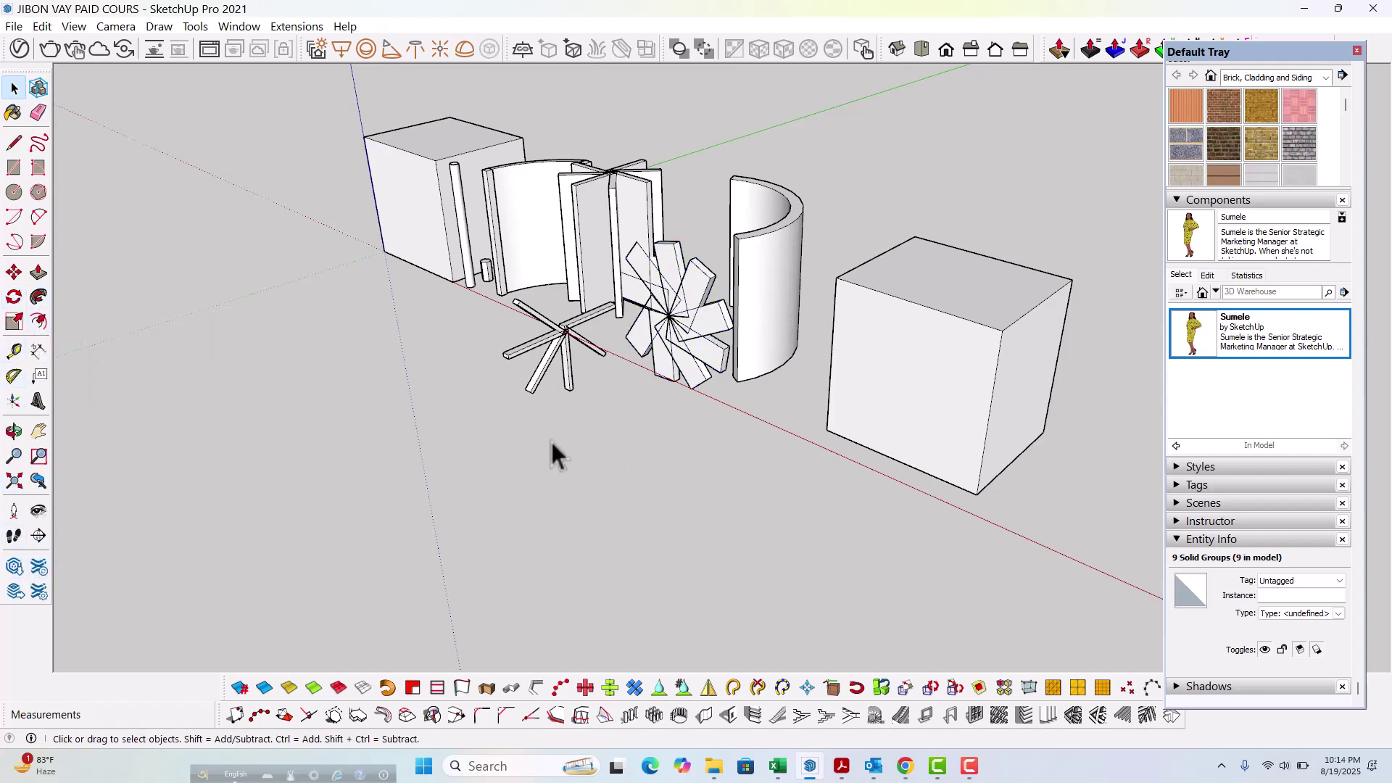
{"action": "middle_click_drag", "start_coordinate": [550, 438], "coordinate": [928, 466]}
{"action": "middle_click_drag", "start_coordinate": [748, 442], "coordinate": [644, 344]}
{"action": "scroll", "coordinate": [643, 343], "scroll_direction": "up", "scroll_amount": 1}
{"action": "scroll", "coordinate": [644, 343], "scroll_direction": "up", "scroll_amount": 3}
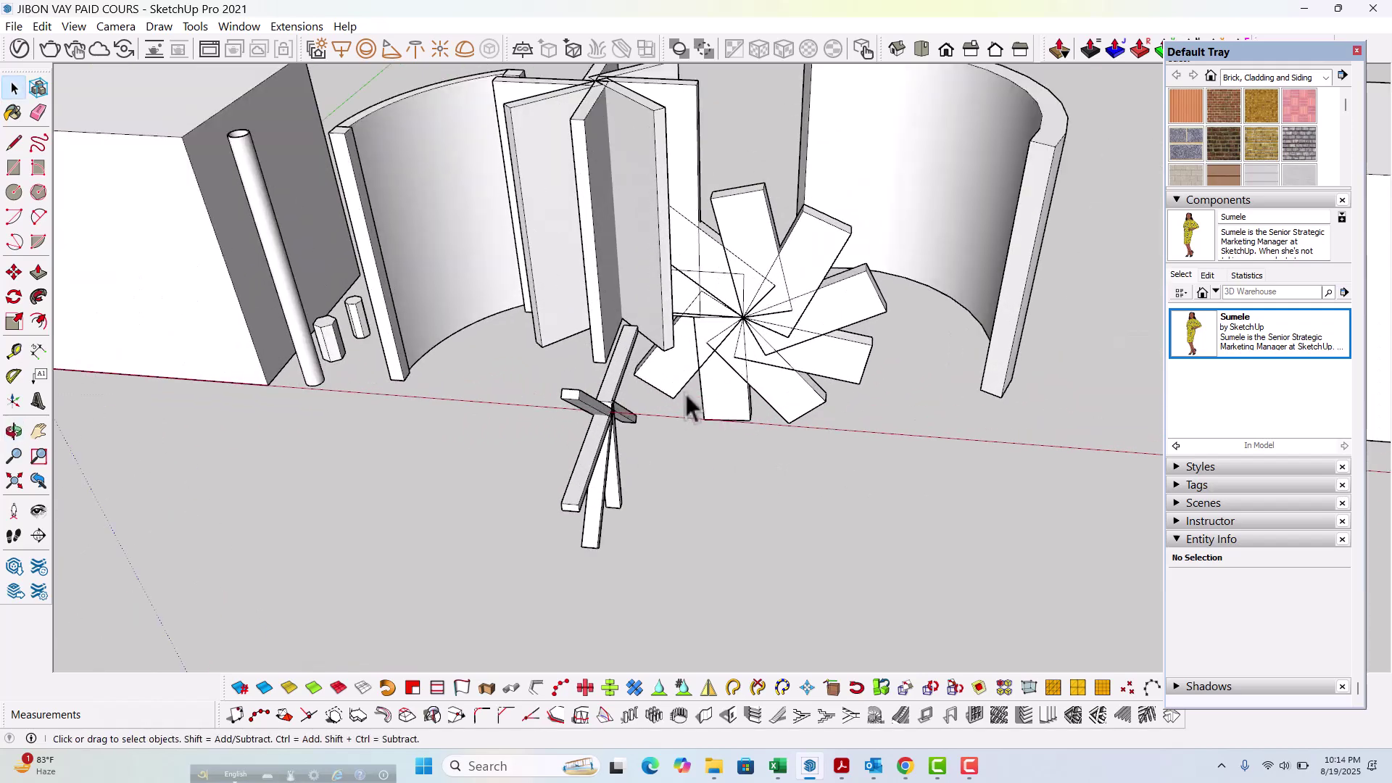
{"action": "middle_click_drag", "start_coordinate": [686, 394], "coordinate": [567, 377]}
{"action": "scroll", "coordinate": [568, 377], "scroll_direction": "up", "scroll_amount": 1}
{"action": "left_click_drag", "start_coordinate": [435, 493], "coordinate": [441, 493]}
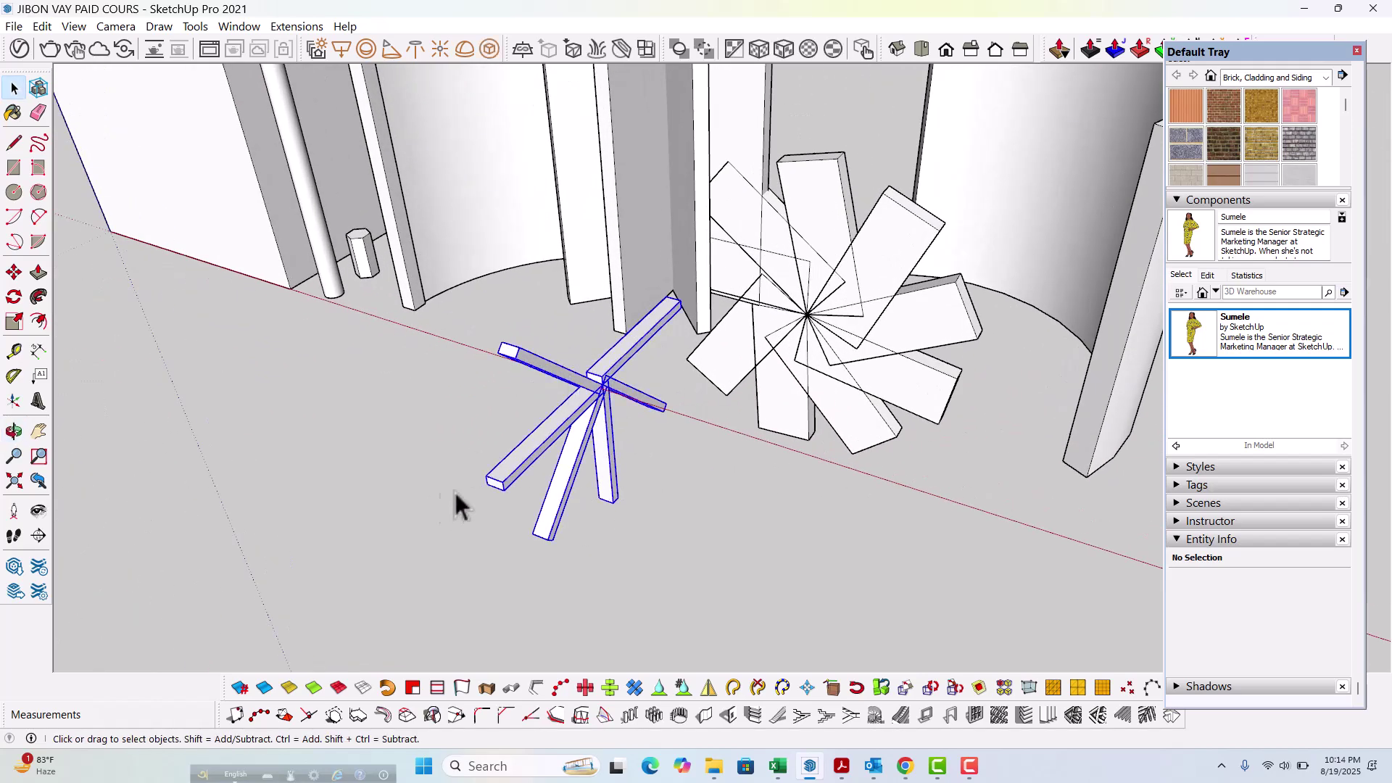
{"action": "scroll", "coordinate": [706, 563], "scroll_direction": "down", "scroll_amount": 2}
{"action": "key", "text": "m"}
{"action": "scroll", "coordinate": [551, 523], "scroll_direction": "up", "scroll_amount": 2}
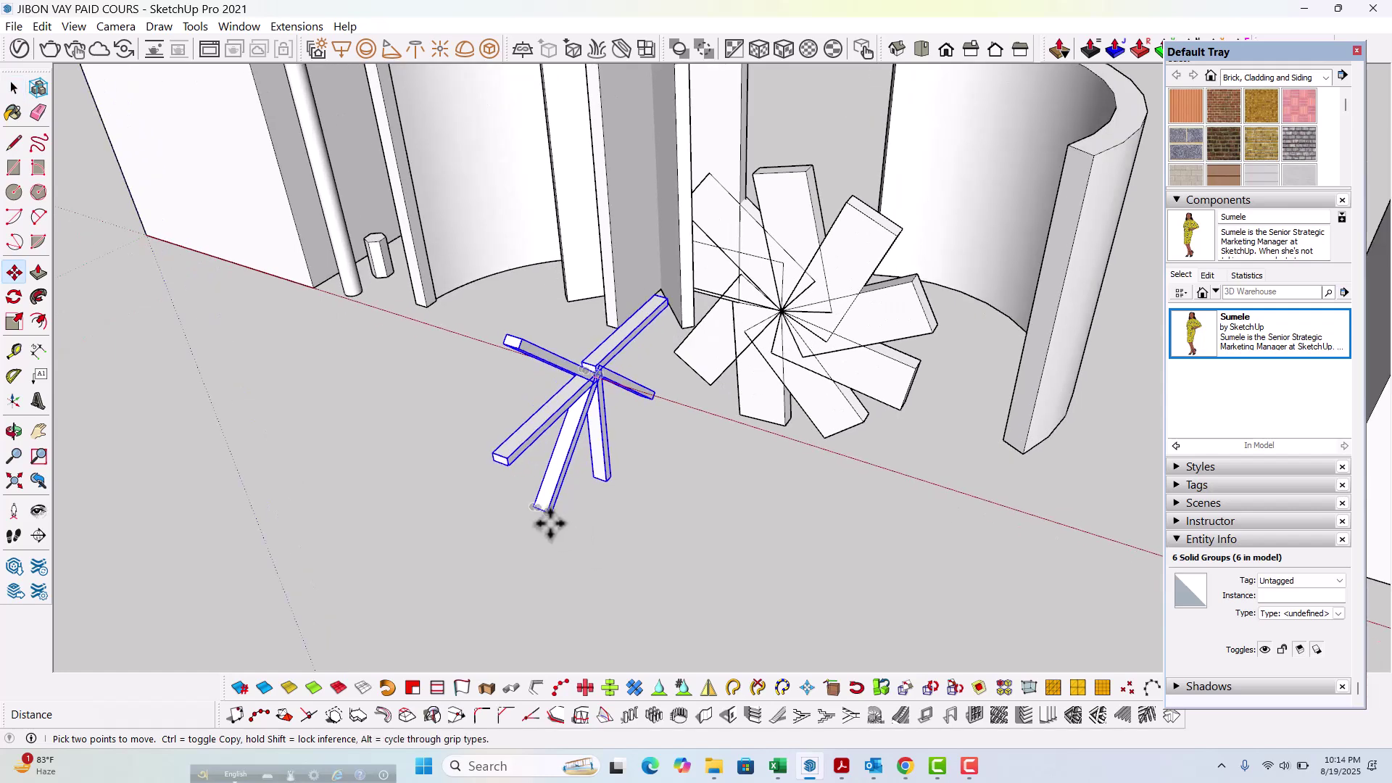
{"action": "left_click", "coordinate": [549, 519]}
{"action": "scroll", "coordinate": [471, 551], "scroll_direction": "down", "scroll_amount": 3}
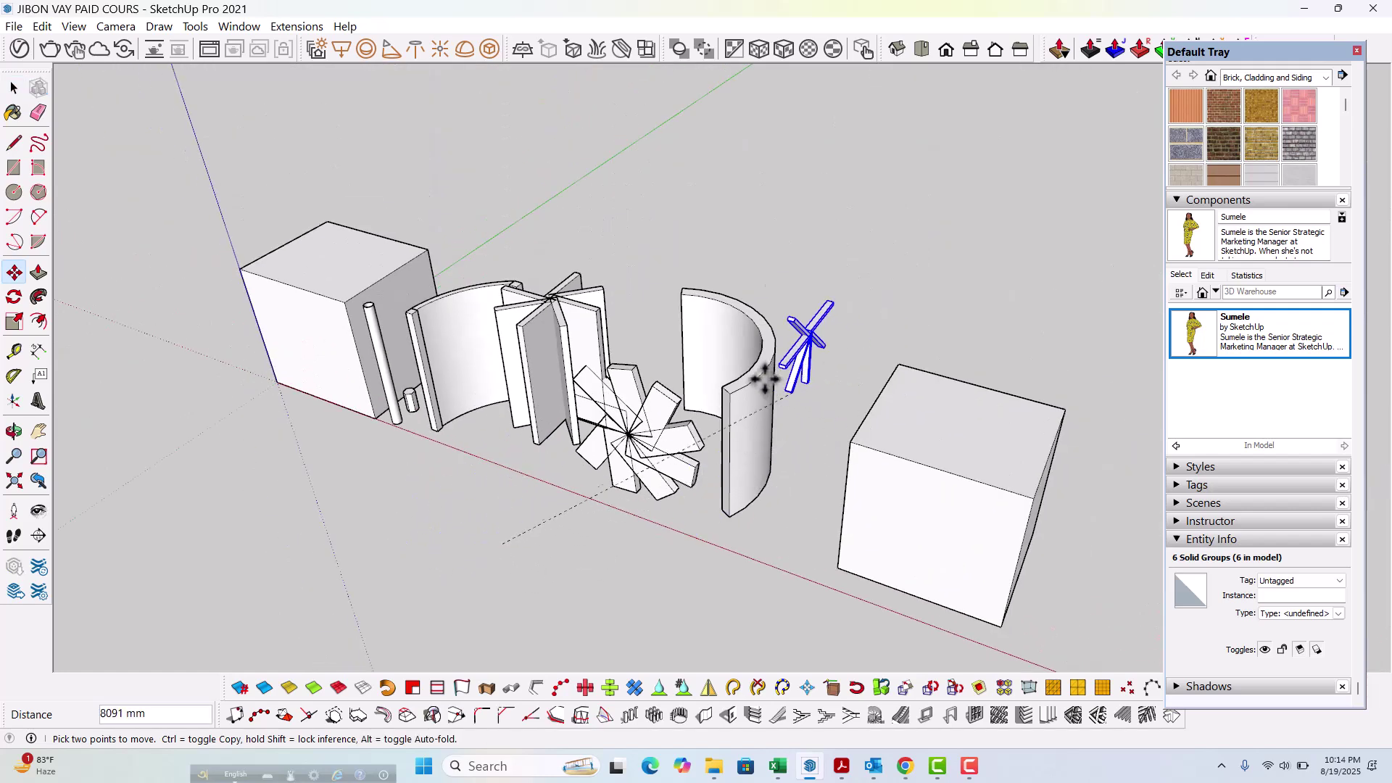
{"action": "scroll", "coordinate": [765, 553], "scroll_direction": "up", "scroll_amount": 2}
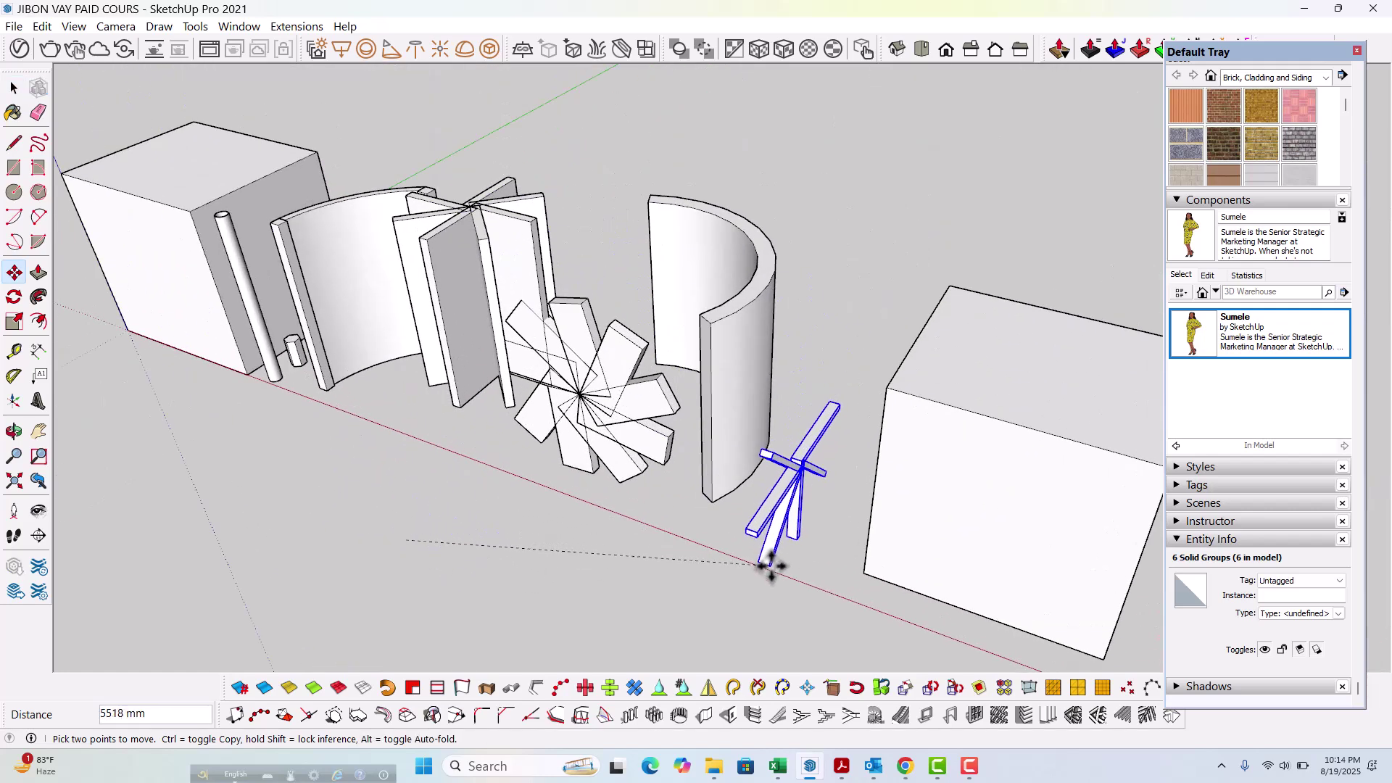
{"action": "left_click", "coordinate": [770, 566]}
{"action": "key", "text": "space"}
{"action": "middle_click_drag", "start_coordinate": [652, 590], "coordinate": [405, 451]}
{"action": "scroll", "coordinate": [527, 425], "scroll_direction": "down", "scroll_amount": 4}
{"action": "middle_click_drag", "start_coordinate": [536, 426], "coordinate": [678, 434]}
{"action": "left_click", "coordinate": [867, 532]}
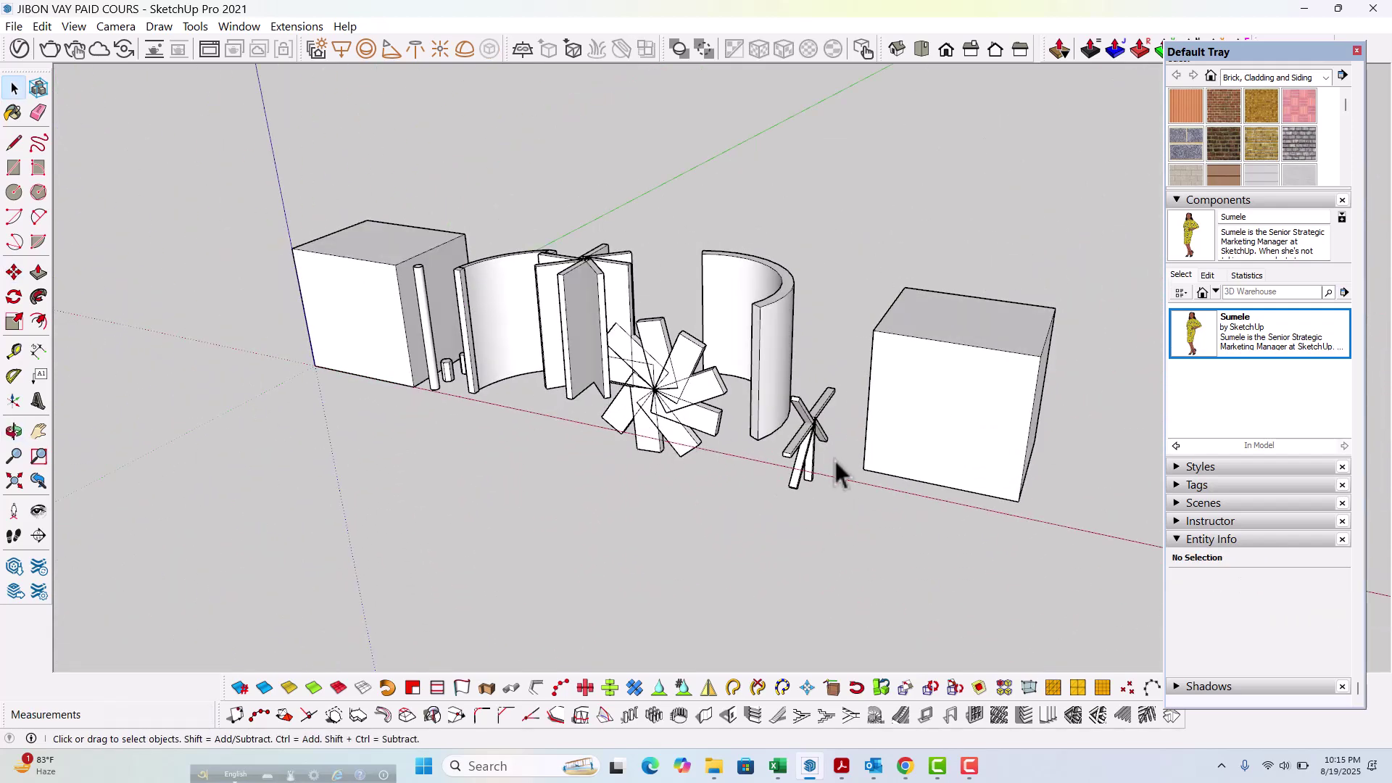